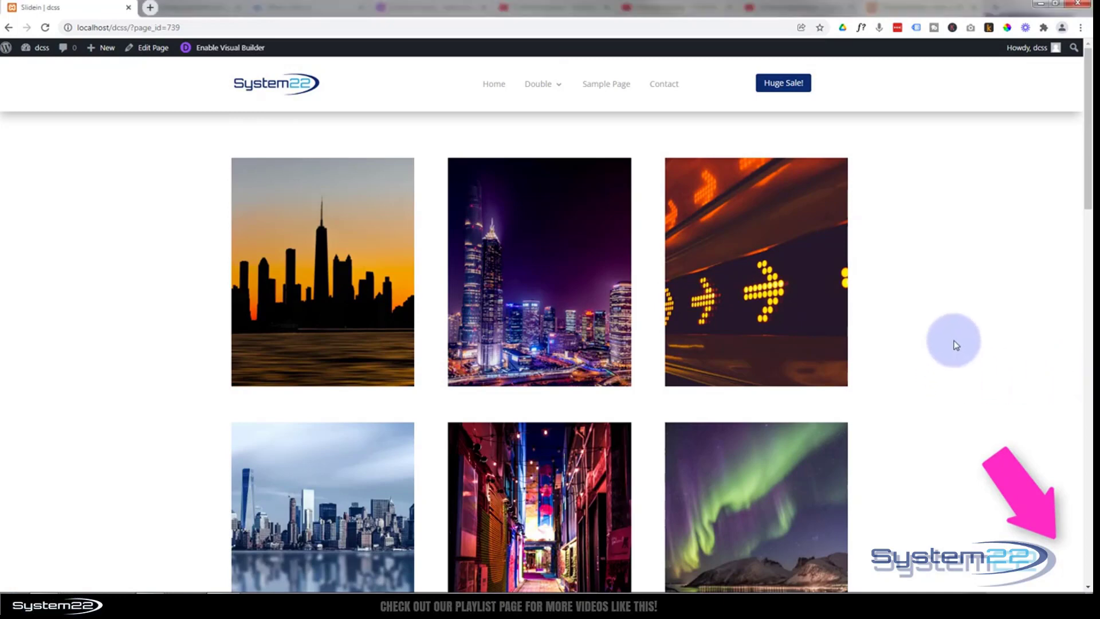
Examine how the "Click Here For More Informationm" button slides in and sticks below the header as the Slidein page scrolls
{"action": "scroll", "coordinate": [965, 239], "scroll_direction": "down", "scroll_amount": 1}
{"action": "scroll", "coordinate": [965, 239], "scroll_direction": "down", "scroll_amount": 3}
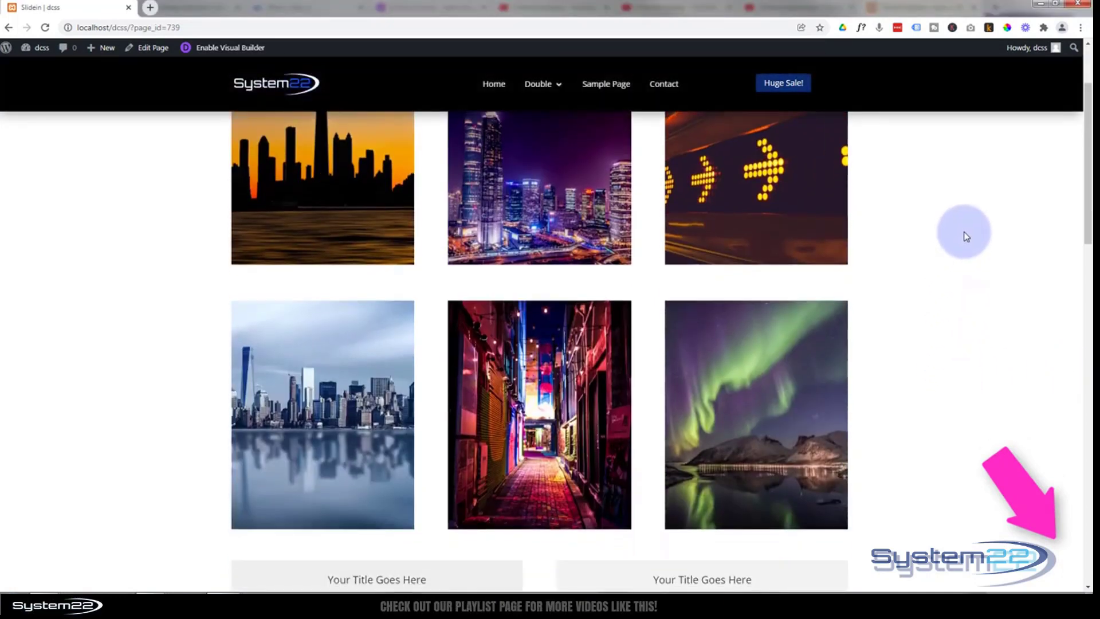
{"action": "scroll", "coordinate": [968, 235], "scroll_direction": "down", "scroll_amount": 3}
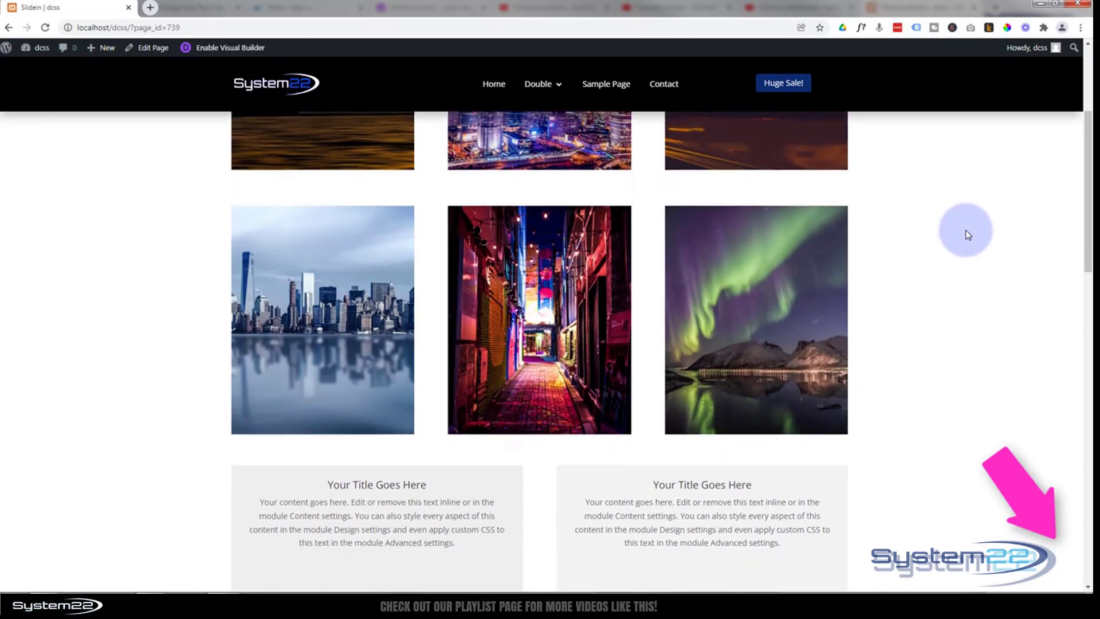
{"action": "scroll", "coordinate": [967, 230], "scroll_direction": "down", "scroll_amount": 1}
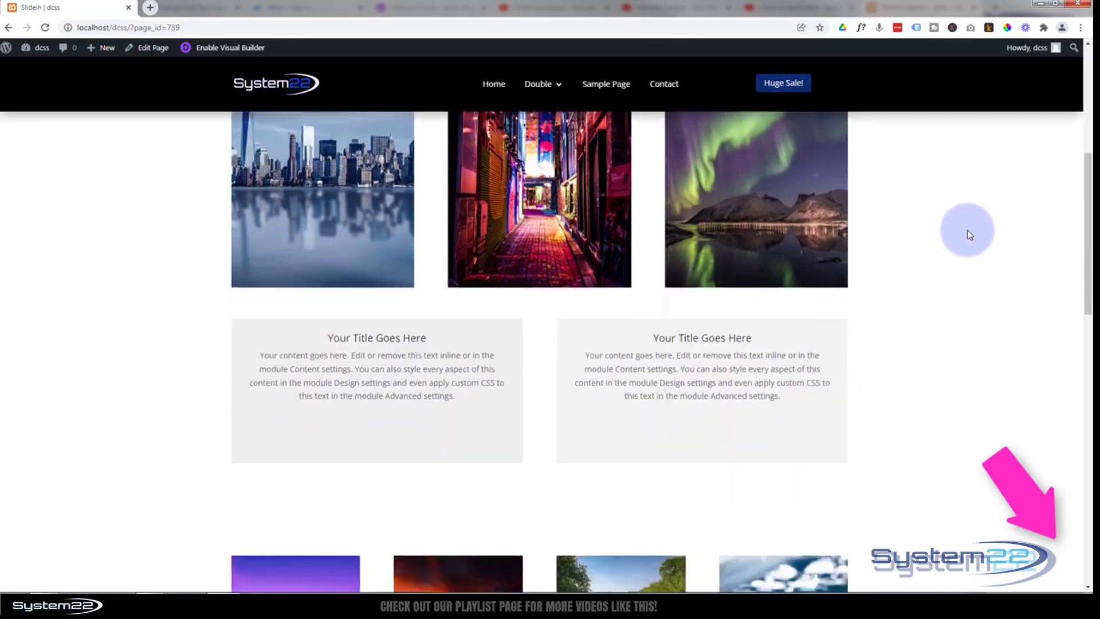
{"action": "scroll", "coordinate": [968, 232], "scroll_direction": "down", "scroll_amount": 2}
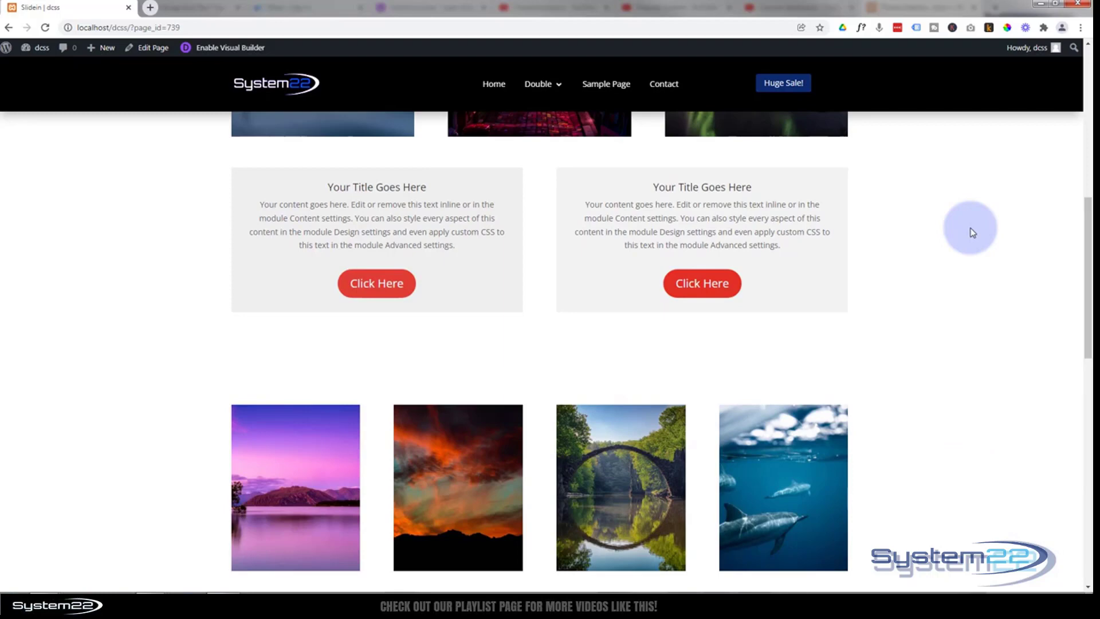
{"action": "scroll", "coordinate": [972, 232], "scroll_direction": "down", "scroll_amount": 2}
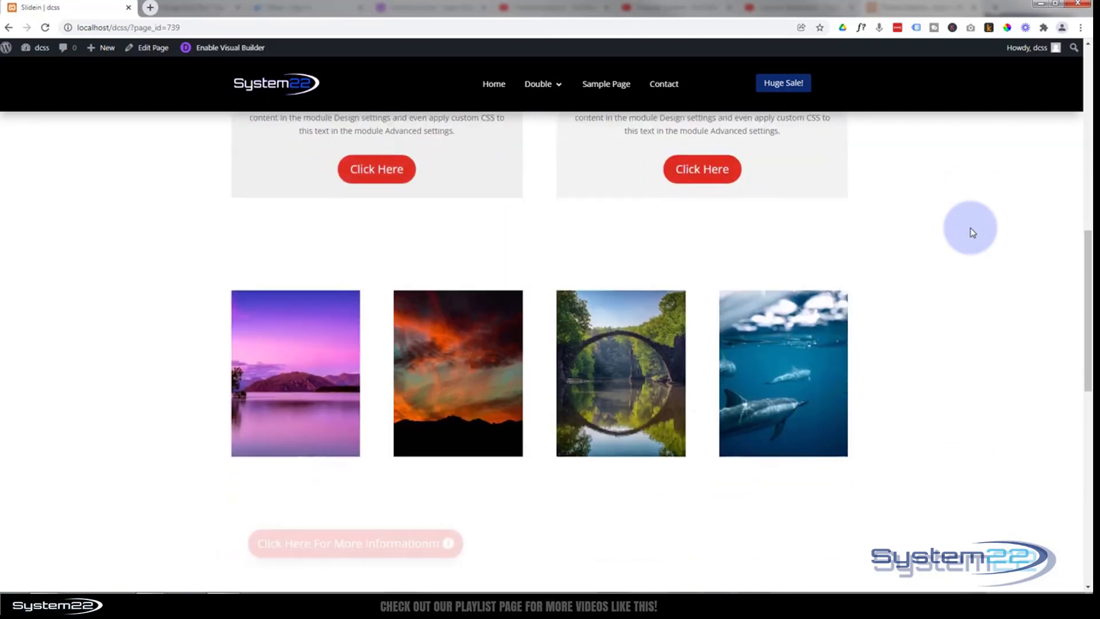
{"action": "scroll", "coordinate": [972, 232], "scroll_direction": "down", "scroll_amount": 4}
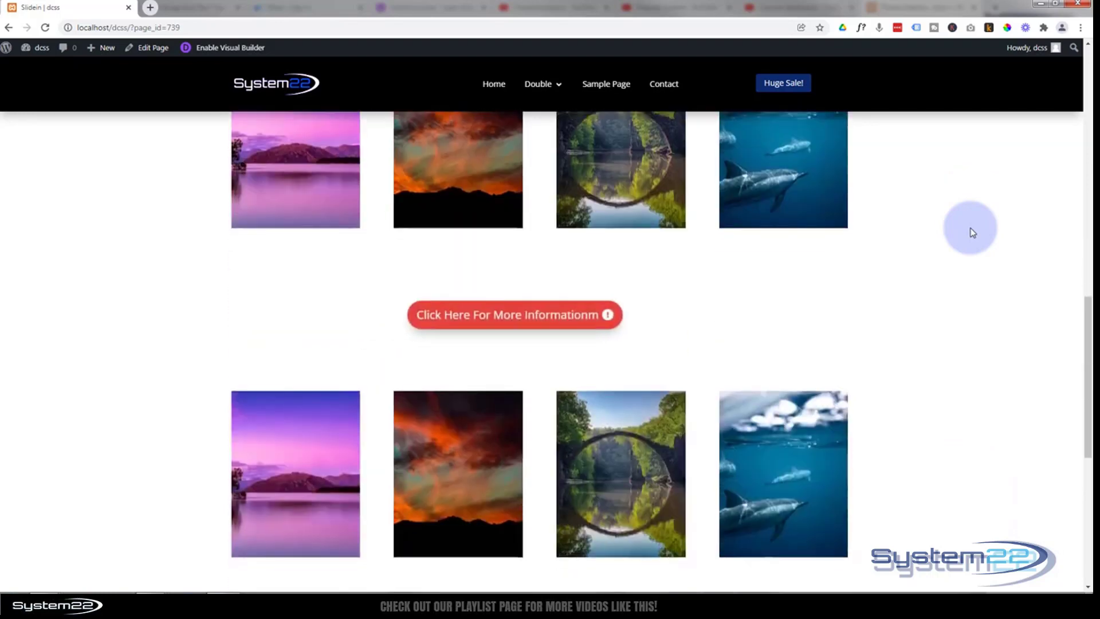
{"action": "scroll", "coordinate": [972, 232], "scroll_direction": "down", "scroll_amount": 2}
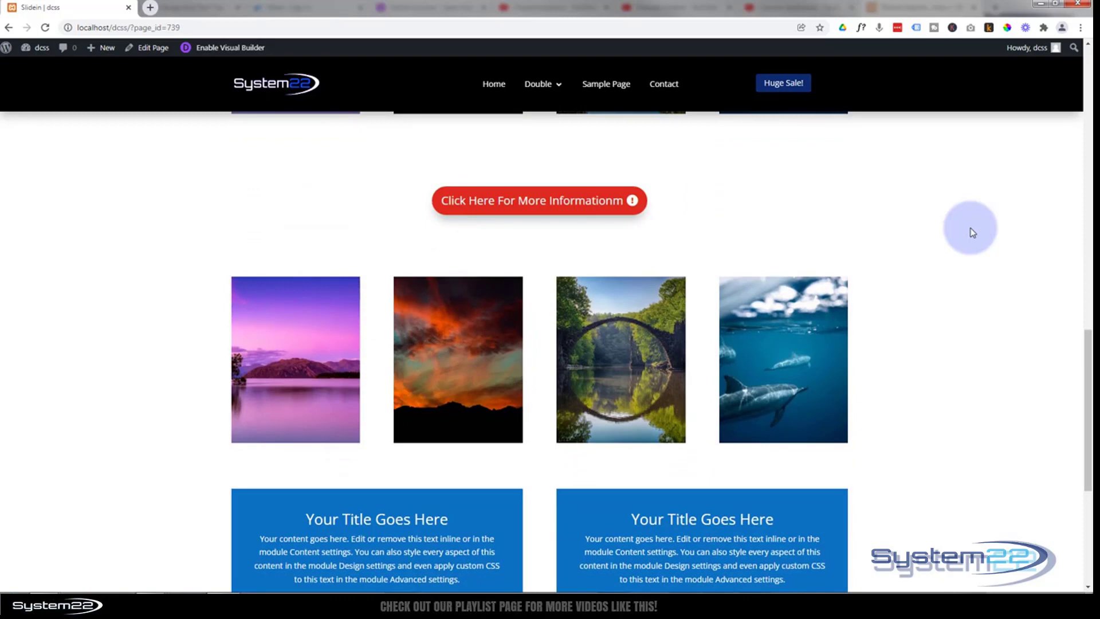
{"action": "scroll", "coordinate": [972, 232], "scroll_direction": "down", "scroll_amount": 5}
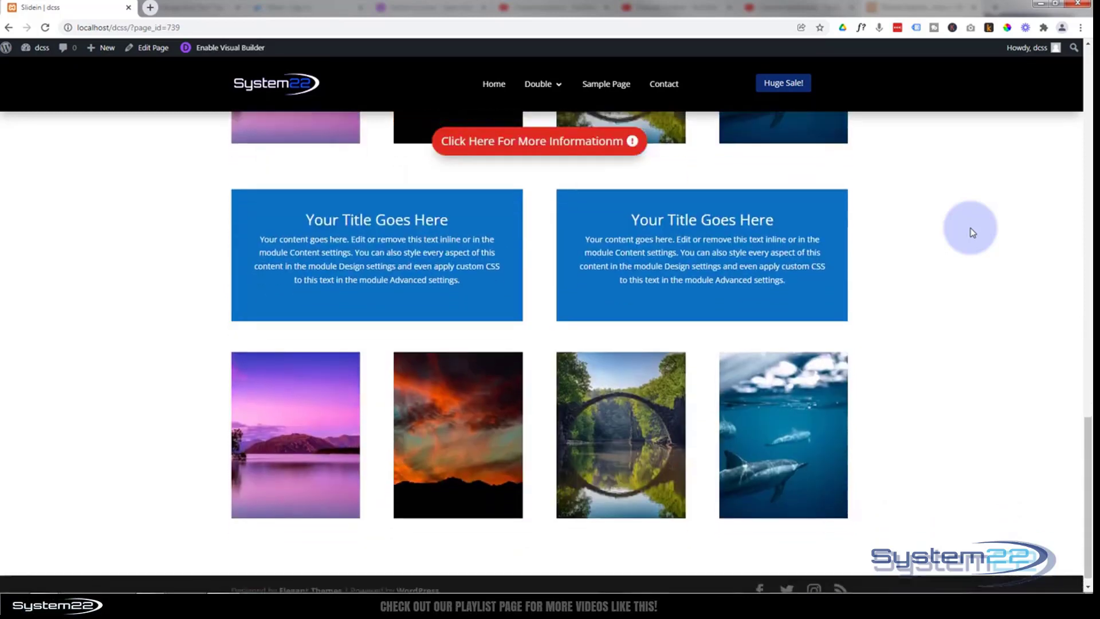
{"action": "scroll", "coordinate": [977, 324], "scroll_direction": "up", "scroll_amount": 4}
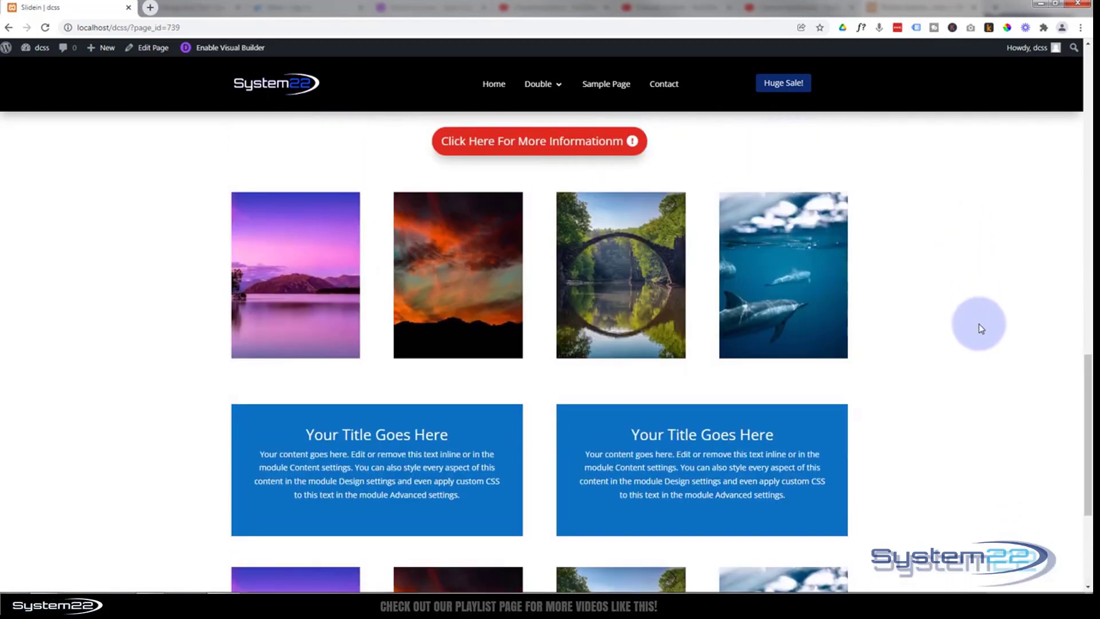
{"action": "scroll", "coordinate": [980, 328], "scroll_direction": "up", "scroll_amount": 12}
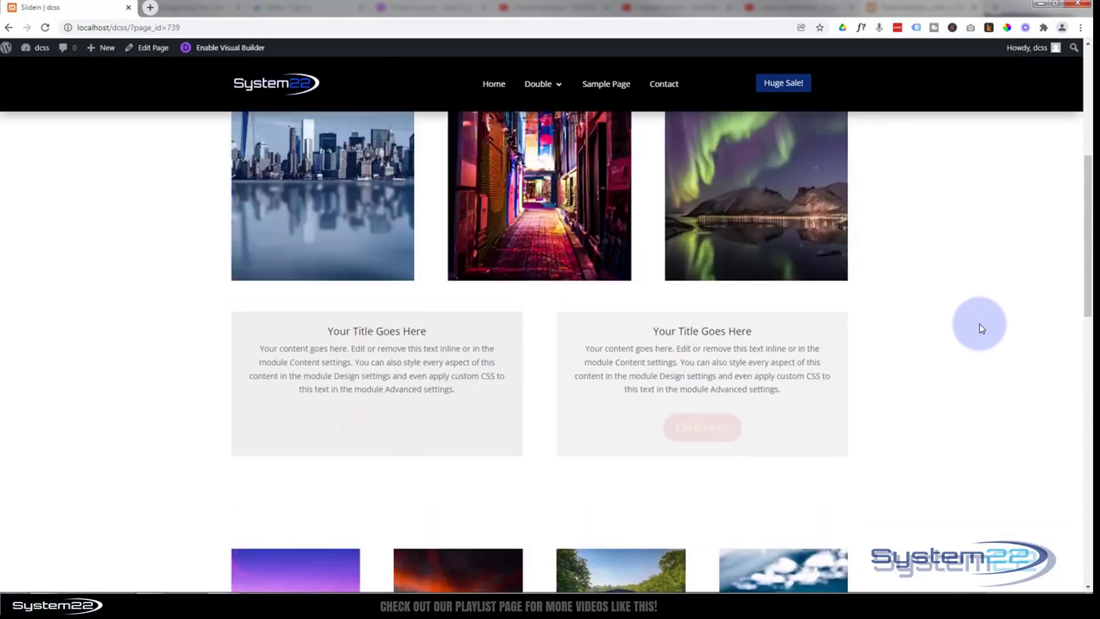
{"action": "scroll", "coordinate": [981, 328], "scroll_direction": "down", "scroll_amount": 8}
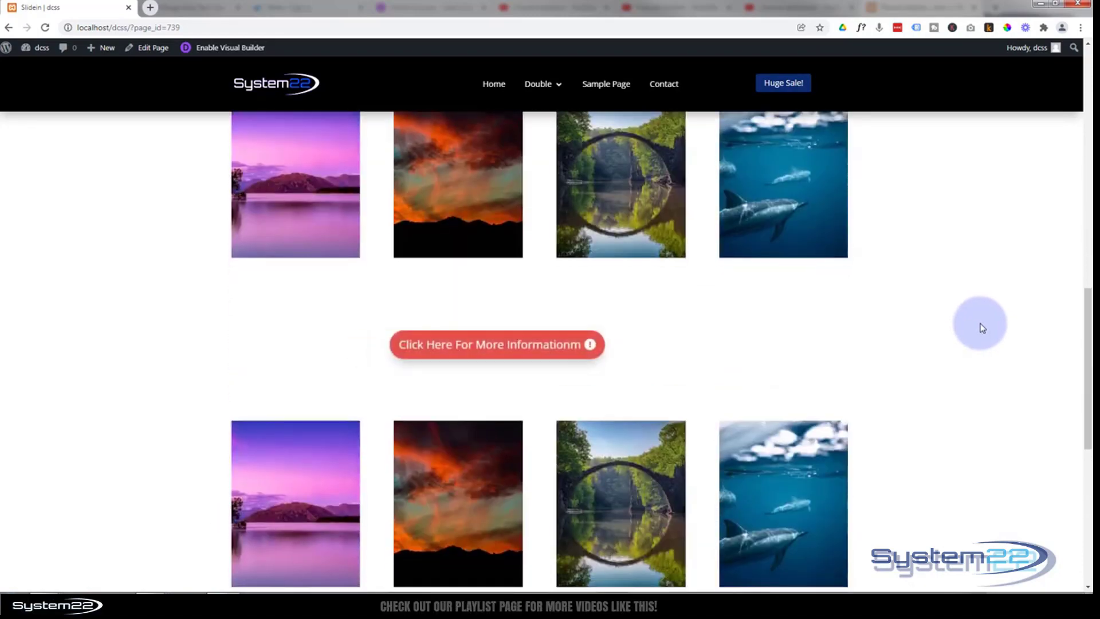
{"action": "scroll", "coordinate": [982, 328], "scroll_direction": "up", "scroll_amount": 11}
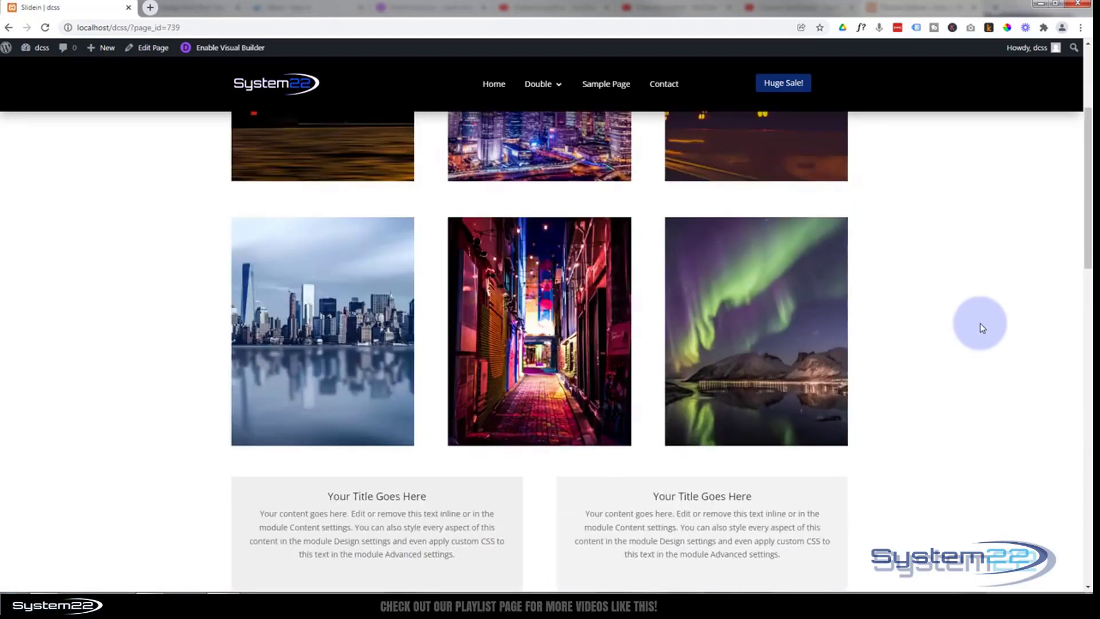
{"action": "scroll", "coordinate": [981, 327], "scroll_direction": "down", "scroll_amount": 10}
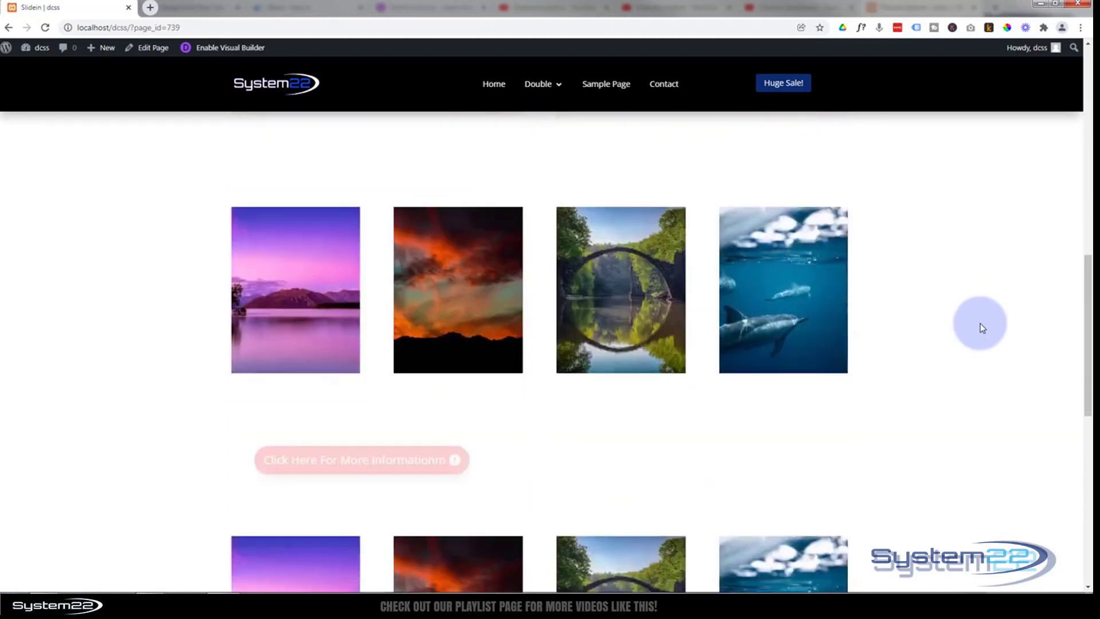
{"action": "scroll", "coordinate": [981, 328], "scroll_direction": "down", "scroll_amount": 3}
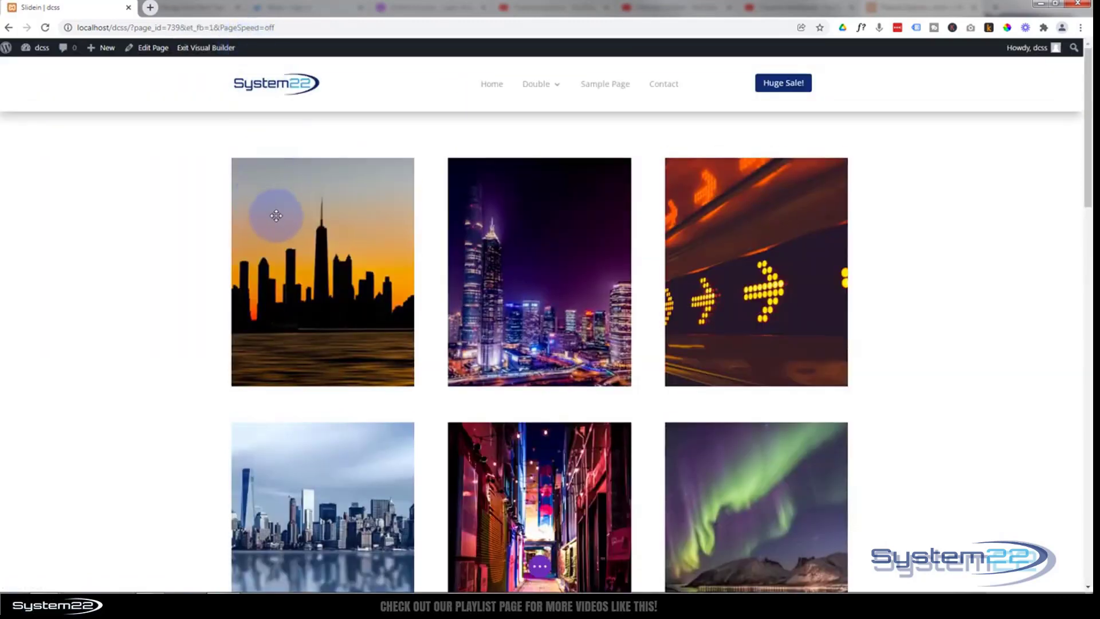
Delete the row holding the "Click Here For More Informationm" button between the two four-image rows
{"action": "scroll", "coordinate": [276, 216], "scroll_direction": "down", "scroll_amount": 15}
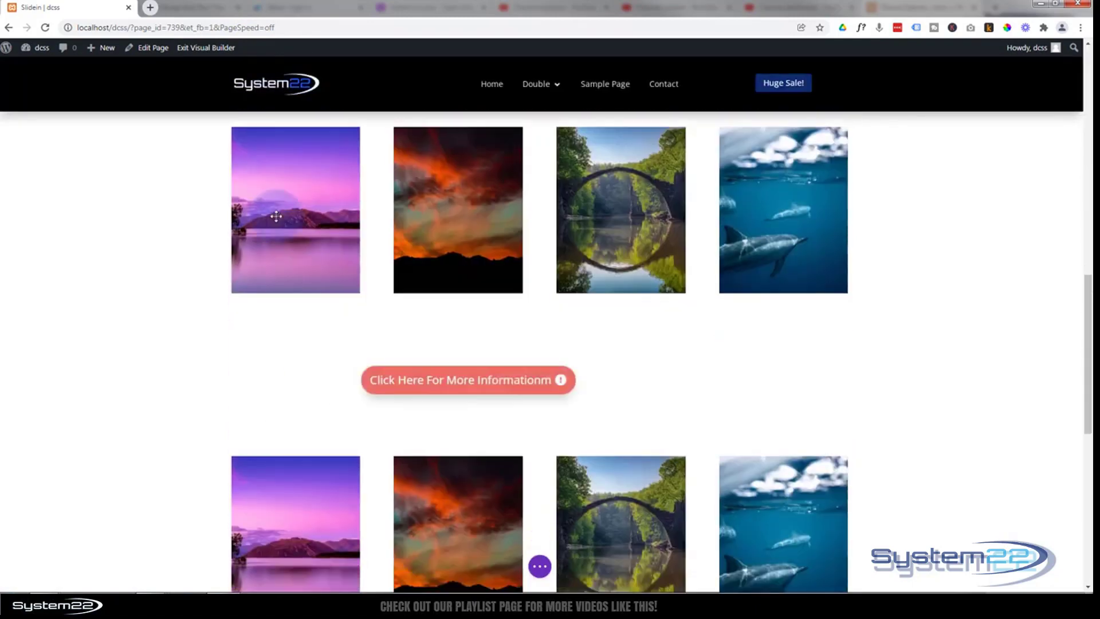
{"action": "scroll", "coordinate": [276, 215], "scroll_direction": "down", "scroll_amount": 2}
{"action": "mouse_move", "coordinate": [285, 283]}
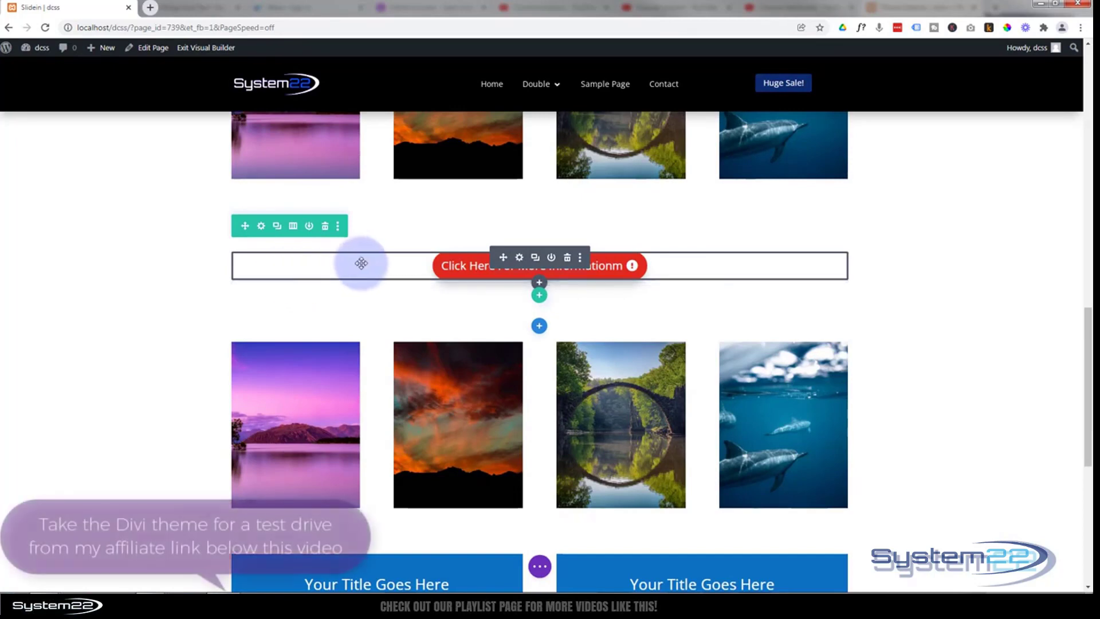
{"action": "left_click", "coordinate": [326, 228]}
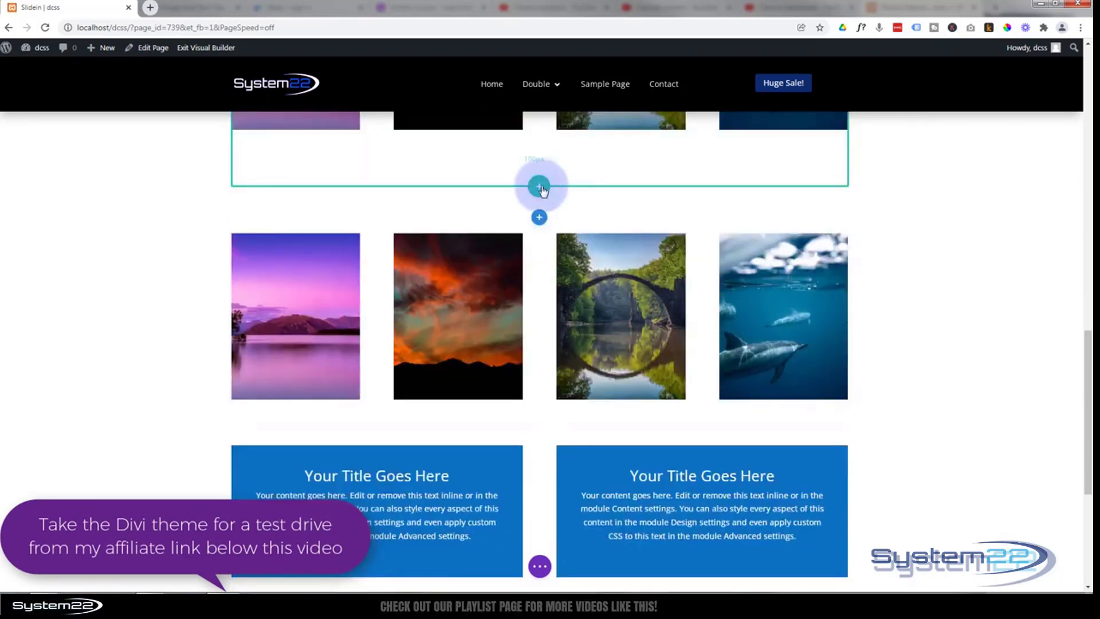
Insert a single-column row with a Button module below the first row of four landscape images
{"action": "left_click", "coordinate": [541, 189]}
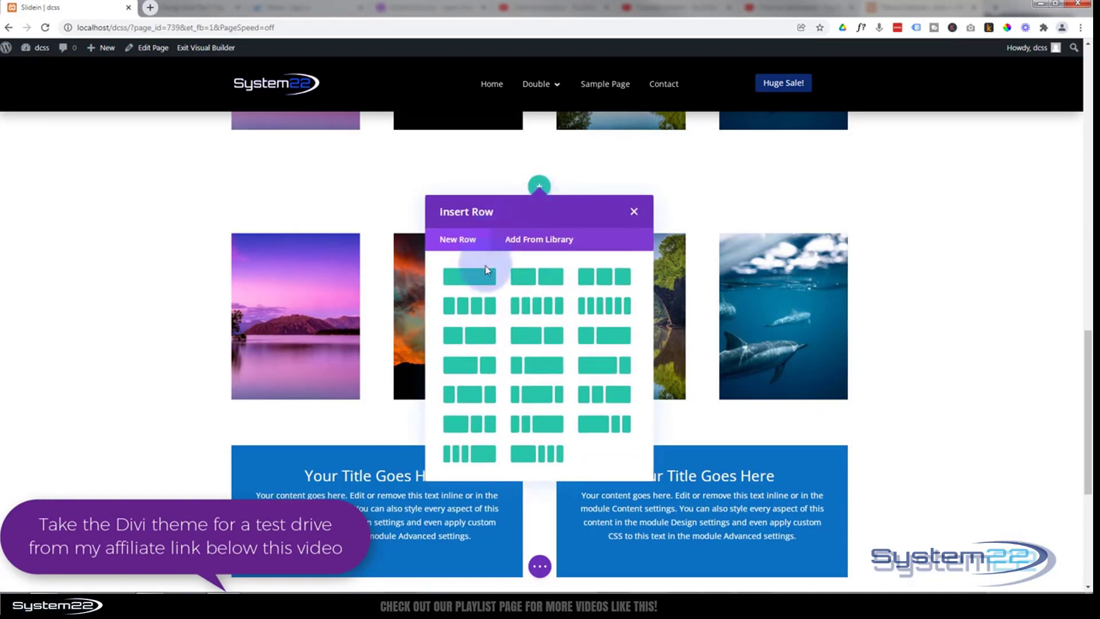
{"action": "left_click", "coordinate": [483, 278]}
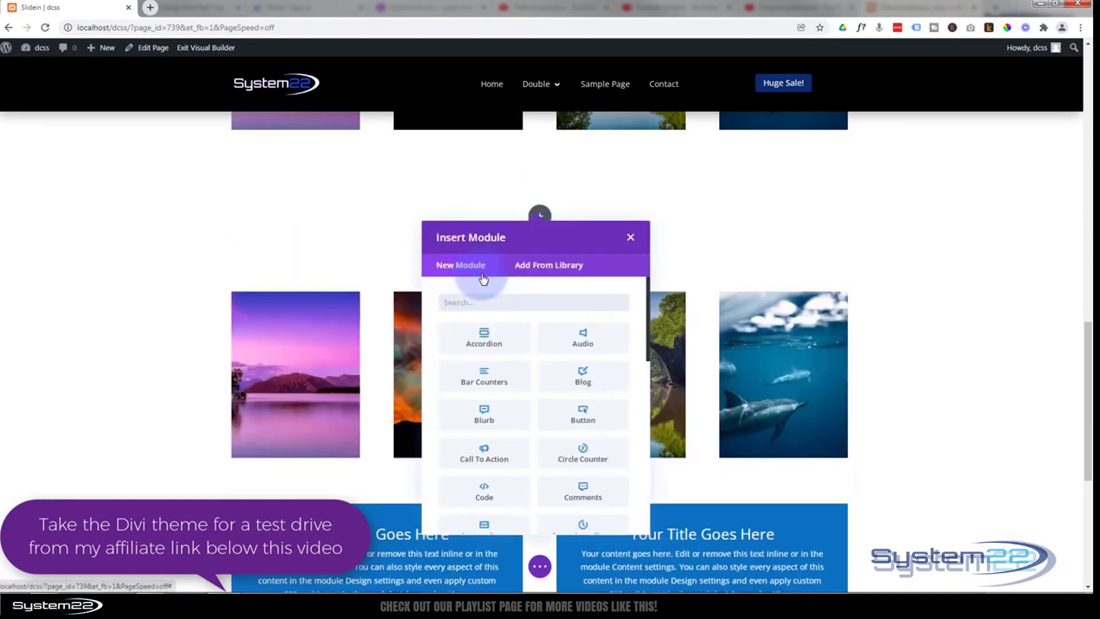
{"action": "left_click", "coordinate": [581, 418]}
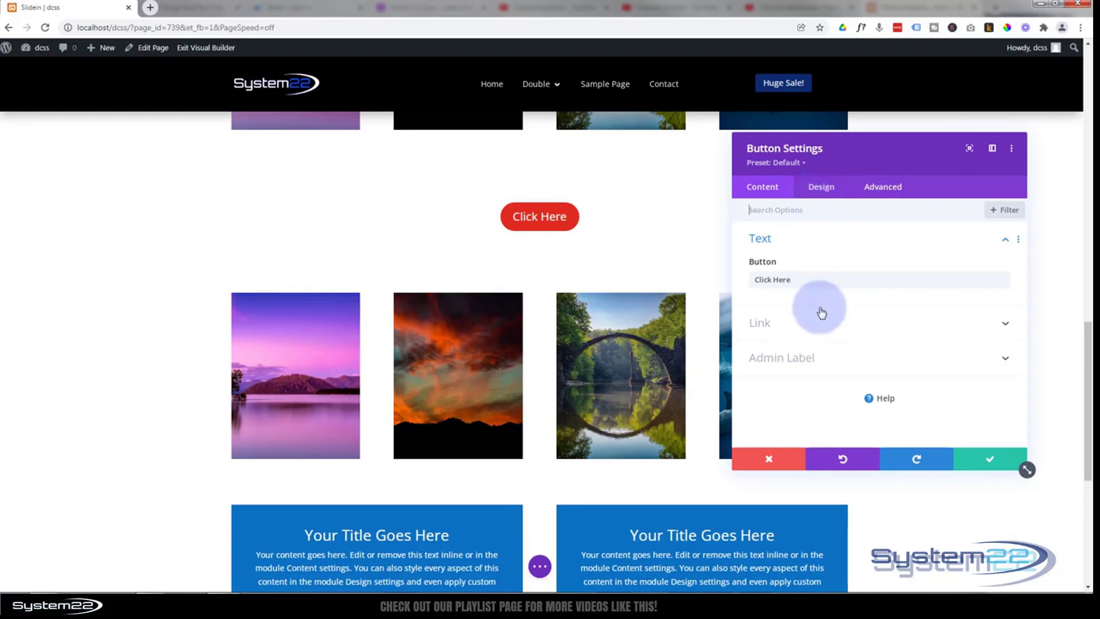
Set the button text to "Click Here For More Information"
{"action": "left_click", "coordinate": [796, 279]}
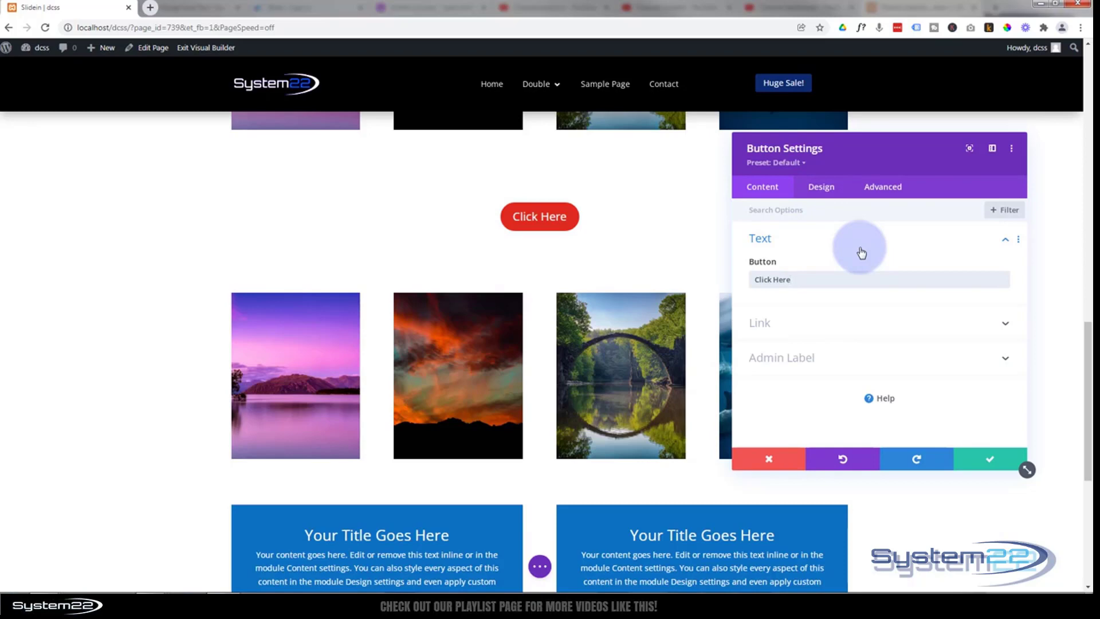
{"action": "type", "text": "For"}
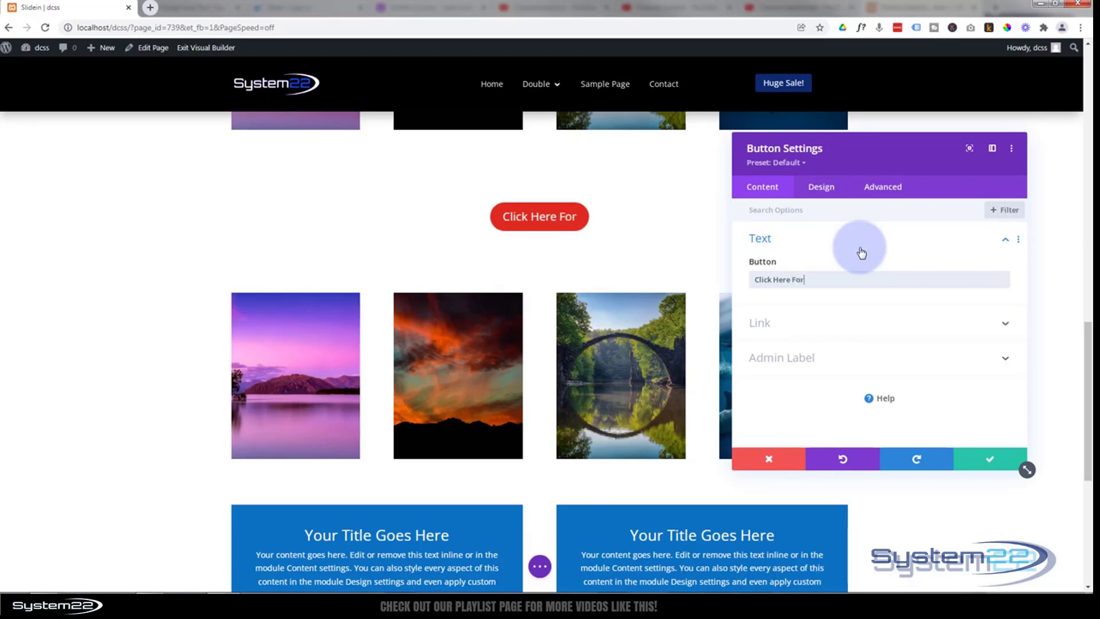
{"action": "type", "text": " More Information"}
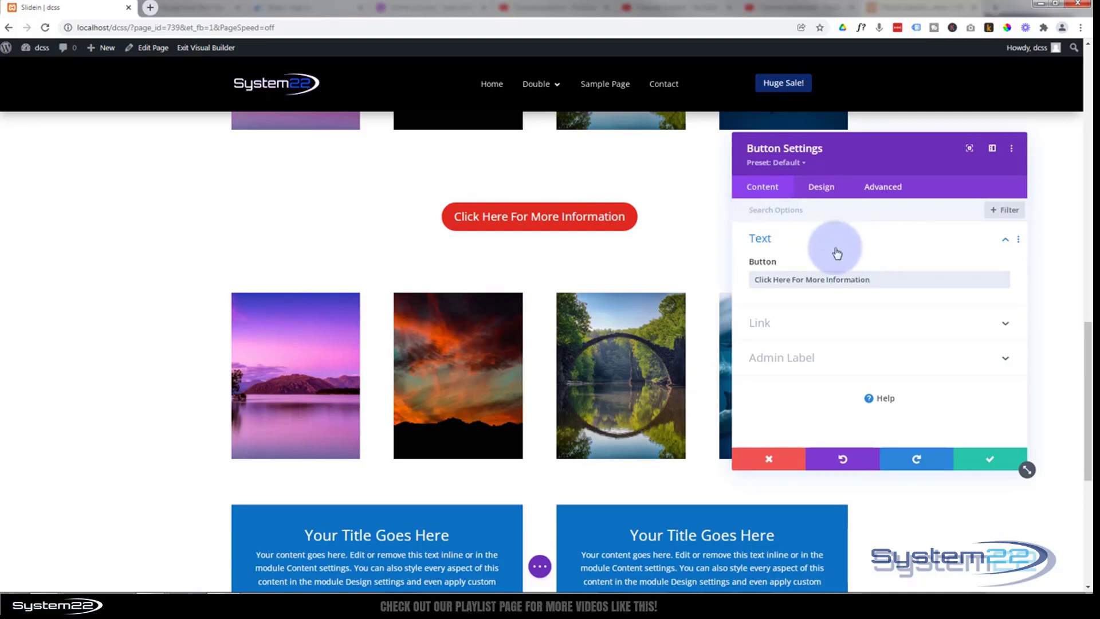
Set the button's link URL to "#" and keep it opening in the same window
{"action": "left_click", "coordinate": [822, 326]}
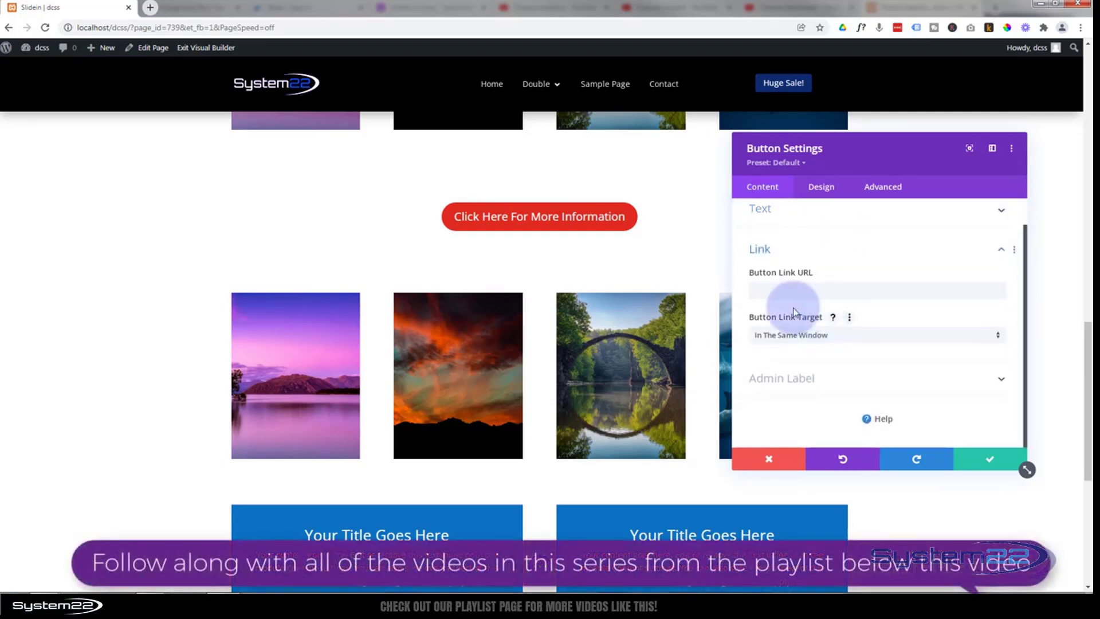
{"action": "left_click", "coordinate": [780, 291]}
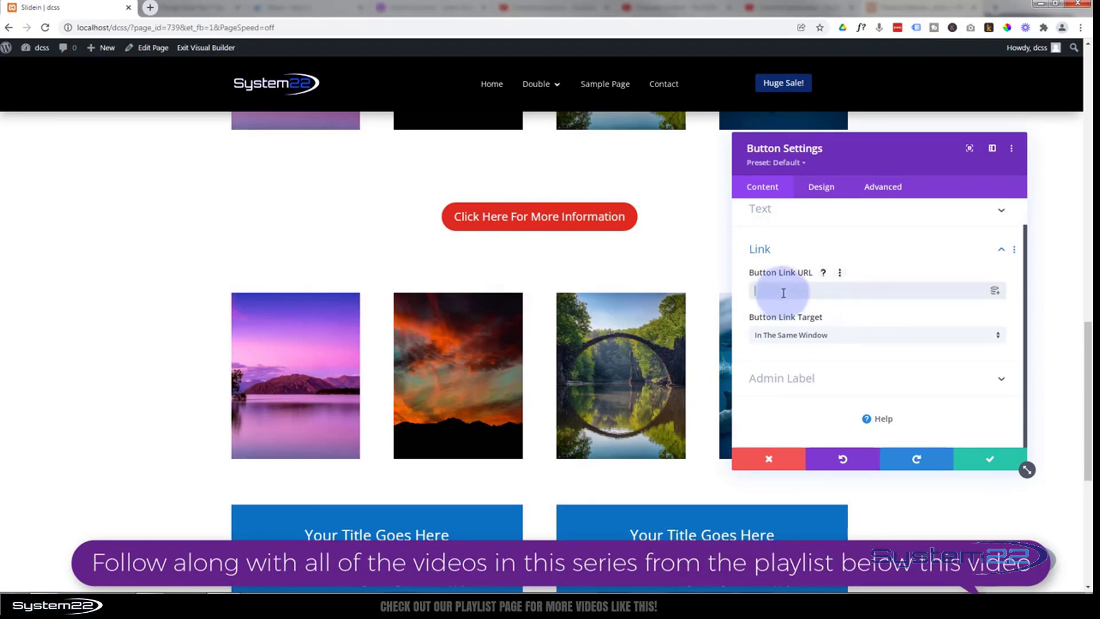
{"action": "left_click", "coordinate": [854, 338]}
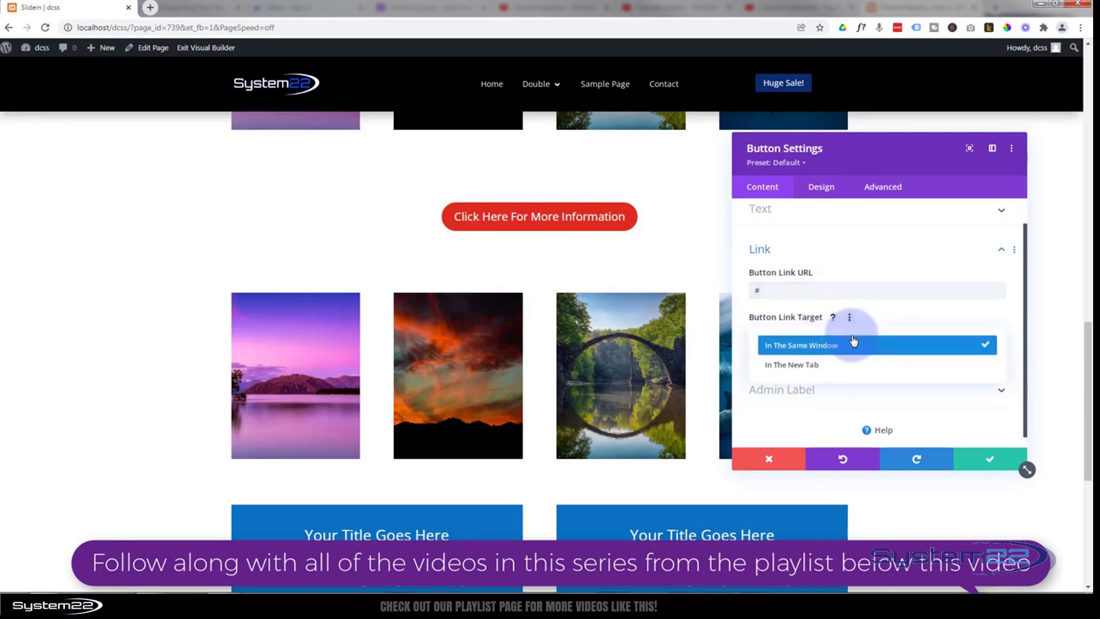
{"action": "left_click", "coordinate": [743, 332]}
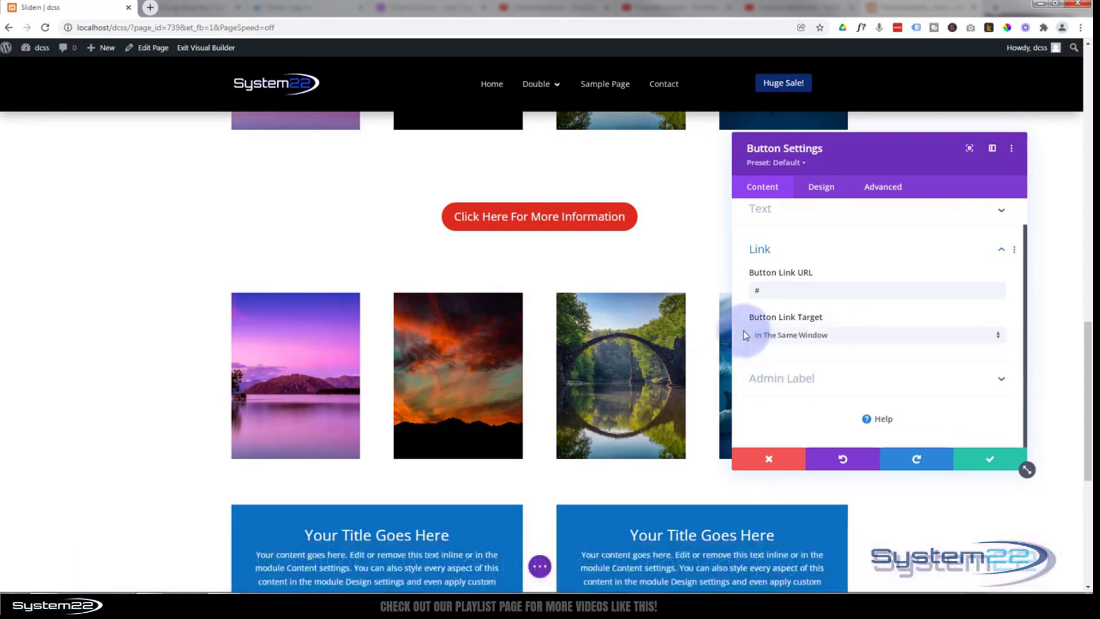
Try left and right alignment for the button and return it to centre alignment
{"action": "left_click", "coordinate": [823, 189]}
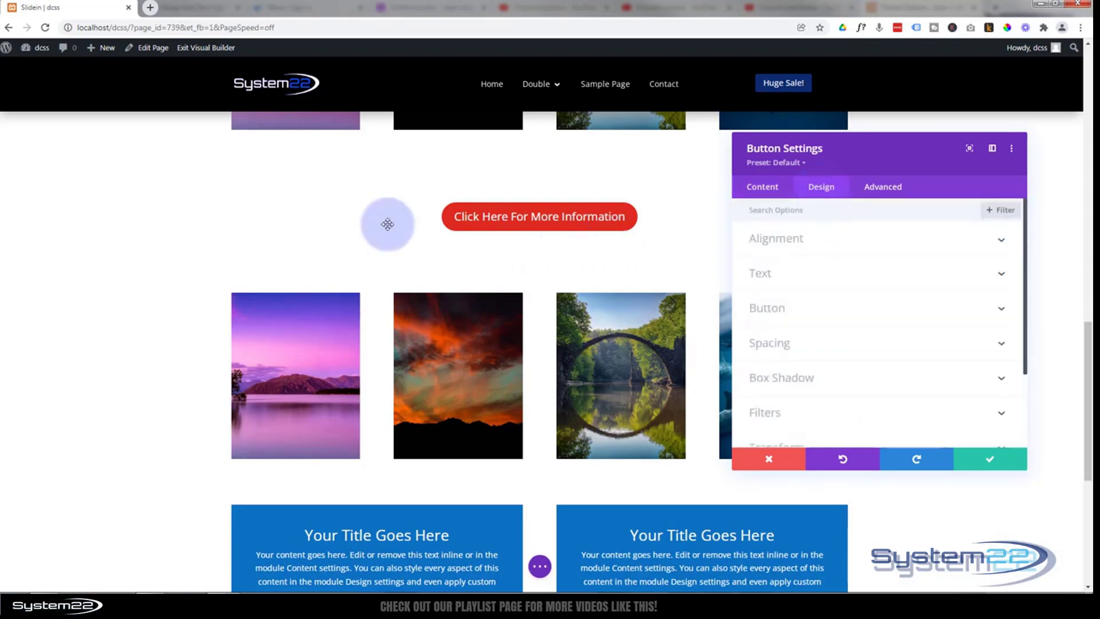
{"action": "left_click", "coordinate": [873, 246]}
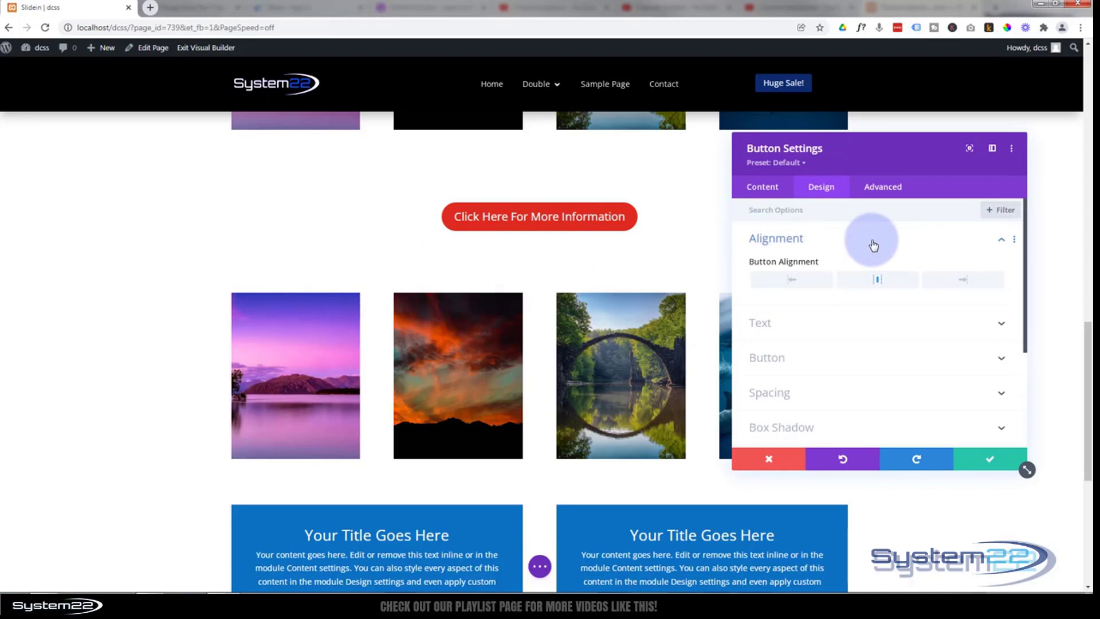
{"action": "left_click", "coordinate": [790, 281]}
{"action": "left_click", "coordinate": [954, 282]}
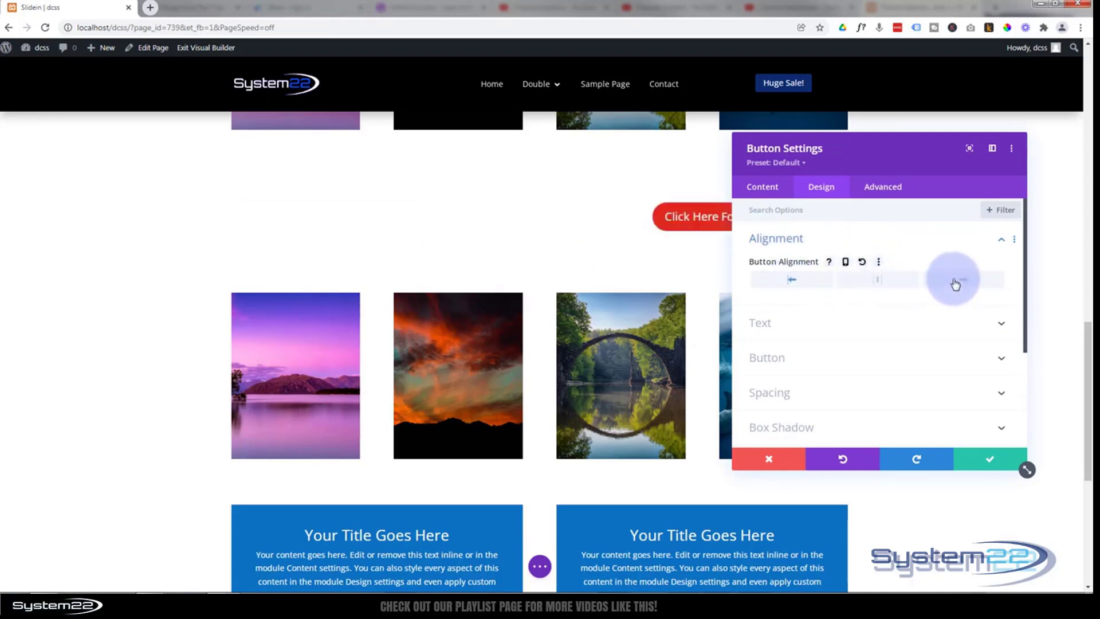
{"action": "left_click", "coordinate": [877, 281]}
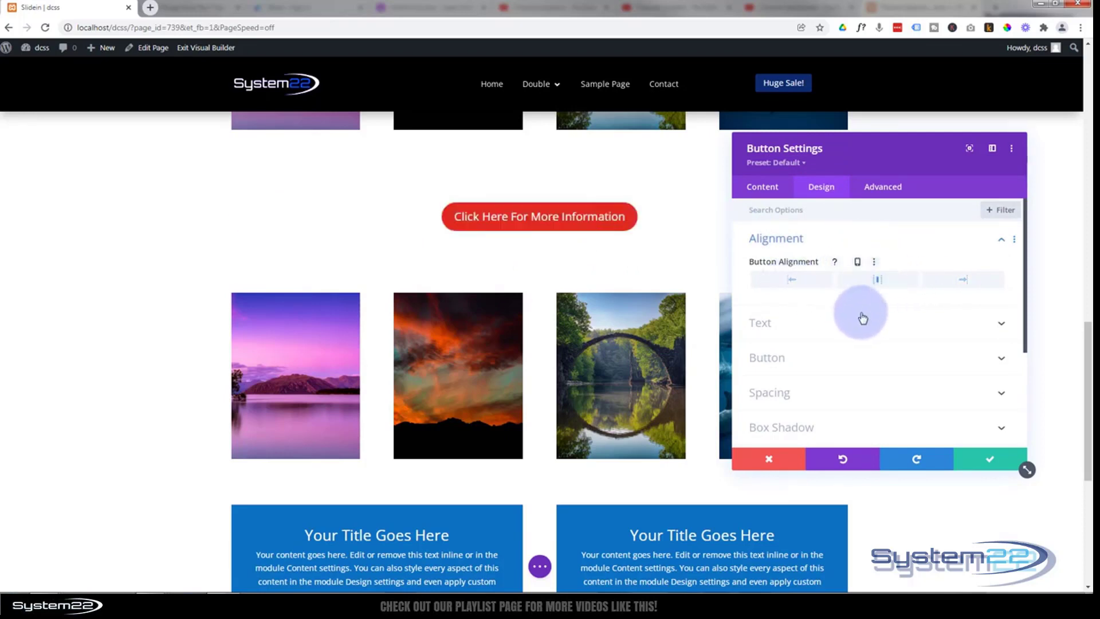
Review the button's text and custom style options, comparing the default and hover states of its background
{"action": "left_click", "coordinate": [826, 327]}
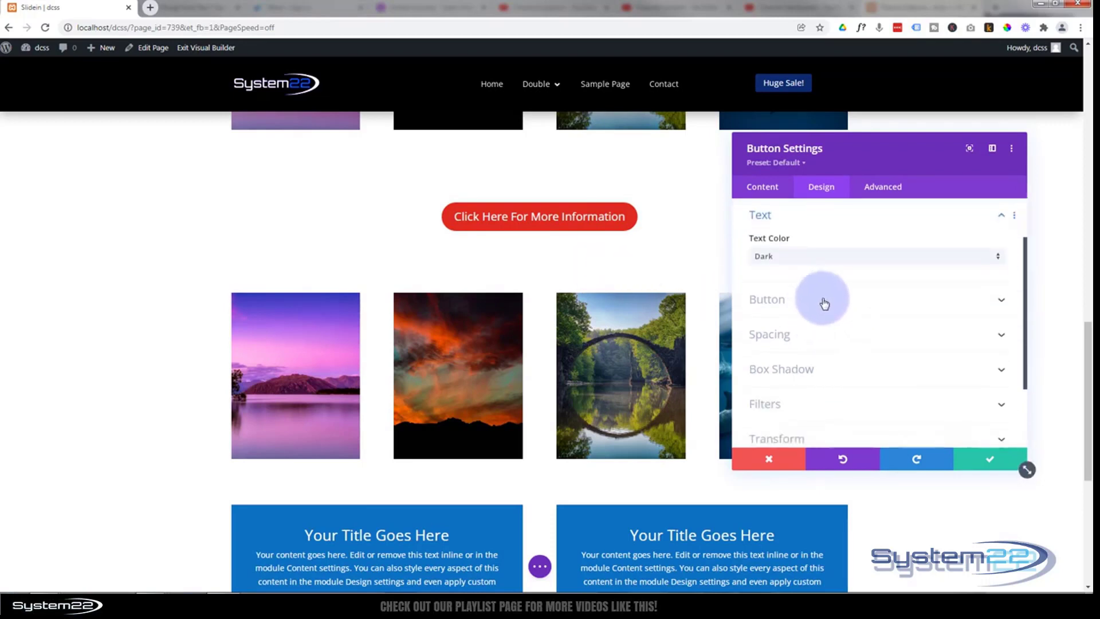
{"action": "left_click", "coordinate": [825, 301]}
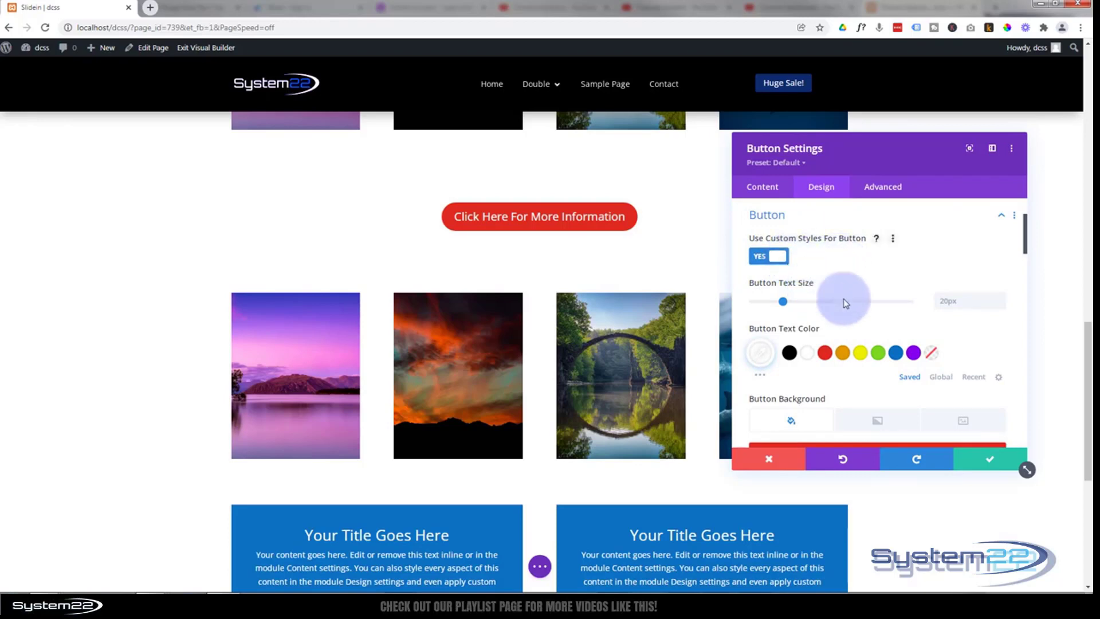
{"action": "scroll", "coordinate": [856, 321], "scroll_direction": "down", "scroll_amount": 2}
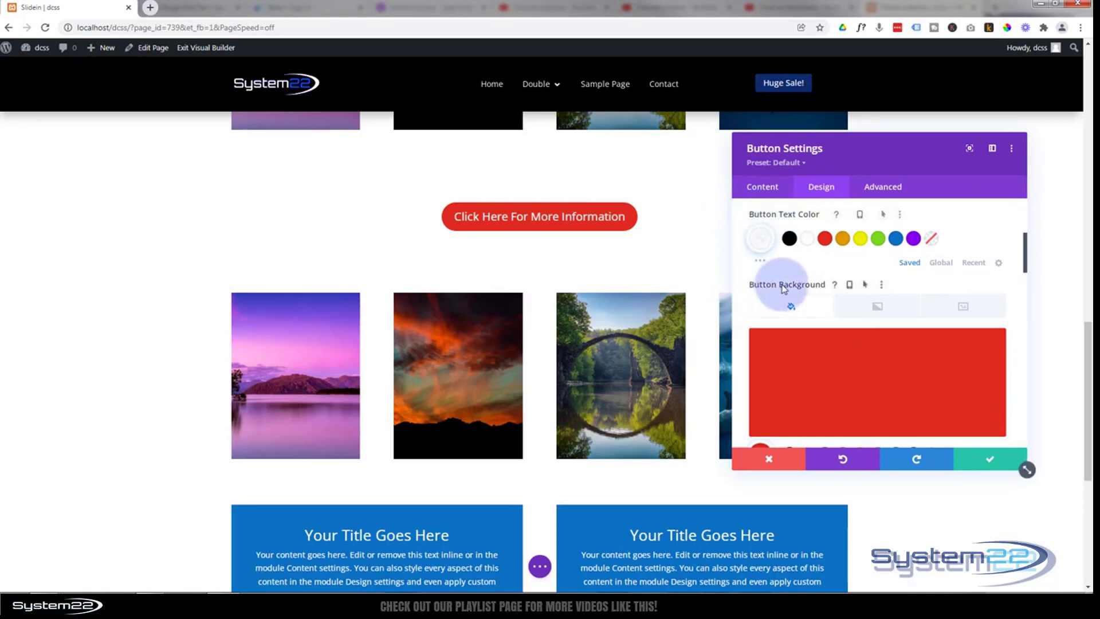
{"action": "left_click", "coordinate": [869, 284]}
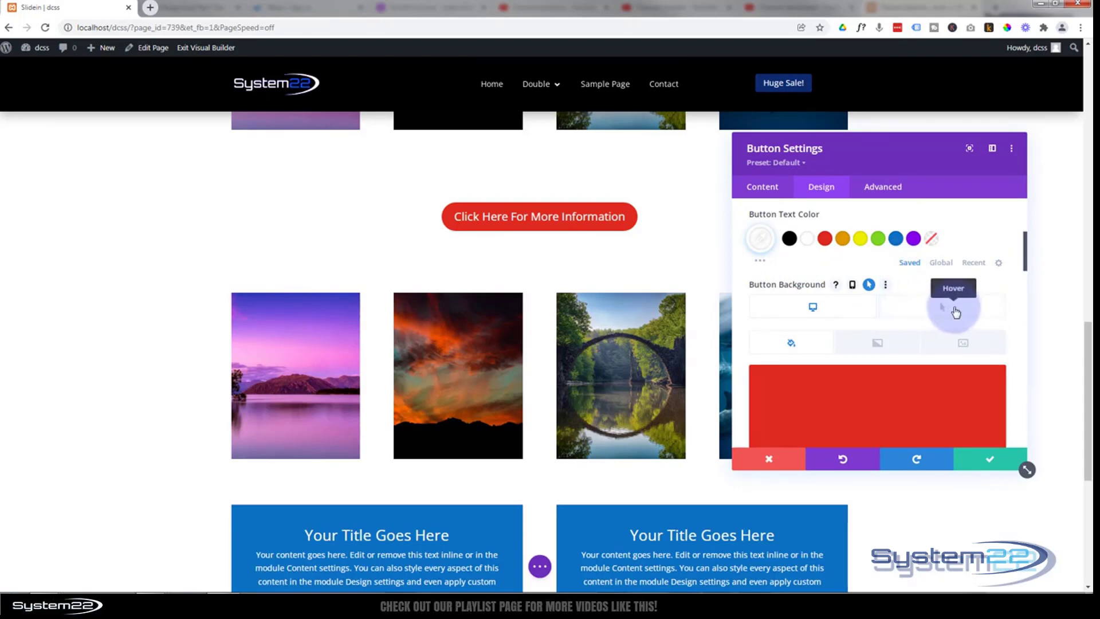
{"action": "left_click", "coordinate": [956, 312]}
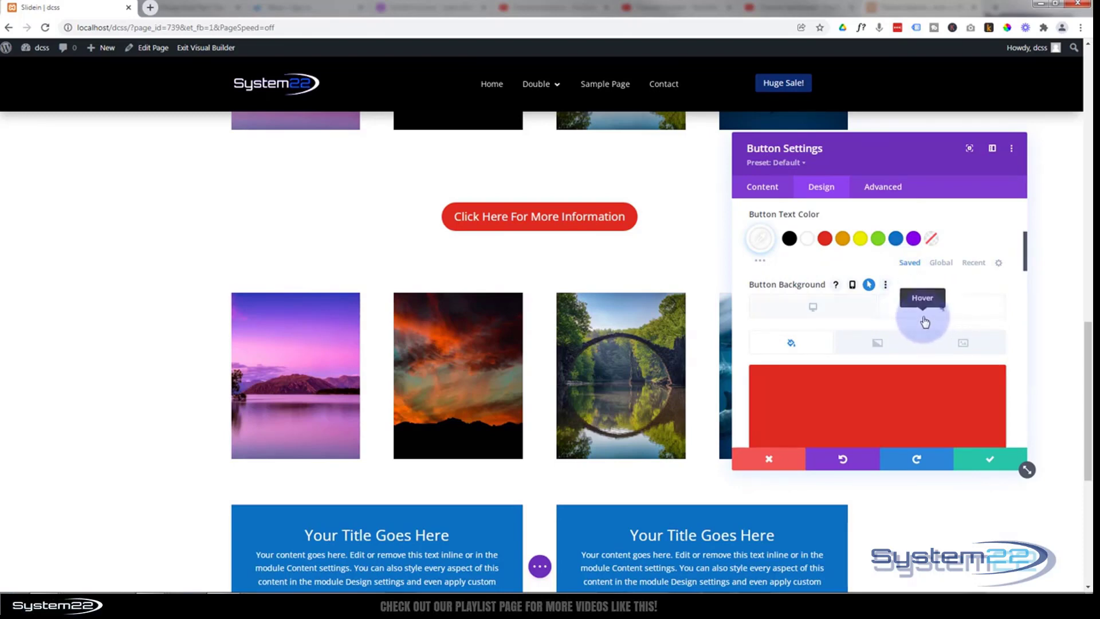
{"action": "left_click", "coordinate": [820, 310]}
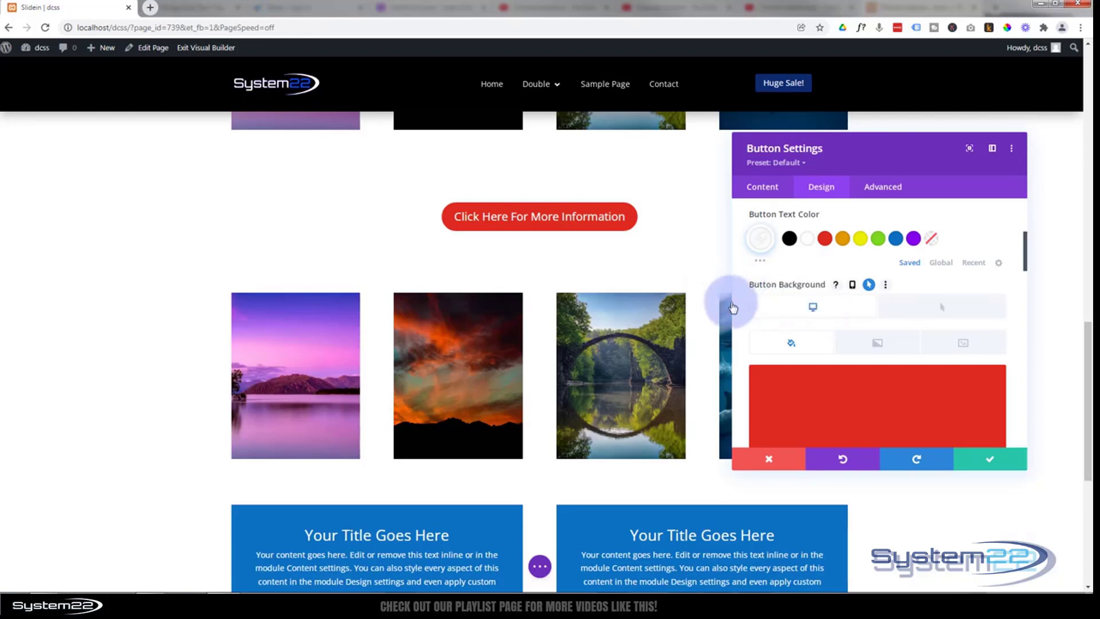
Find the circled exclamation mark by searching for "Exc", use it as the button icon, and turn off showing it only on hover
{"action": "scroll", "coordinate": [743, 308], "scroll_direction": "down", "scroll_amount": 5}
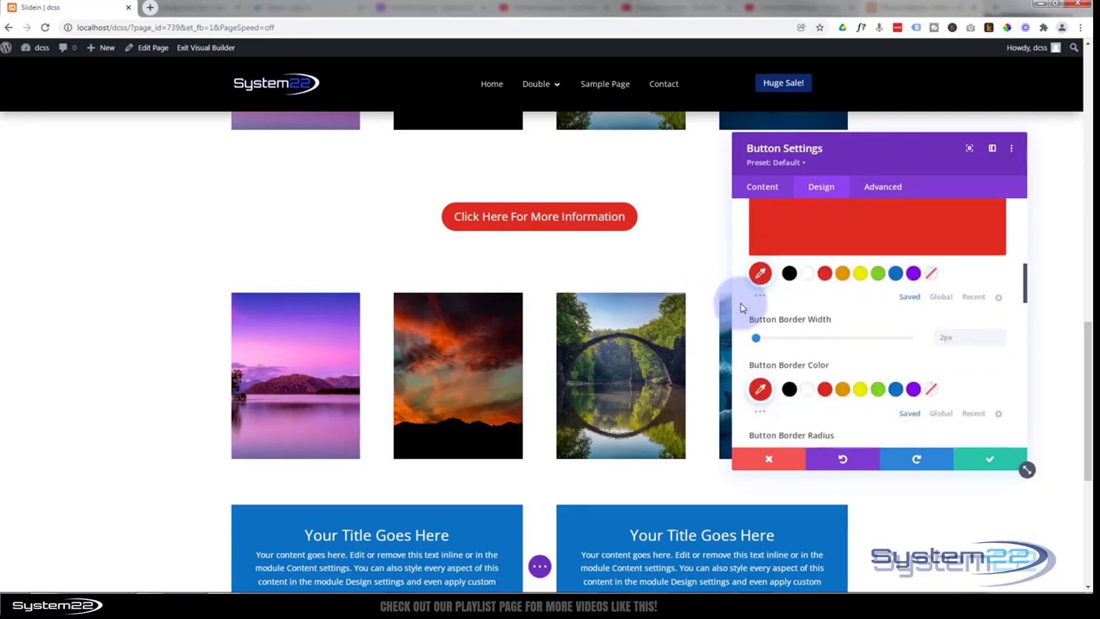
{"action": "scroll", "coordinate": [743, 308], "scroll_direction": "down", "scroll_amount": 5}
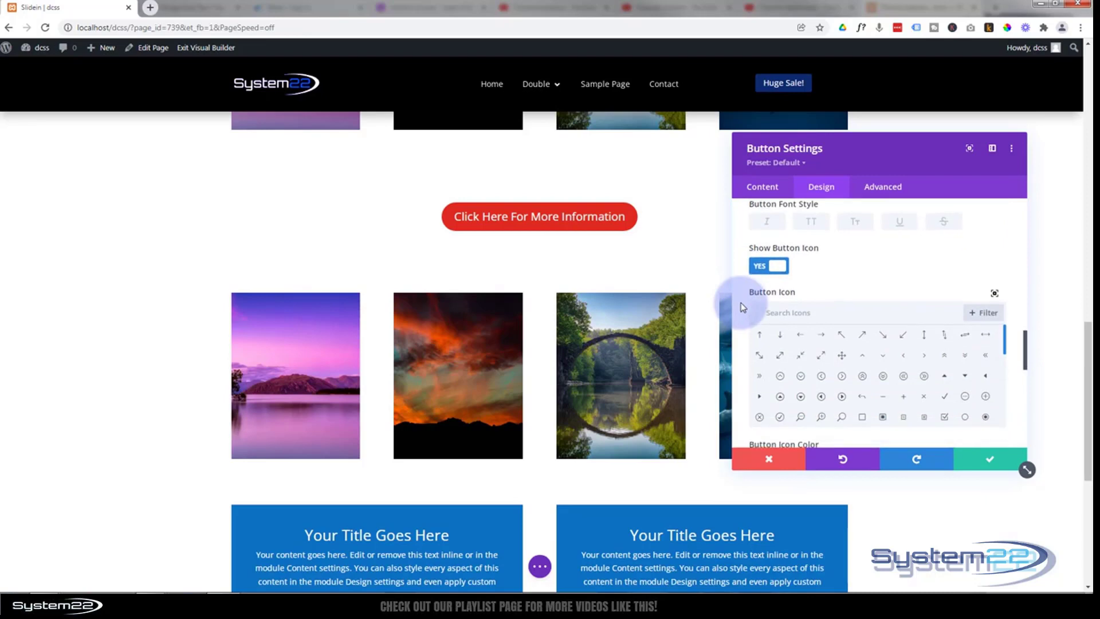
{"action": "scroll", "coordinate": [743, 308], "scroll_direction": "down", "scroll_amount": 2}
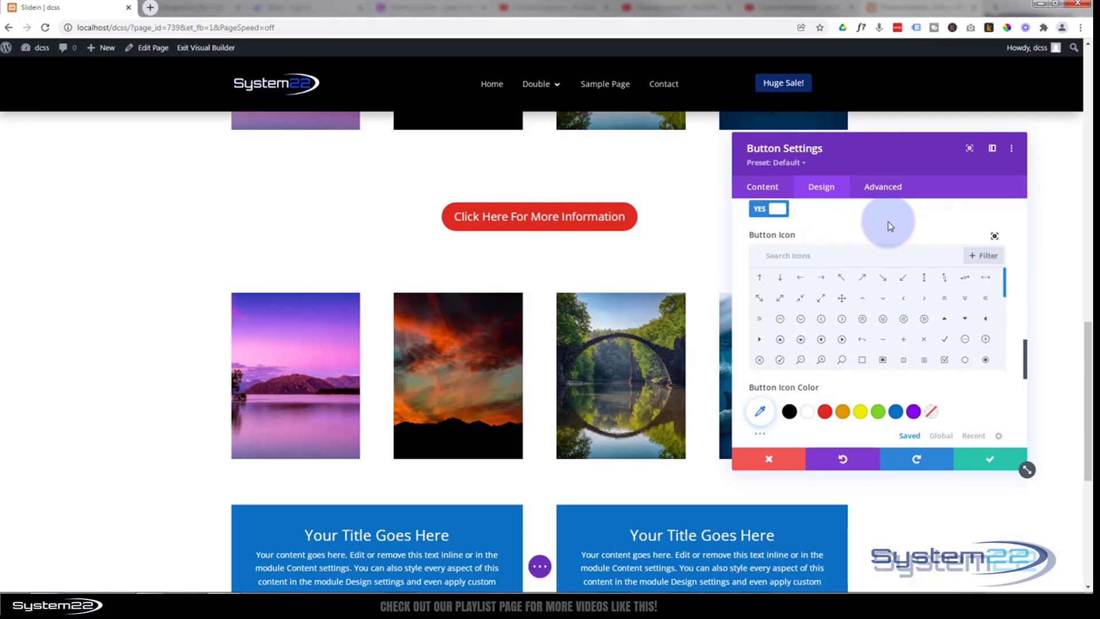
{"action": "type", "text": "exc"}
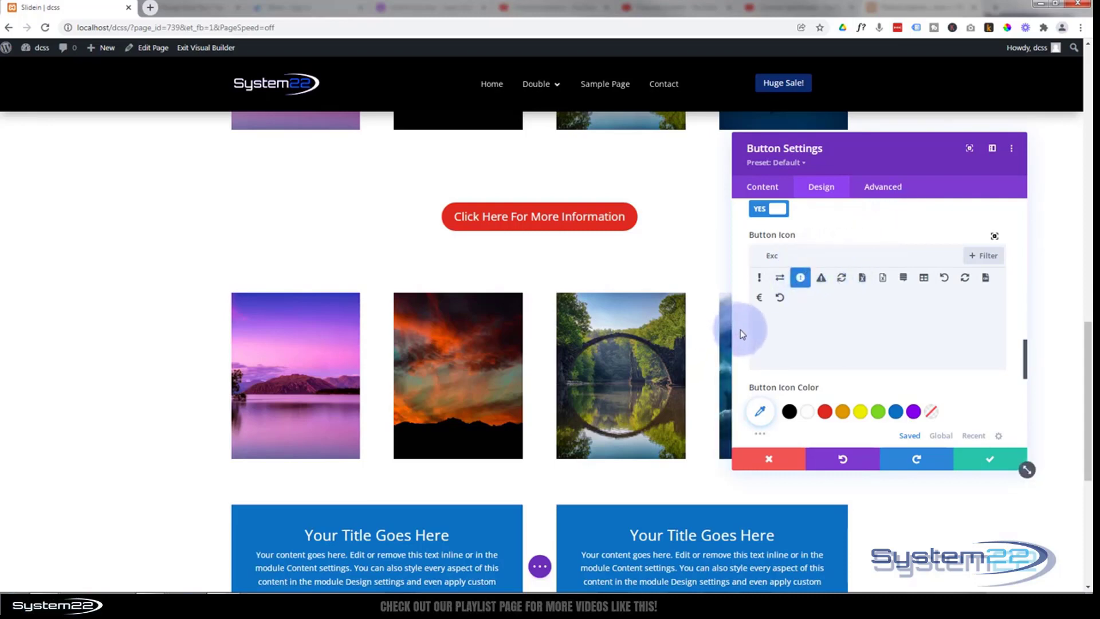
{"action": "scroll", "coordinate": [740, 331], "scroll_direction": "down", "scroll_amount": 1}
{"action": "scroll", "coordinate": [740, 329], "scroll_direction": "down", "scroll_amount": 2}
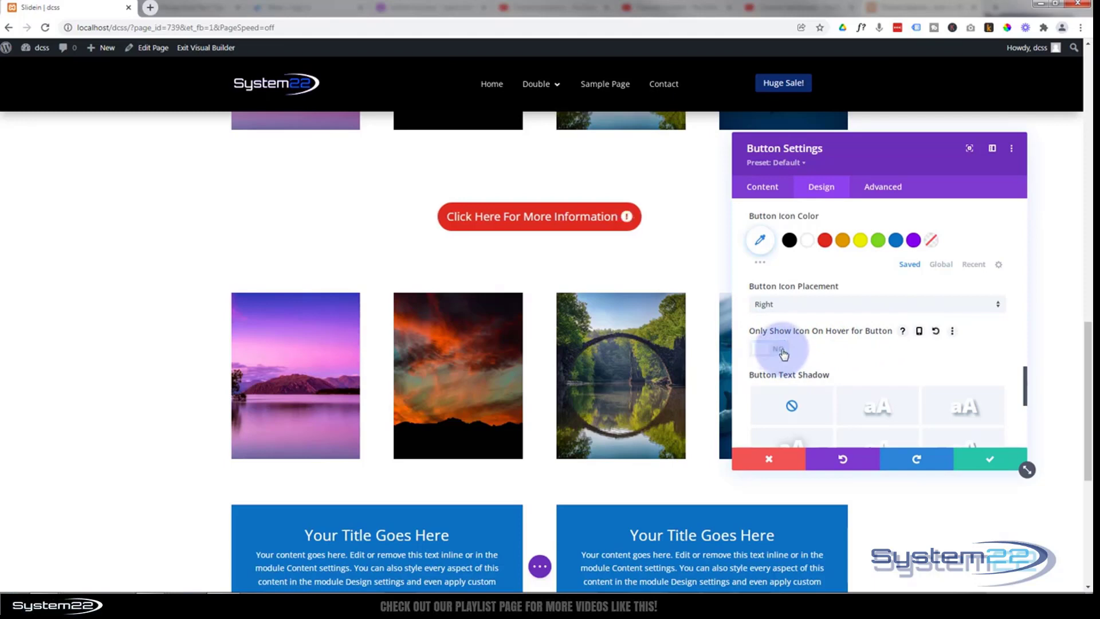
{"action": "left_click", "coordinate": [773, 349]}
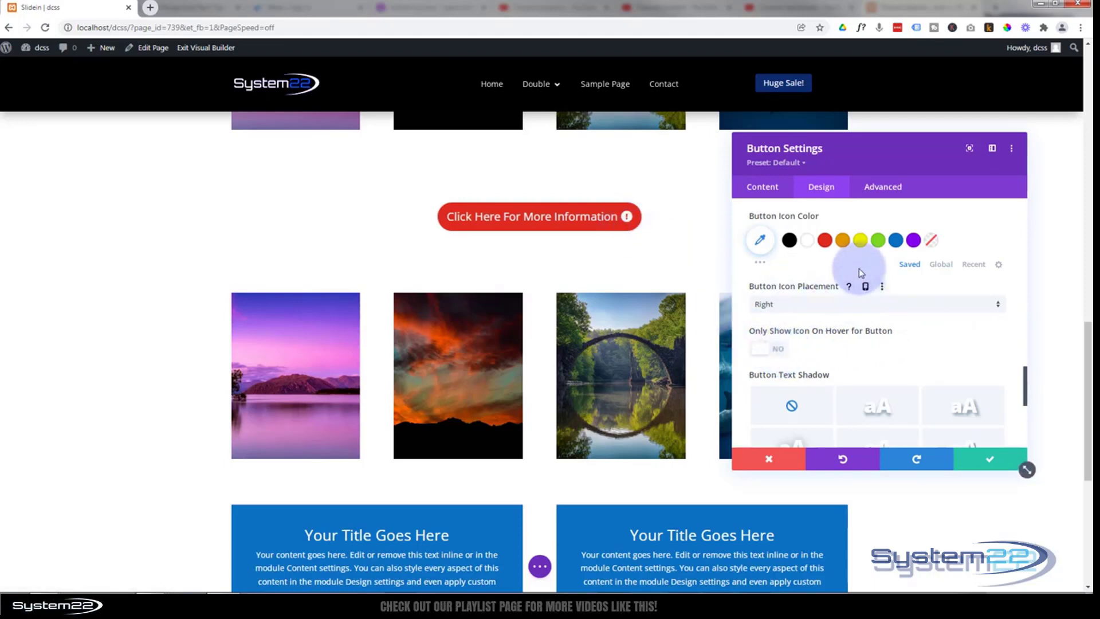
Apply the soft drop shadow preset with 0px horizontal and 12px vertical position to the button
{"action": "scroll", "coordinate": [857, 260], "scroll_direction": "down", "scroll_amount": 1}
{"action": "scroll", "coordinate": [856, 264], "scroll_direction": "down", "scroll_amount": 10}
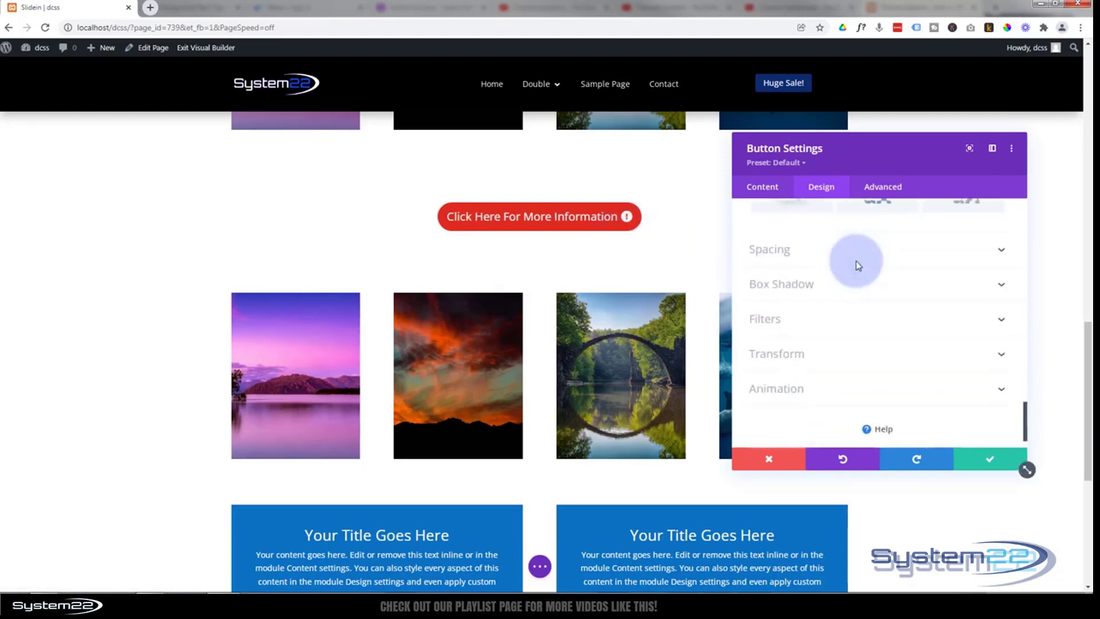
{"action": "left_click", "coordinate": [903, 285]}
{"action": "left_click", "coordinate": [976, 273]}
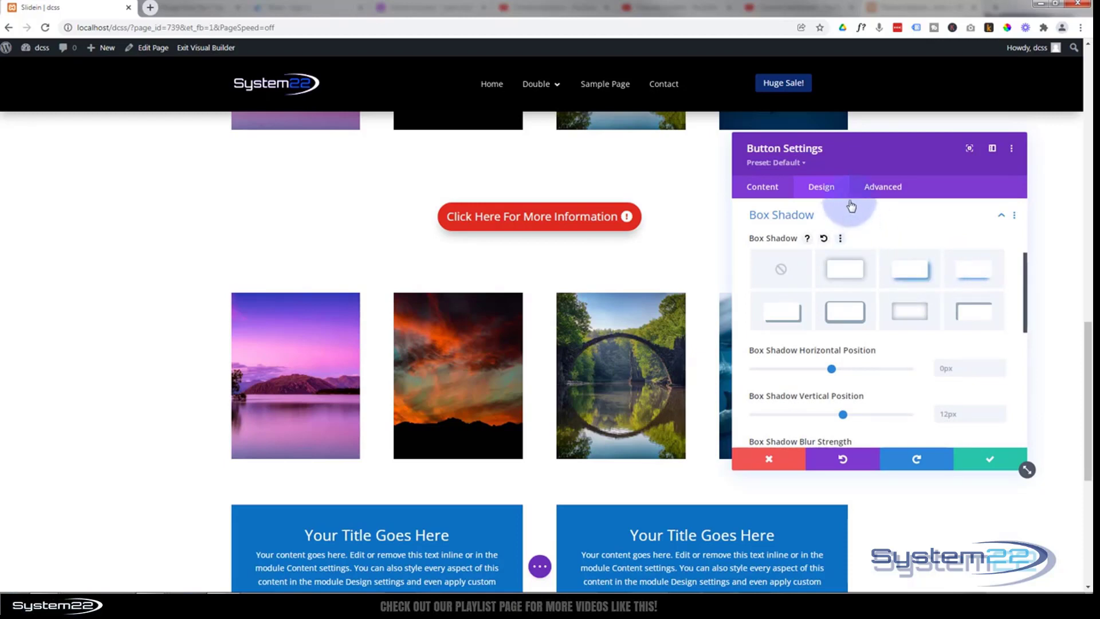
Enable the horizontal motion scroll transform effect for the button
{"action": "left_click", "coordinate": [884, 187]}
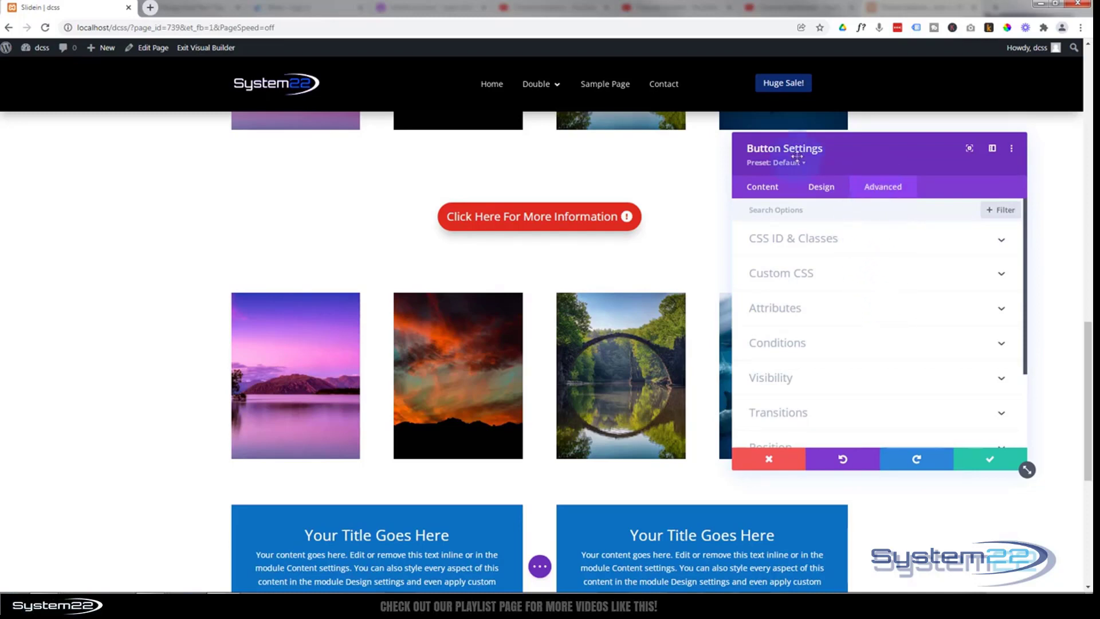
{"action": "scroll", "coordinate": [868, 261], "scroll_direction": "down", "scroll_amount": 2}
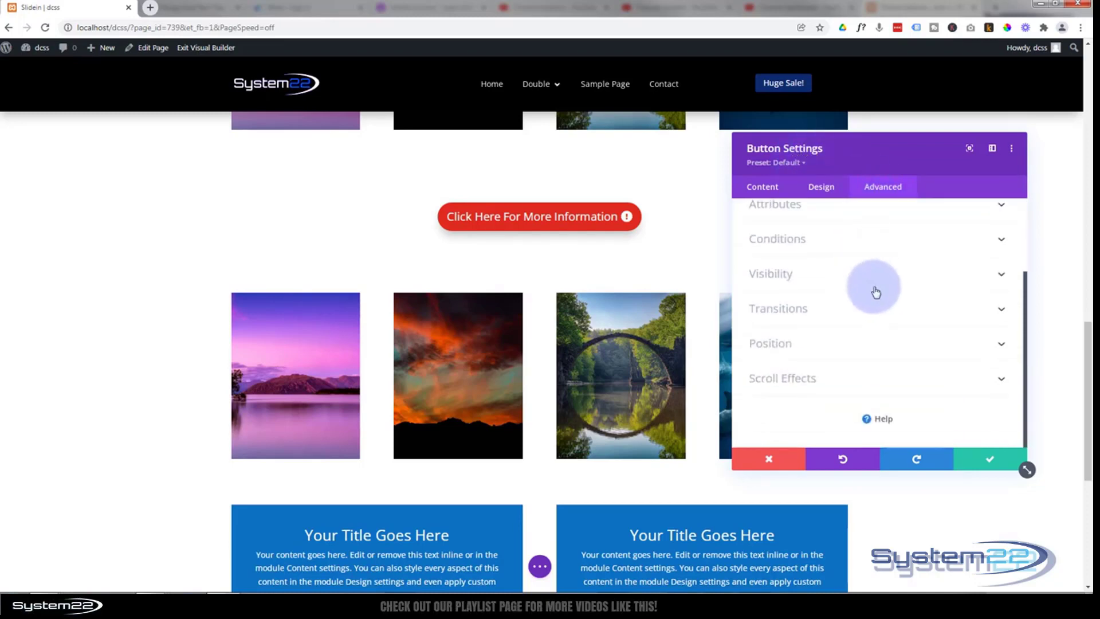
{"action": "left_click", "coordinate": [871, 375]}
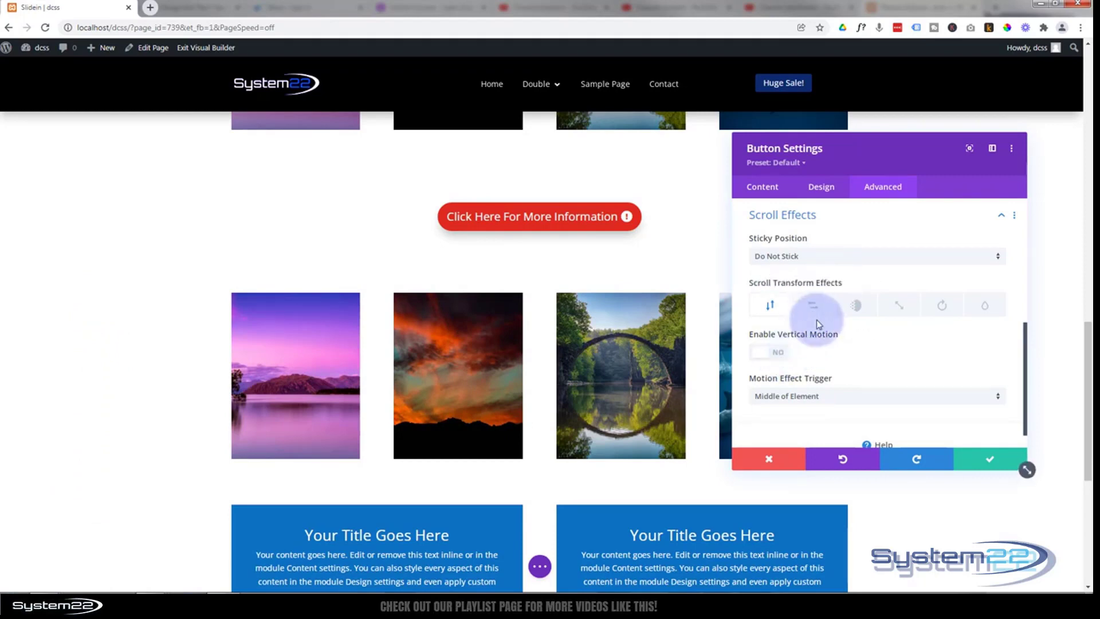
{"action": "left_click", "coordinate": [767, 353]}
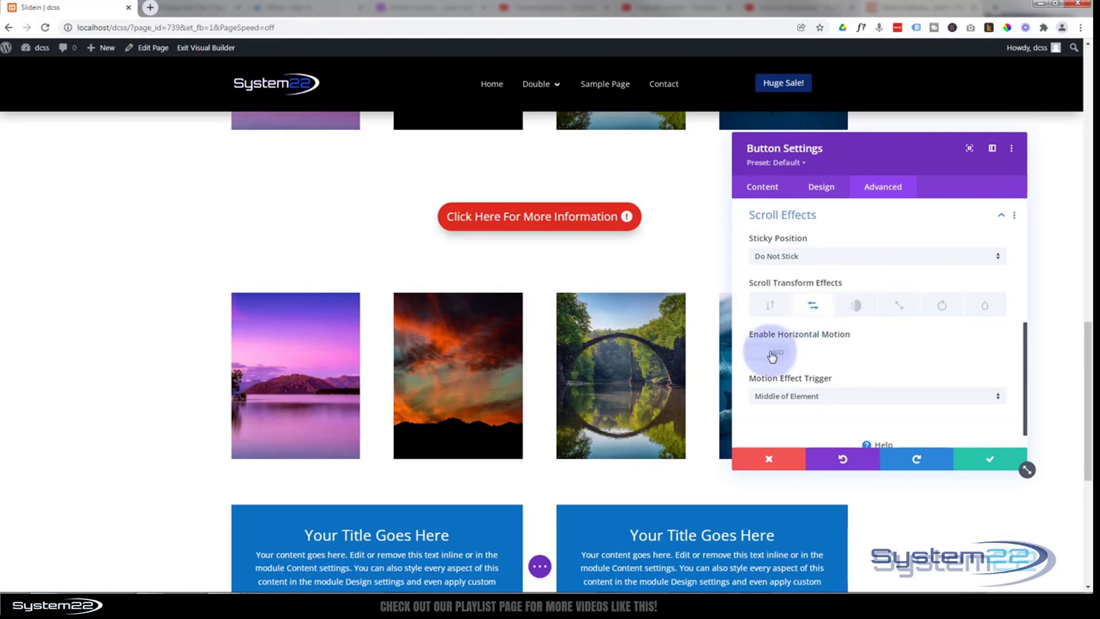
{"action": "left_click", "coordinate": [777, 355]}
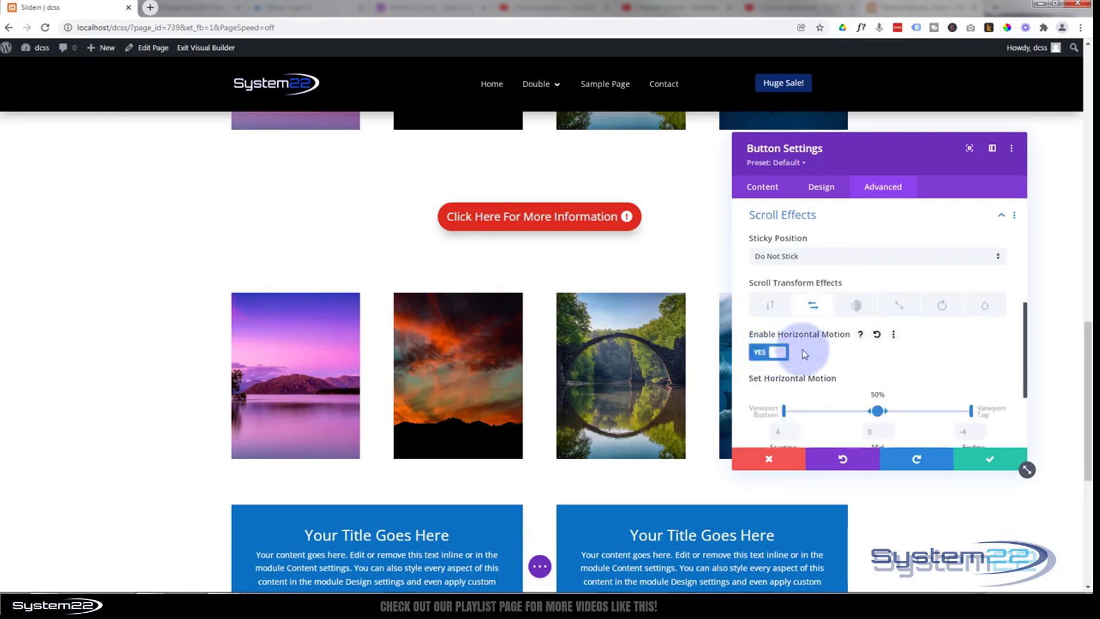
Set the horizontal motion to starting offset -4 and ending offset 0, with the mid point at 60%
{"action": "scroll", "coordinate": [904, 357], "scroll_direction": "down", "scroll_amount": 2}
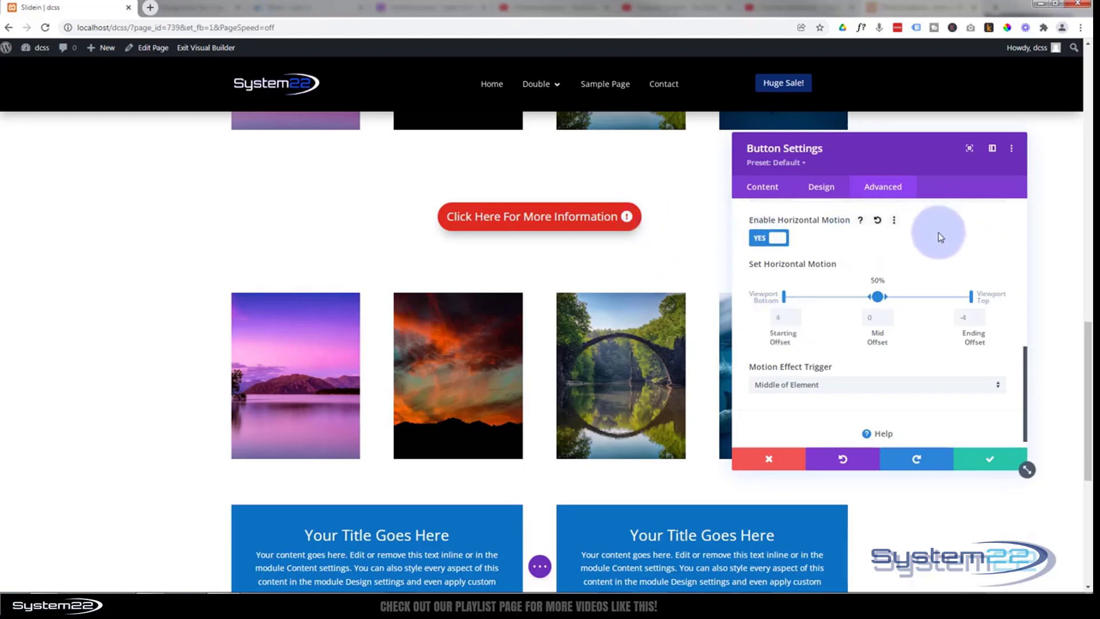
{"action": "left_click", "coordinate": [794, 322]}
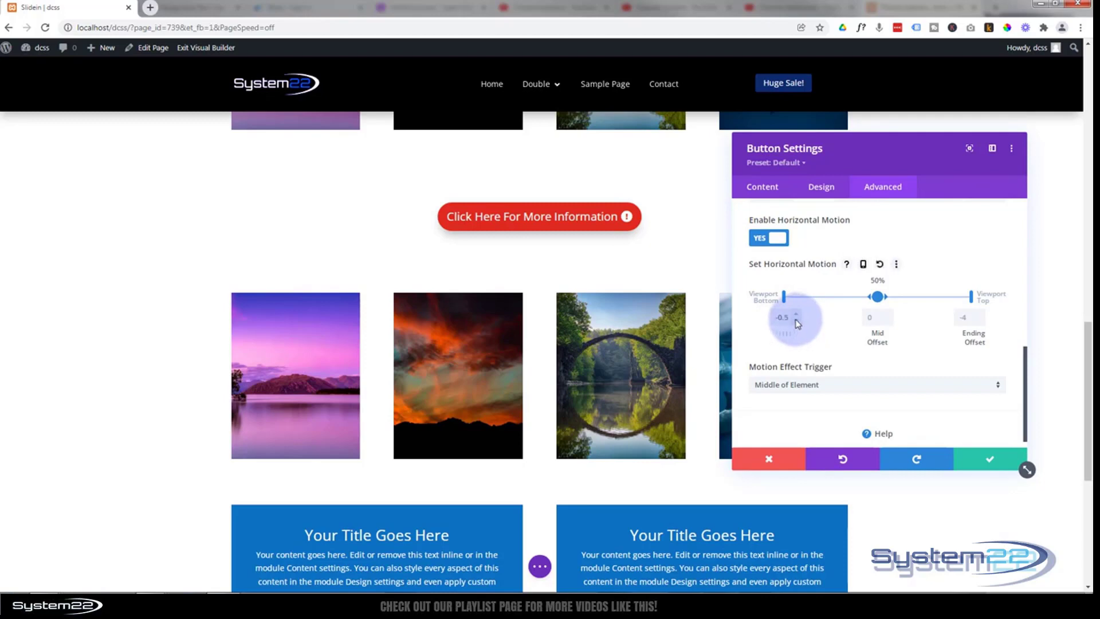
{"action": "left_click", "coordinate": [796, 320]}
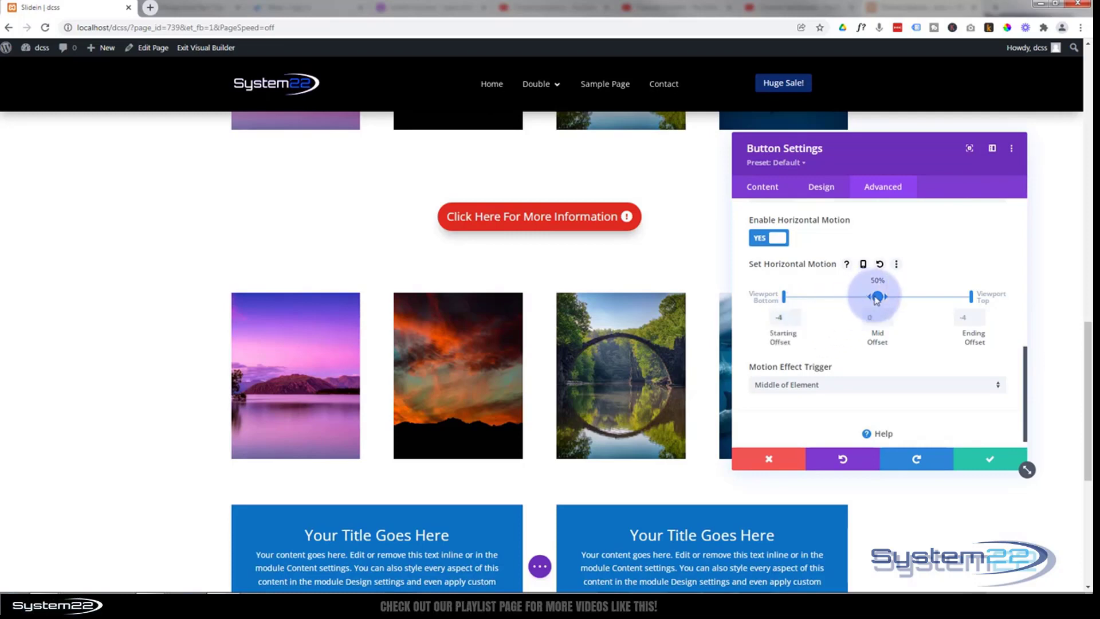
{"action": "left_click_drag", "start_coordinate": [878, 295], "coordinate": [896, 295]}
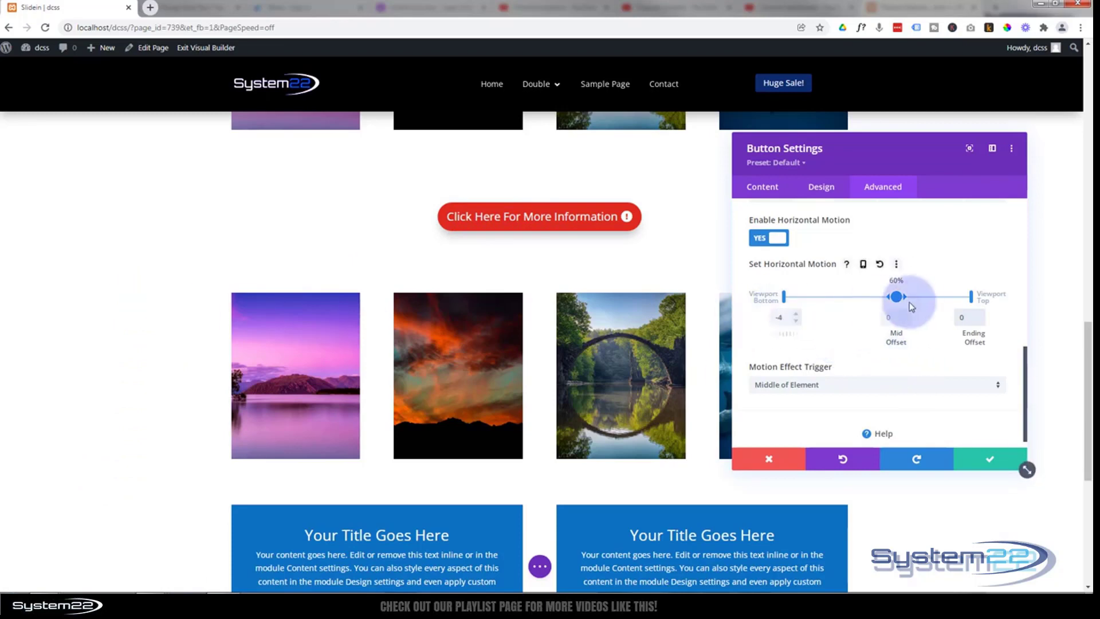
Enable fading in and out on scroll with its mid point at 60% and starting opacity 0%, and save the button settings
{"action": "scroll", "coordinate": [831, 344], "scroll_direction": "up", "scroll_amount": 2}
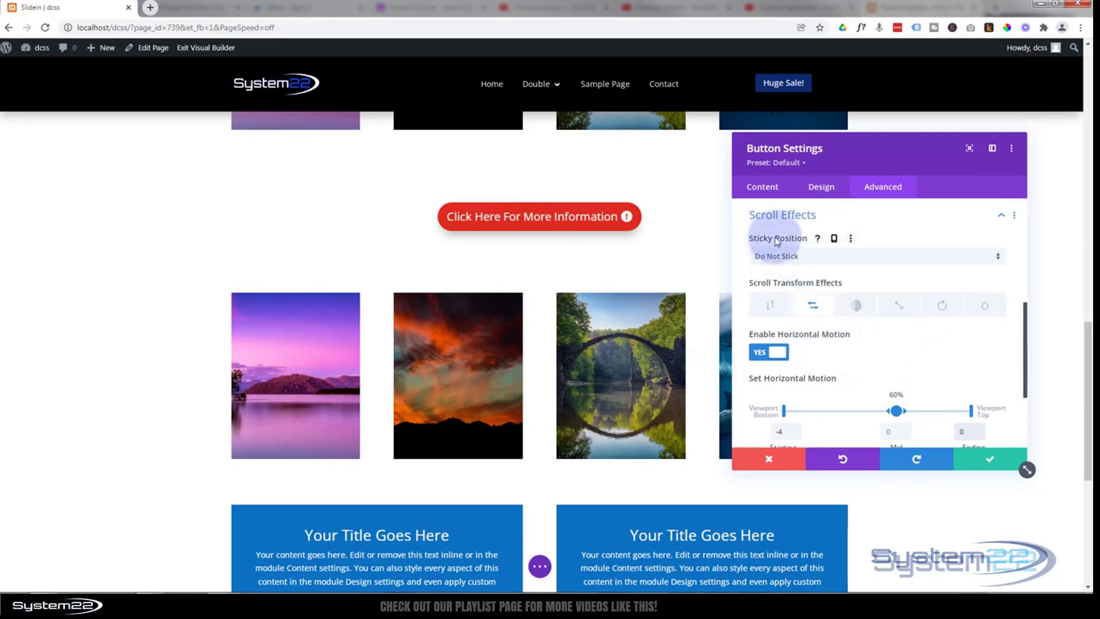
{"action": "scroll", "coordinate": [222, 320], "scroll_direction": "down", "scroll_amount": 4}
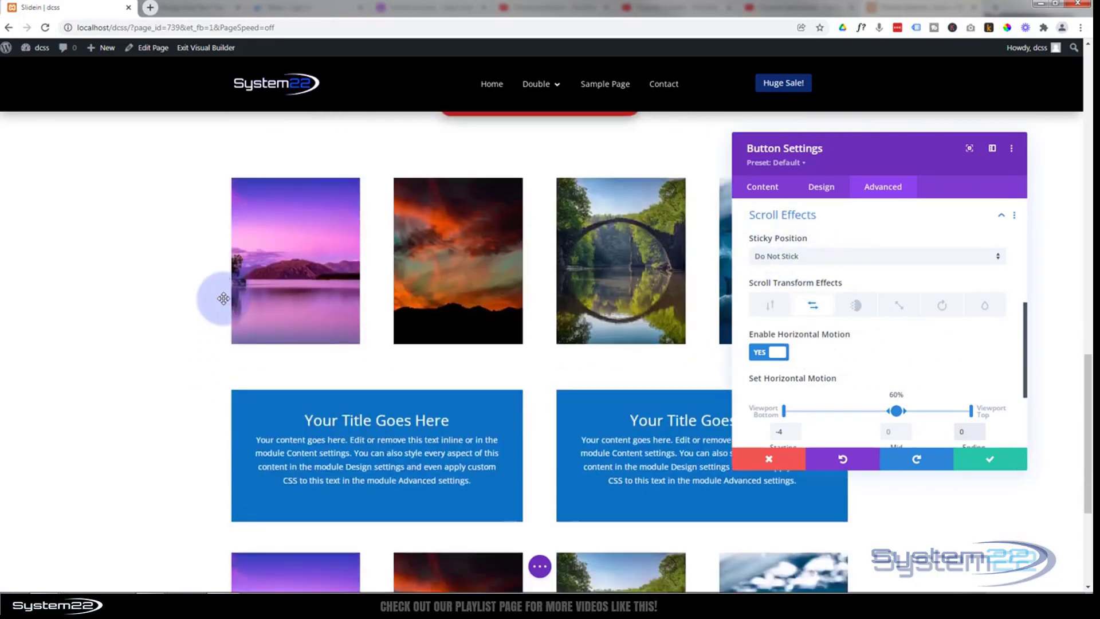
{"action": "scroll", "coordinate": [224, 299], "scroll_direction": "up", "scroll_amount": 2}
{"action": "scroll", "coordinate": [223, 299], "scroll_direction": "up", "scroll_amount": 2}
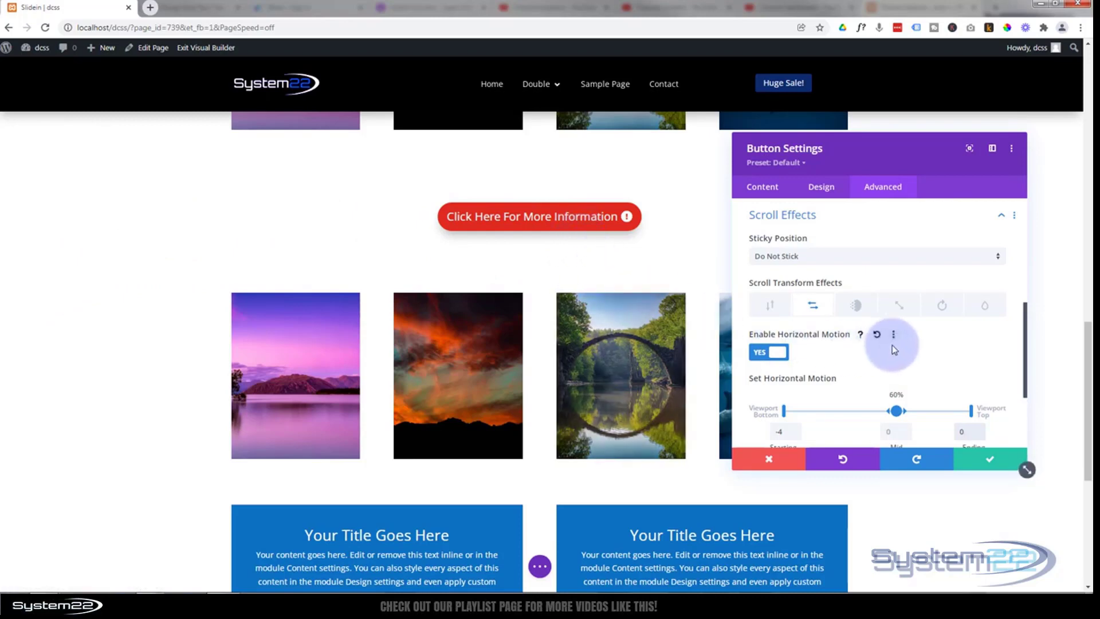
{"action": "left_click", "coordinate": [856, 306]}
{"action": "left_click", "coordinate": [771, 354]}
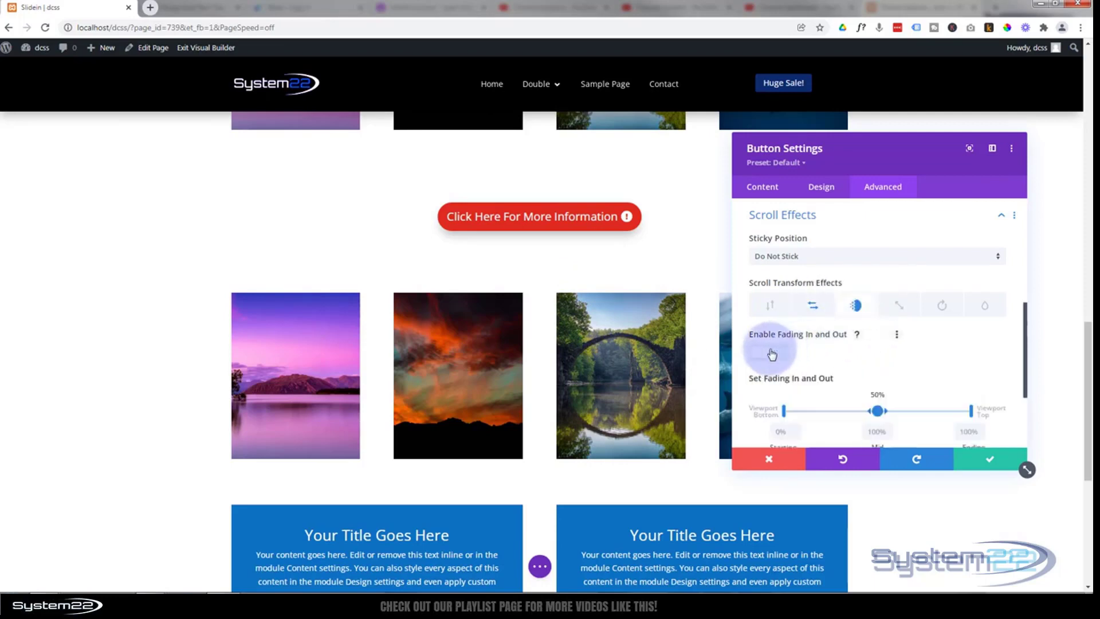
{"action": "scroll", "coordinate": [917, 355], "scroll_direction": "down", "scroll_amount": 1}
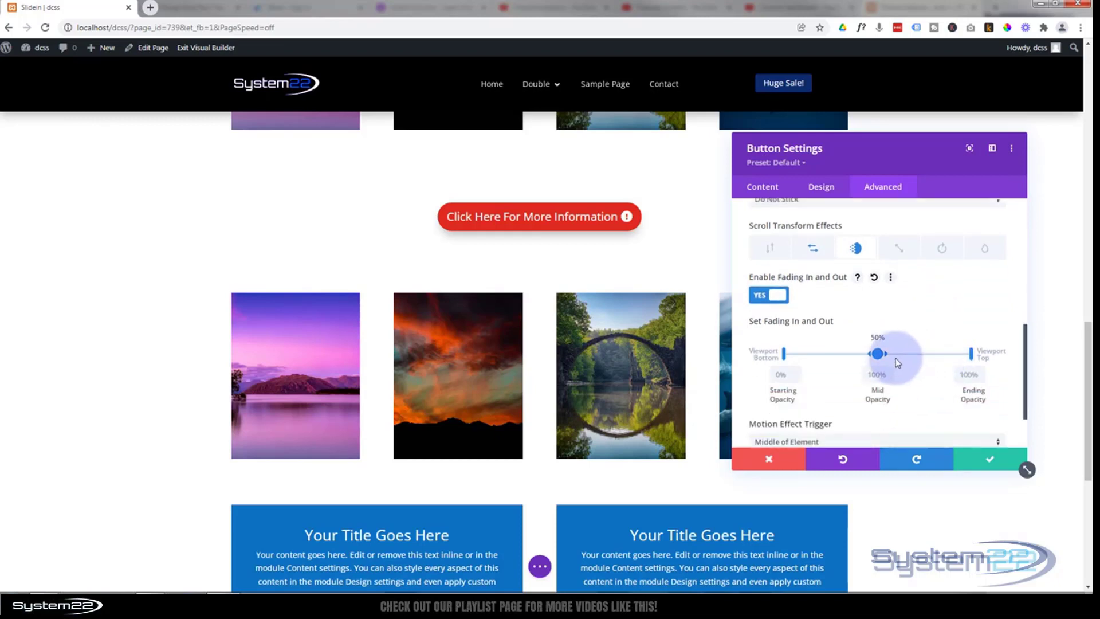
{"action": "left_click_drag", "start_coordinate": [877, 353], "coordinate": [909, 351]}
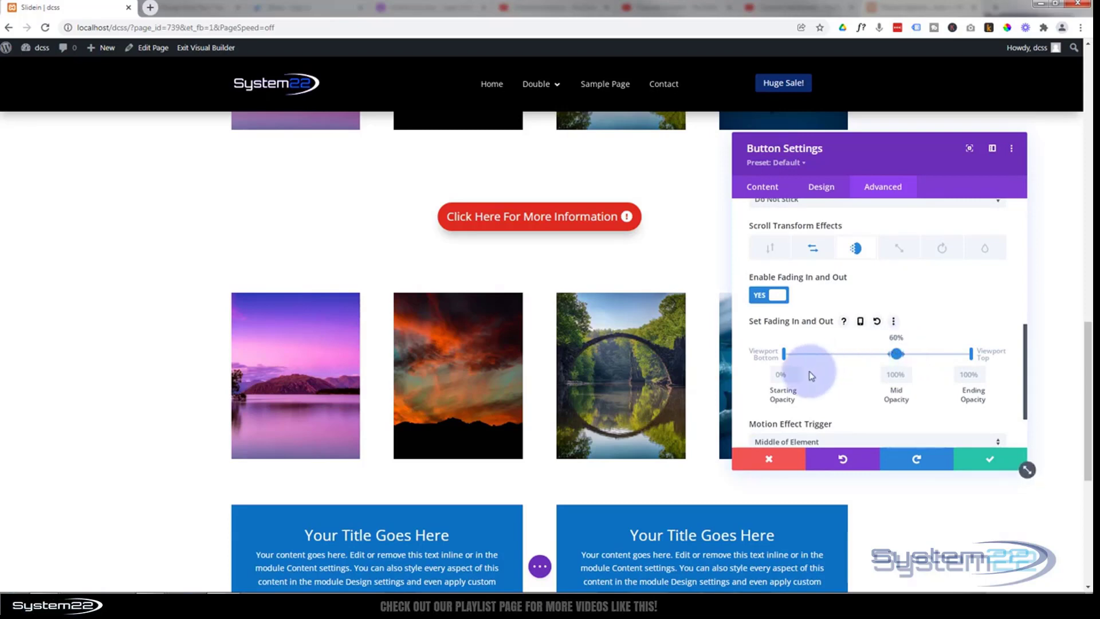
{"action": "left_click", "coordinate": [781, 377]}
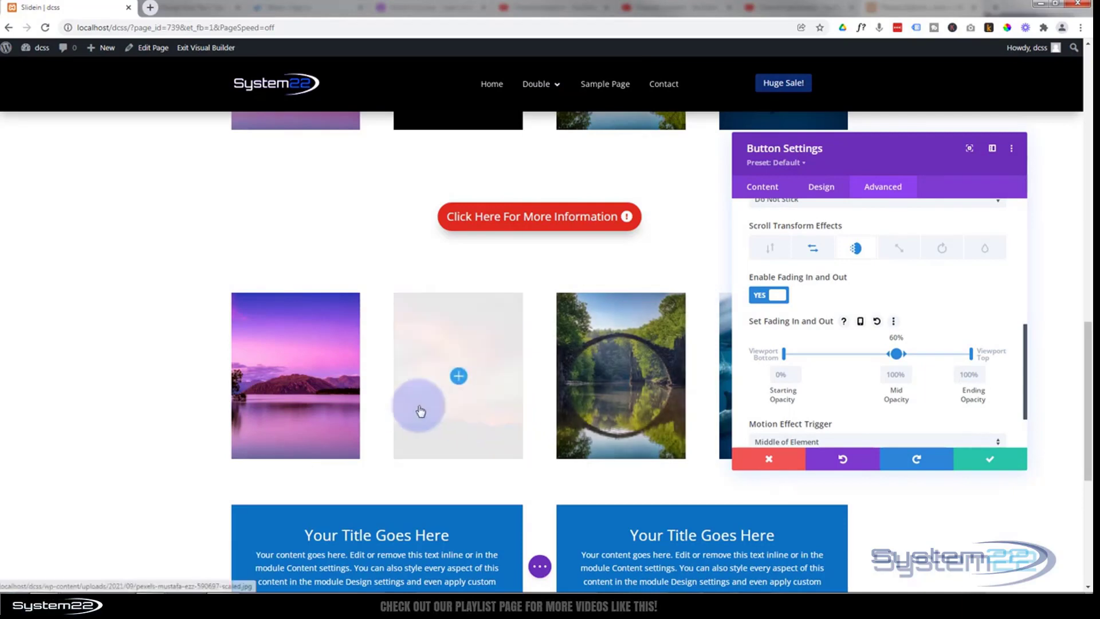
{"action": "scroll", "coordinate": [169, 374], "scroll_direction": "down", "scroll_amount": 2}
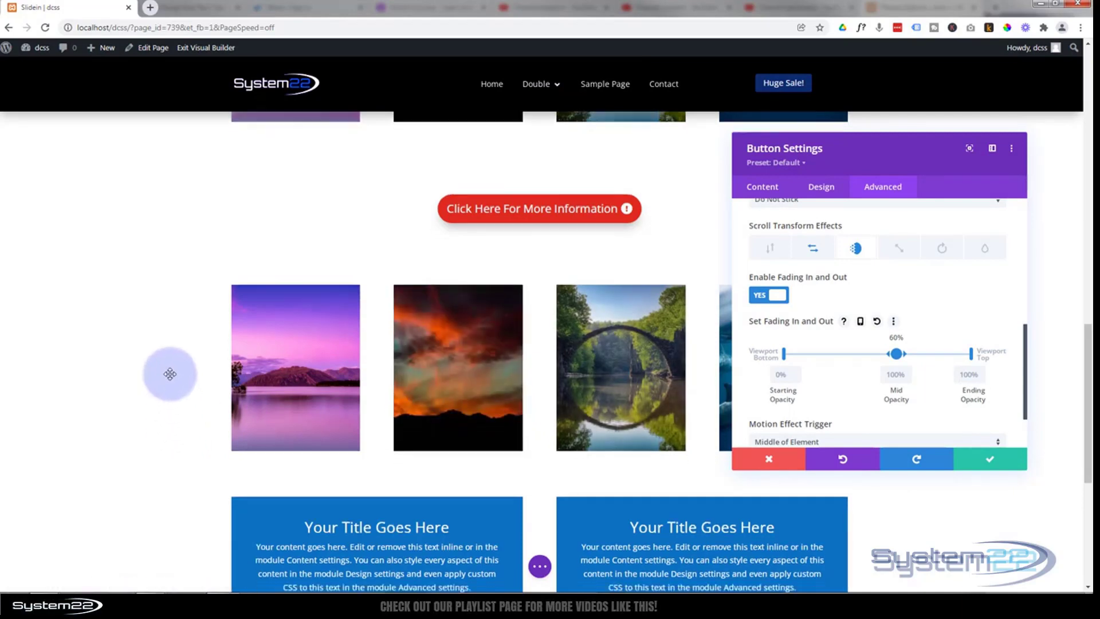
{"action": "scroll", "coordinate": [172, 373], "scroll_direction": "up", "scroll_amount": 1}
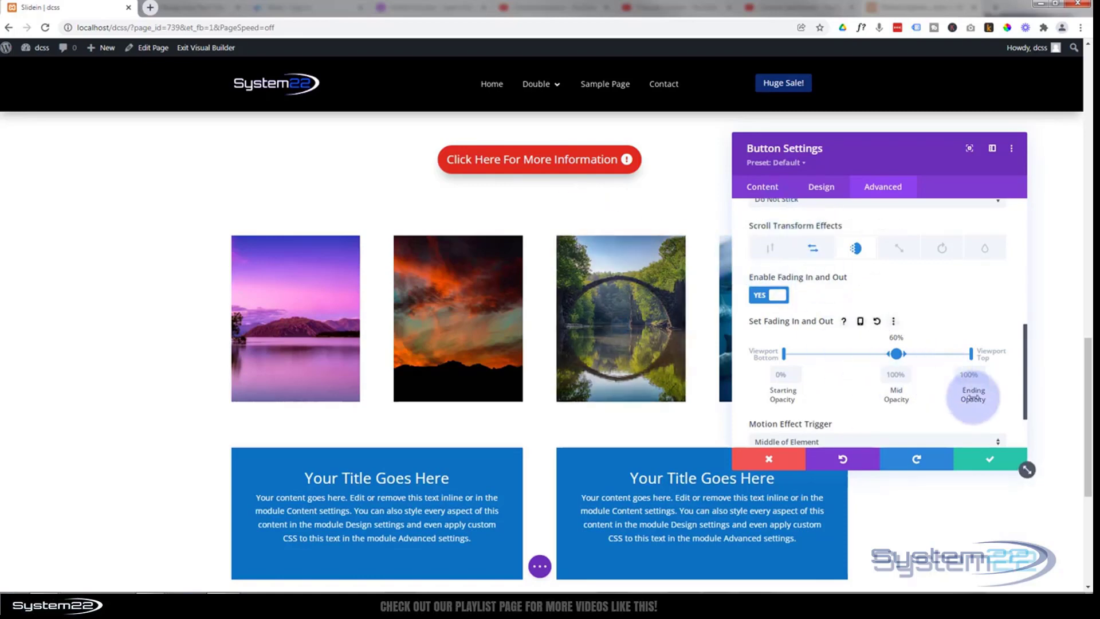
{"action": "left_click", "coordinate": [996, 462]}
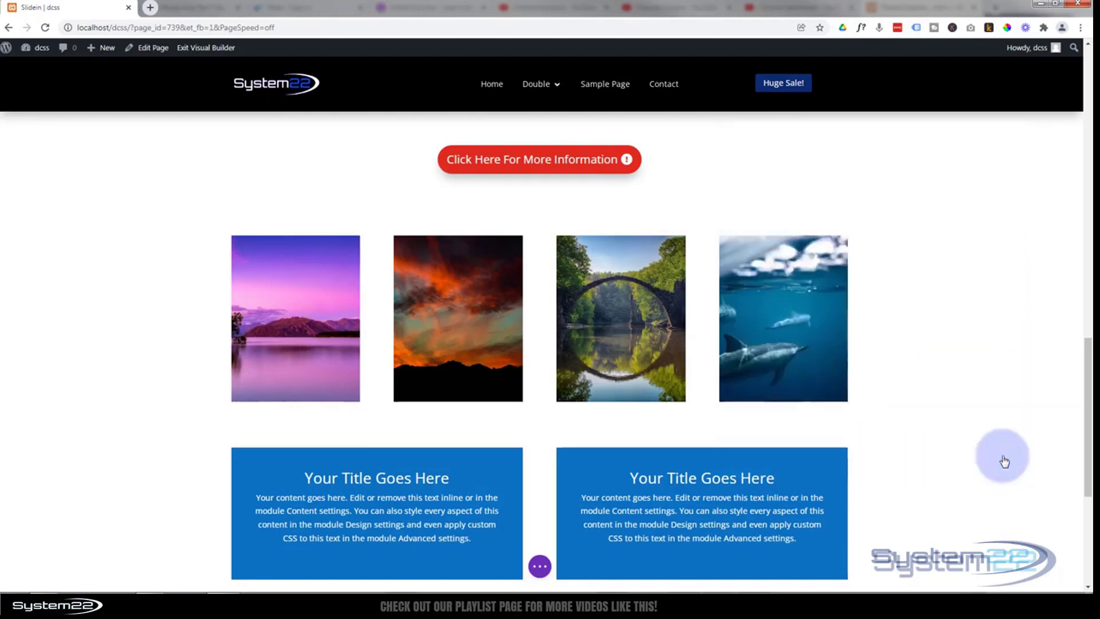
Set the sticky position of the row containing the red information button to Stick to Top
{"action": "scroll", "coordinate": [385, 326], "scroll_direction": "up", "scroll_amount": 2}
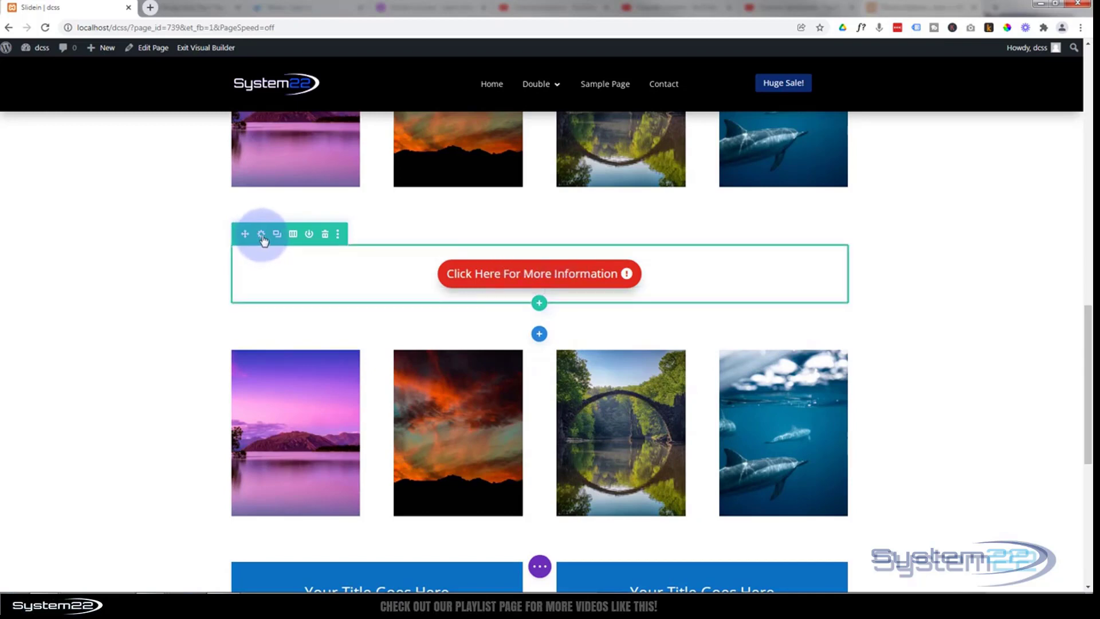
{"action": "left_click", "coordinate": [261, 235]}
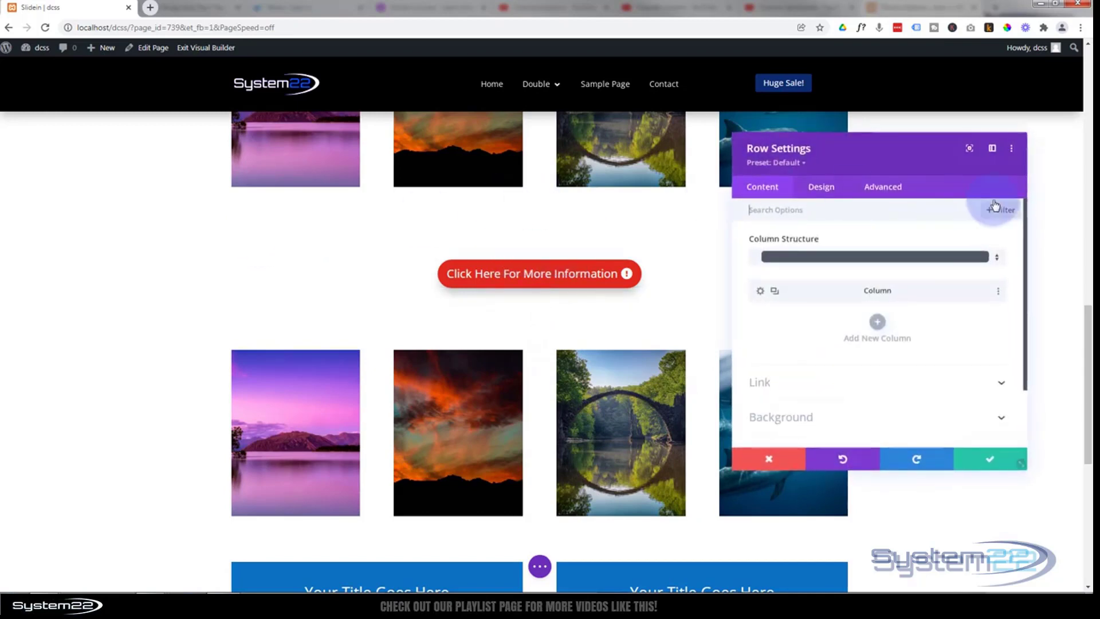
{"action": "left_click", "coordinate": [883, 192]}
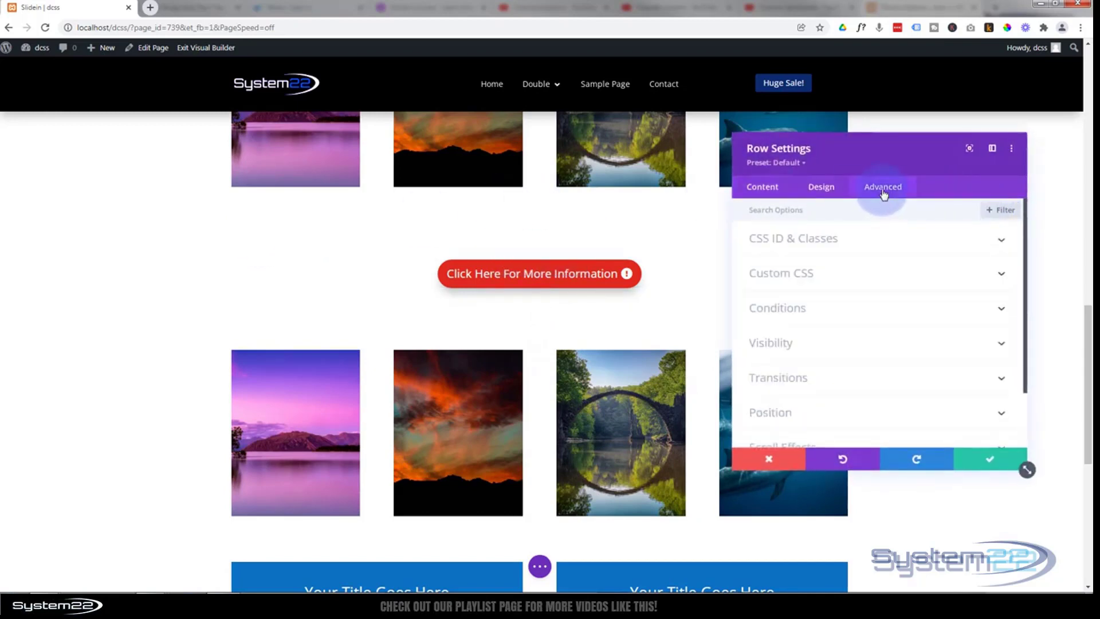
{"action": "scroll", "coordinate": [894, 280], "scroll_direction": "down", "scroll_amount": 2}
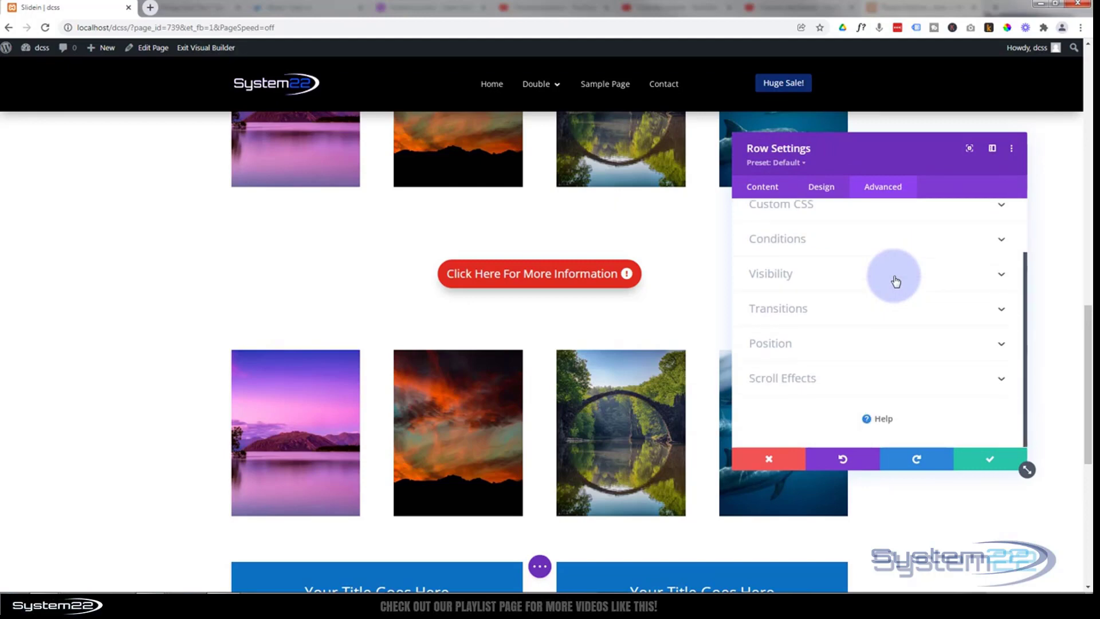
{"action": "left_click", "coordinate": [883, 380]}
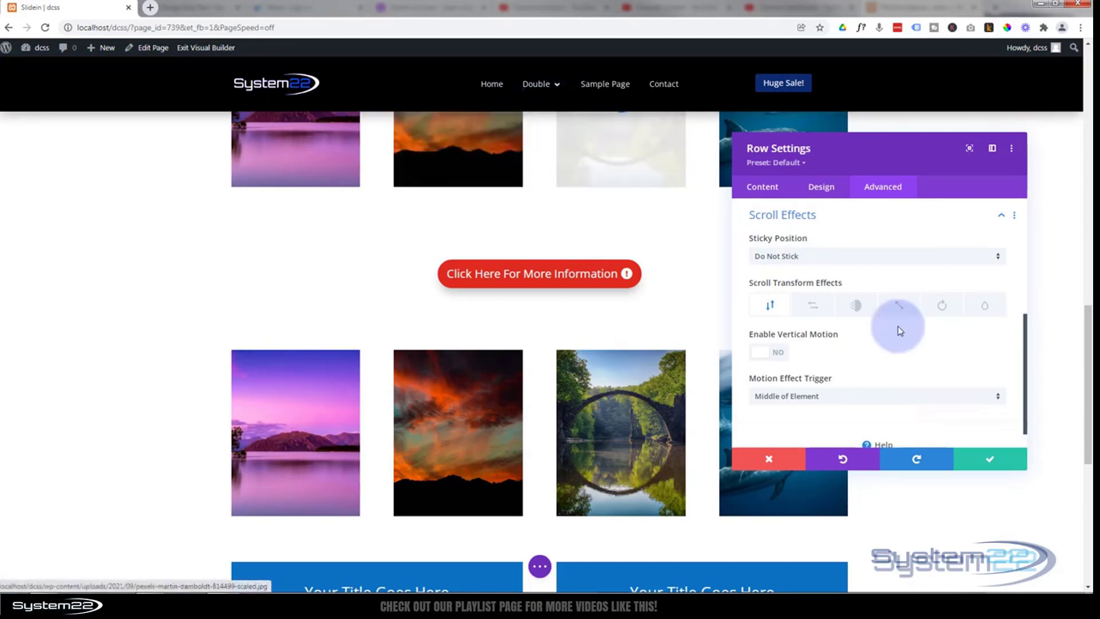
{"action": "left_click", "coordinate": [842, 256]}
{"action": "left_click", "coordinate": [827, 289]}
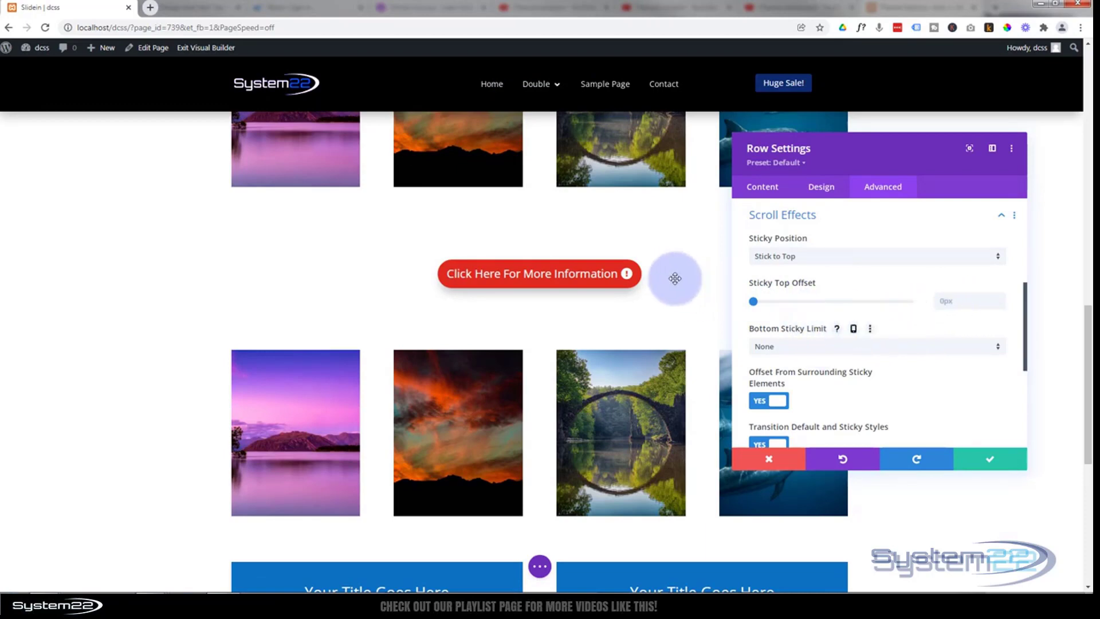
{"action": "scroll", "coordinate": [676, 278], "scroll_direction": "down", "scroll_amount": 4}
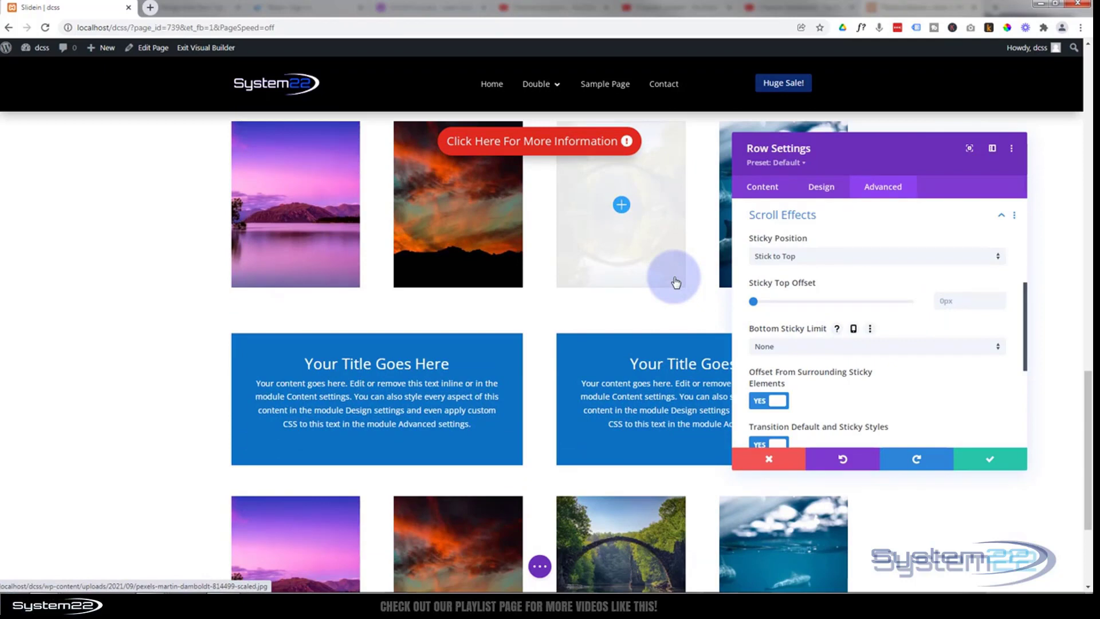
Try sticky top offset values such as -3px on the button's row and clear the offset
{"action": "mouse_move", "coordinate": [755, 304]}
{"action": "left_mouse_down"}
{"action": "mouse_move", "coordinate": [766, 304]}
{"action": "mouse_move", "coordinate": [753, 302]}
{"action": "left_mouse_up"}
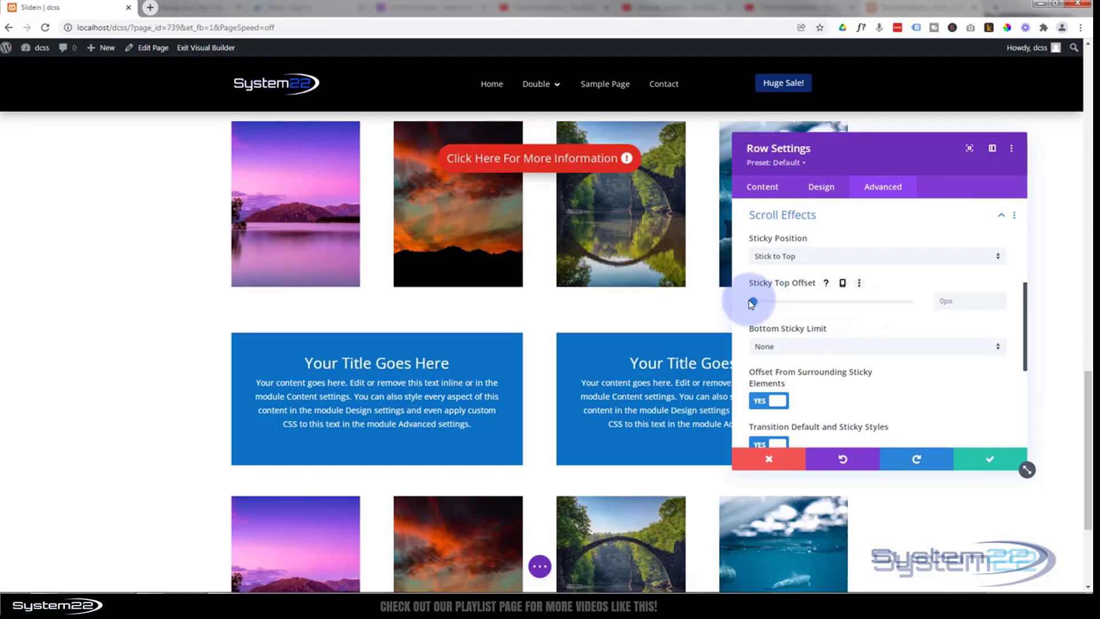
{"action": "left_click", "coordinate": [999, 304]}
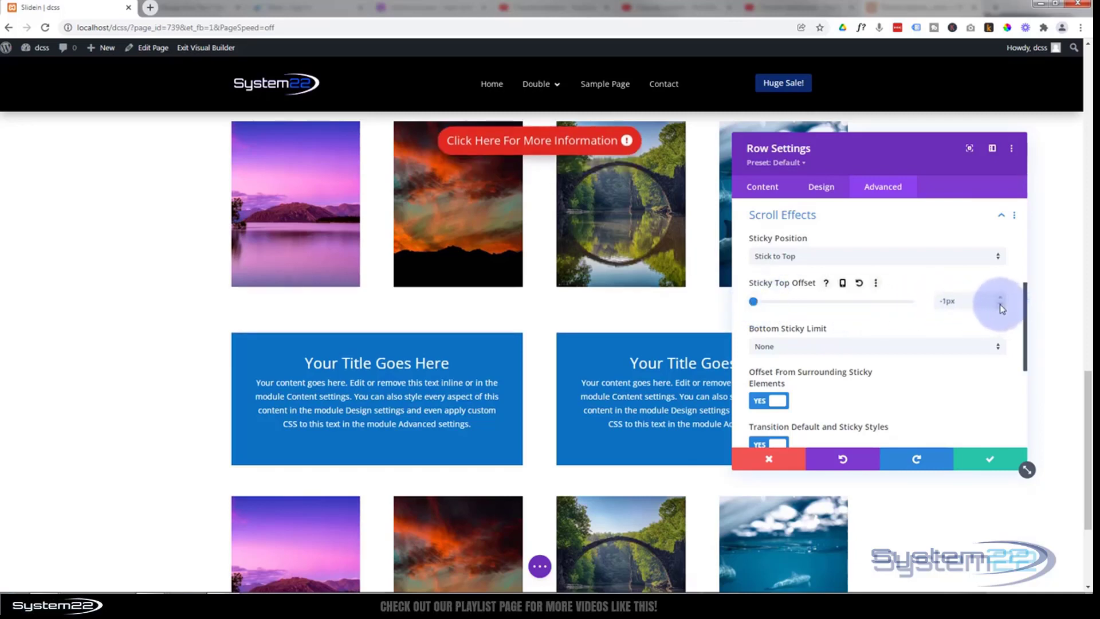
{"action": "left_click", "coordinate": [999, 304]}
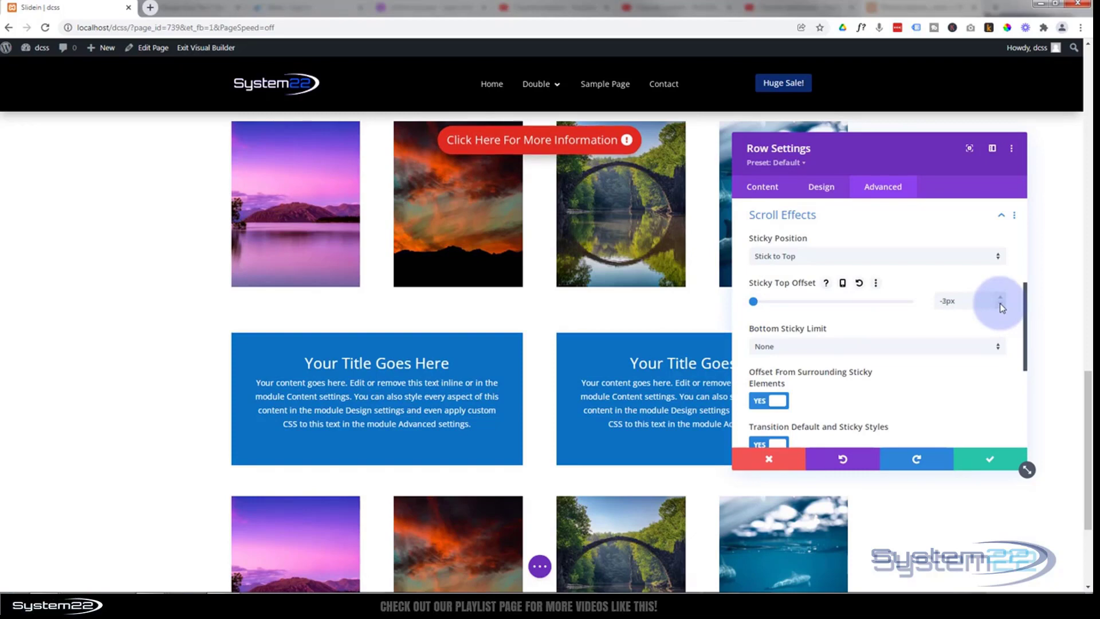
{"action": "left_click", "coordinate": [999, 304]}
{"action": "left_click", "coordinate": [999, 303]}
{"action": "left_click_drag", "start_coordinate": [968, 302], "coordinate": [927, 305]}
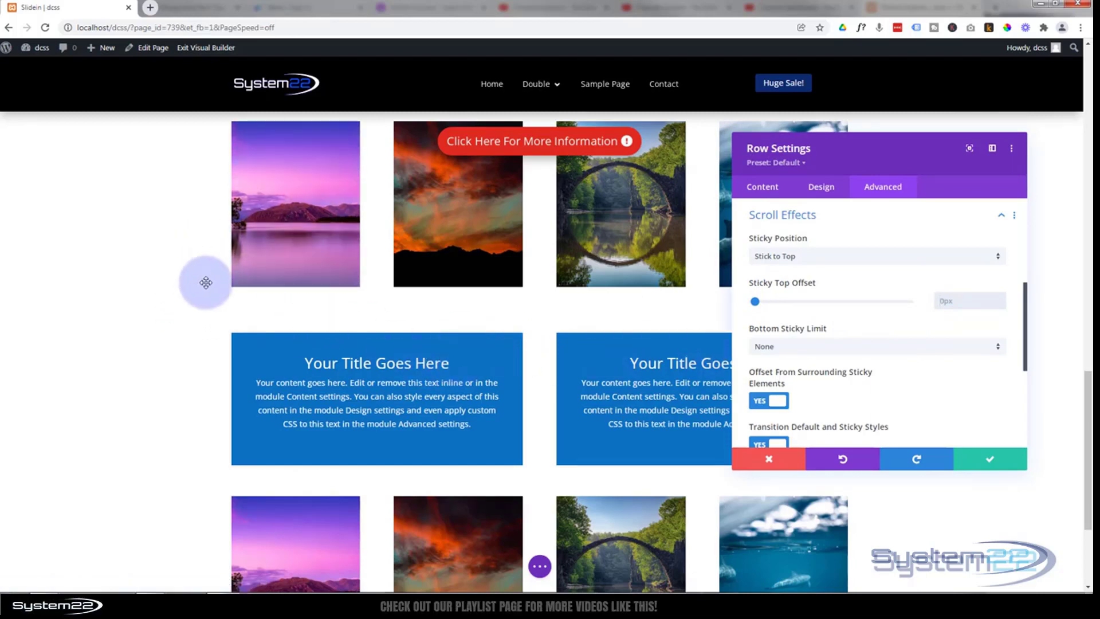
Check the bottom sticky limit options and how the button sticks below the header along the page
{"action": "left_click", "coordinate": [925, 347]}
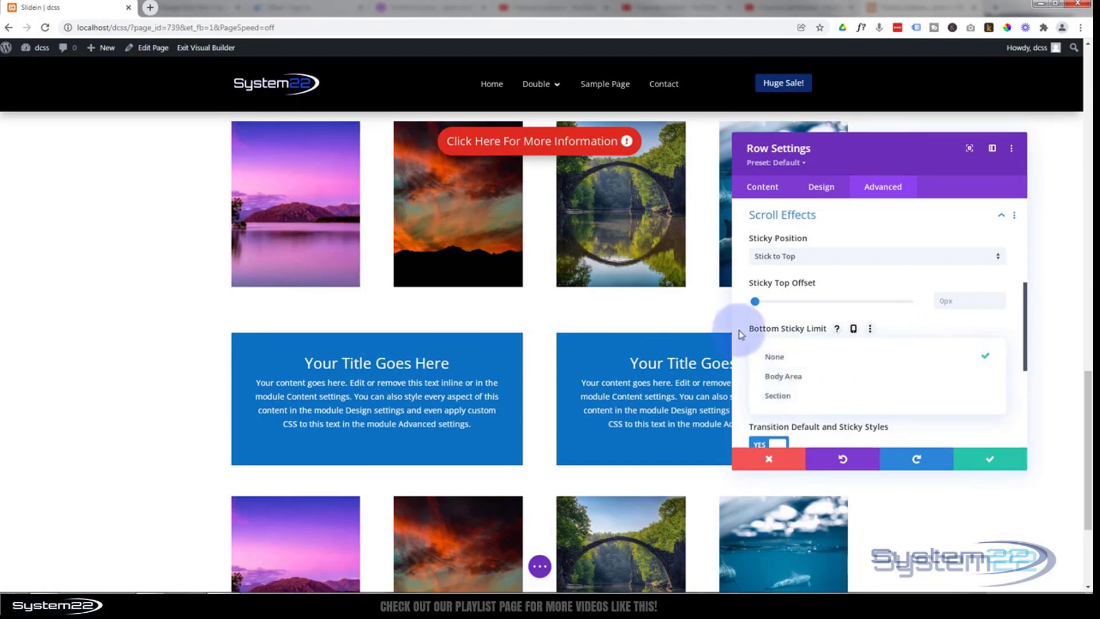
{"action": "scroll", "coordinate": [472, 344], "scroll_direction": "down", "scroll_amount": 3}
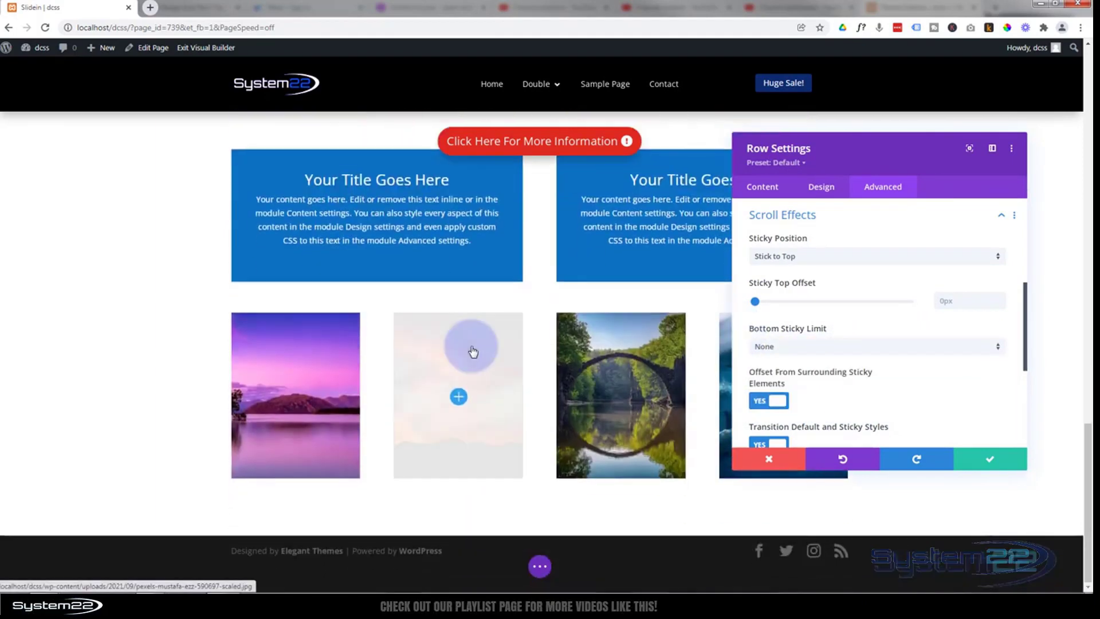
{"action": "scroll", "coordinate": [470, 357], "scroll_direction": "up", "scroll_amount": 10}
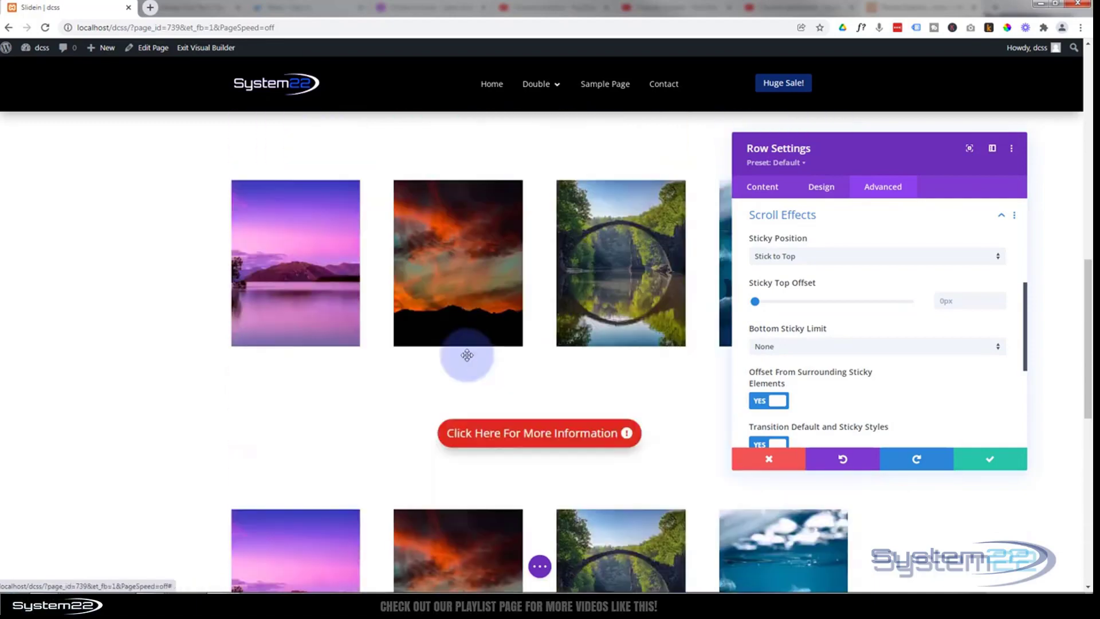
{"action": "scroll", "coordinate": [467, 356], "scroll_direction": "down", "scroll_amount": 3}
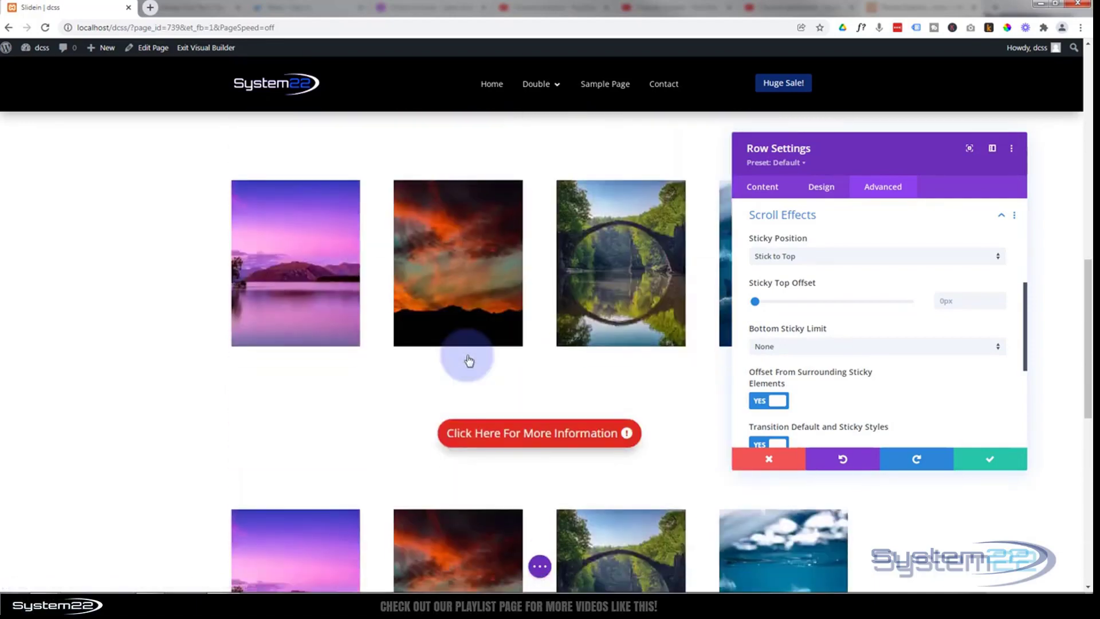
{"action": "scroll", "coordinate": [467, 361], "scroll_direction": "up", "scroll_amount": 3}
{"action": "scroll", "coordinate": [482, 348], "scroll_direction": "up", "scroll_amount": 1}
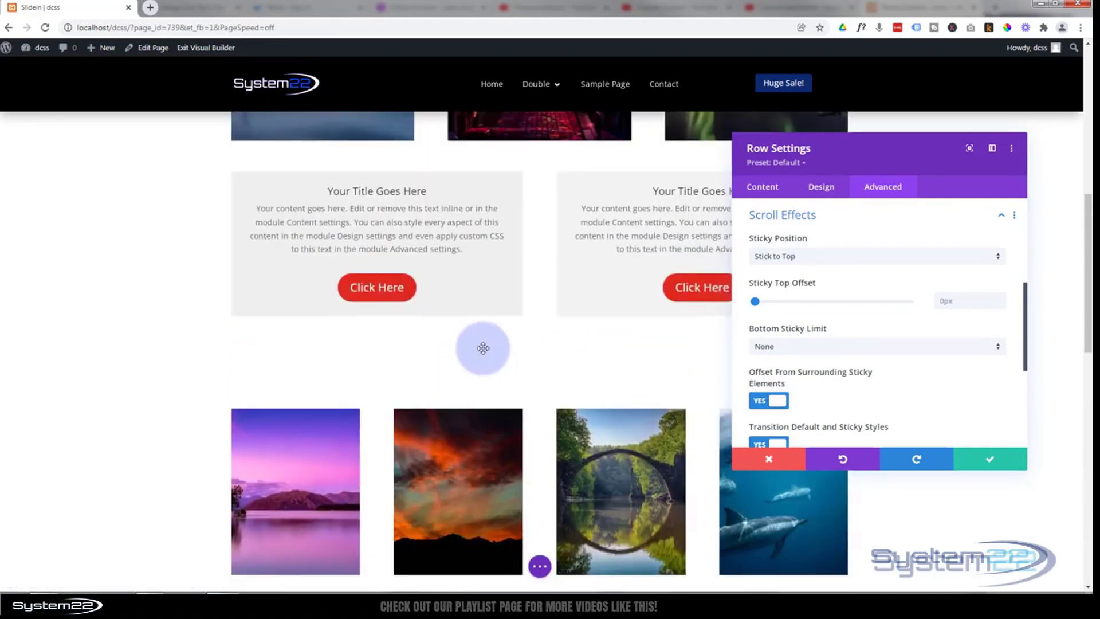
Save the row settings and the page, and exit the Visual Builder
{"action": "left_click", "coordinate": [987, 462]}
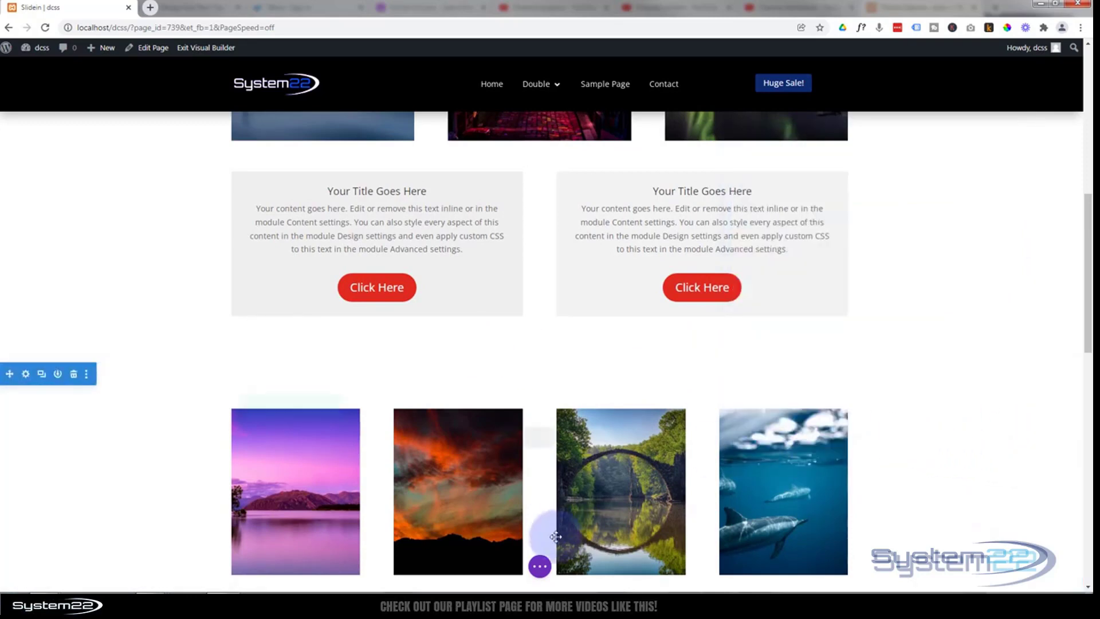
{"action": "left_click", "coordinate": [538, 566]}
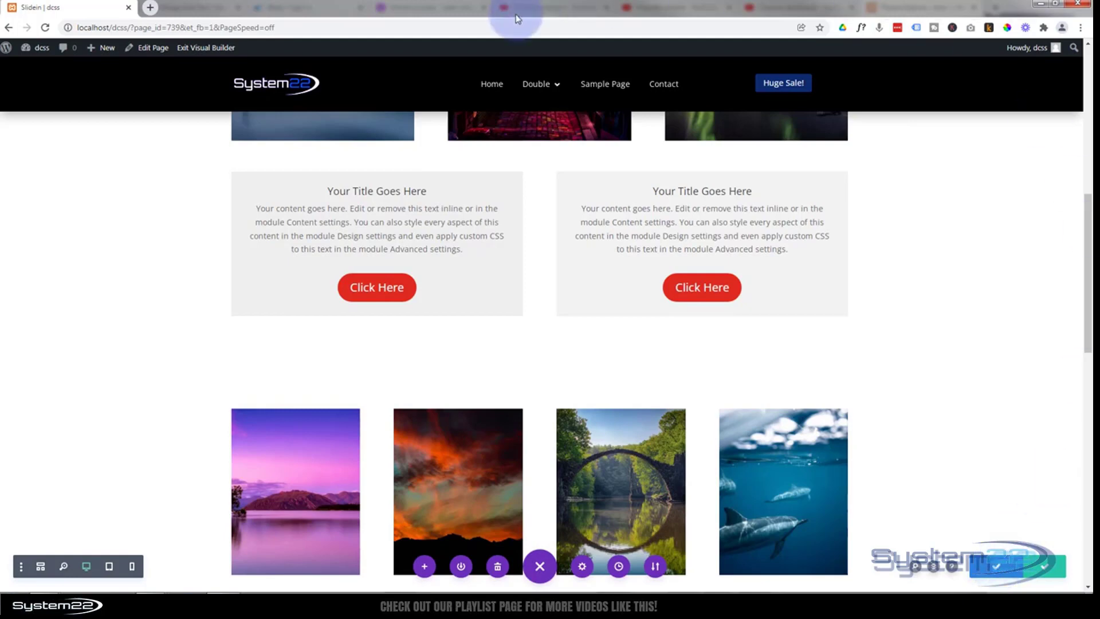
{"action": "left_click", "coordinate": [224, 49]}
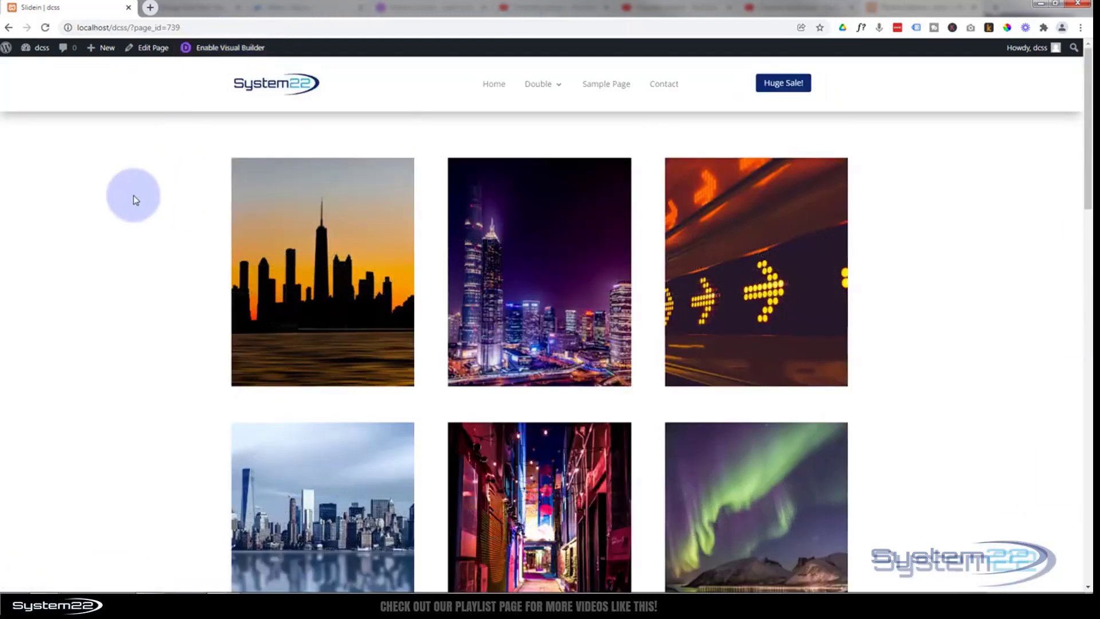
Examine on the live page how the information button slides in, fades and sticks below the header while scrolling both ways
{"action": "scroll", "coordinate": [133, 198], "scroll_direction": "down", "scroll_amount": 2}
{"action": "scroll", "coordinate": [133, 195], "scroll_direction": "down", "scroll_amount": 6}
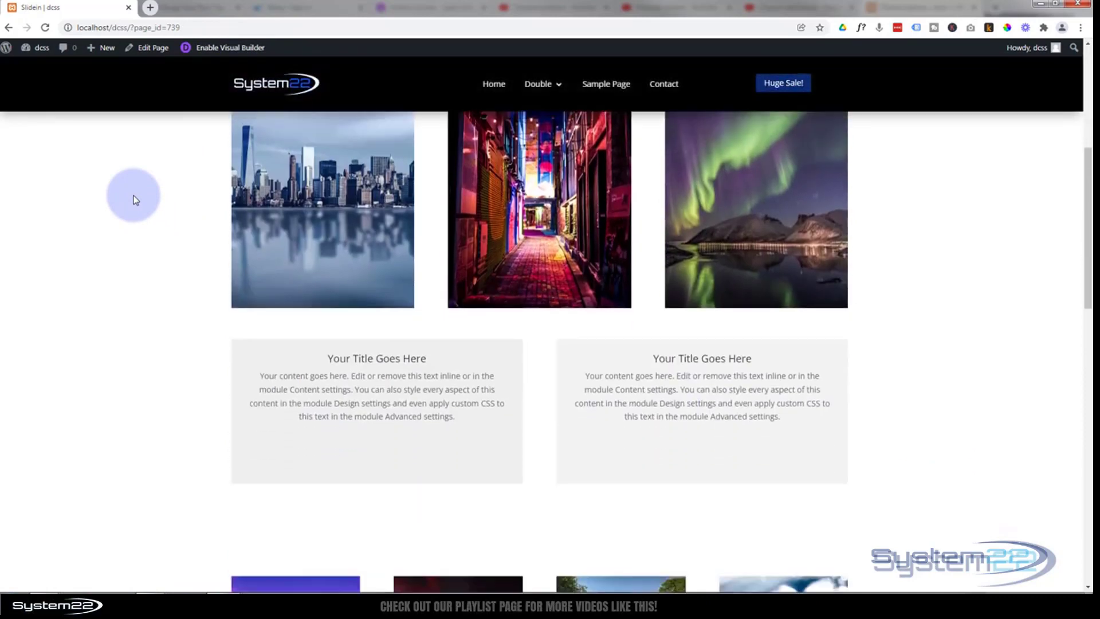
{"action": "scroll", "coordinate": [134, 197], "scroll_direction": "down", "scroll_amount": 3}
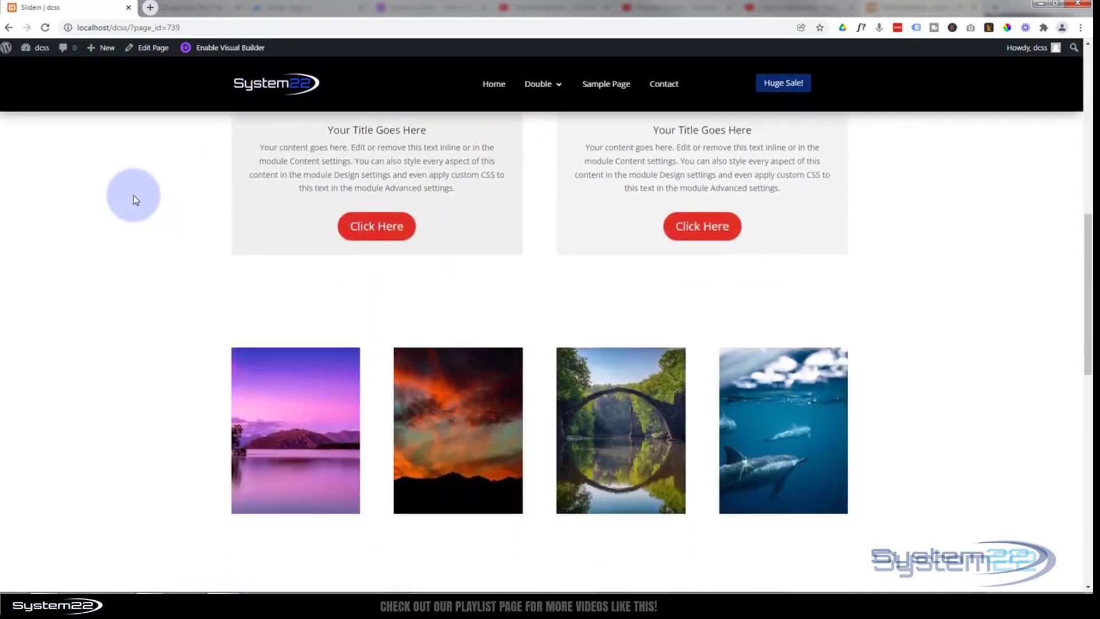
{"action": "scroll", "coordinate": [136, 200], "scroll_direction": "down", "scroll_amount": 4}
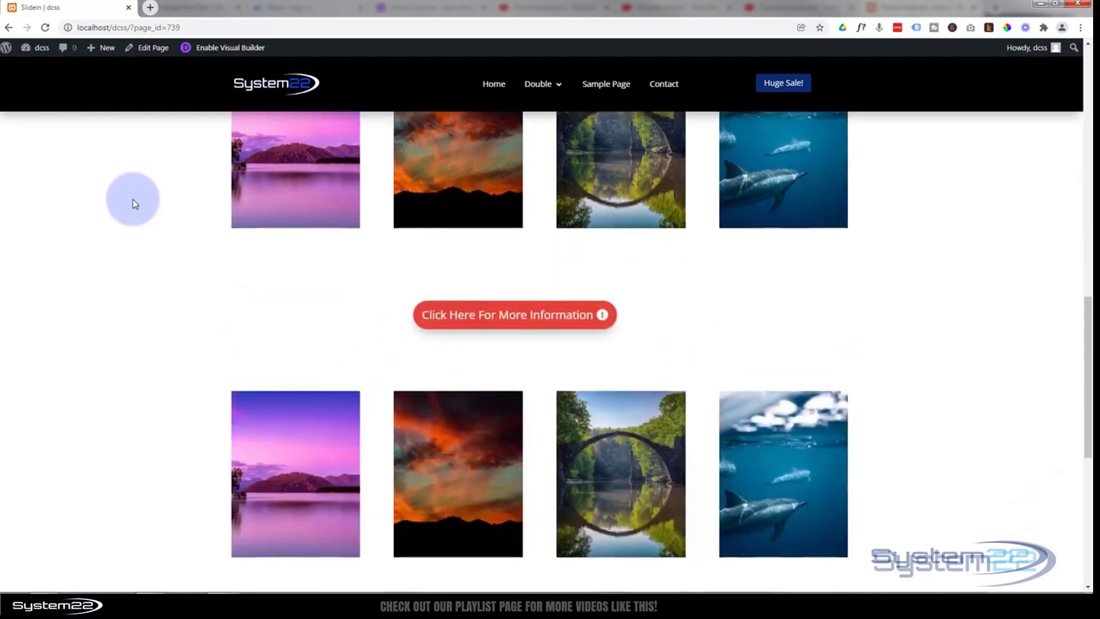
{"action": "scroll", "coordinate": [135, 204], "scroll_direction": "down", "scroll_amount": 2}
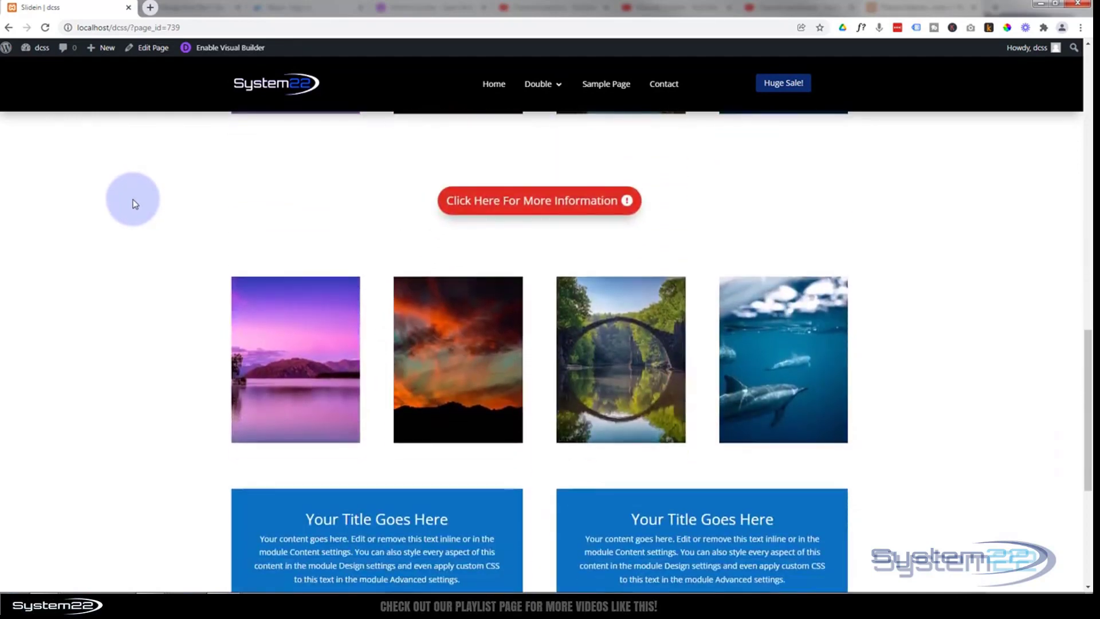
{"action": "scroll", "coordinate": [135, 204], "scroll_direction": "down", "scroll_amount": 4}
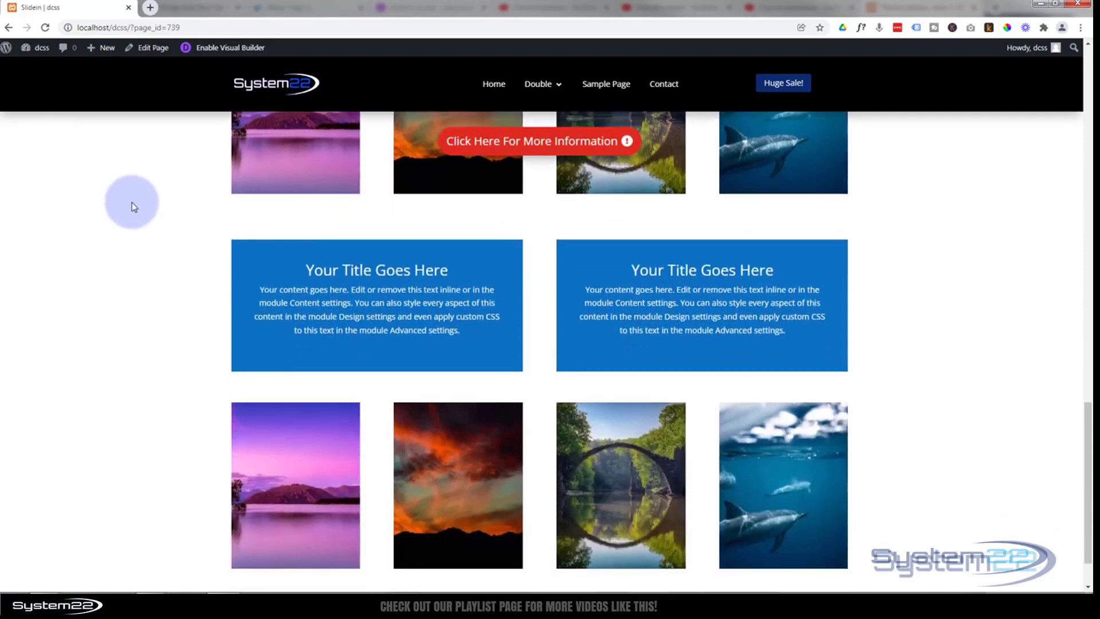
{"action": "scroll", "coordinate": [133, 208], "scroll_direction": "down", "scroll_amount": 1}
{"action": "scroll", "coordinate": [133, 207], "scroll_direction": "up", "scroll_amount": 5}
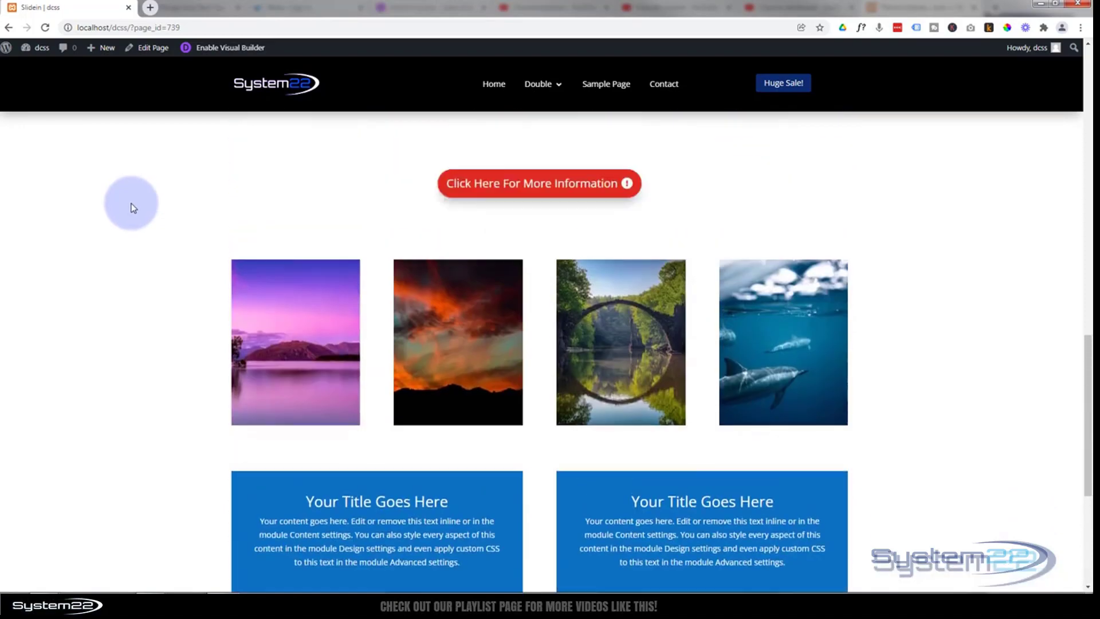
{"action": "scroll", "coordinate": [133, 207], "scroll_direction": "up", "scroll_amount": 7}
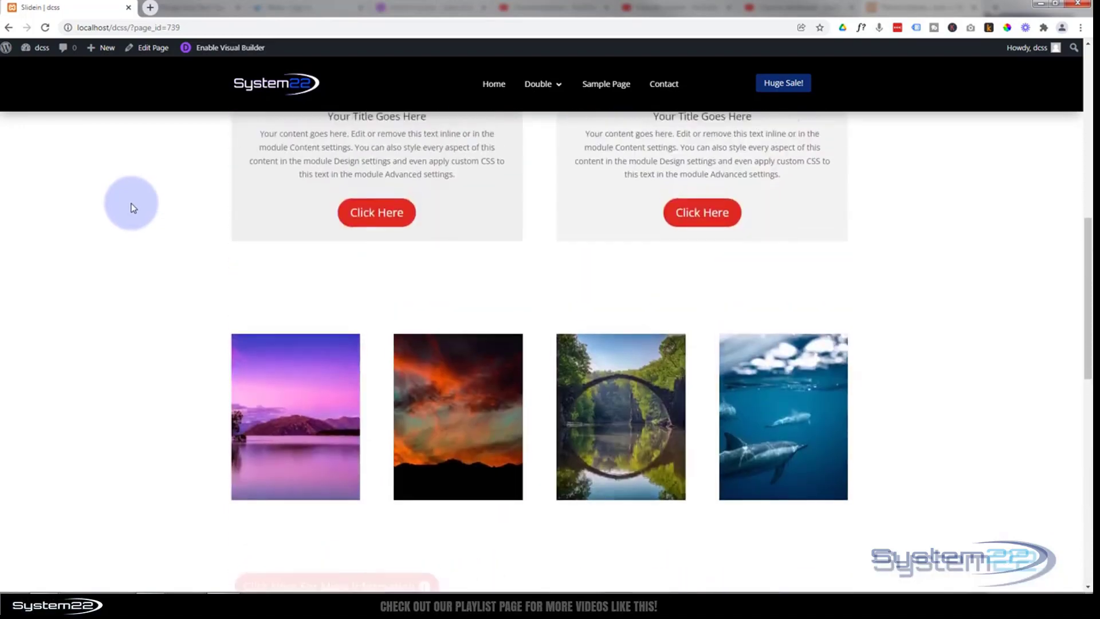
{"action": "scroll", "coordinate": [133, 207], "scroll_direction": "up", "scroll_amount": 3}
{"action": "scroll", "coordinate": [134, 207], "scroll_direction": "down", "scroll_amount": 3}
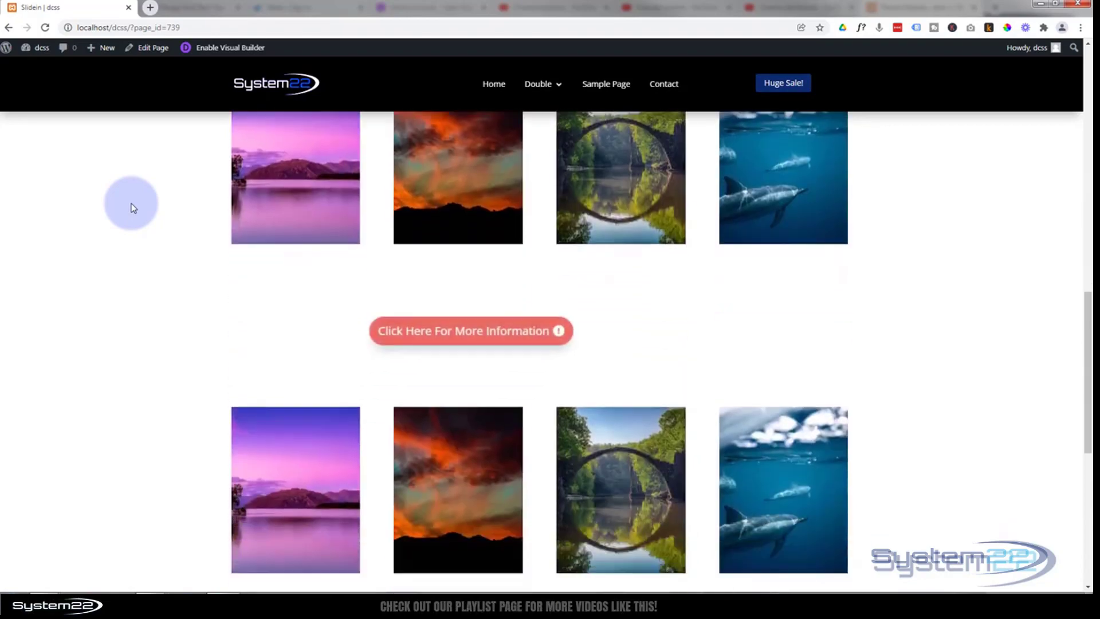
{"action": "scroll", "coordinate": [134, 208], "scroll_direction": "down", "scroll_amount": 3}
{"action": "scroll", "coordinate": [131, 209], "scroll_direction": "up", "scroll_amount": 12}
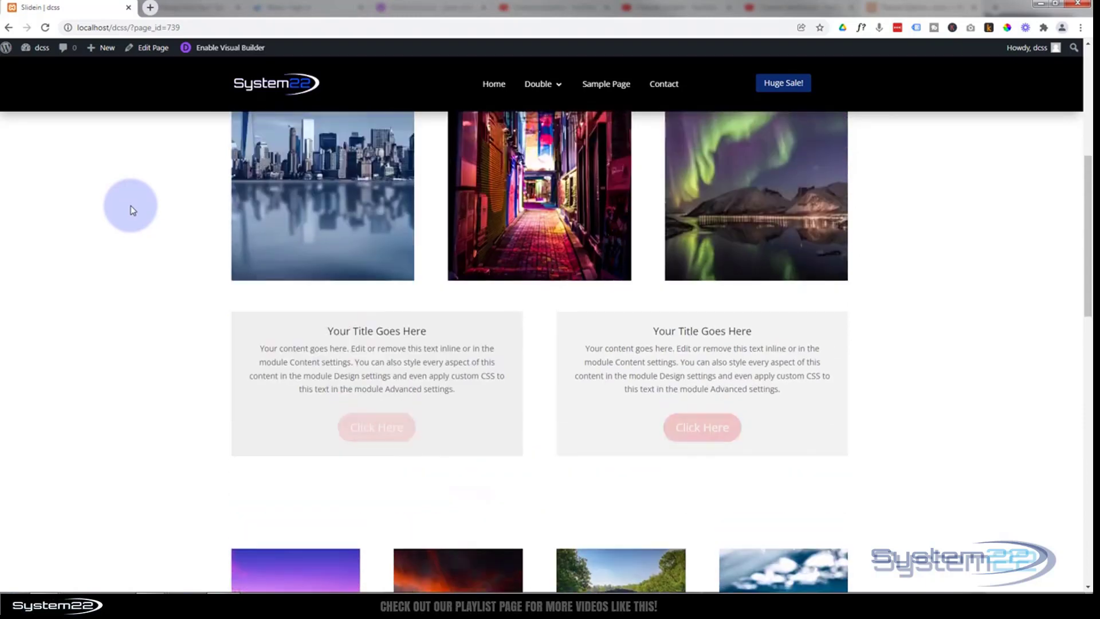
{"action": "scroll", "coordinate": [133, 210], "scroll_direction": "down", "scroll_amount": 8}
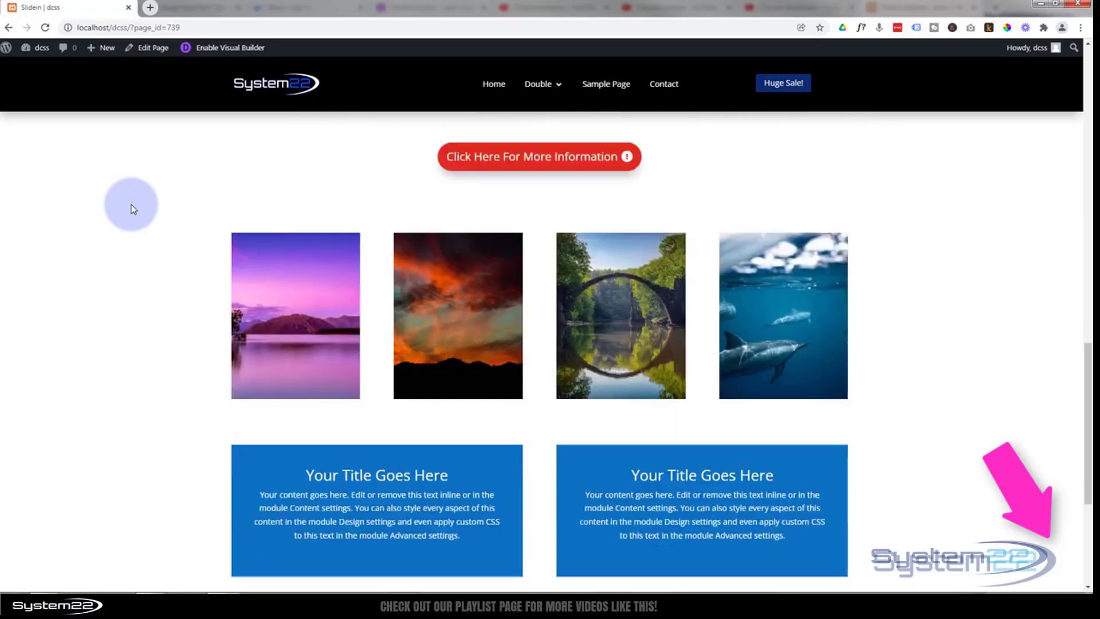
{"action": "scroll", "coordinate": [133, 209], "scroll_direction": "down", "scroll_amount": 2}
{"action": "scroll", "coordinate": [134, 208], "scroll_direction": "down", "scroll_amount": 3}
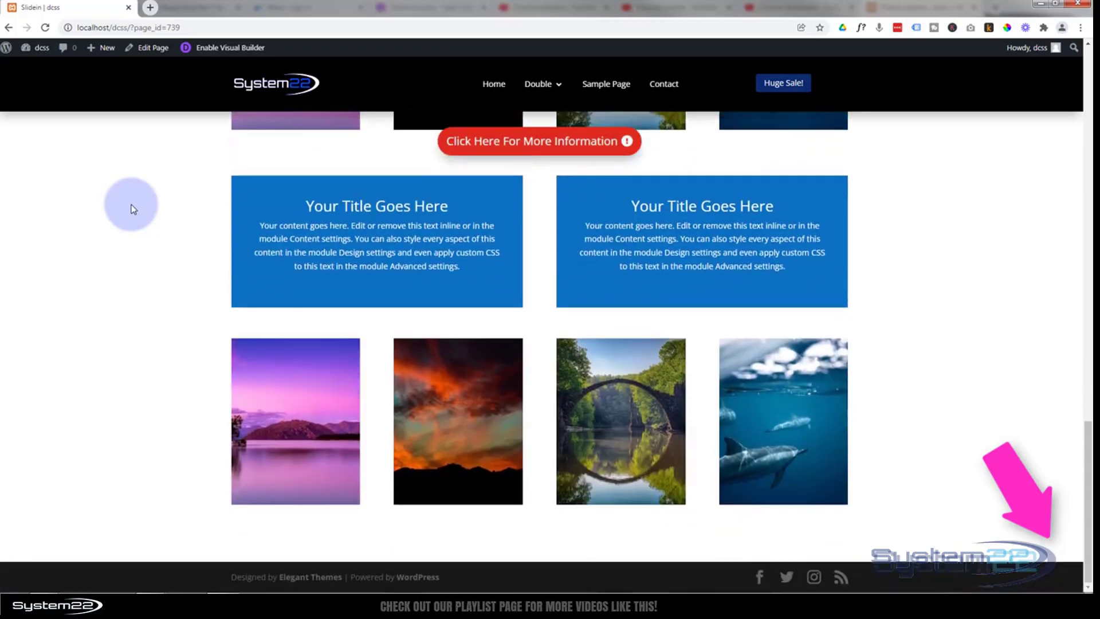
{"action": "scroll", "coordinate": [133, 208], "scroll_direction": "up", "scroll_amount": 3}
{"action": "scroll", "coordinate": [133, 208], "scroll_direction": "down", "scroll_amount": 3}
{"action": "scroll", "coordinate": [133, 208], "scroll_direction": "up", "scroll_amount": 3}
{"action": "scroll", "coordinate": [133, 208], "scroll_direction": "up", "scroll_amount": 12}
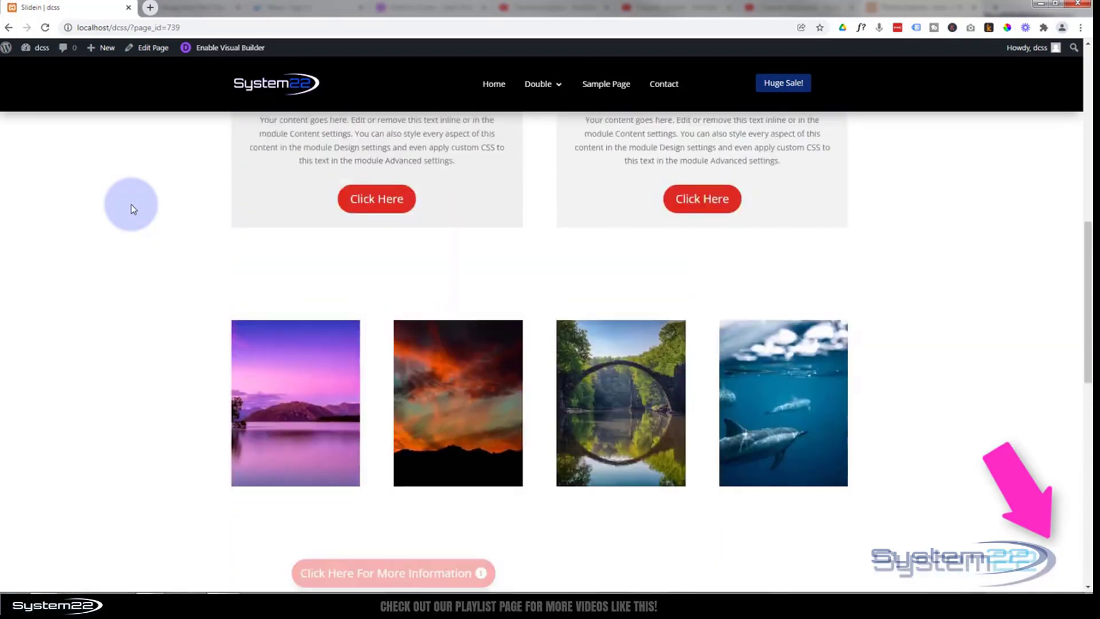
{"action": "scroll", "coordinate": [132, 205], "scroll_direction": "up", "scroll_amount": 7}
{"action": "scroll", "coordinate": [132, 205], "scroll_direction": "down", "scroll_amount": 10}
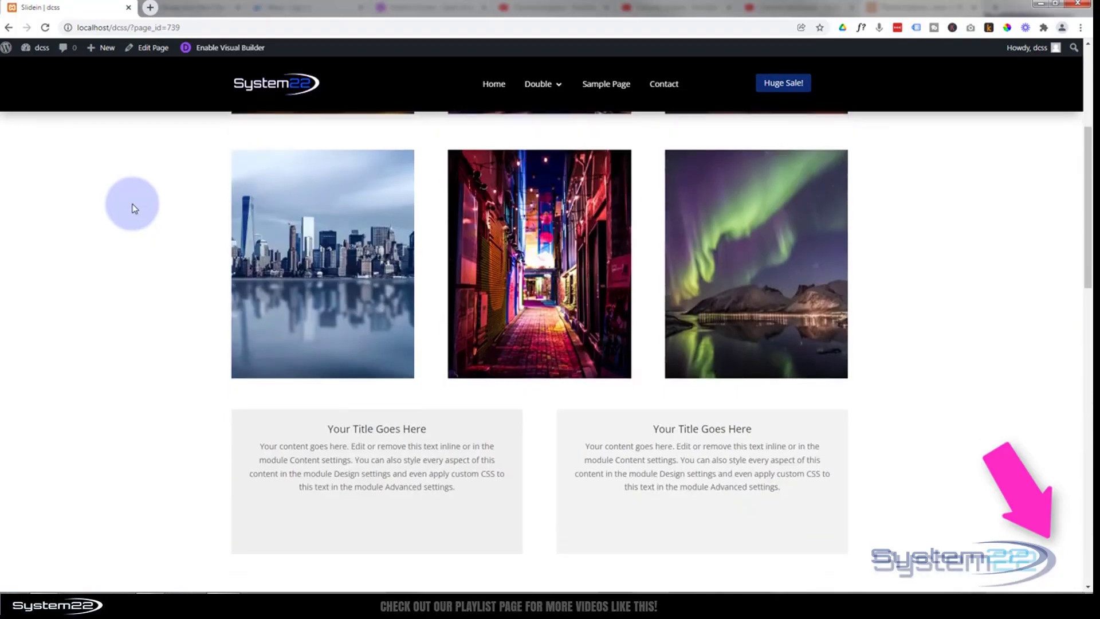
{"action": "scroll", "coordinate": [133, 208], "scroll_direction": "down", "scroll_amount": 5}
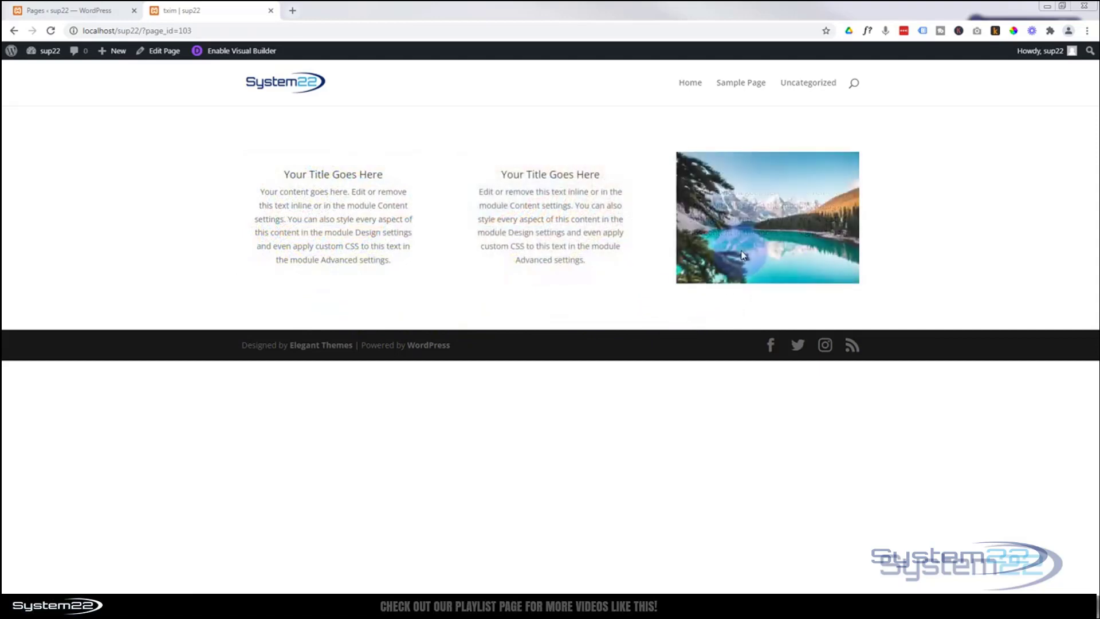
Open the page in the Visual Builder, insert a three-column row below the existing blurbs, and add a Blurb module to its first column
{"action": "left_click", "coordinate": [221, 51]}
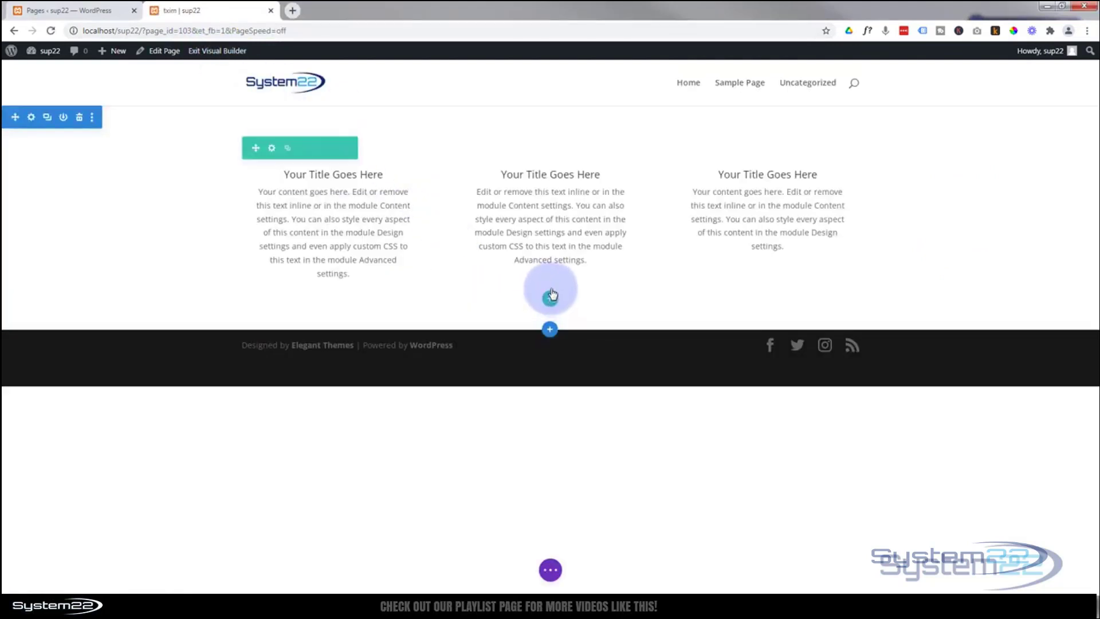
{"action": "left_click", "coordinate": [550, 298]}
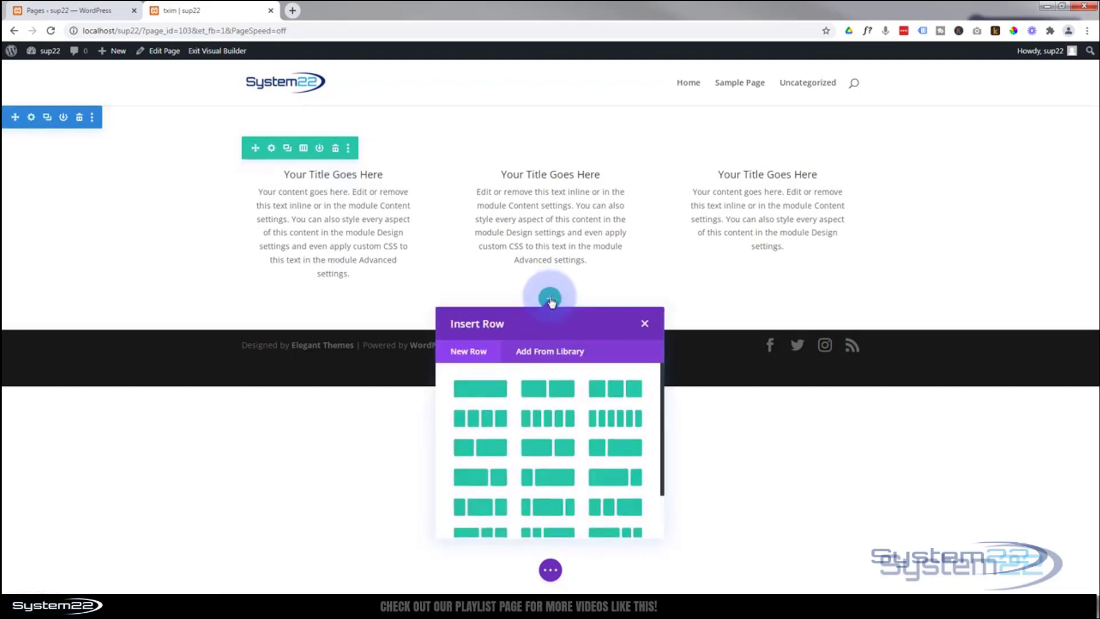
{"action": "left_click", "coordinate": [617, 395]}
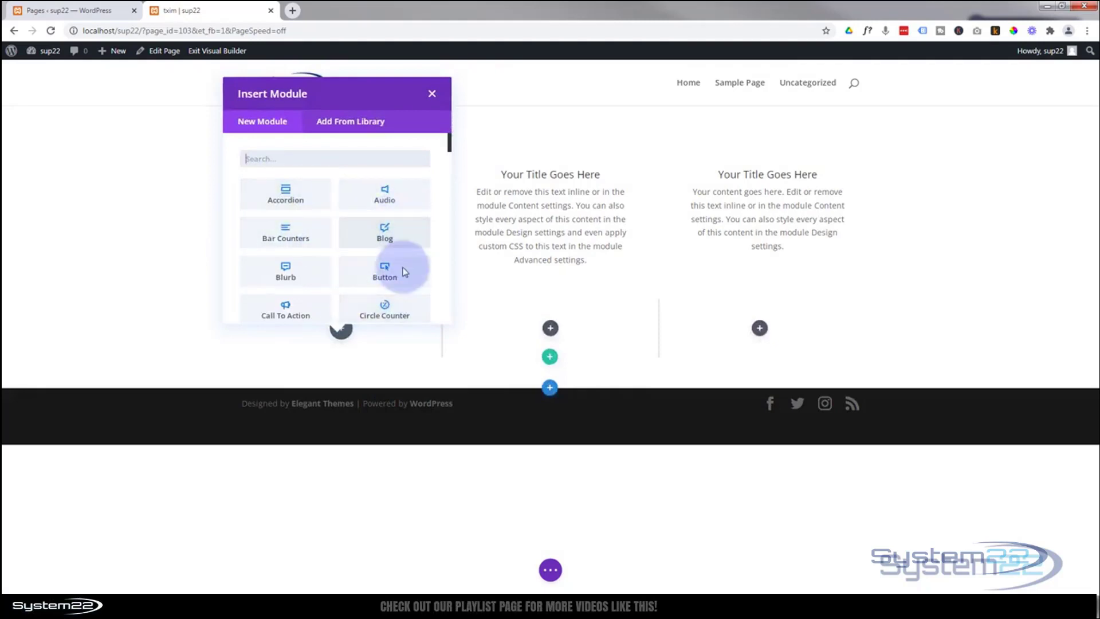
{"action": "left_click", "coordinate": [310, 278]}
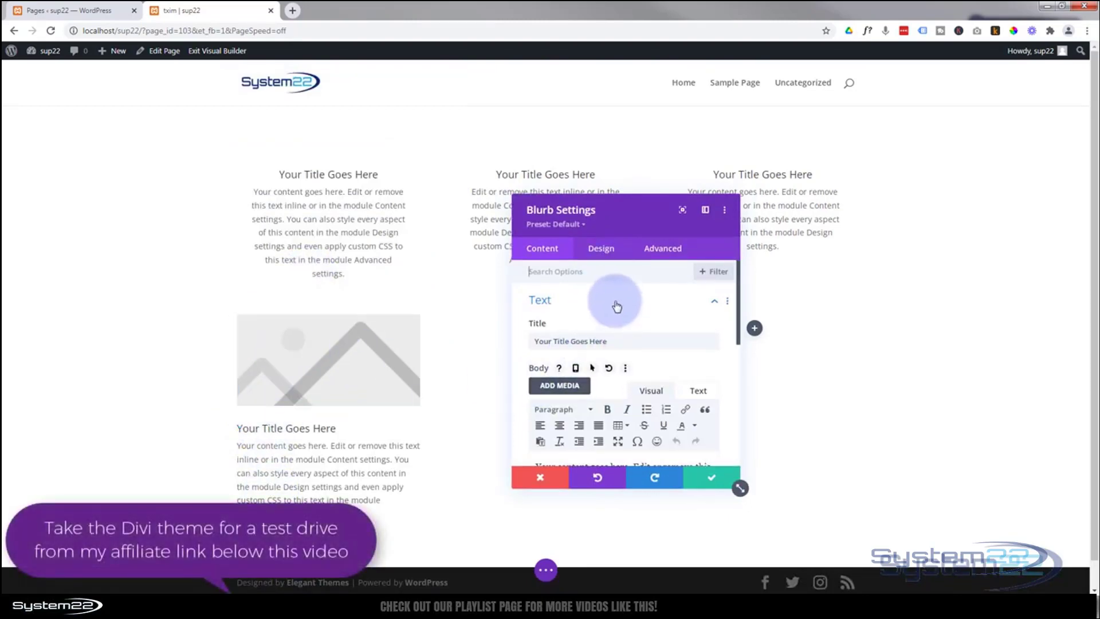
Preview the new blurb's icon option, switch it back off, and delete the blurb's placeholder image
{"action": "scroll", "coordinate": [617, 307], "scroll_direction": "down", "scroll_amount": 1}
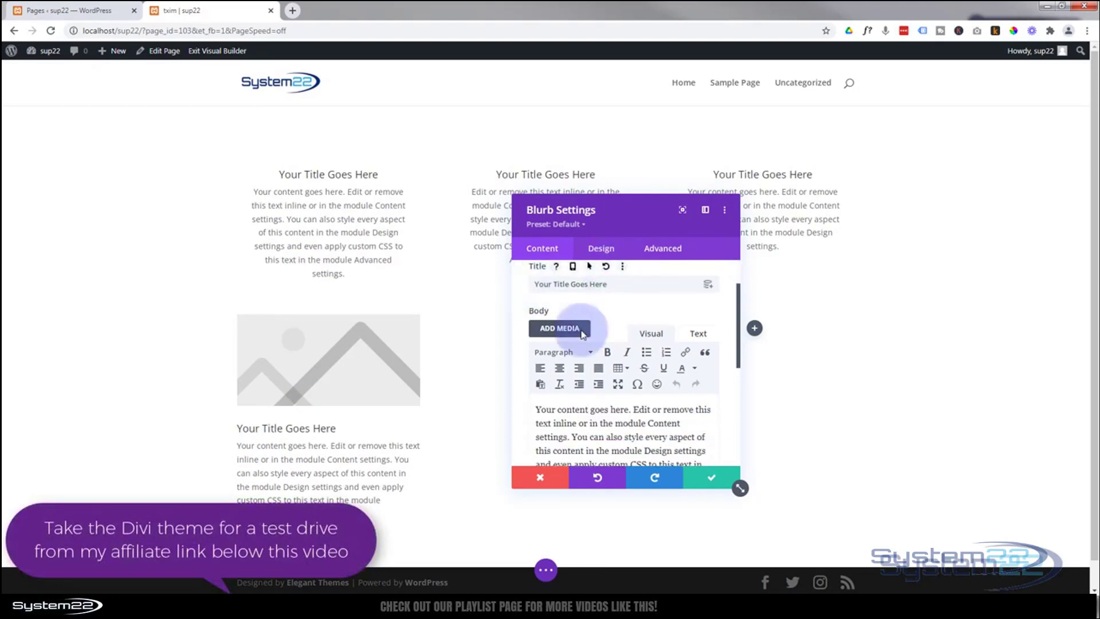
{"action": "scroll", "coordinate": [627, 418], "scroll_direction": "down", "scroll_amount": 2}
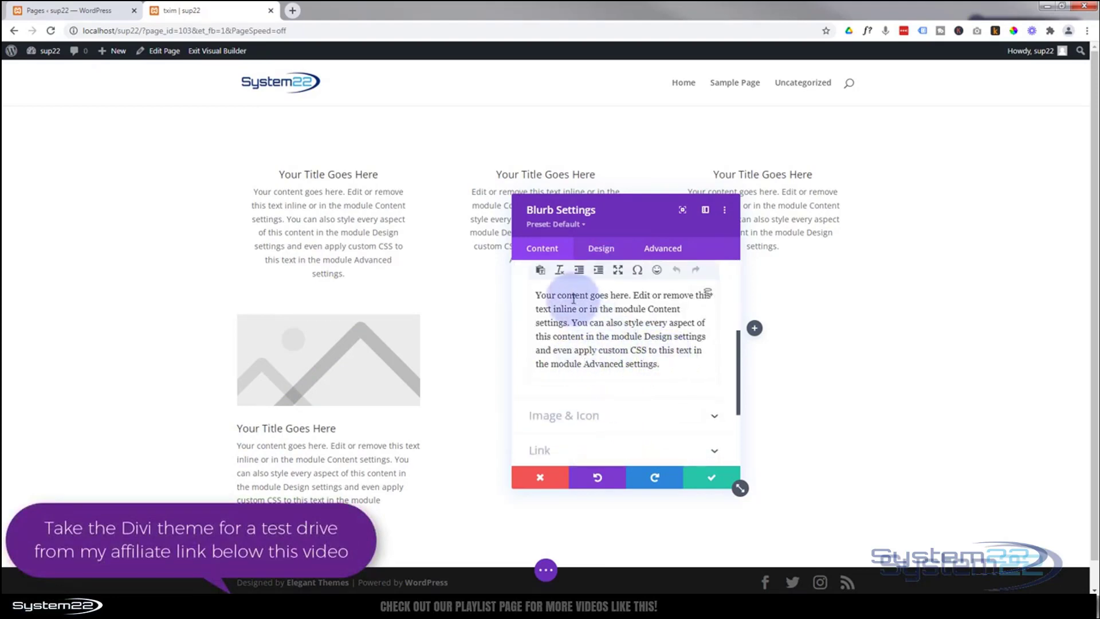
{"action": "scroll", "coordinate": [647, 398], "scroll_direction": "down", "scroll_amount": 1}
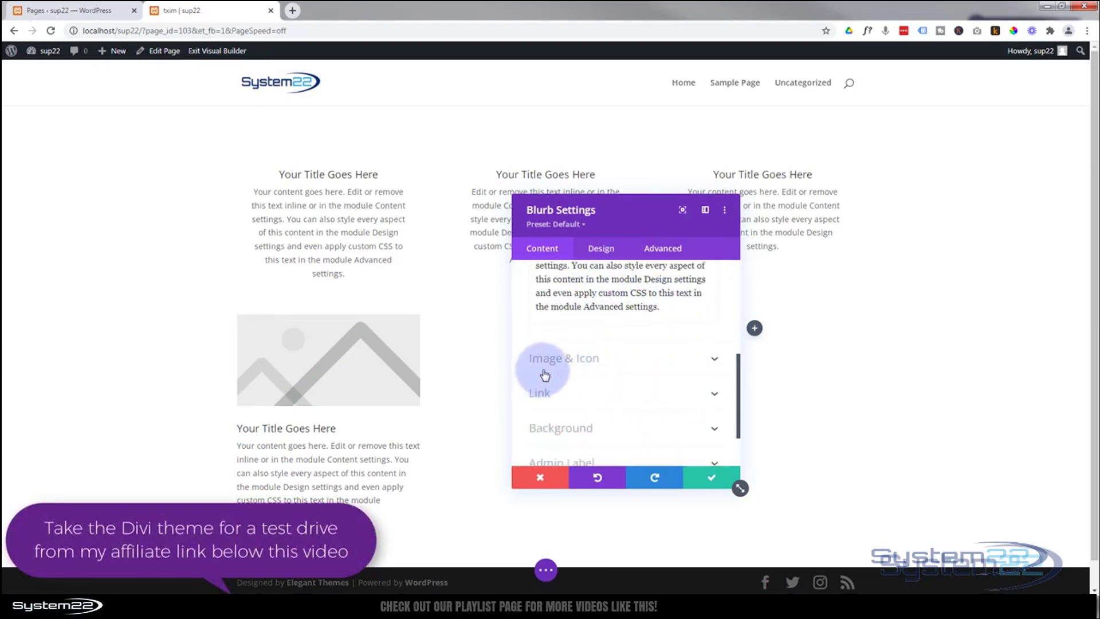
{"action": "left_click", "coordinate": [649, 363]}
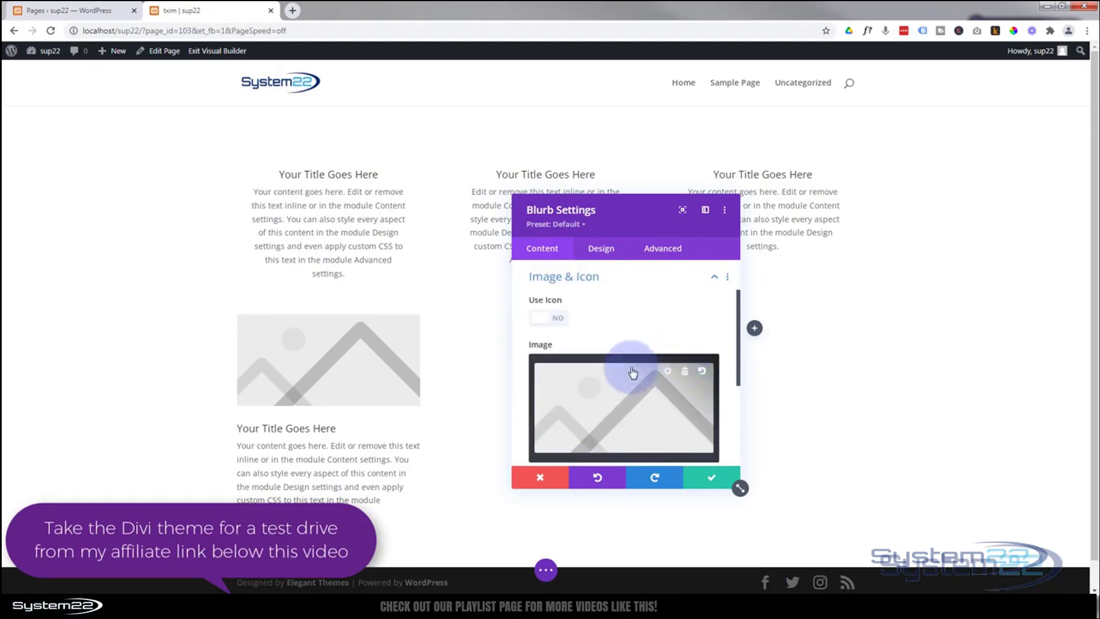
{"action": "left_click", "coordinate": [560, 322]}
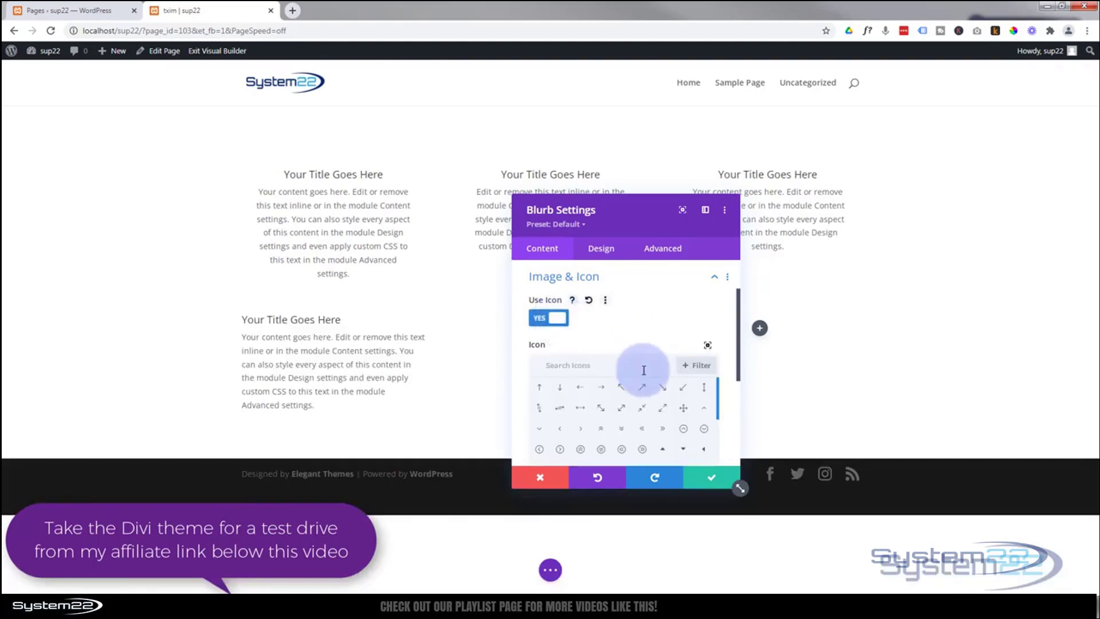
{"action": "scroll", "coordinate": [626, 398], "scroll_direction": "down", "scroll_amount": 2}
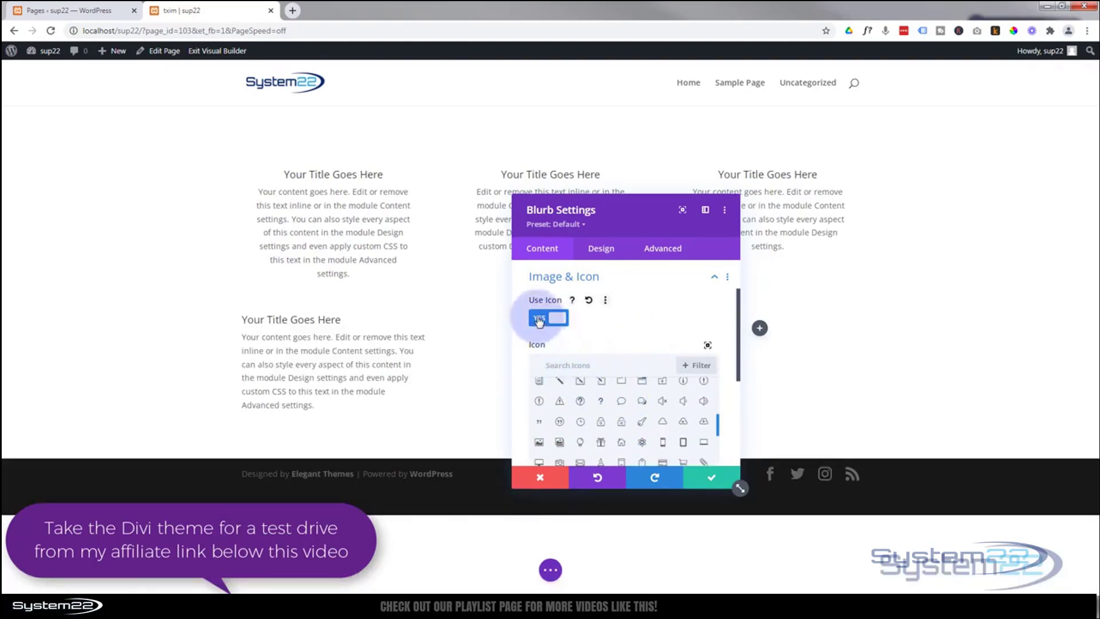
{"action": "left_click", "coordinate": [538, 320]}
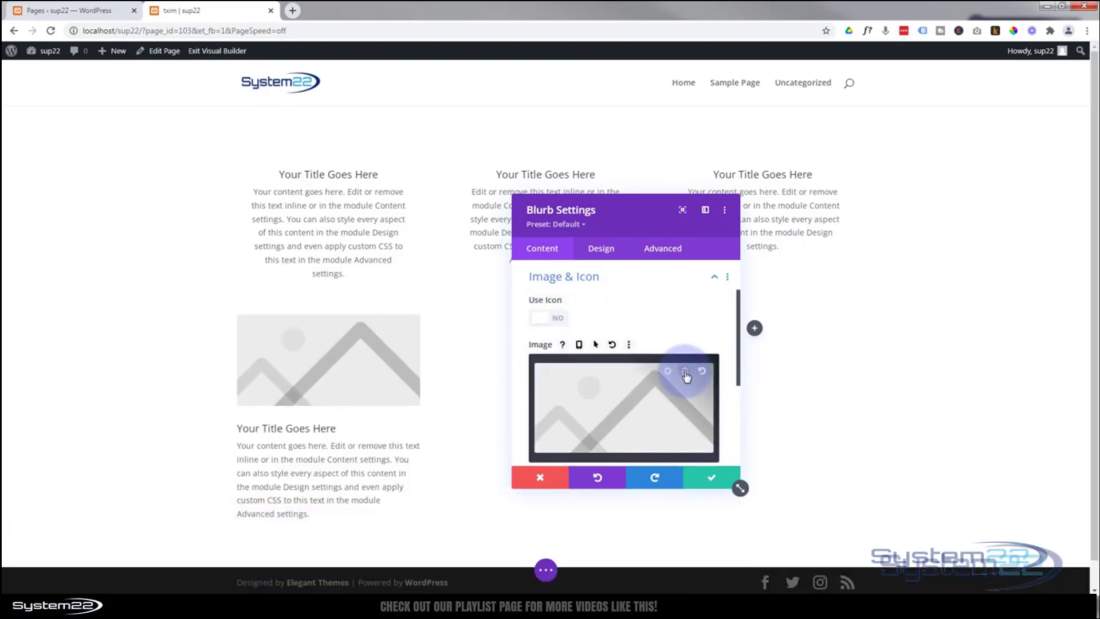
{"action": "left_click", "coordinate": [684, 372]}
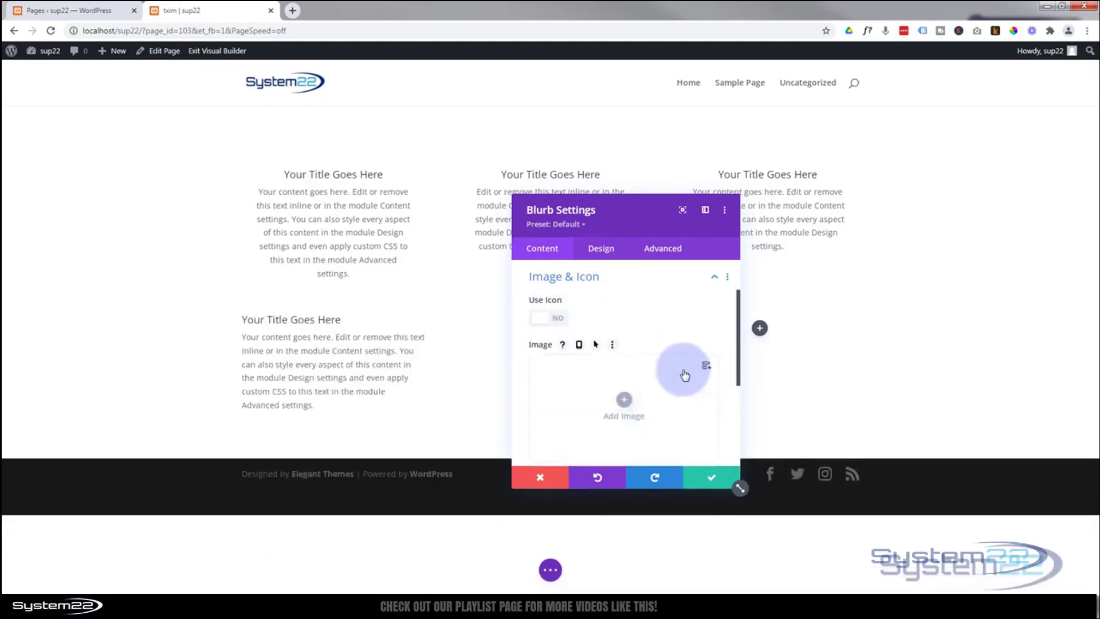
Set the new blurb's text alignment to centered in its design settings
{"action": "left_click", "coordinate": [604, 252]}
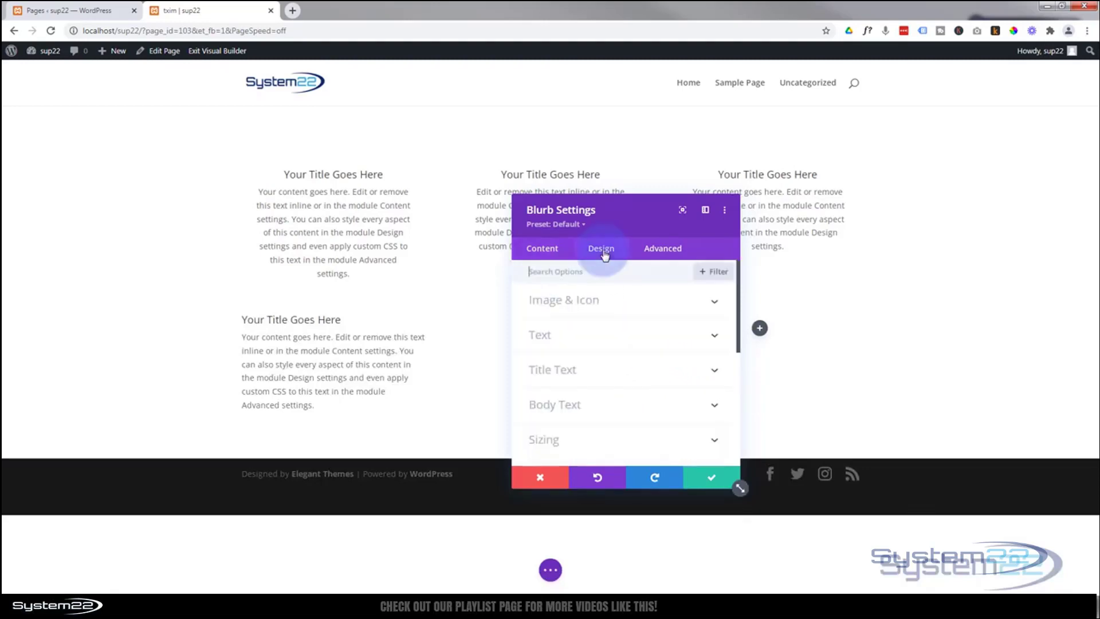
{"action": "left_click", "coordinate": [622, 335]}
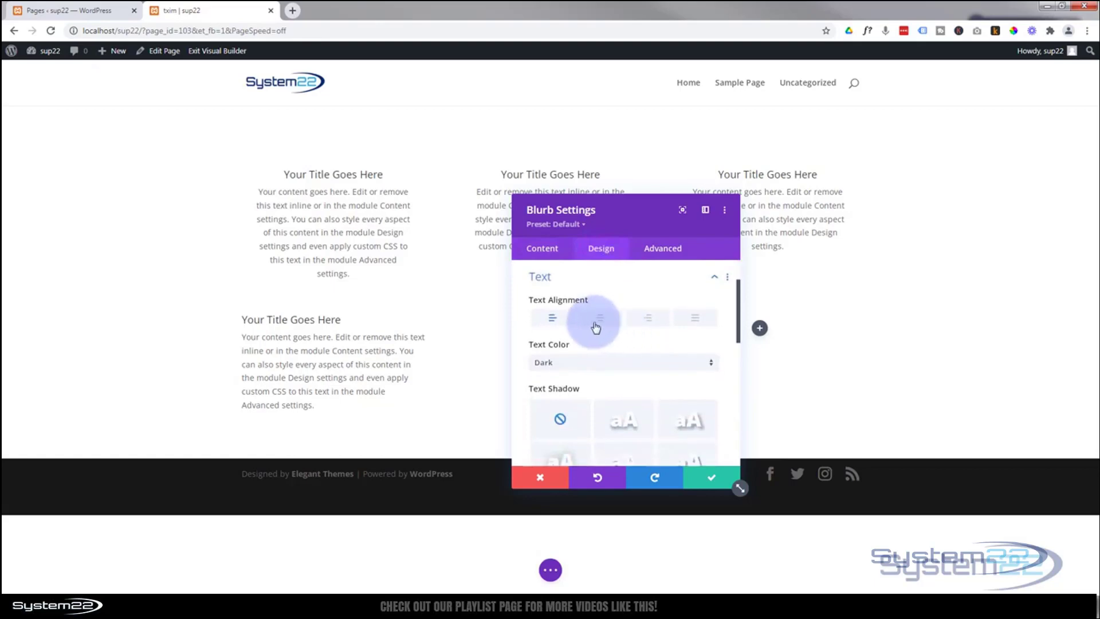
{"action": "left_click", "coordinate": [600, 318]}
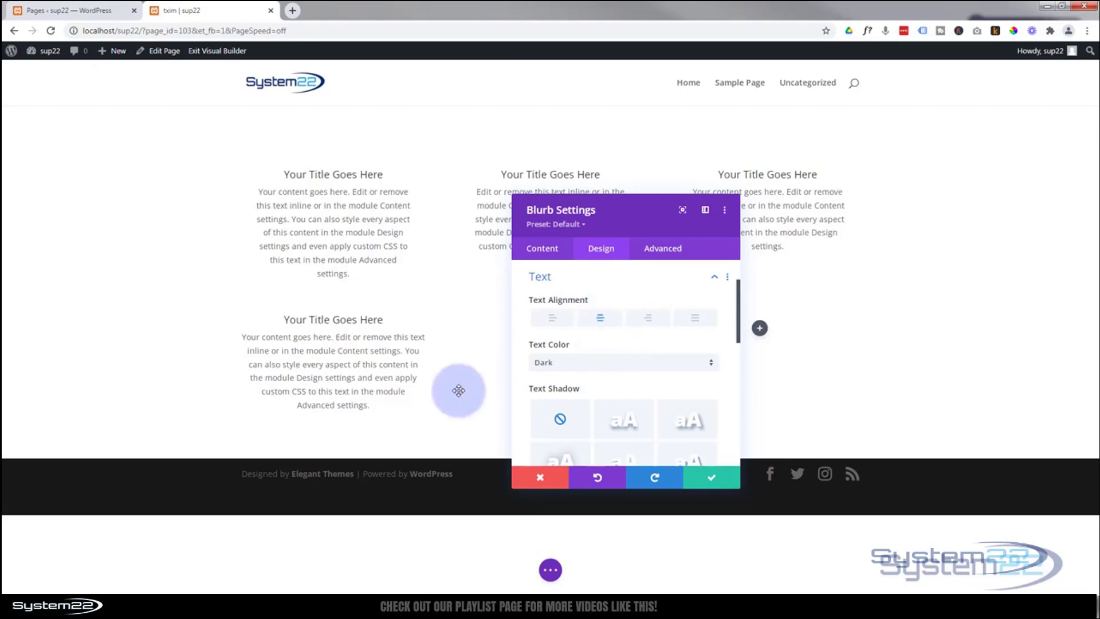
Set the blurb's top padding to 30px and link the bottom padding to the same value
{"action": "scroll", "coordinate": [624, 332], "scroll_direction": "down", "scroll_amount": 3}
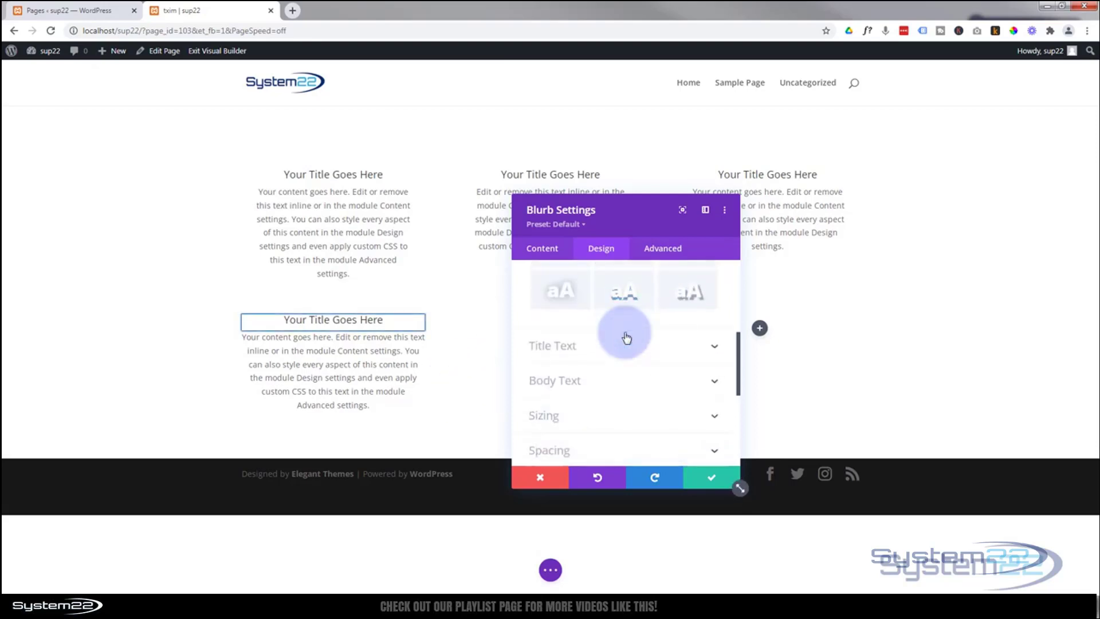
{"action": "scroll", "coordinate": [626, 338], "scroll_direction": "down", "scroll_amount": 1}
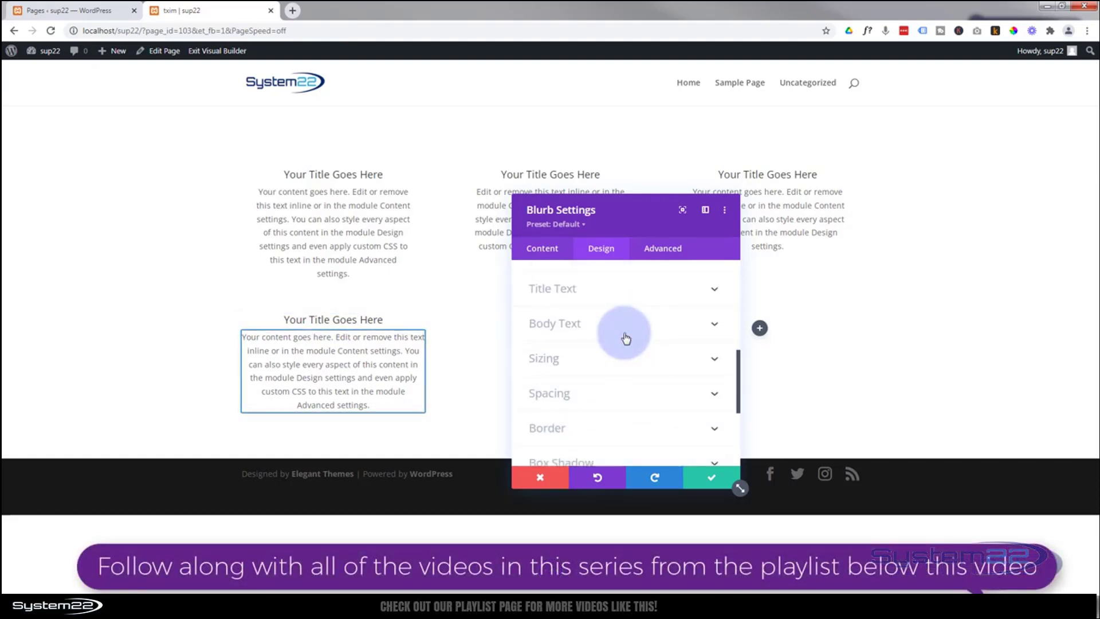
{"action": "scroll", "coordinate": [601, 364], "scroll_direction": "down", "scroll_amount": 1}
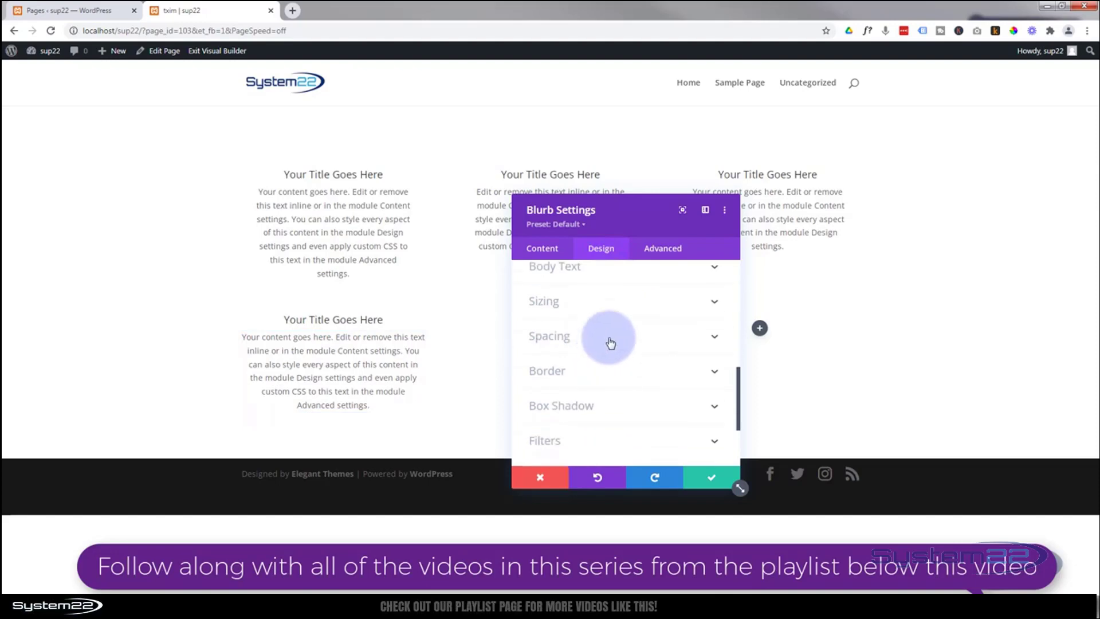
{"action": "left_click", "coordinate": [607, 336]}
{"action": "left_click", "coordinate": [542, 377]}
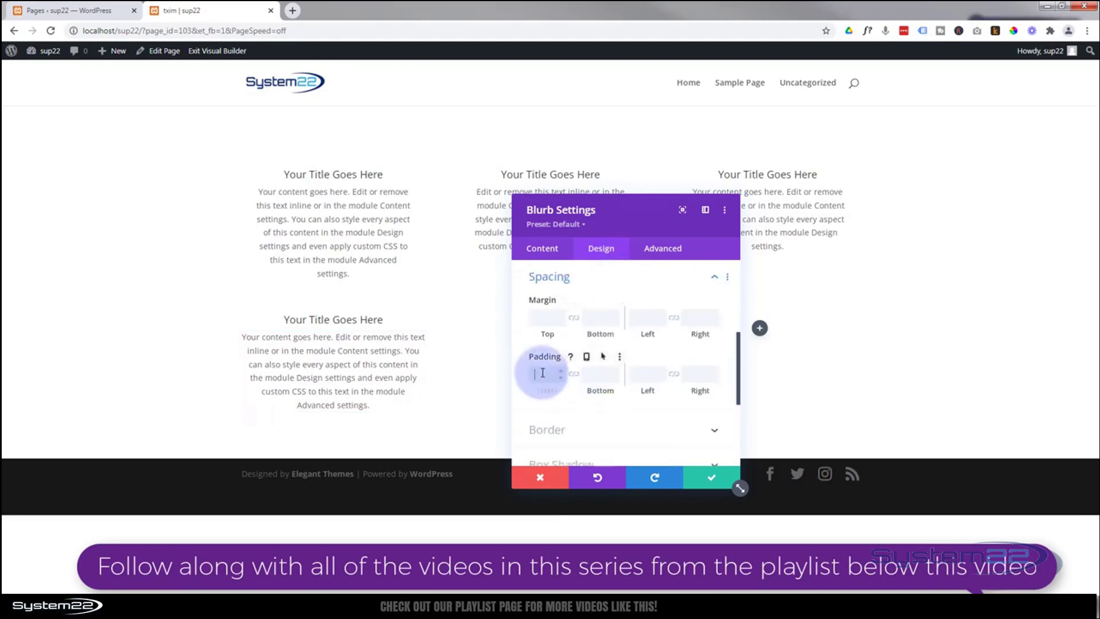
{"action": "type", "text": "30px"}
{"action": "left_click", "coordinate": [534, 376]}
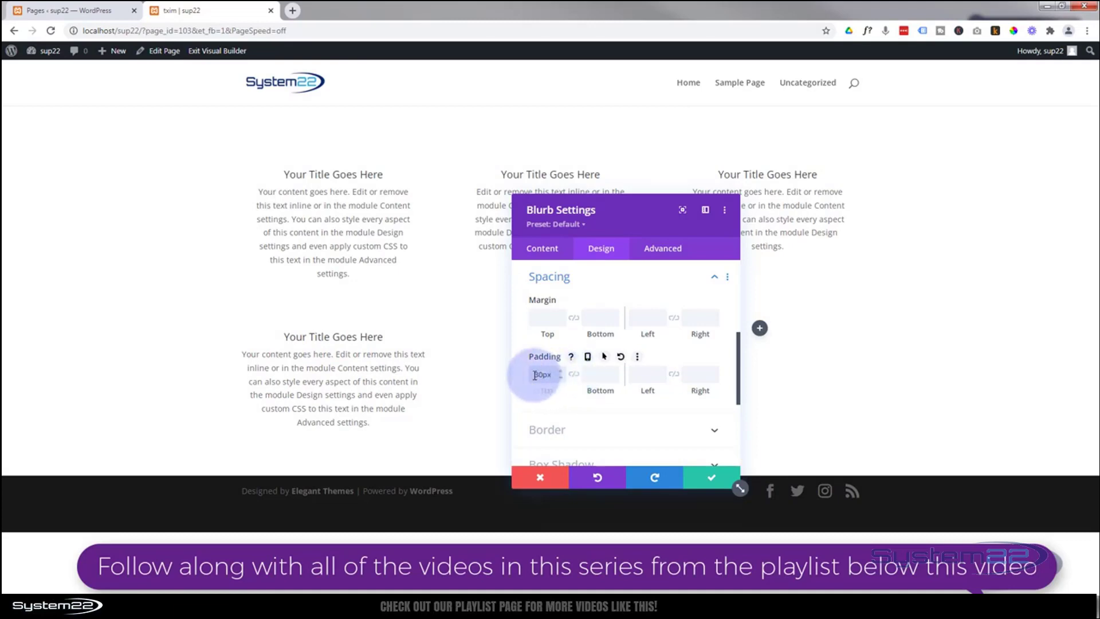
{"action": "left_click", "coordinate": [574, 376]}
Set the blurb's linked left and right padding to 20px and save the blurb settings
{"action": "left_click", "coordinate": [651, 376]}
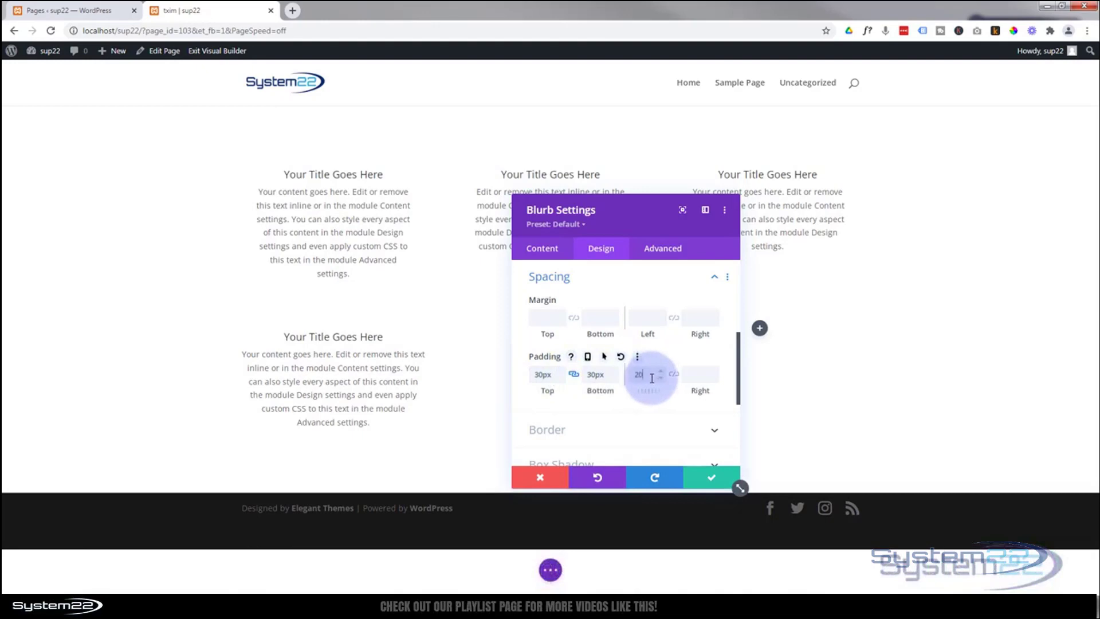
{"action": "type", "text": "20px"}
{"action": "left_click", "coordinate": [675, 376]}
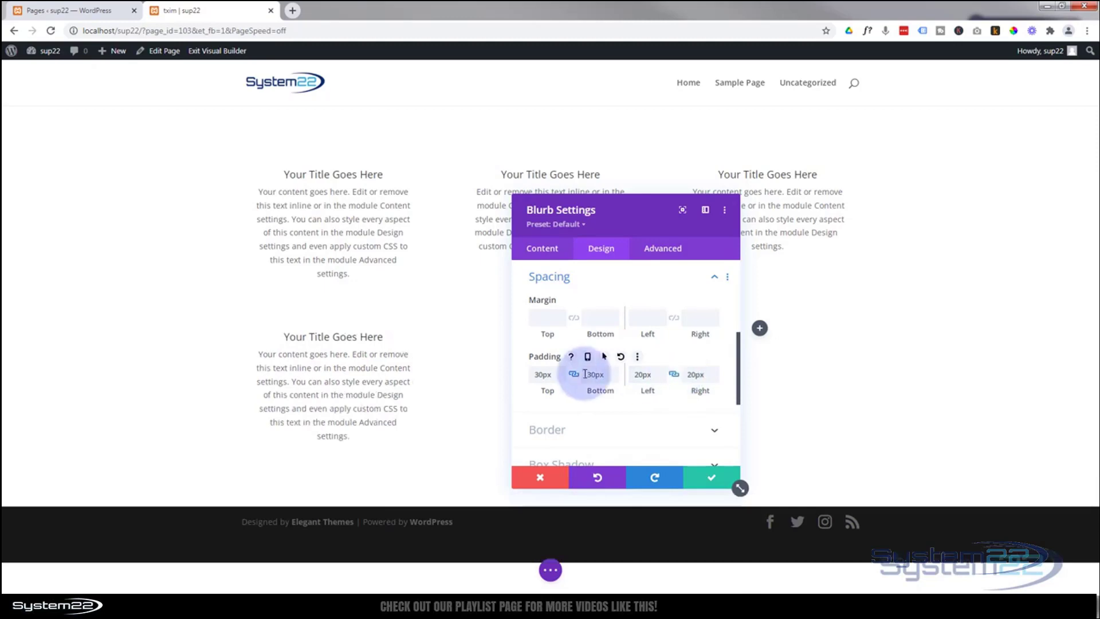
{"action": "scroll", "coordinate": [589, 422], "scroll_direction": "down", "scroll_amount": 1}
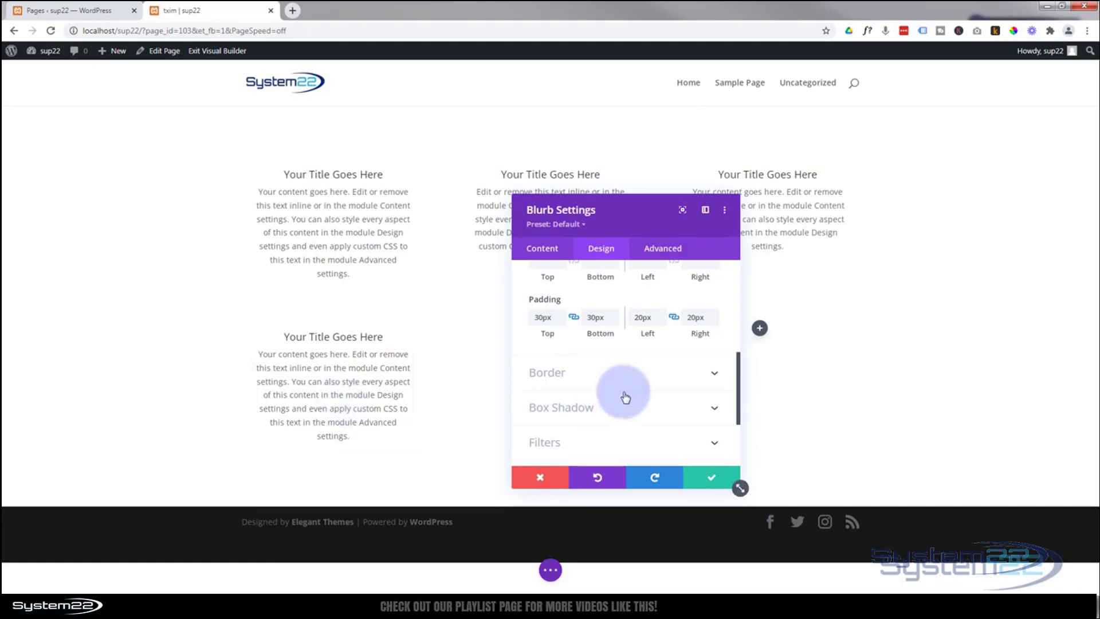
{"action": "left_click", "coordinate": [711, 479]}
Set the aurora image n1.jpg as the background image of the new row's first column and save the column and row settings
{"action": "mouse_move", "coordinate": [238, 354]}
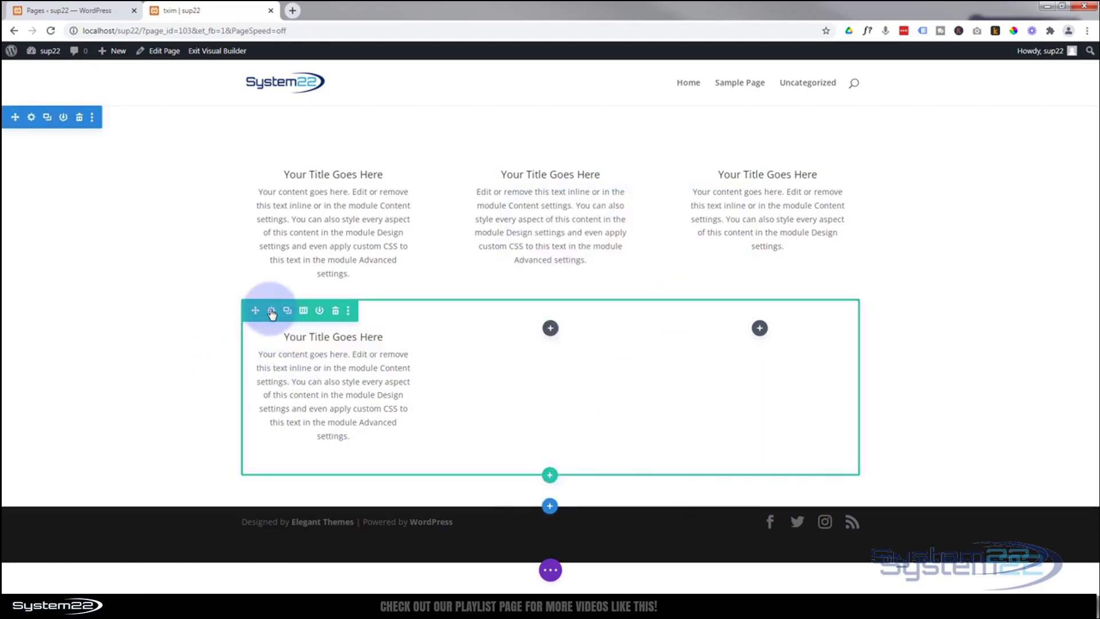
{"action": "left_click", "coordinate": [272, 311]}
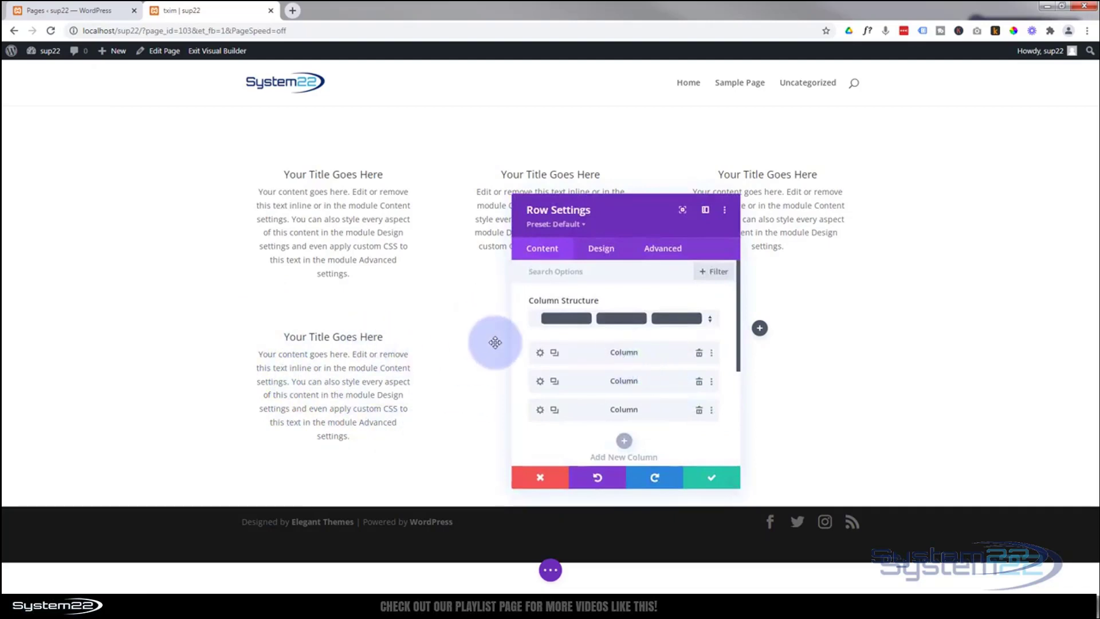
{"action": "left_click", "coordinate": [540, 354]}
{"action": "scroll", "coordinate": [633, 356], "scroll_direction": "down", "scroll_amount": 1}
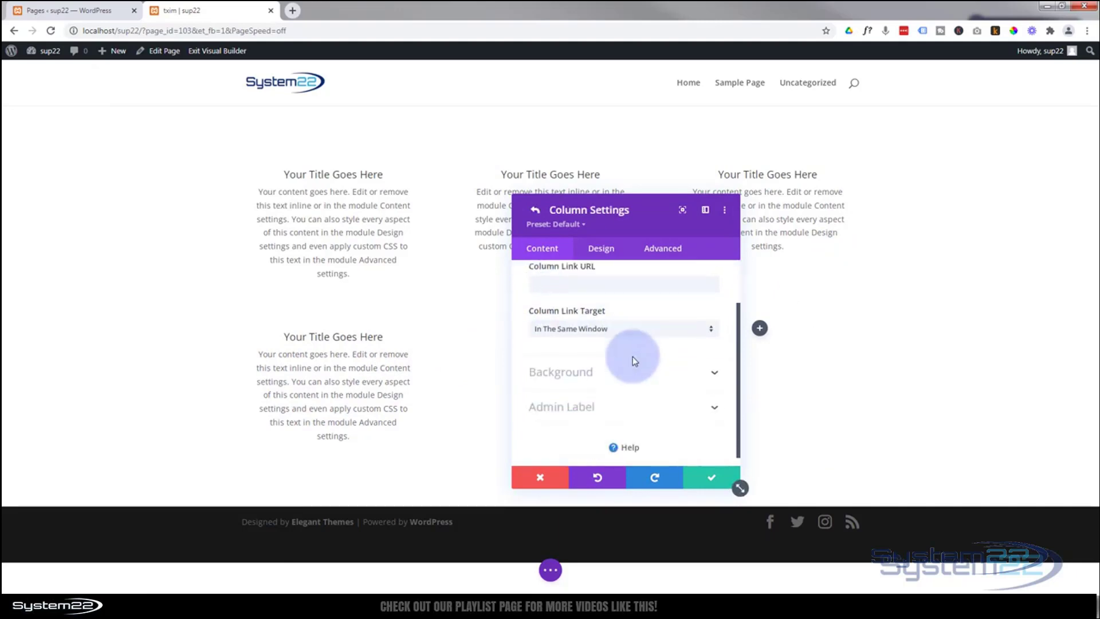
{"action": "left_click", "coordinate": [627, 376]}
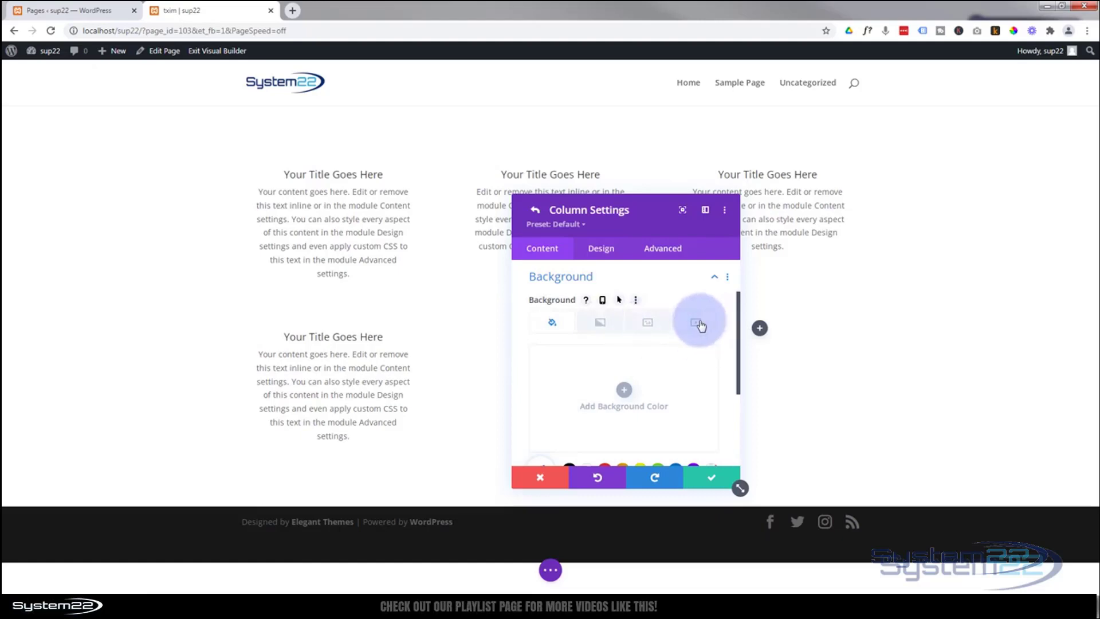
{"action": "left_click", "coordinate": [647, 322]}
{"action": "left_click", "coordinate": [632, 381]}
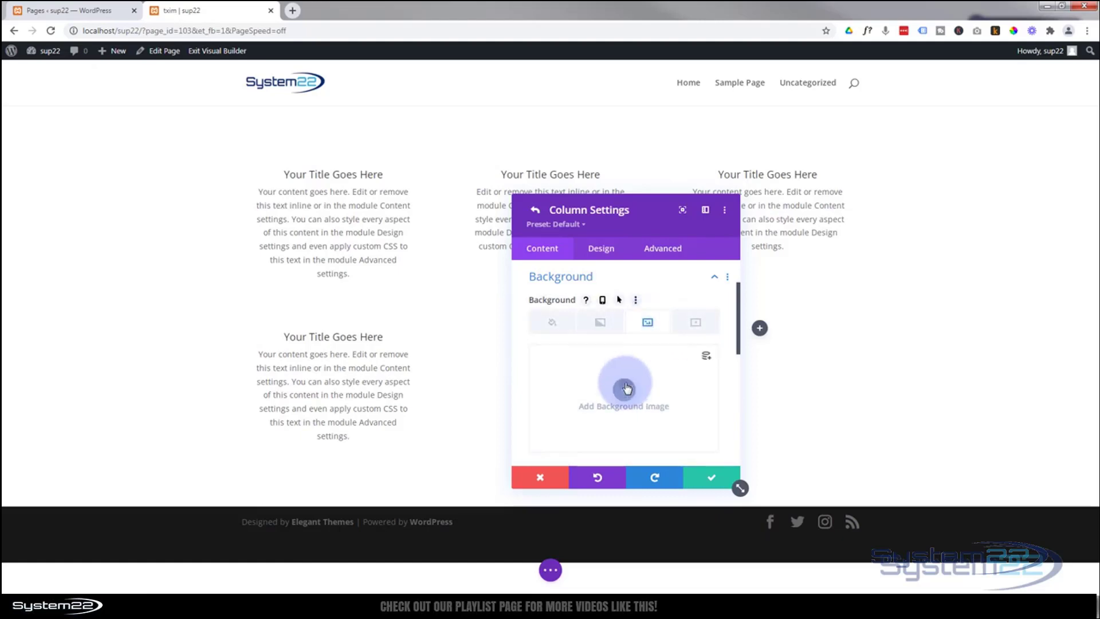
{"action": "left_click", "coordinate": [678, 210]}
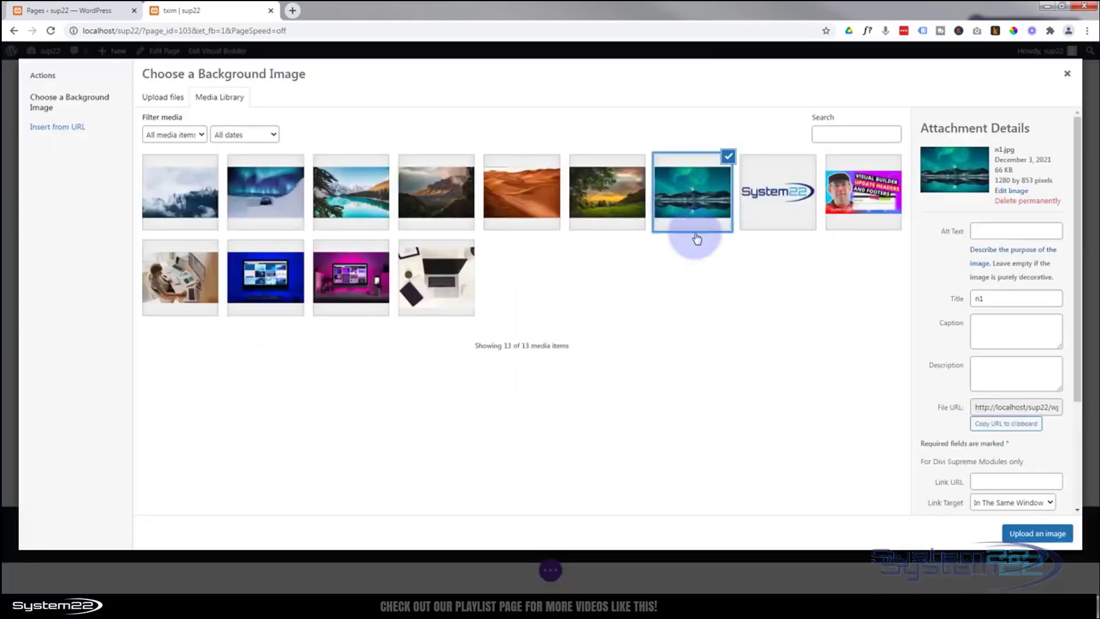
{"action": "left_click", "coordinate": [1033, 534]}
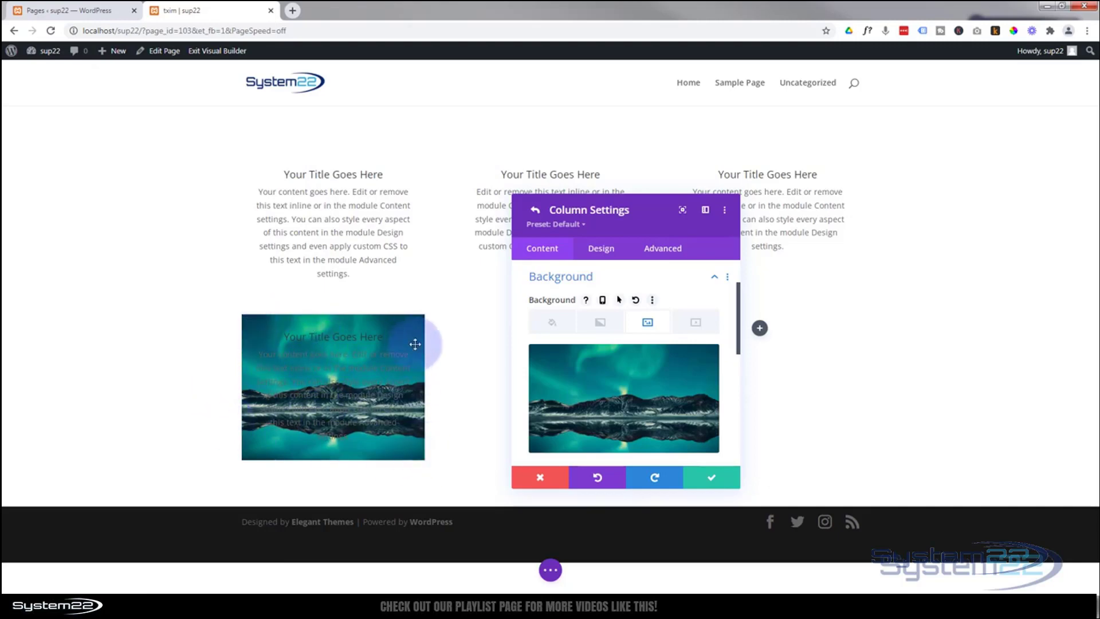
{"action": "mouse_move", "coordinate": [531, 418]}
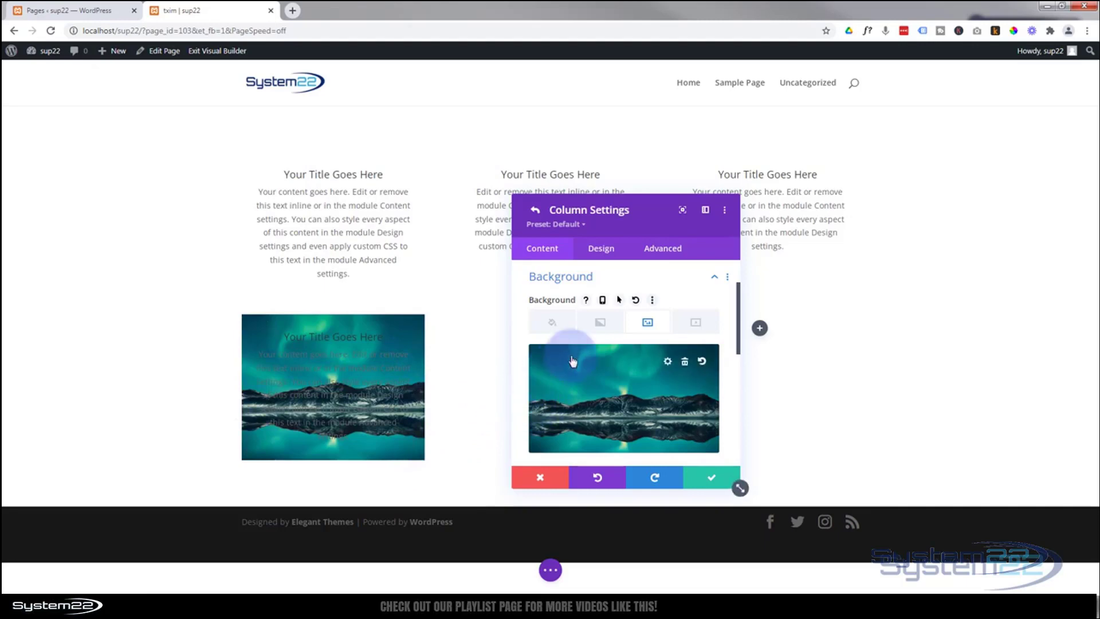
{"action": "left_click", "coordinate": [710, 484]}
{"action": "left_click", "coordinate": [710, 484]}
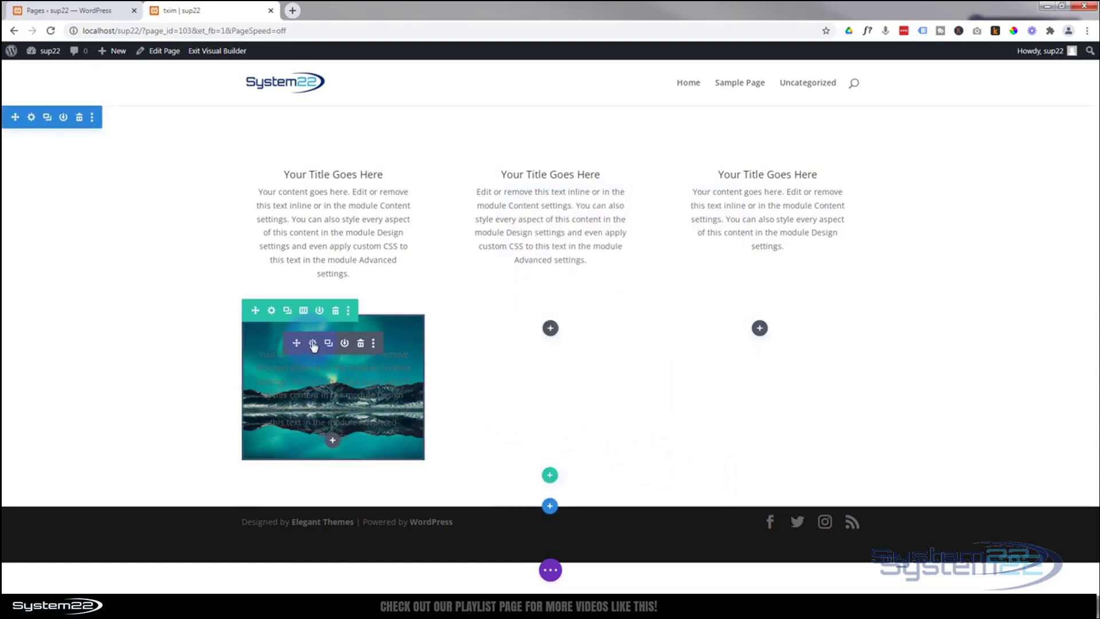
Set the height of the blurb with the aurora background to 230px in its sizing settings
{"action": "left_click", "coordinate": [312, 344]}
{"action": "left_click", "coordinate": [643, 393]}
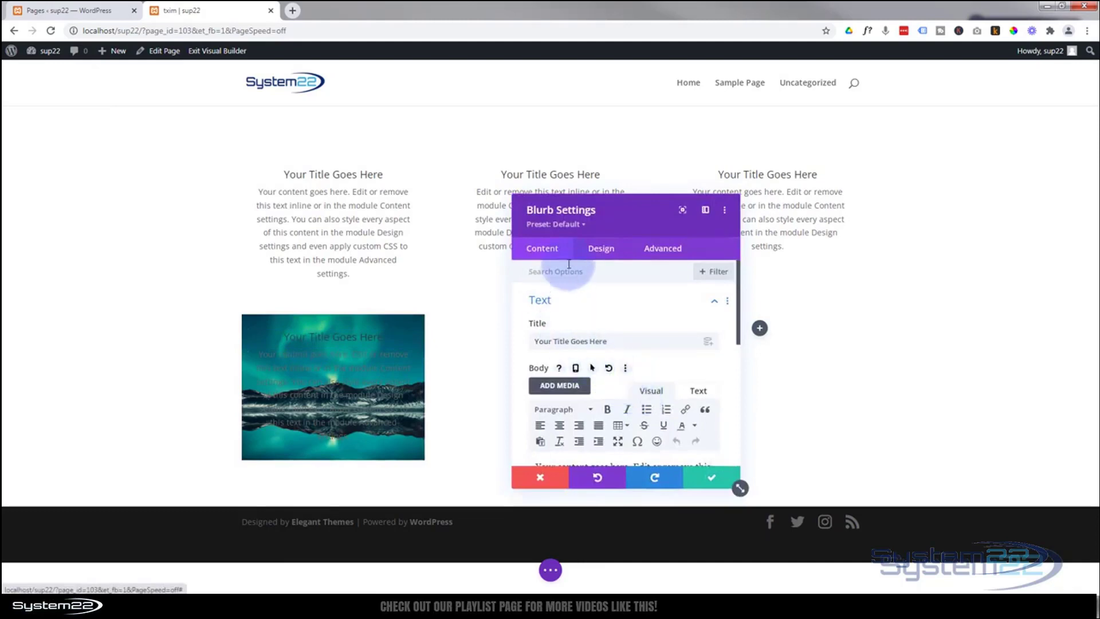
{"action": "left_click", "coordinate": [602, 252]}
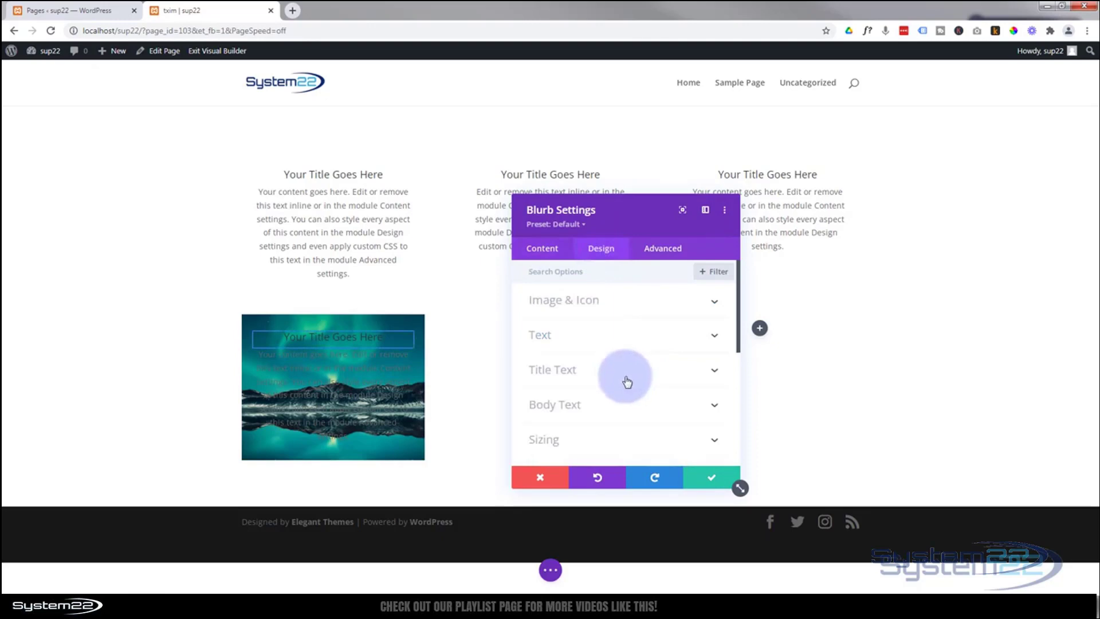
{"action": "scroll", "coordinate": [625, 379], "scroll_direction": "down", "scroll_amount": 2}
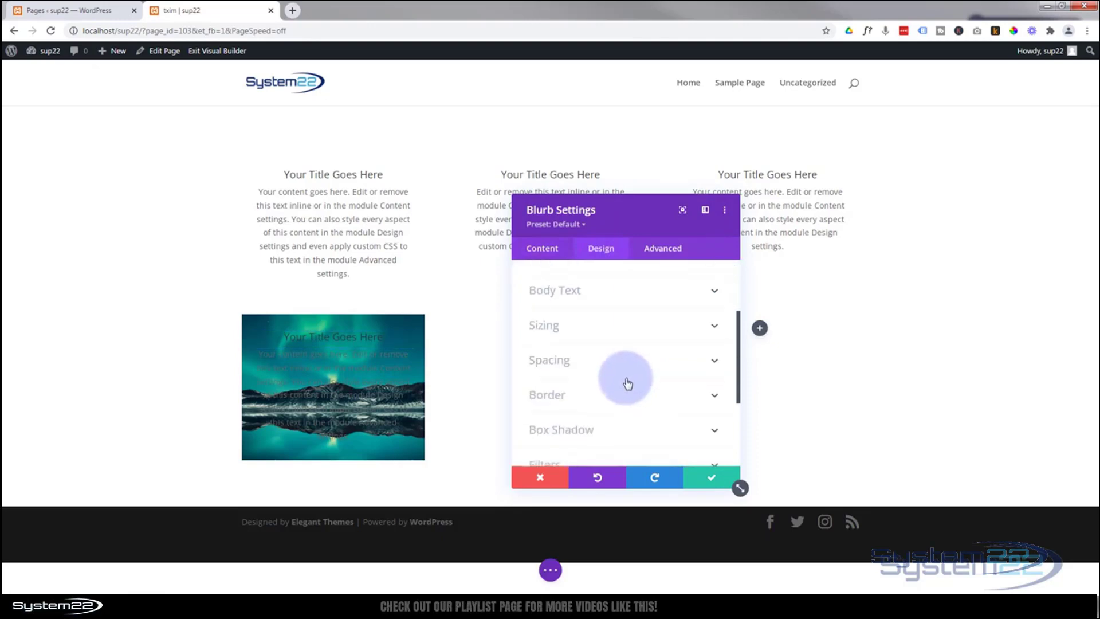
{"action": "left_click", "coordinate": [606, 333]}
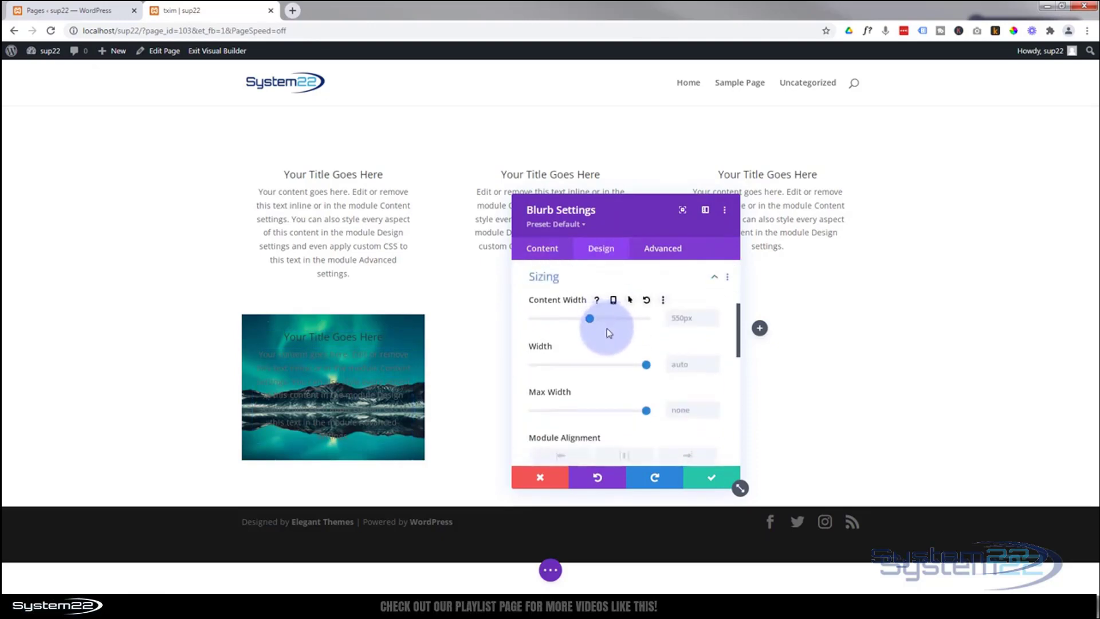
{"action": "scroll", "coordinate": [608, 330], "scroll_direction": "down", "scroll_amount": 4}
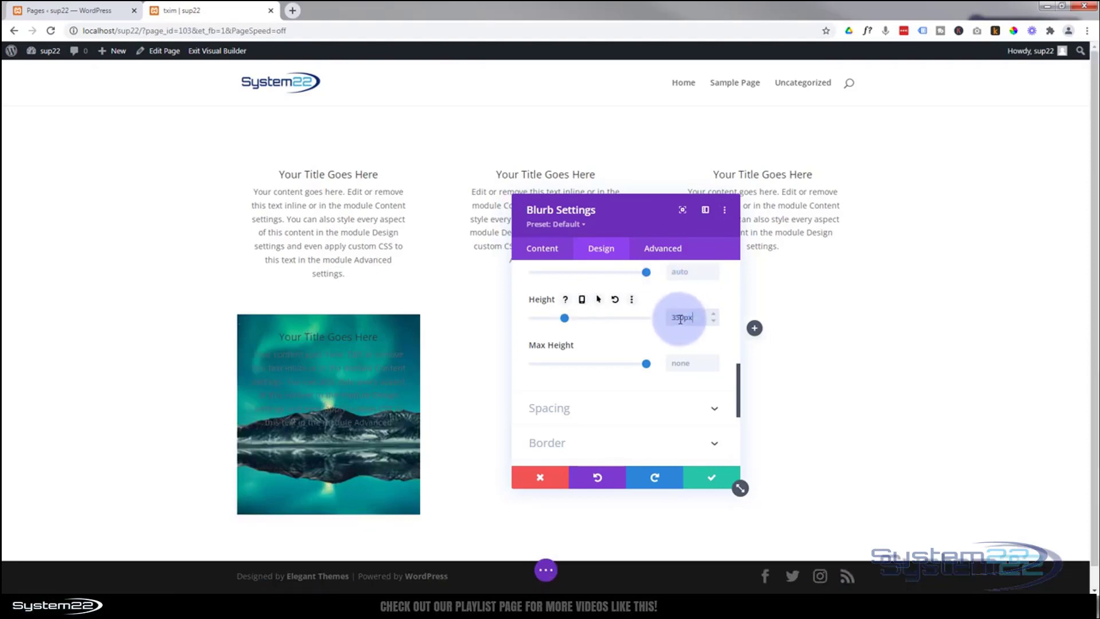
{"action": "left_click_drag", "start_coordinate": [676, 318], "coordinate": [672, 317]}
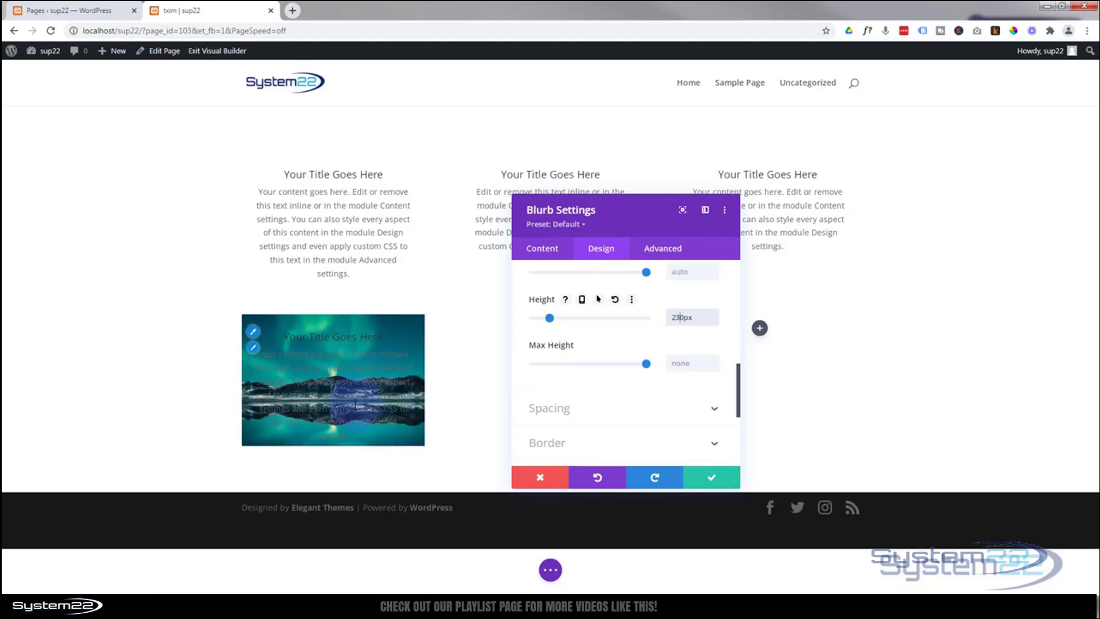
{"action": "left_click", "coordinate": [728, 440]}
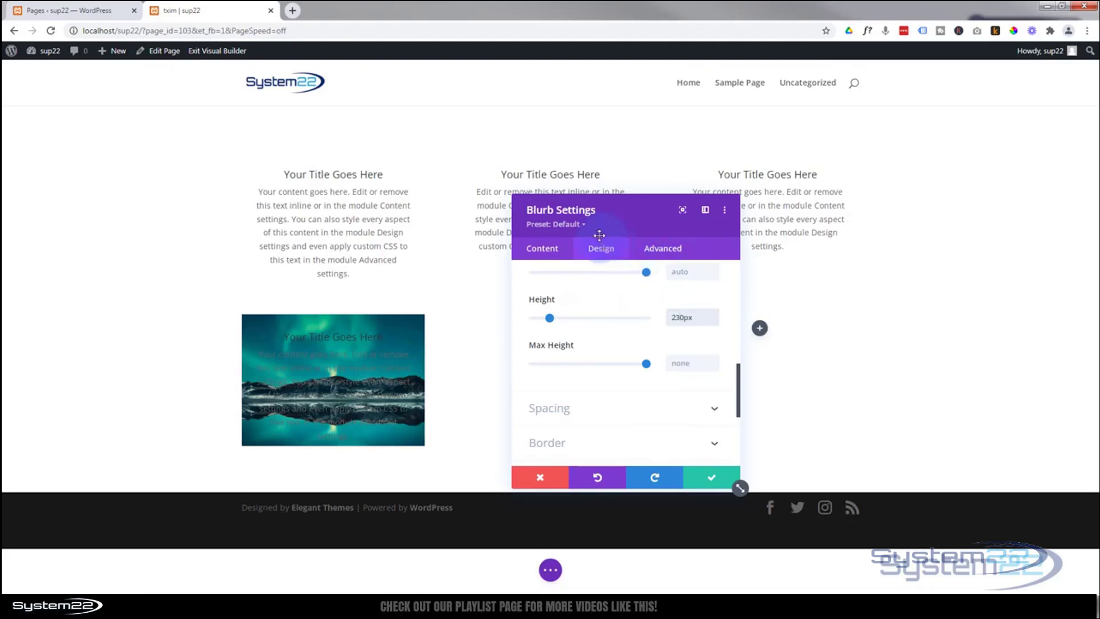
Give the blurb a white background color so it covers the column's background image
{"action": "left_click", "coordinate": [538, 254]}
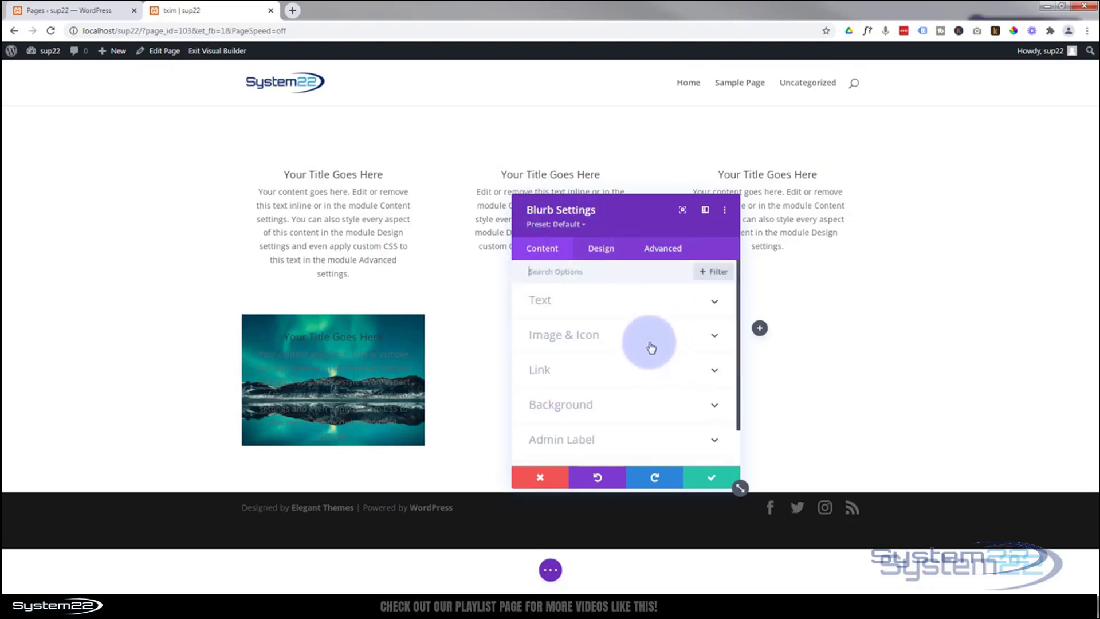
{"action": "scroll", "coordinate": [651, 349], "scroll_direction": "down", "scroll_amount": 1}
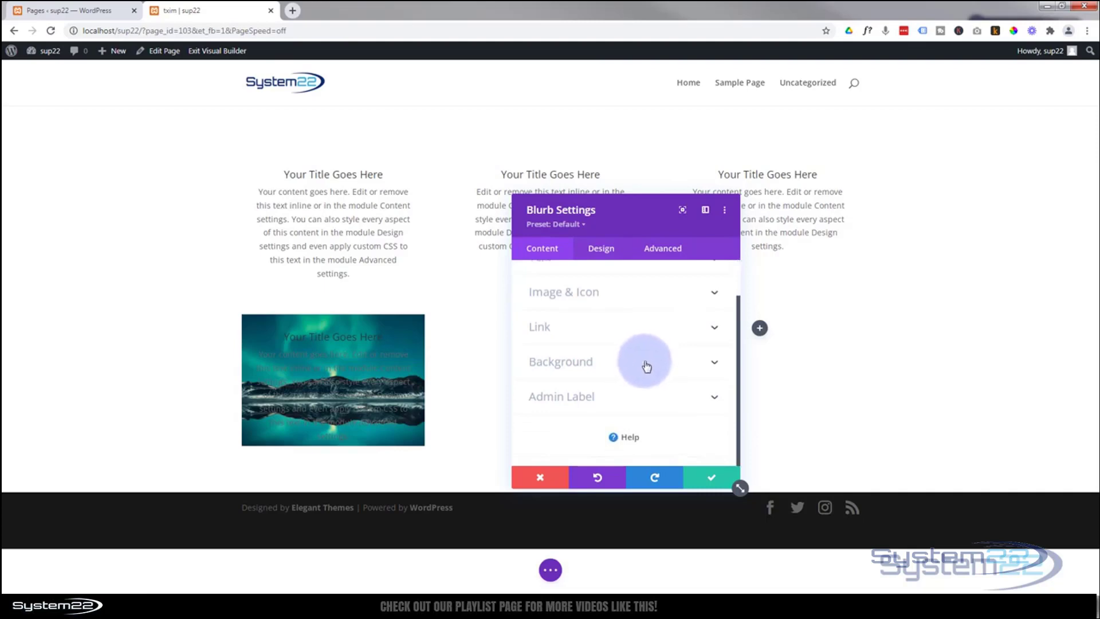
{"action": "left_click", "coordinate": [609, 366]}
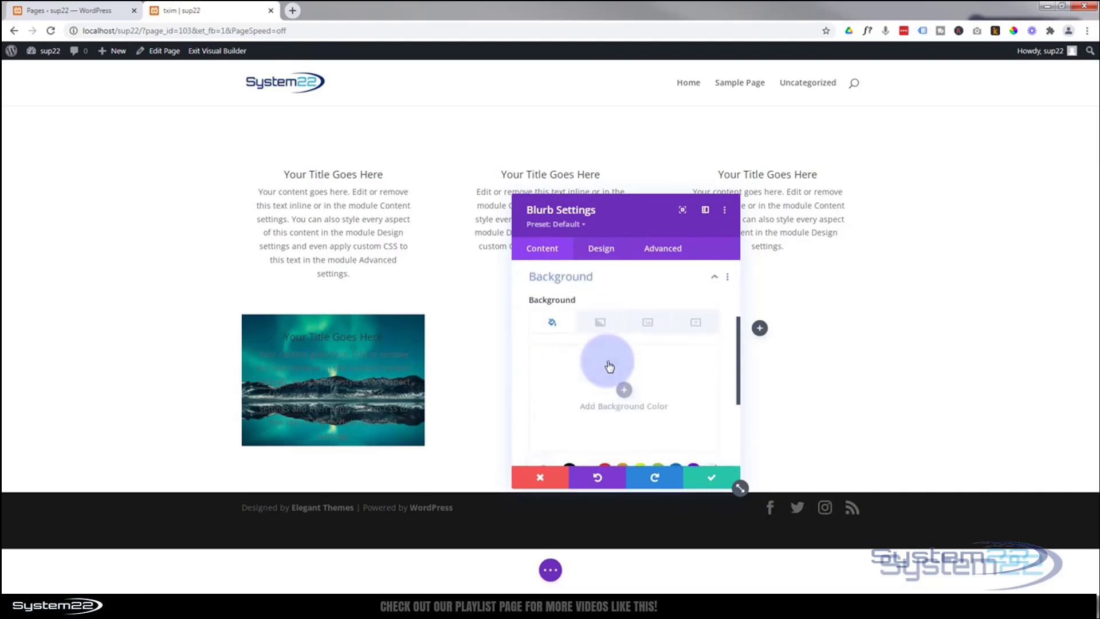
{"action": "left_click", "coordinate": [606, 365]}
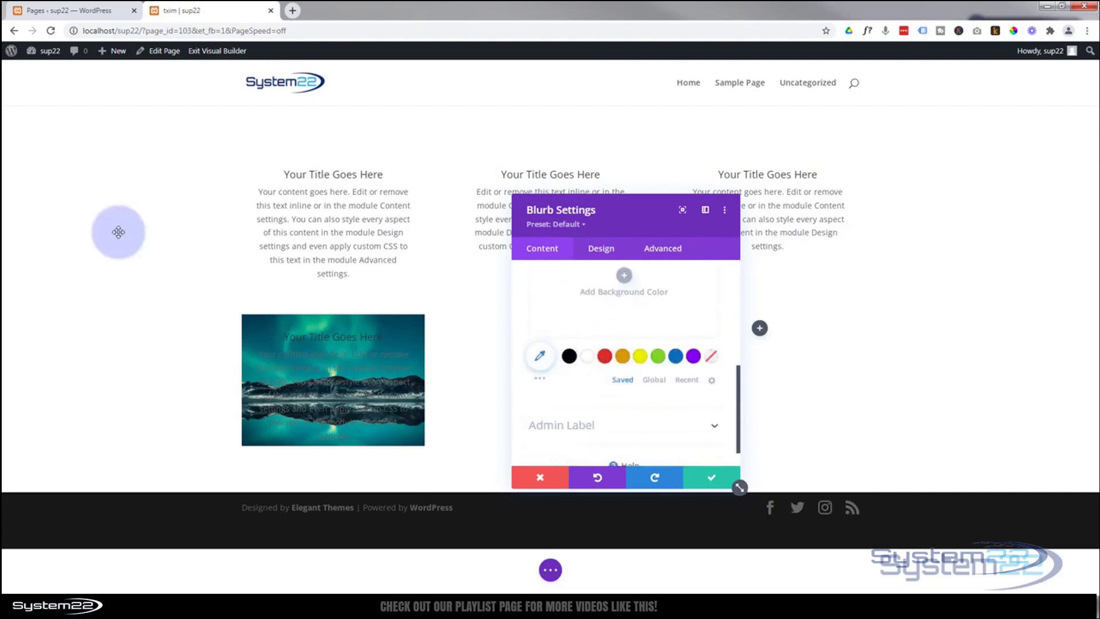
{"action": "left_click", "coordinate": [590, 358]}
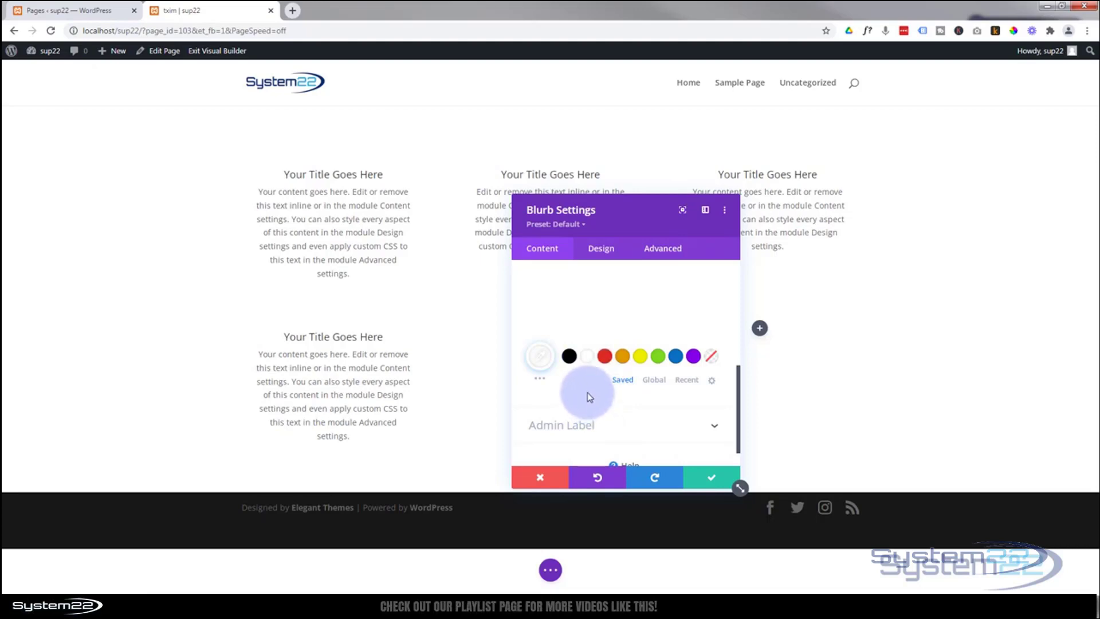
{"action": "scroll", "coordinate": [589, 401], "scroll_direction": "down", "scroll_amount": 1}
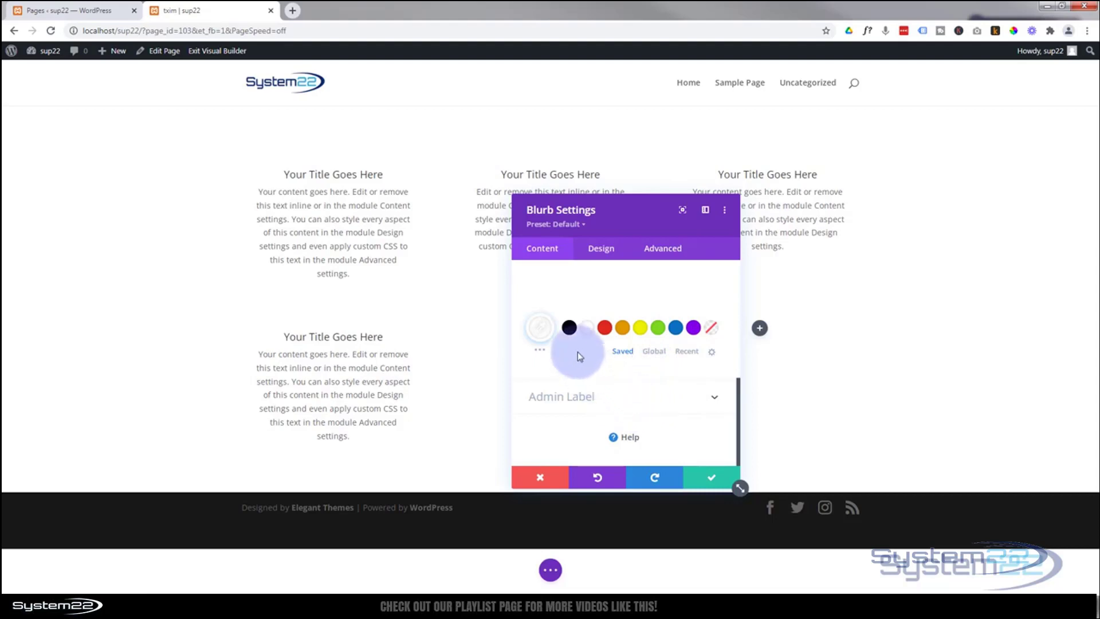
Set the blurb's hover opacity filter to 0% and compare its desktop and hover states
{"action": "left_click", "coordinate": [603, 252]}
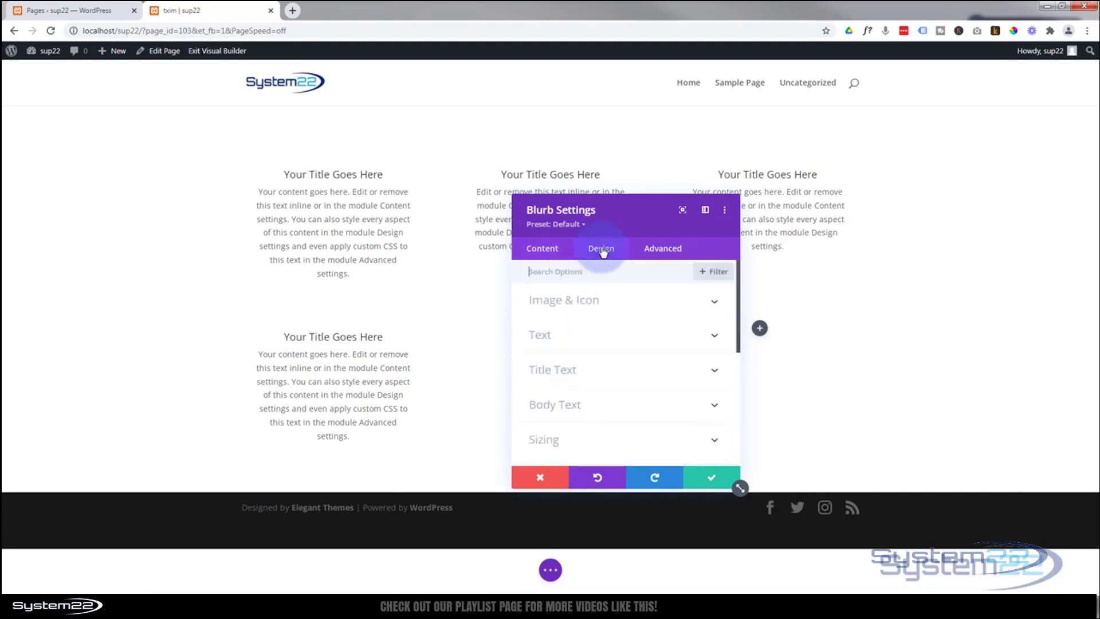
{"action": "scroll", "coordinate": [631, 342], "scroll_direction": "down", "scroll_amount": 5}
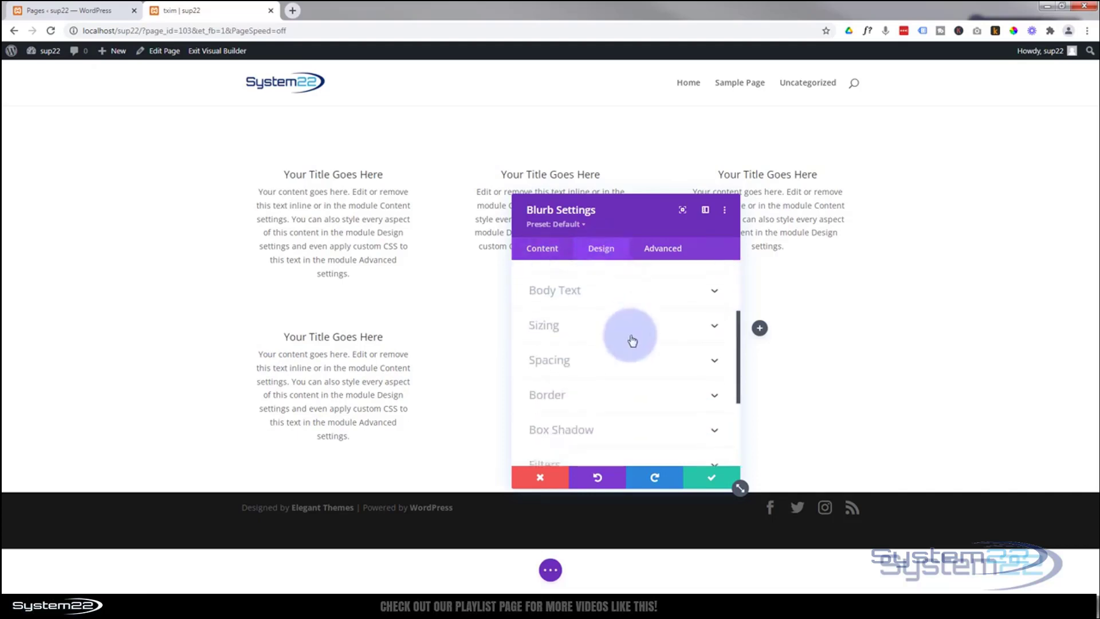
{"action": "left_click", "coordinate": [616, 350]}
{"action": "scroll", "coordinate": [615, 340], "scroll_direction": "down", "scroll_amount": 3}
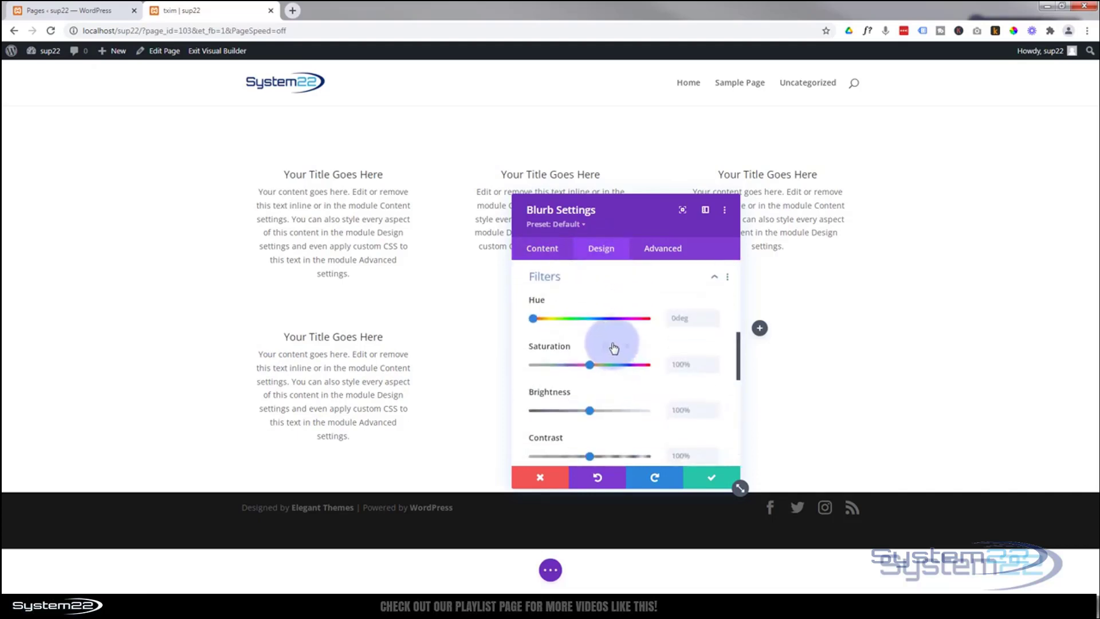
{"action": "scroll", "coordinate": [614, 335], "scroll_direction": "down", "scroll_amount": 3}
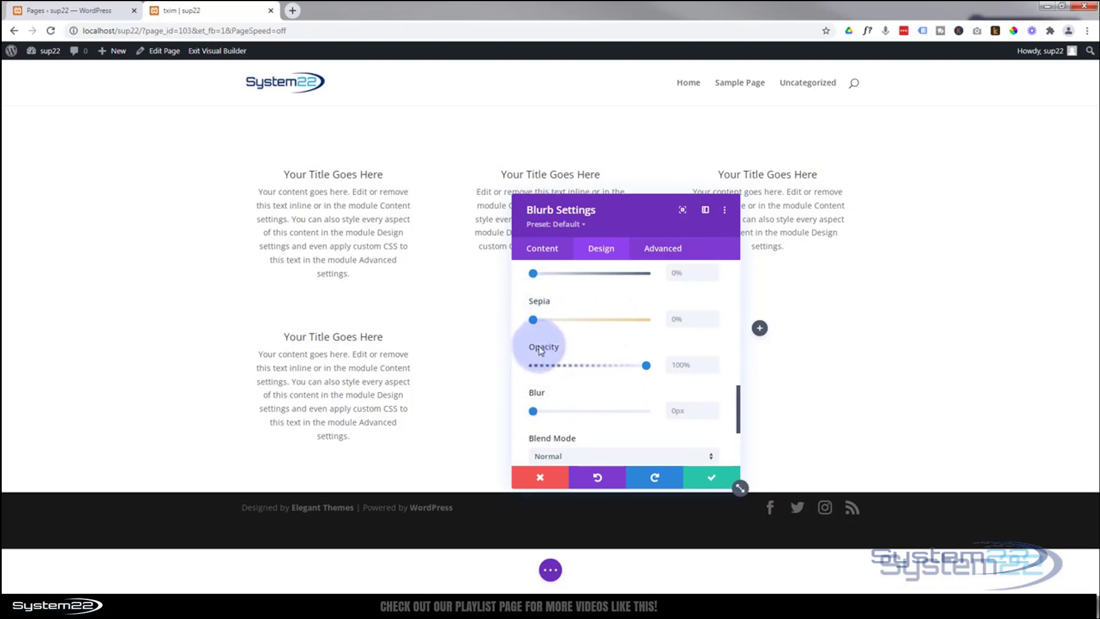
{"action": "mouse_move", "coordinate": [564, 348]}
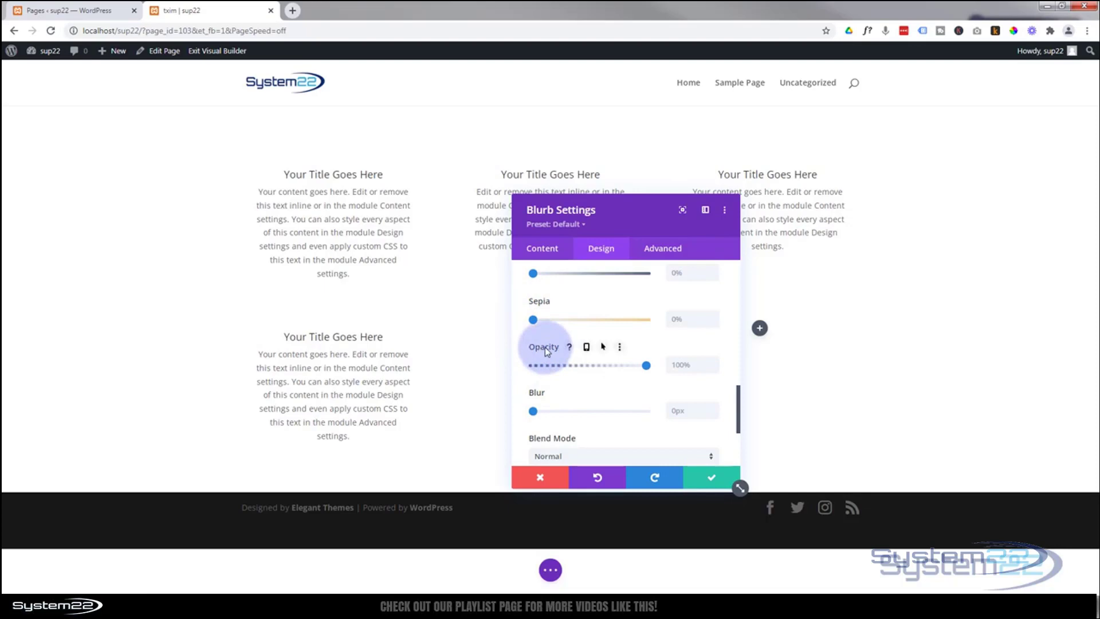
{"action": "left_click", "coordinate": [603, 348]}
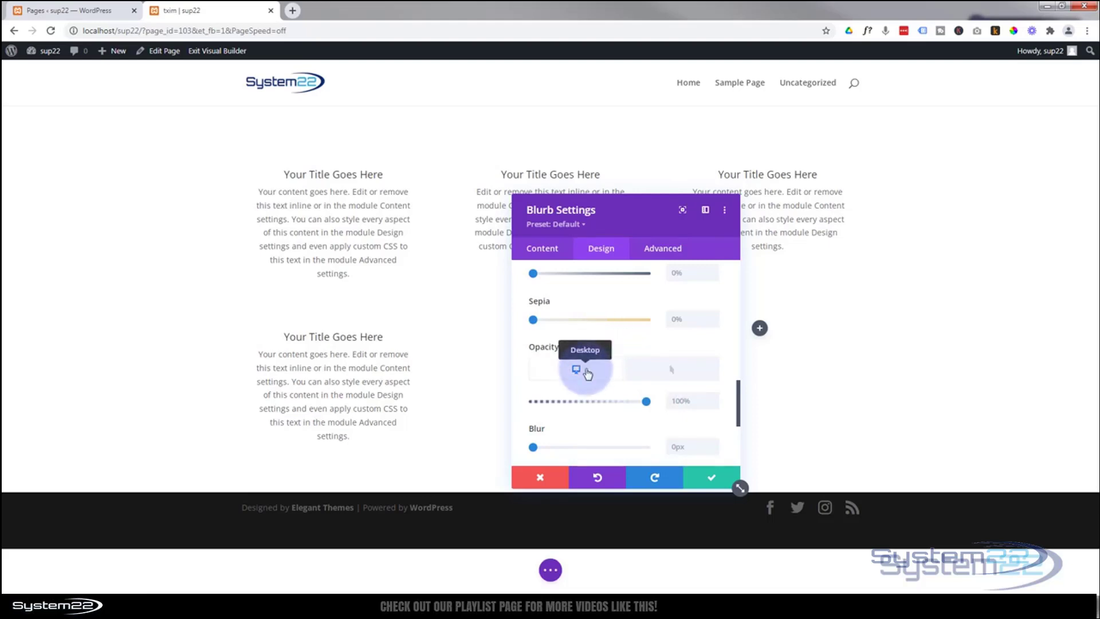
{"action": "left_click", "coordinate": [682, 377]}
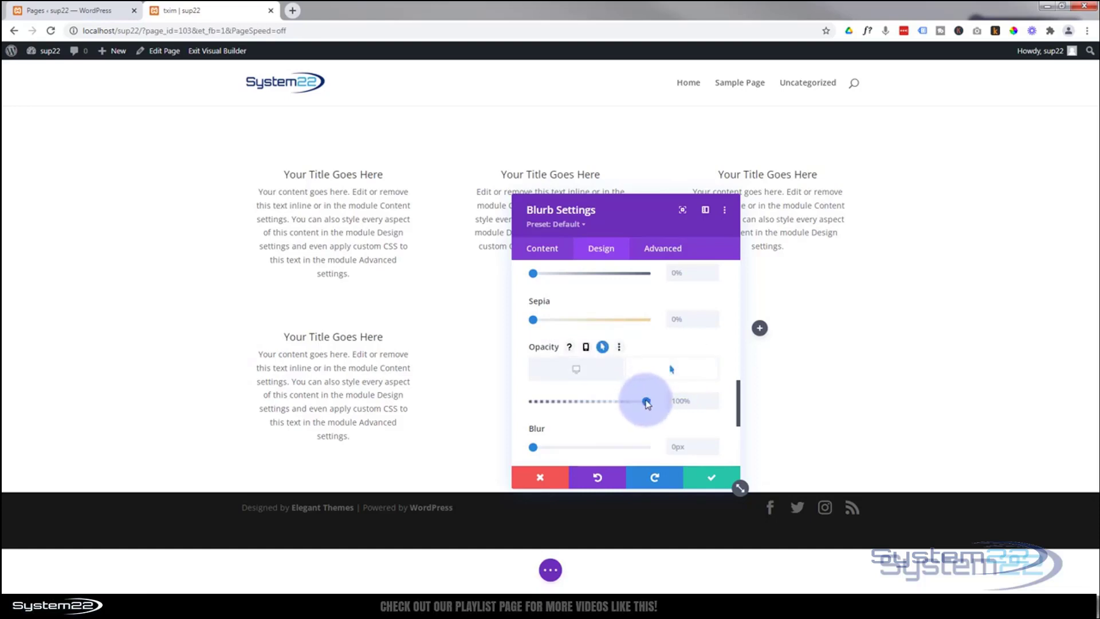
{"action": "left_click_drag", "start_coordinate": [642, 403], "coordinate": [507, 402]}
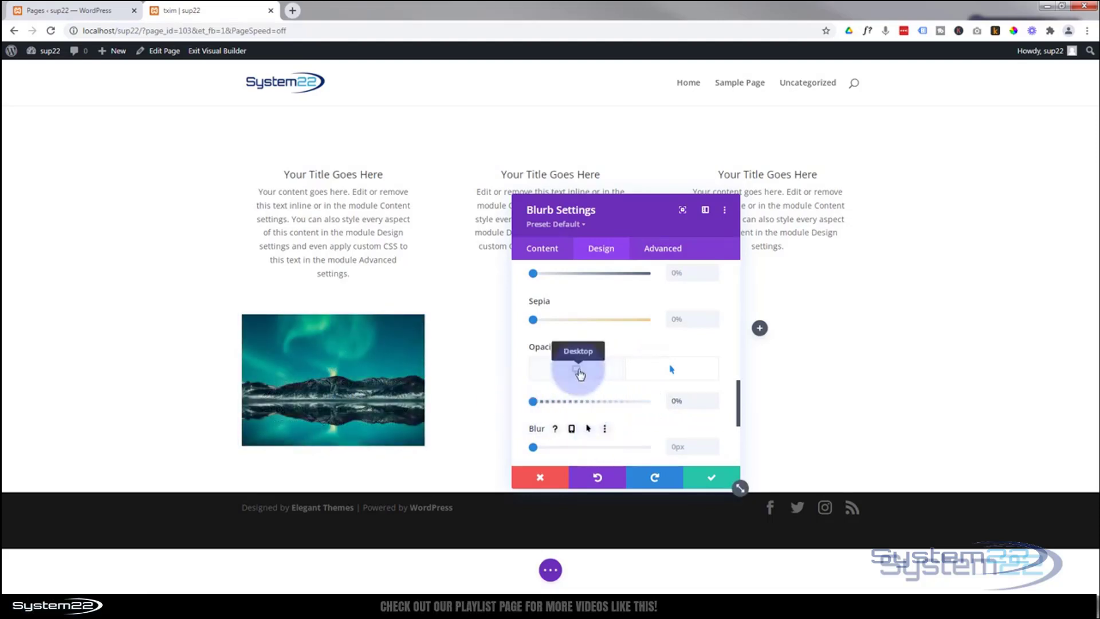
{"action": "left_click", "coordinate": [578, 369]}
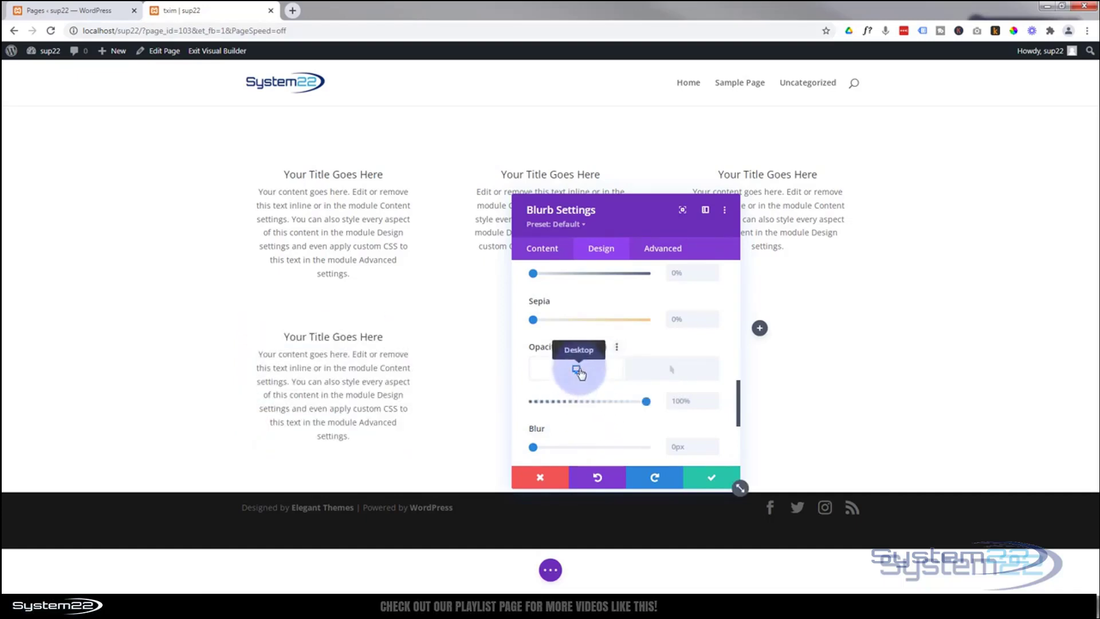
{"action": "left_click", "coordinate": [673, 374]}
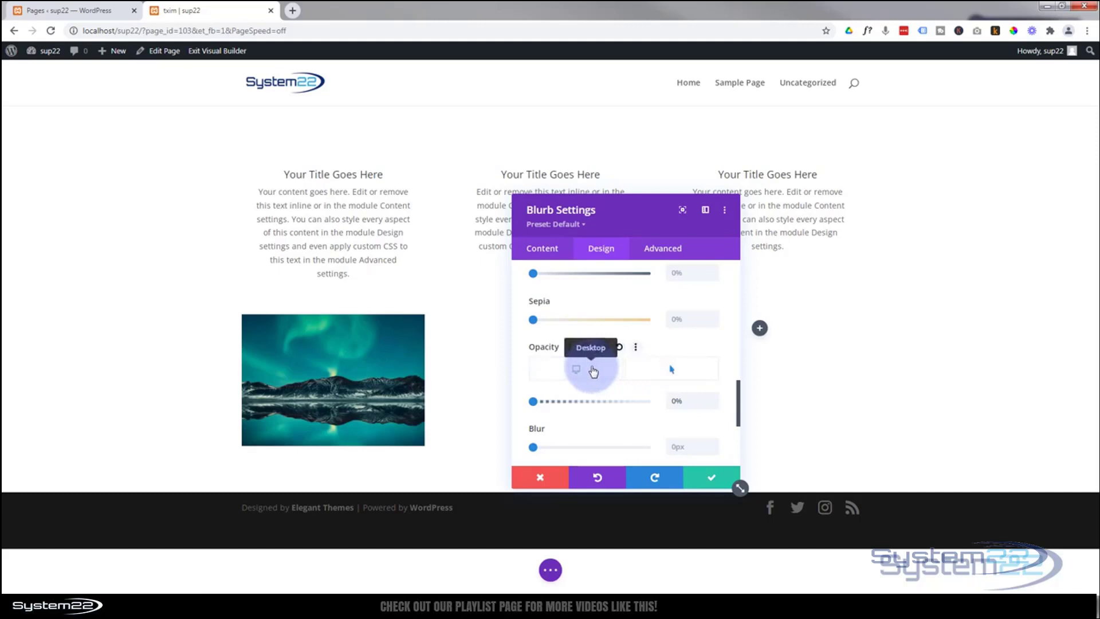
{"action": "left_click", "coordinate": [593, 372]}
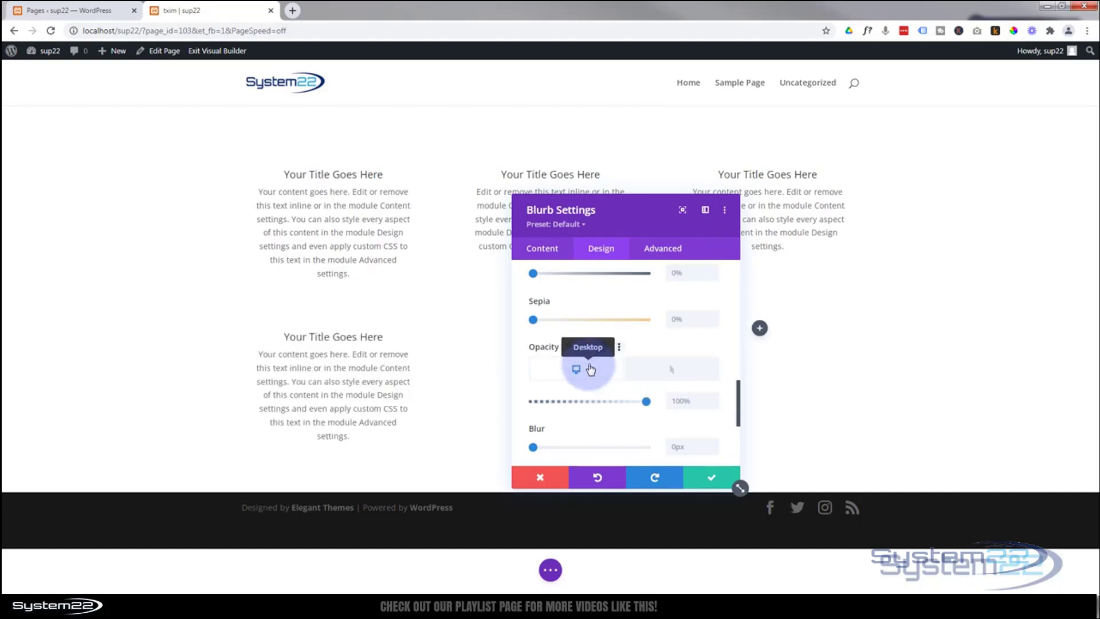
Set the blurb's transition duration to 500ms and its speed curve to Ease-In-Out, and save the blurb settings
{"action": "left_click", "coordinate": [665, 250]}
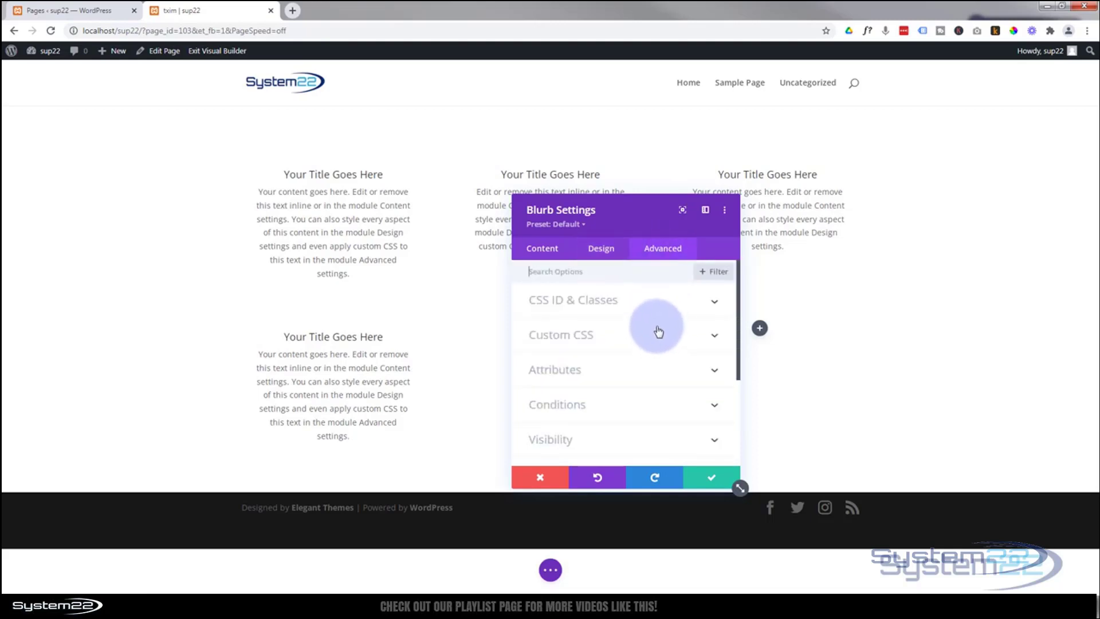
{"action": "scroll", "coordinate": [650, 335], "scroll_direction": "down", "scroll_amount": 2}
{"action": "left_click", "coordinate": [631, 359]}
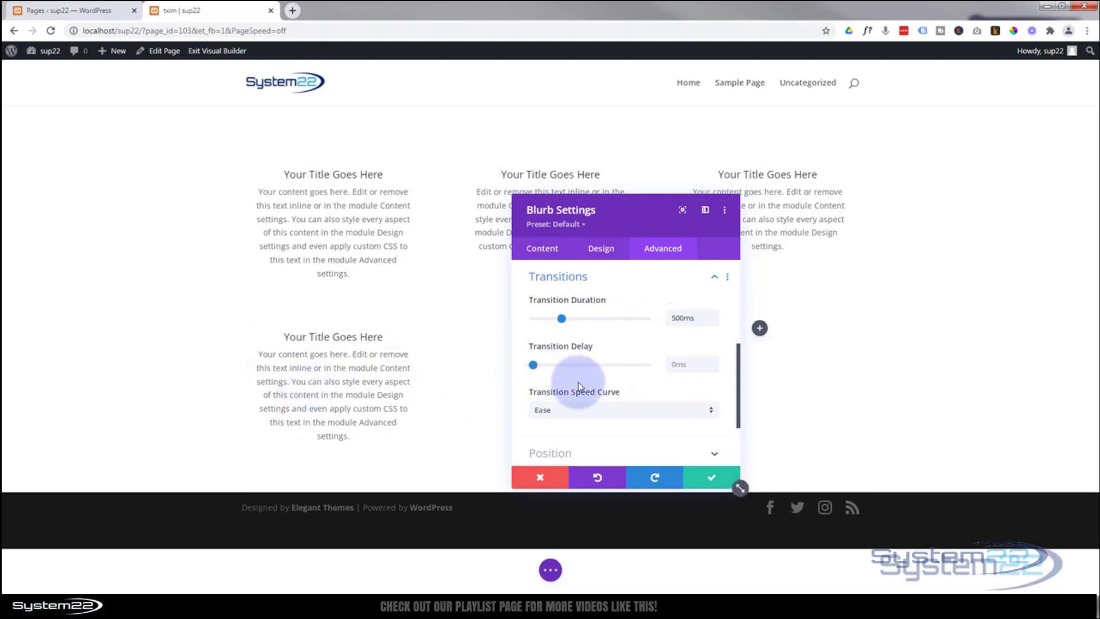
{"action": "left_click", "coordinate": [602, 412]}
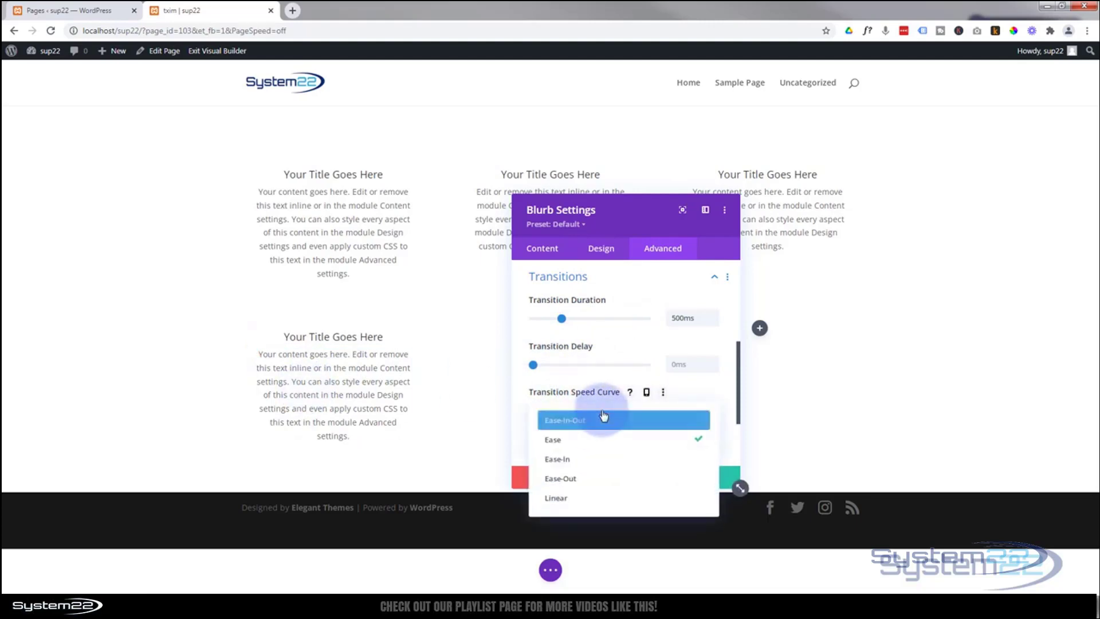
{"action": "left_click", "coordinate": [566, 422]}
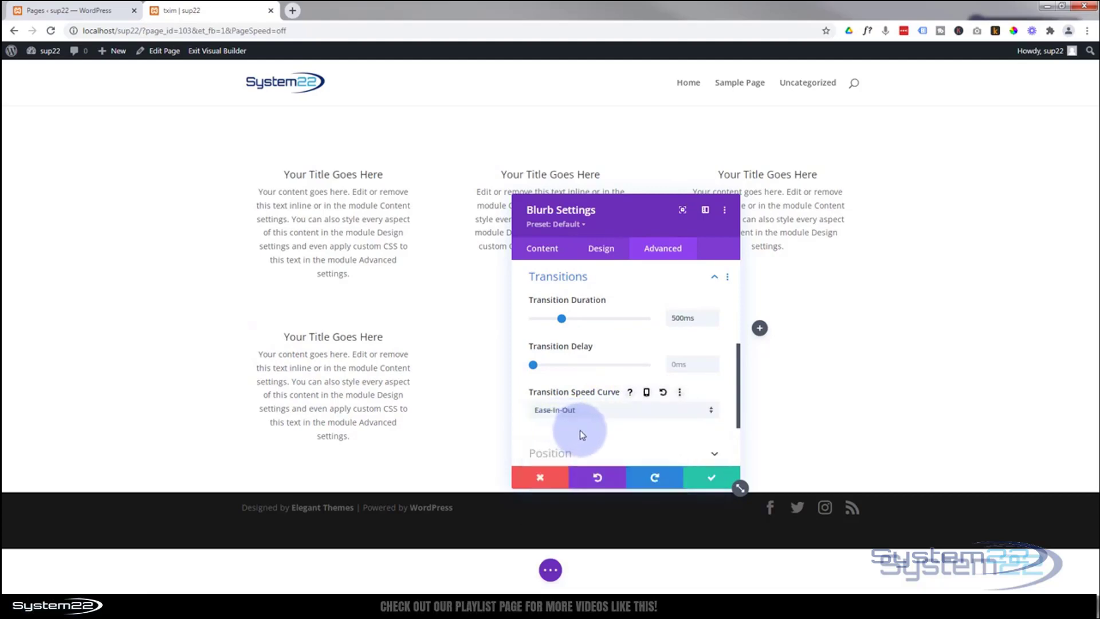
{"action": "left_click", "coordinate": [601, 412]}
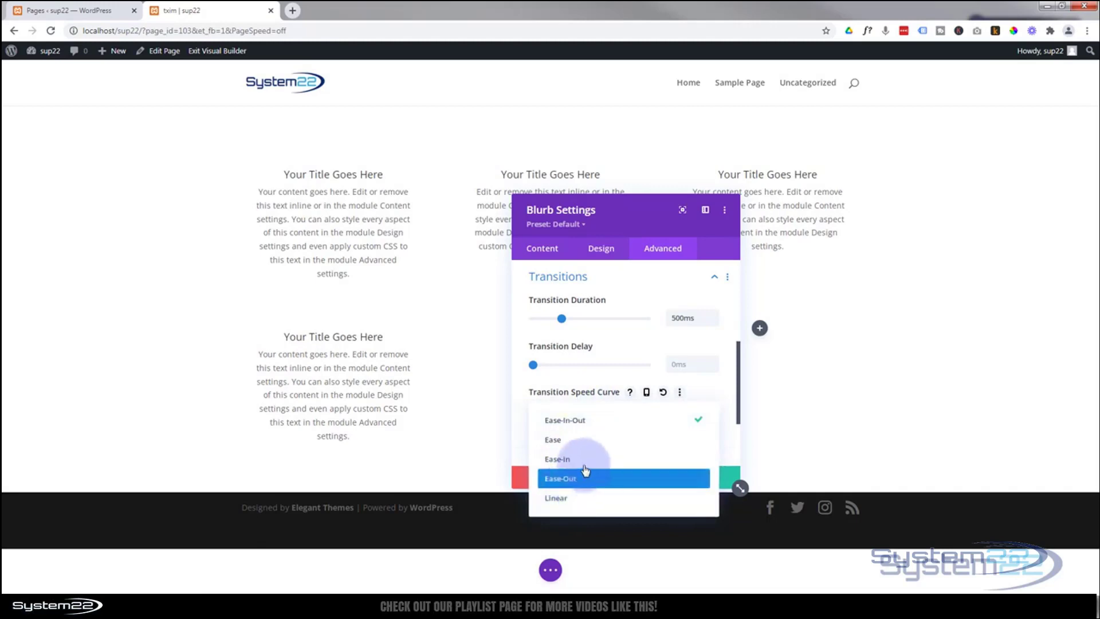
{"action": "left_click", "coordinate": [573, 424]}
{"action": "left_click", "coordinate": [709, 480]}
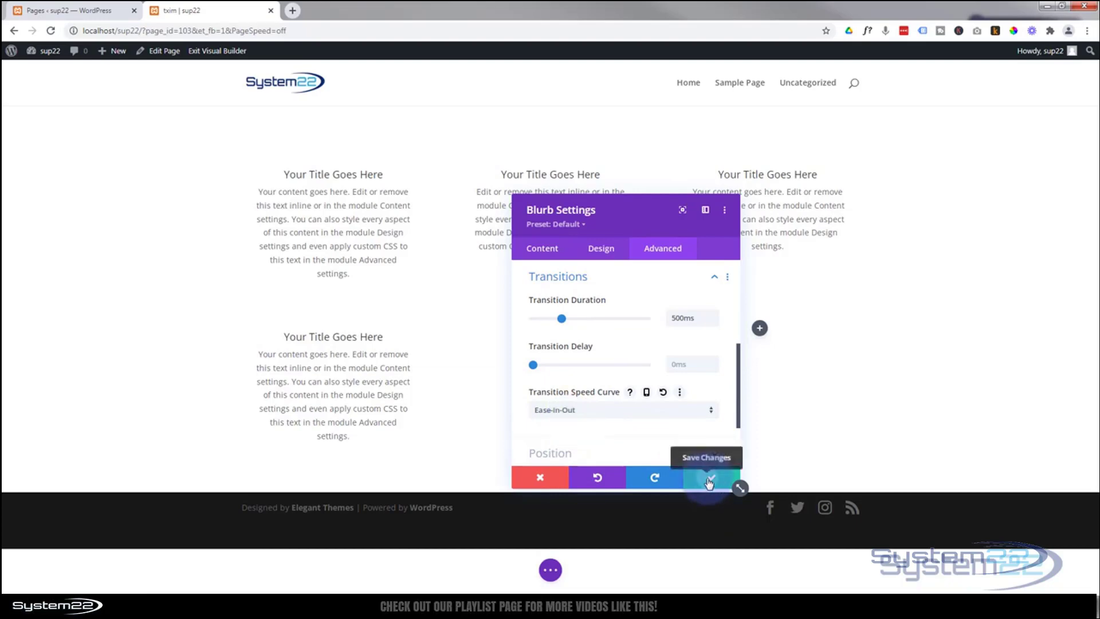
Save the page and exit the visual builder to test the new blurb's hover effect on the front end
{"action": "left_click", "coordinate": [550, 571]}
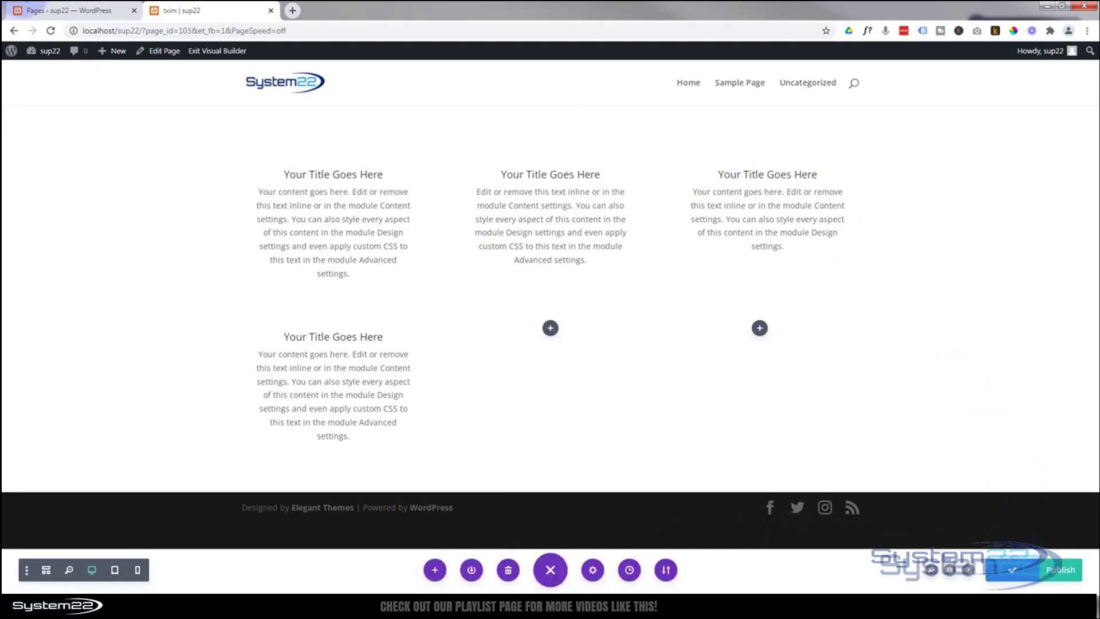
{"action": "left_click", "coordinate": [217, 53]}
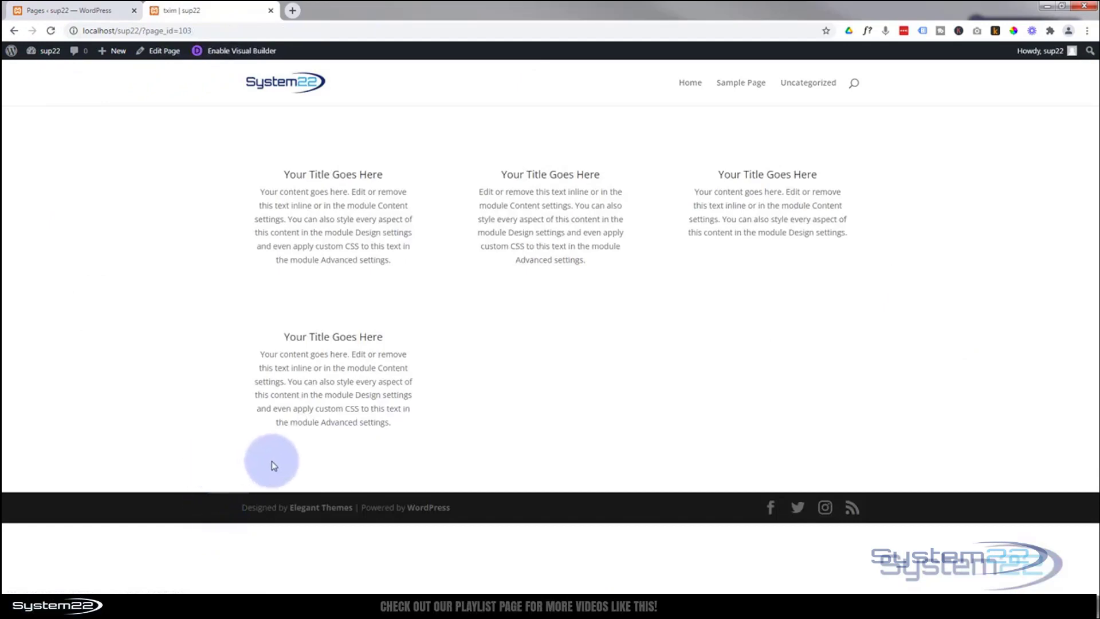
{"action": "mouse_move", "coordinate": [318, 414]}
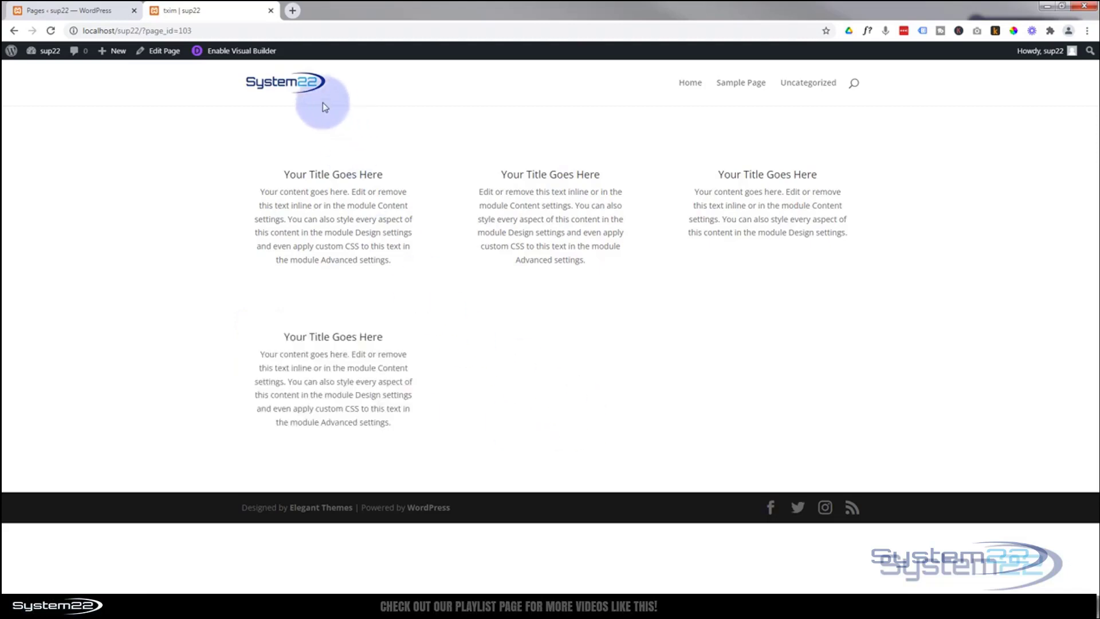
Reopen the page in the visual builder and give the lower row's third column the aurora-over-snow background image, saving the settings
{"action": "left_click", "coordinate": [239, 51]}
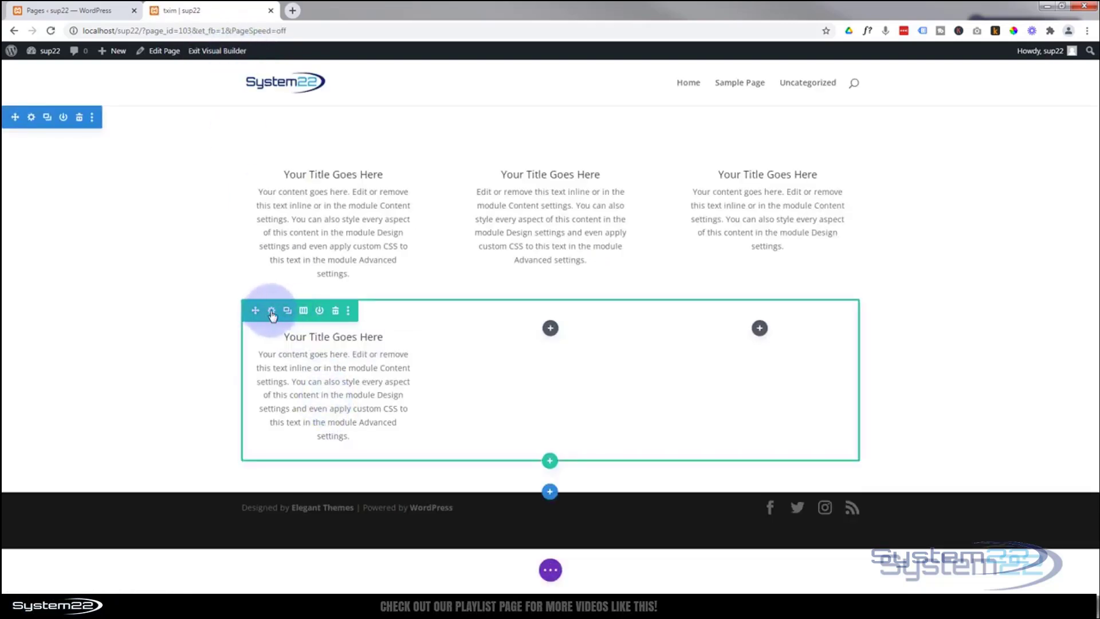
{"action": "left_click", "coordinate": [272, 311]}
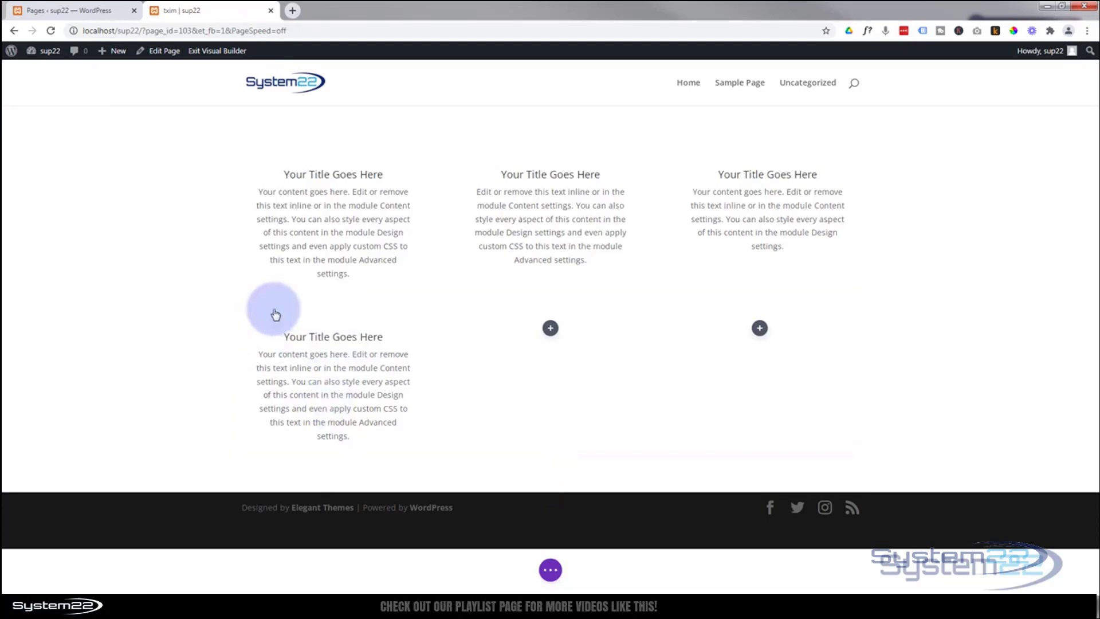
{"action": "left_click", "coordinate": [541, 408]}
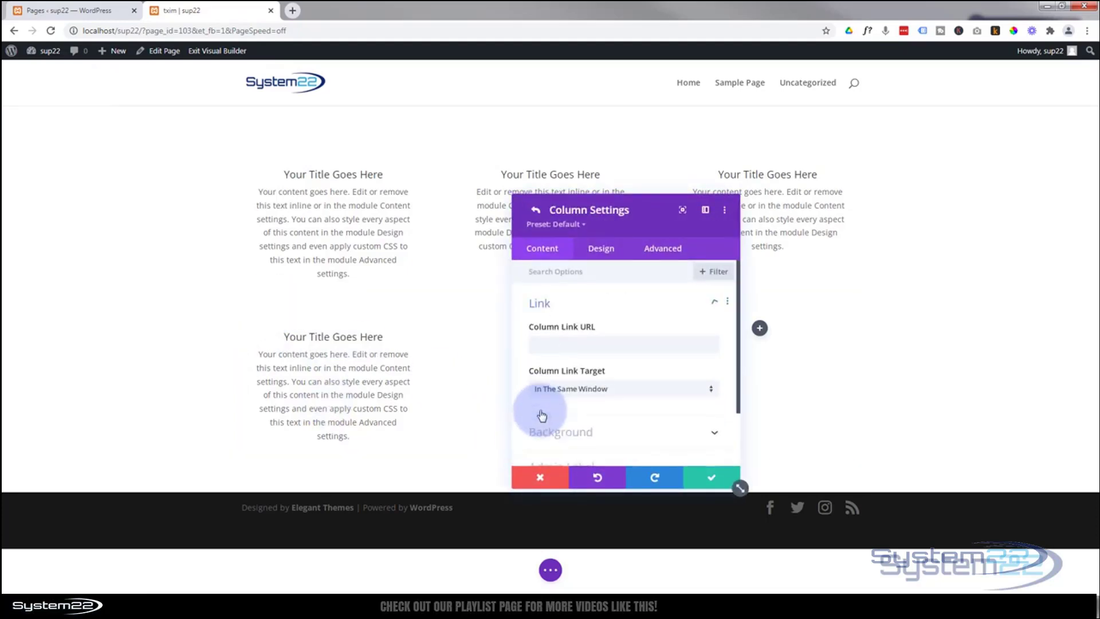
{"action": "left_click", "coordinate": [656, 433]}
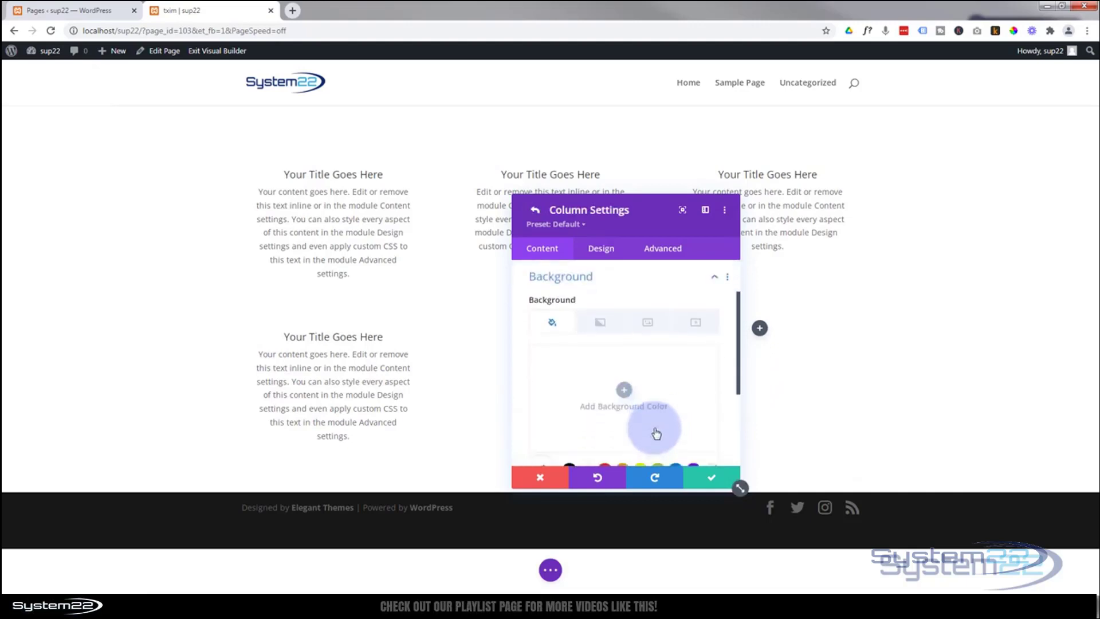
{"action": "left_click", "coordinate": [648, 323]}
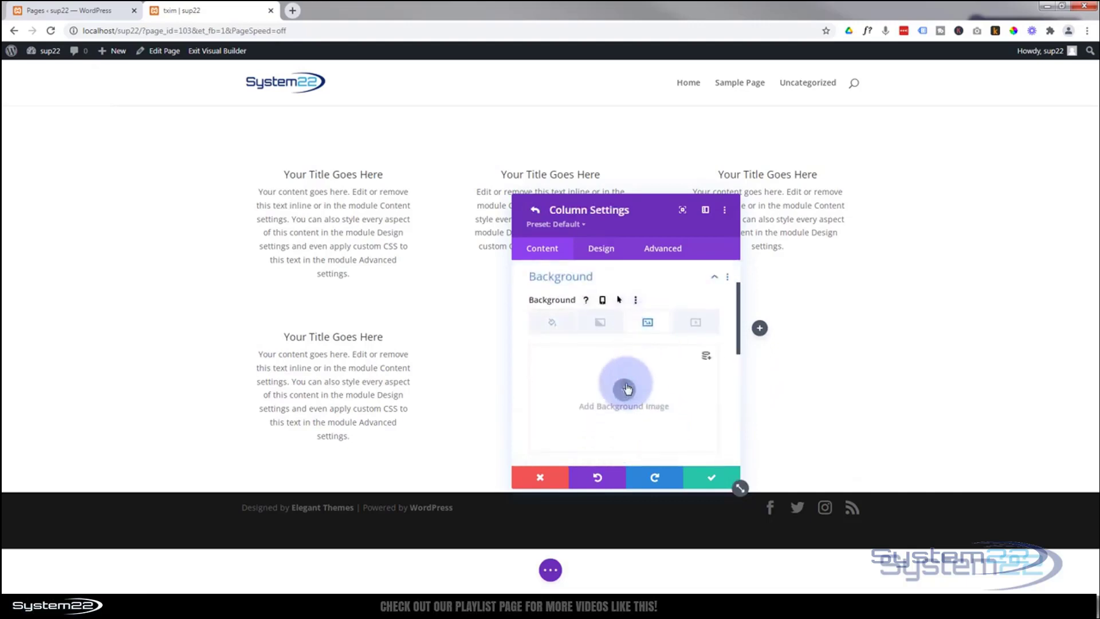
{"action": "left_click", "coordinate": [626, 389]}
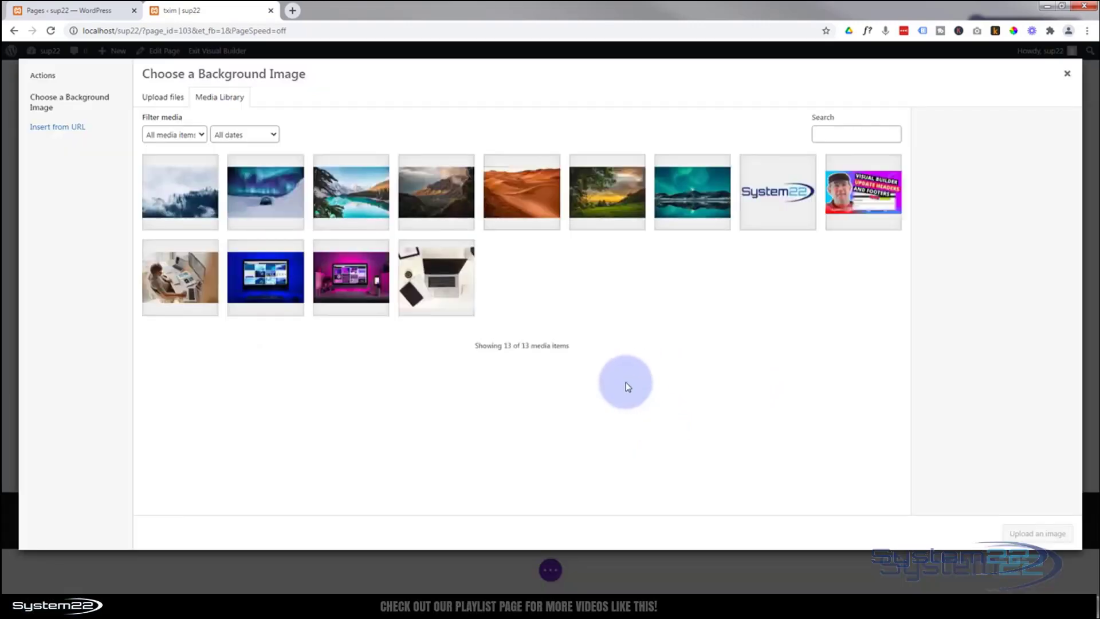
{"action": "left_click", "coordinate": [291, 199]}
{"action": "left_click", "coordinate": [1038, 532]}
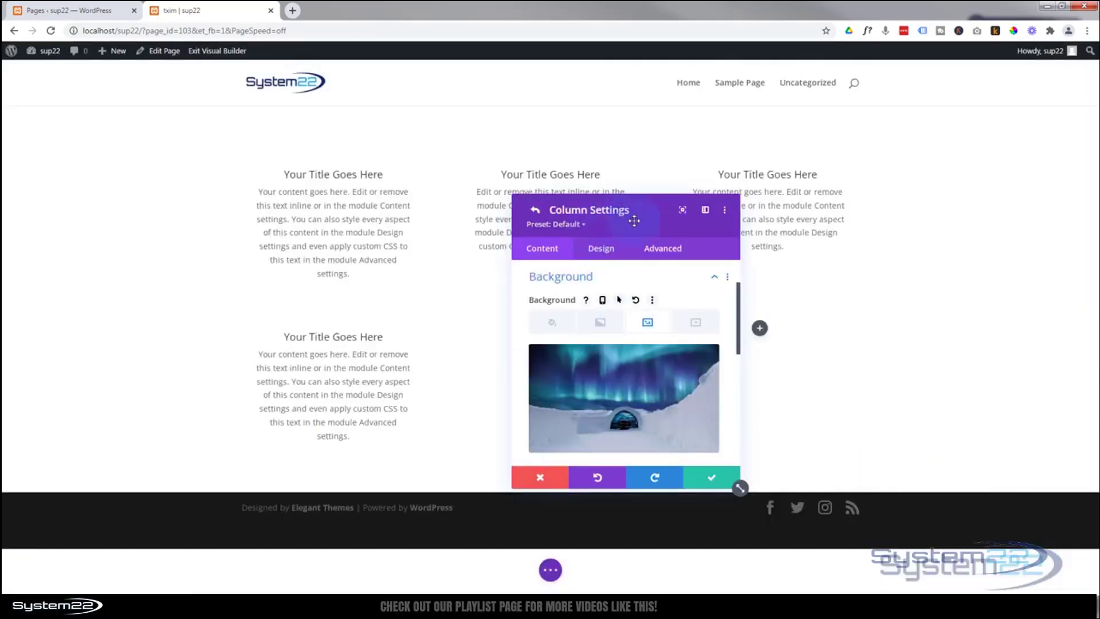
{"action": "left_click_drag", "start_coordinate": [634, 220], "coordinate": [578, 211]}
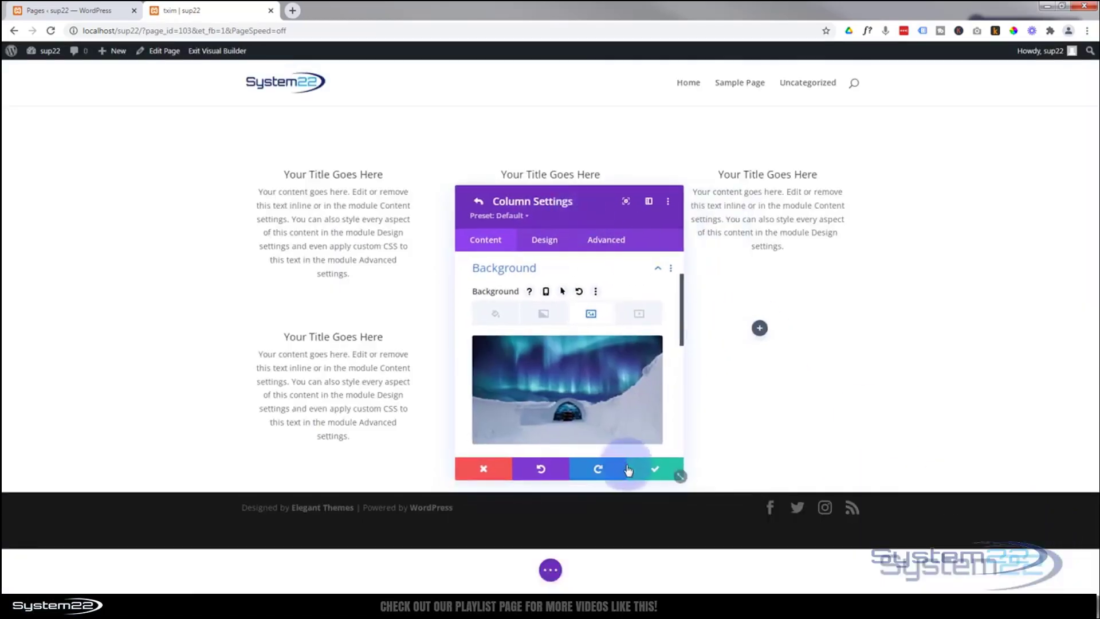
{"action": "left_click", "coordinate": [659, 473]}
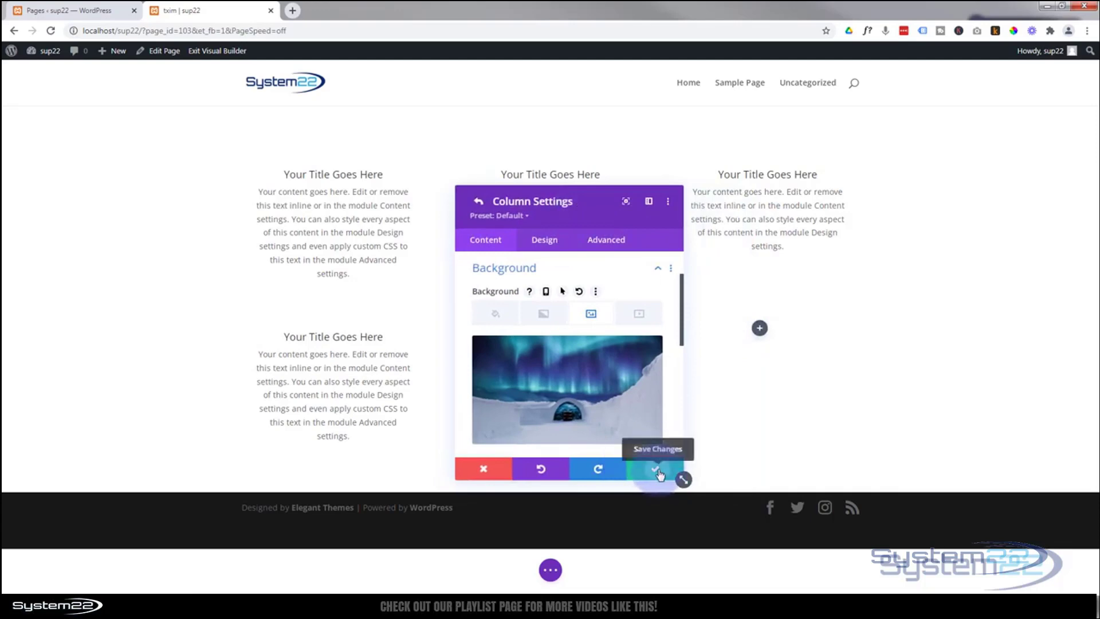
{"action": "left_click", "coordinate": [658, 473]}
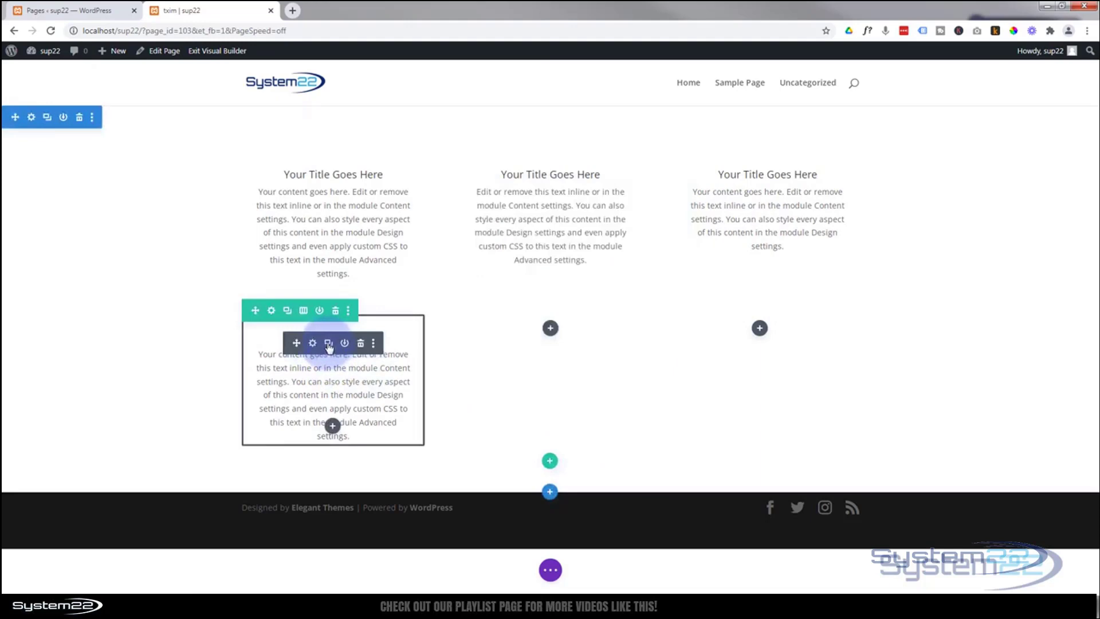
Duplicate the lower row's blurb into the third column and delete the copy's body text from "Design settings" onward, saving the module
{"action": "left_click", "coordinate": [328, 344]}
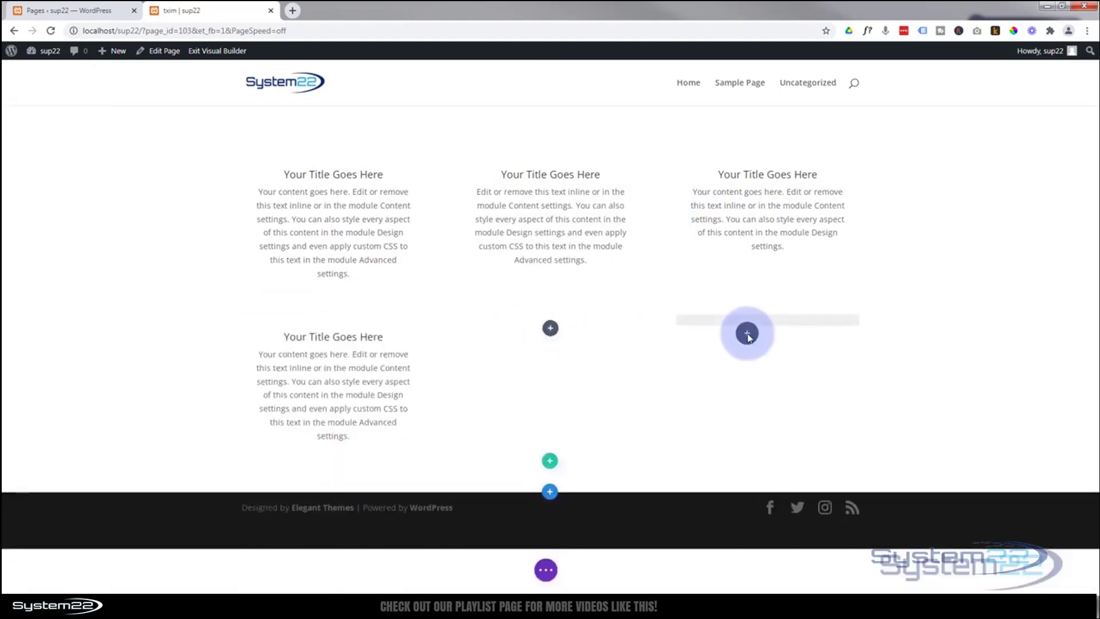
{"action": "left_click_drag", "start_coordinate": [748, 332], "coordinate": [748, 336]}
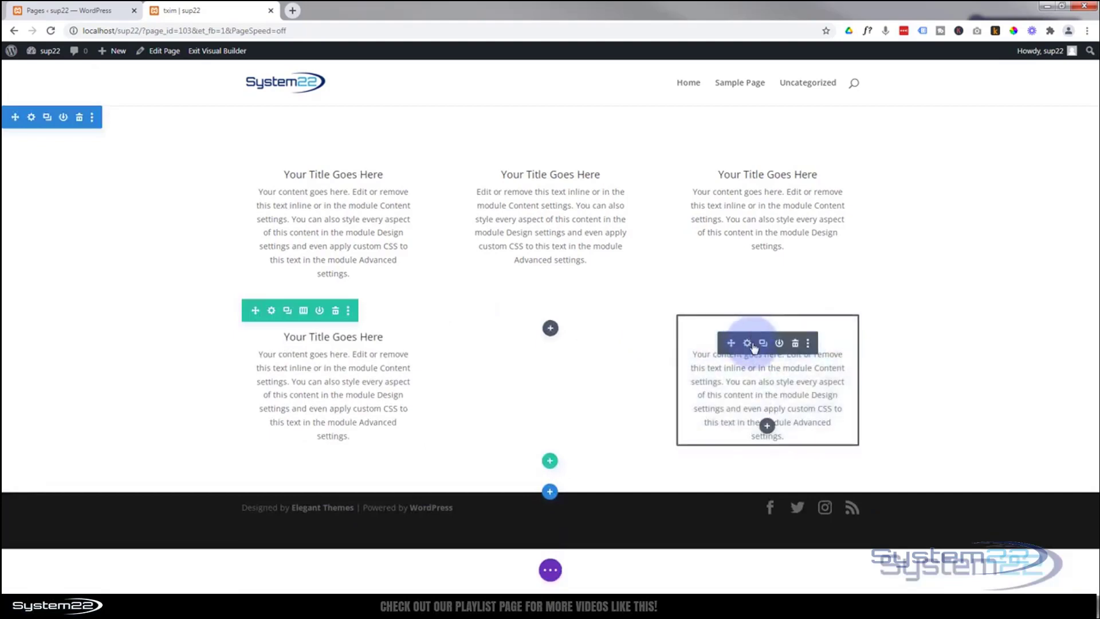
{"action": "left_click", "coordinate": [747, 343]}
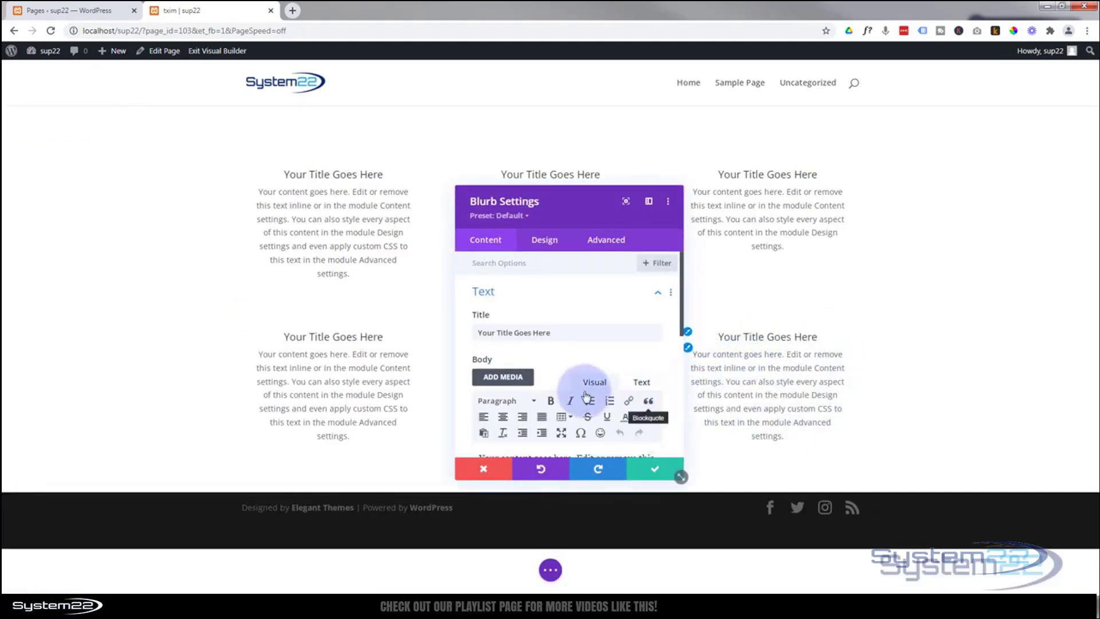
{"action": "scroll", "coordinate": [579, 391], "scroll_direction": "down", "scroll_amount": 2}
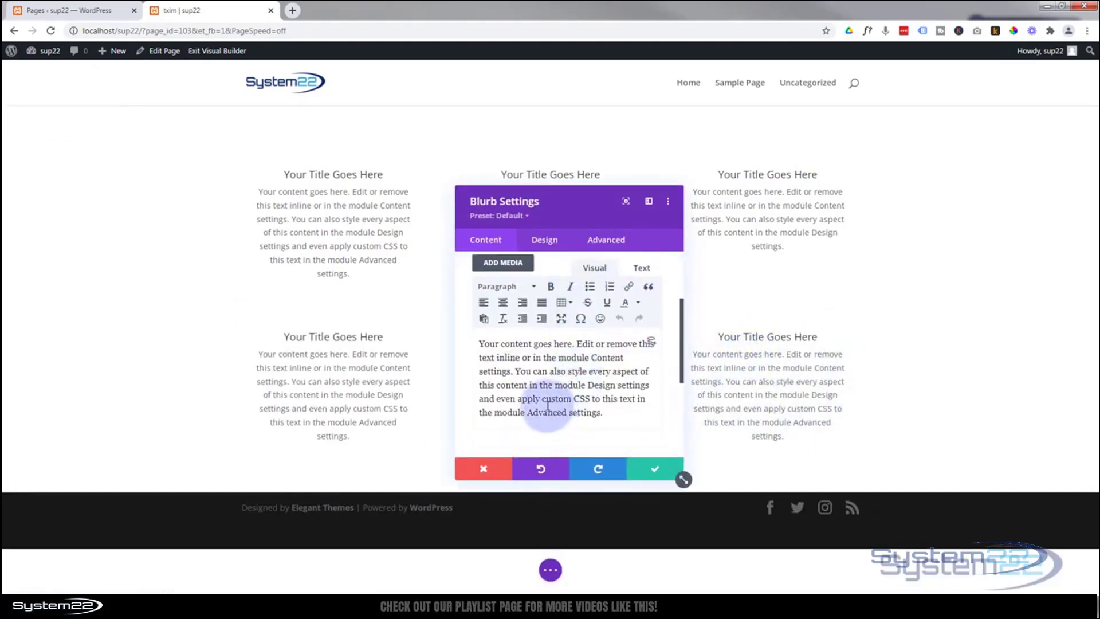
{"action": "left_click_drag", "start_coordinate": [592, 388], "coordinate": [617, 421]}
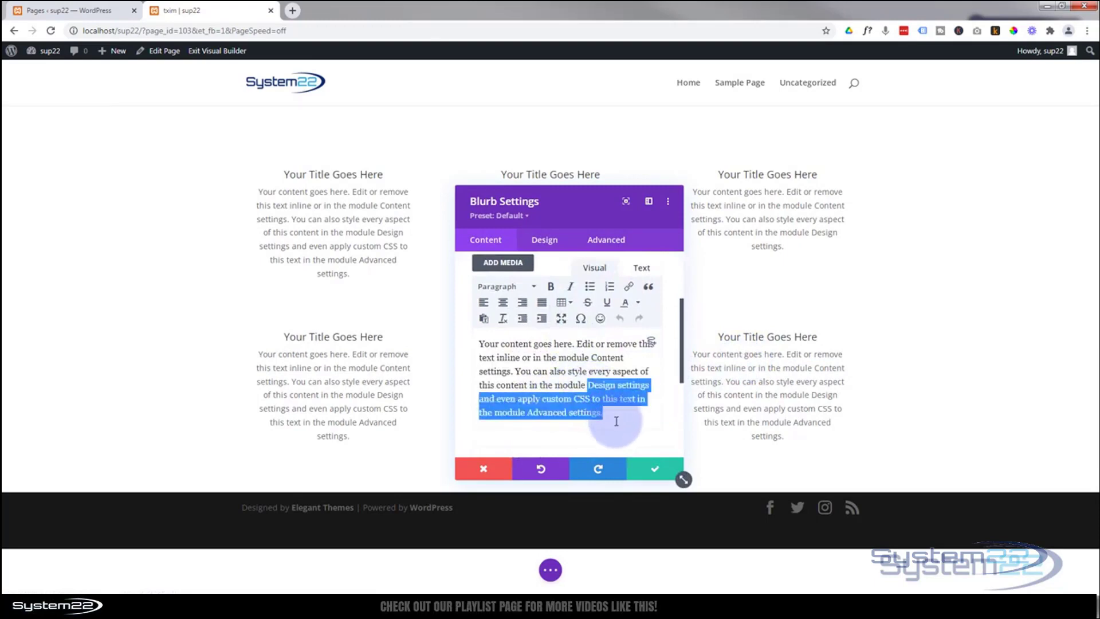
{"action": "key", "text": "BackSpace"}
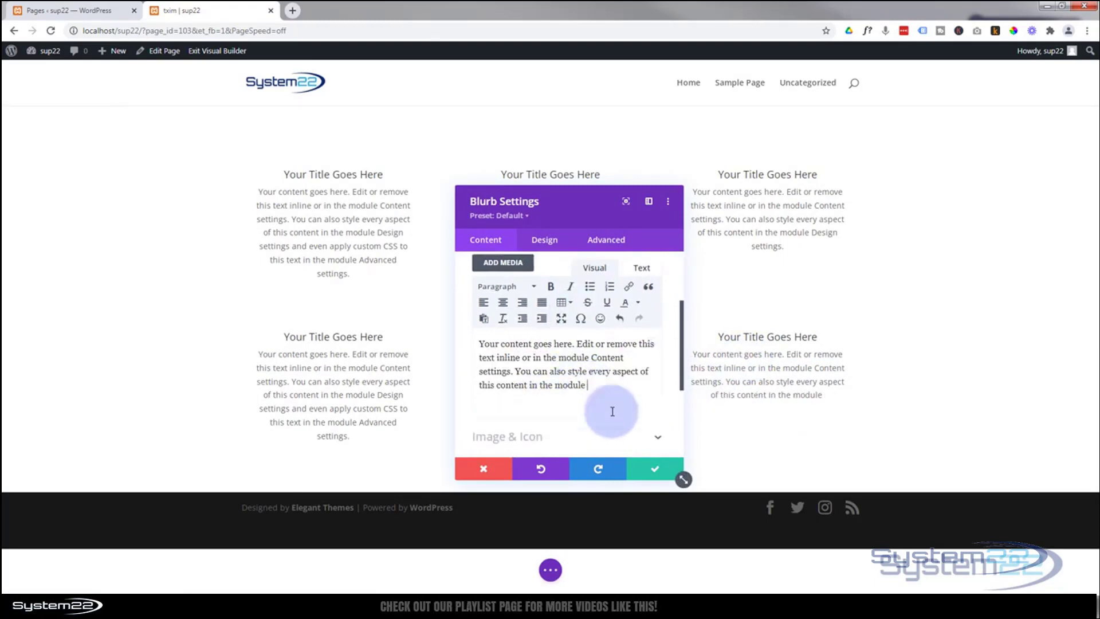
{"action": "left_click", "coordinate": [651, 474]}
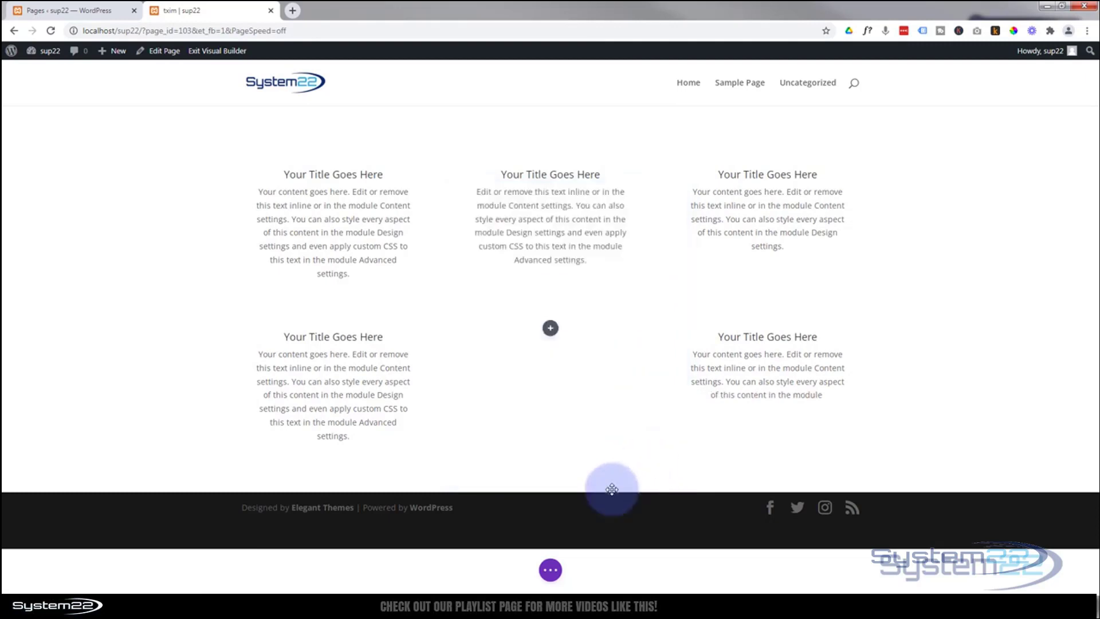
Save the page, exit the visual builder and test the hover effect of the lower row's blurbs on the front end
{"action": "left_click", "coordinate": [550, 569]}
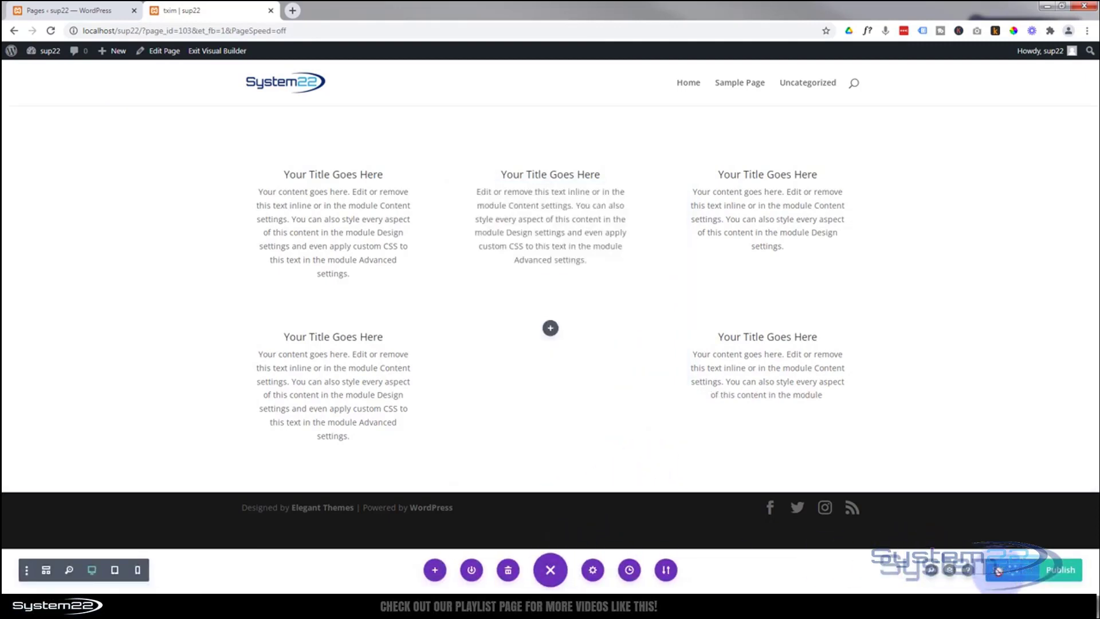
{"action": "left_click", "coordinate": [211, 51]}
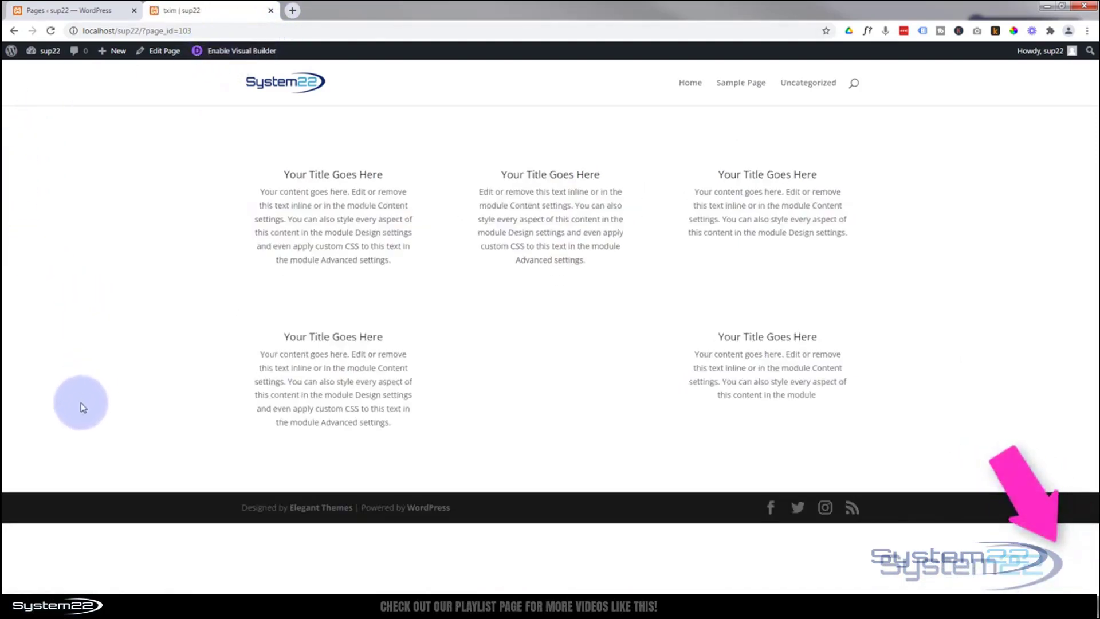
{"action": "mouse_move", "coordinate": [706, 396]}
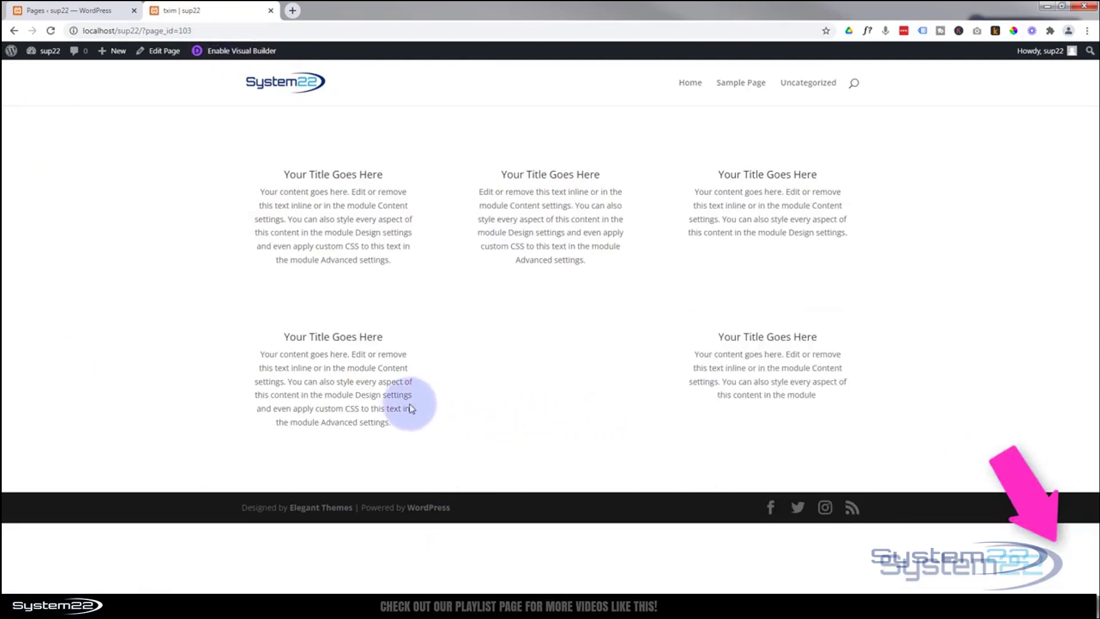
{"action": "mouse_move", "coordinate": [388, 394]}
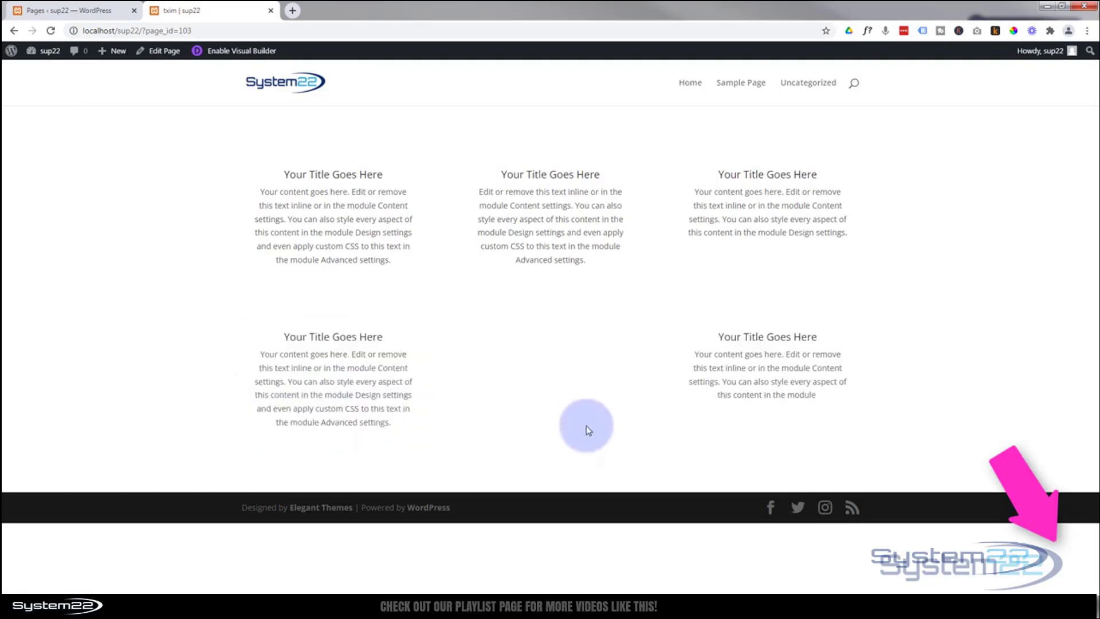
{"action": "mouse_move", "coordinate": [725, 246]}
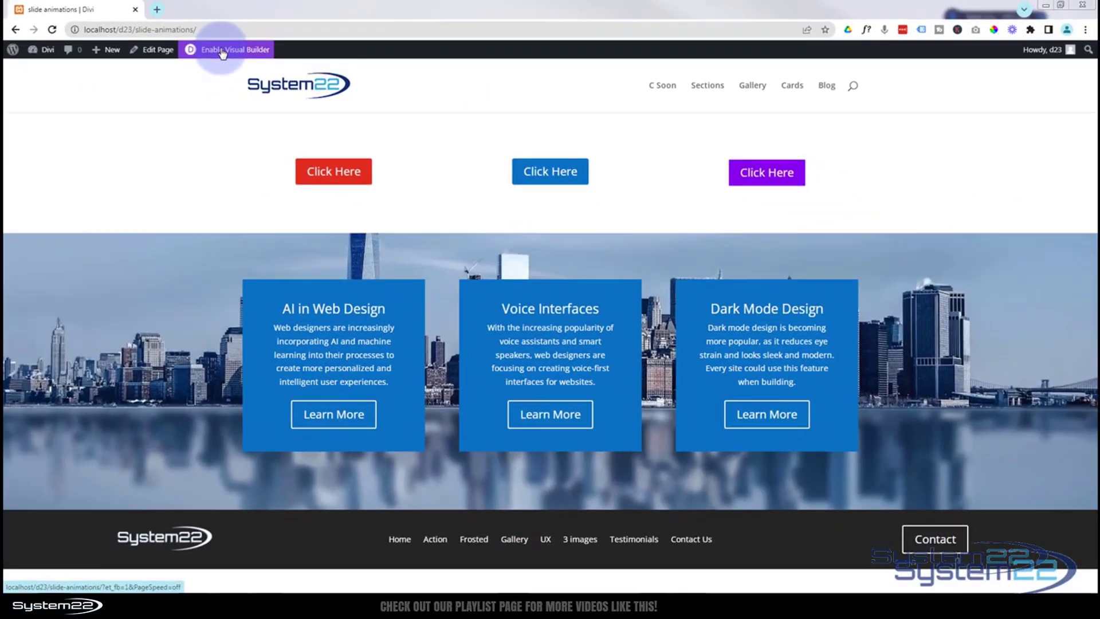
Open the slide animations page in the visual builder and insert a three-column row below the existing row of colored buttons
{"action": "left_click", "coordinate": [223, 51]}
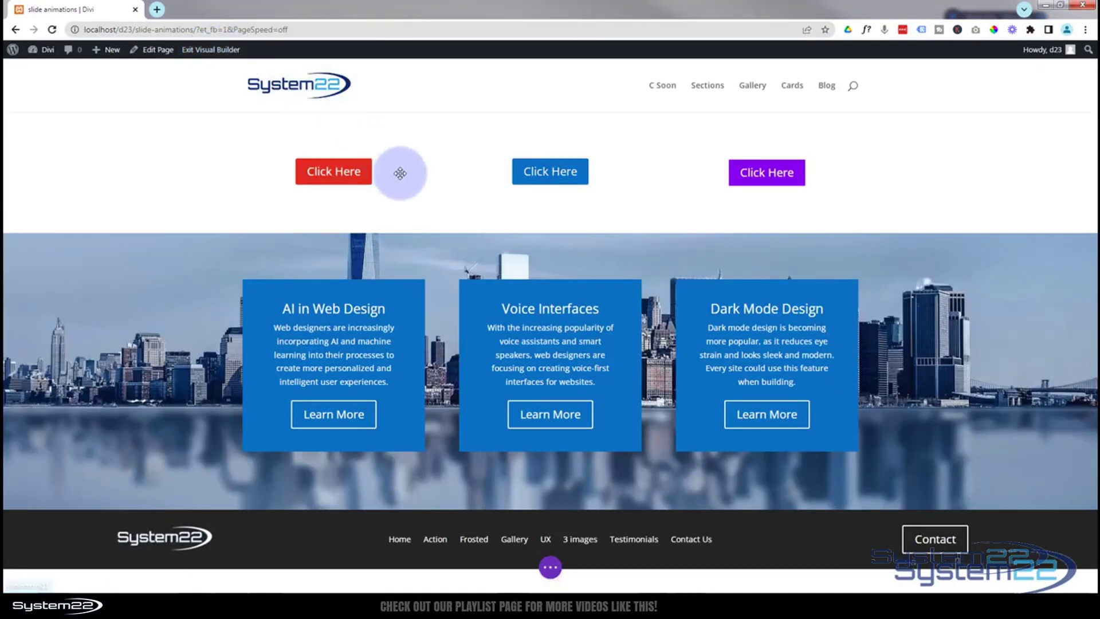
{"action": "mouse_move", "coordinate": [400, 174]}
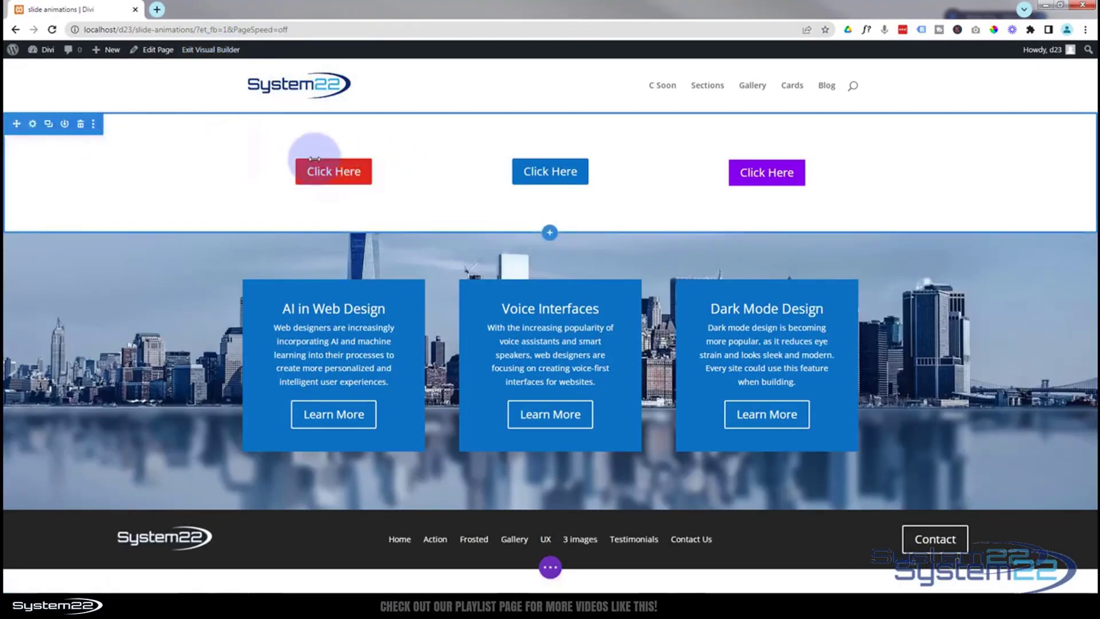
{"action": "mouse_move", "coordinate": [456, 171]}
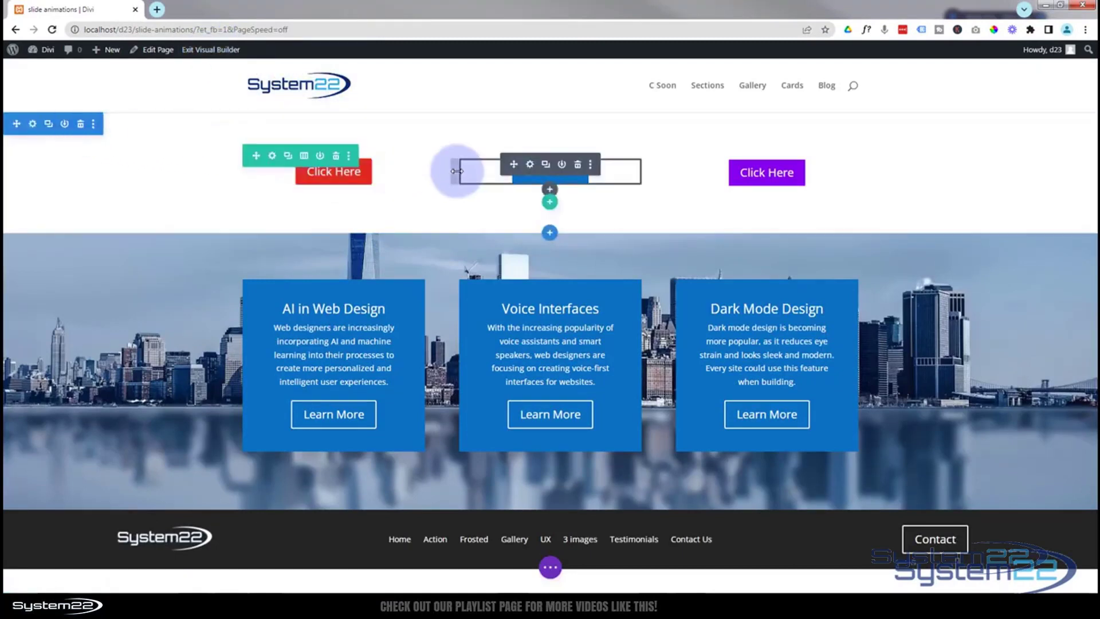
{"action": "left_click", "coordinate": [548, 204]}
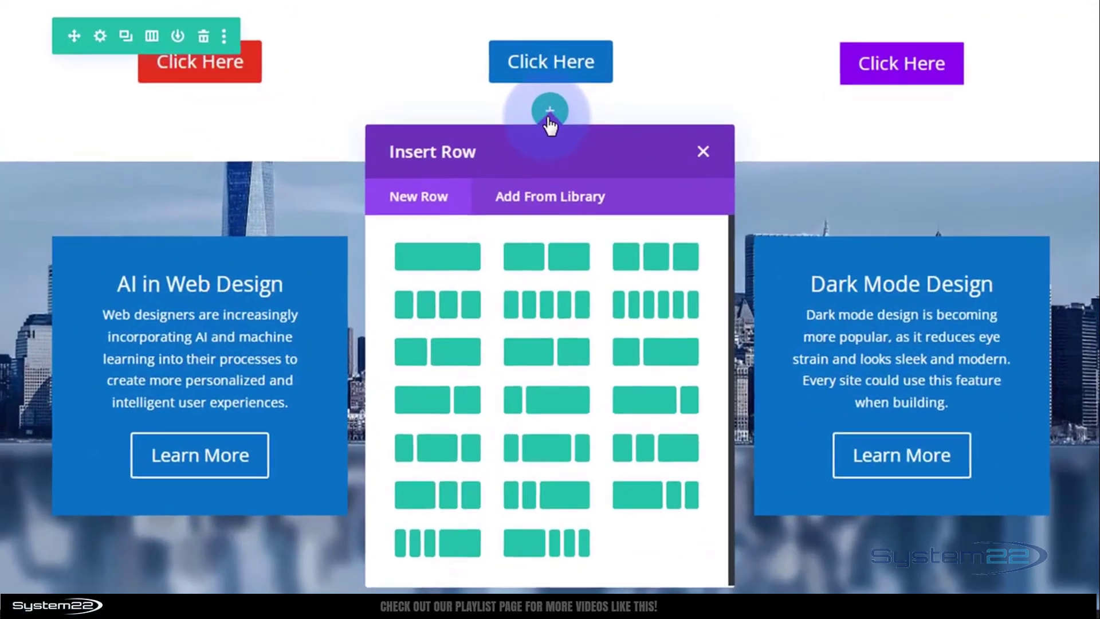
{"action": "left_click", "coordinate": [658, 261]}
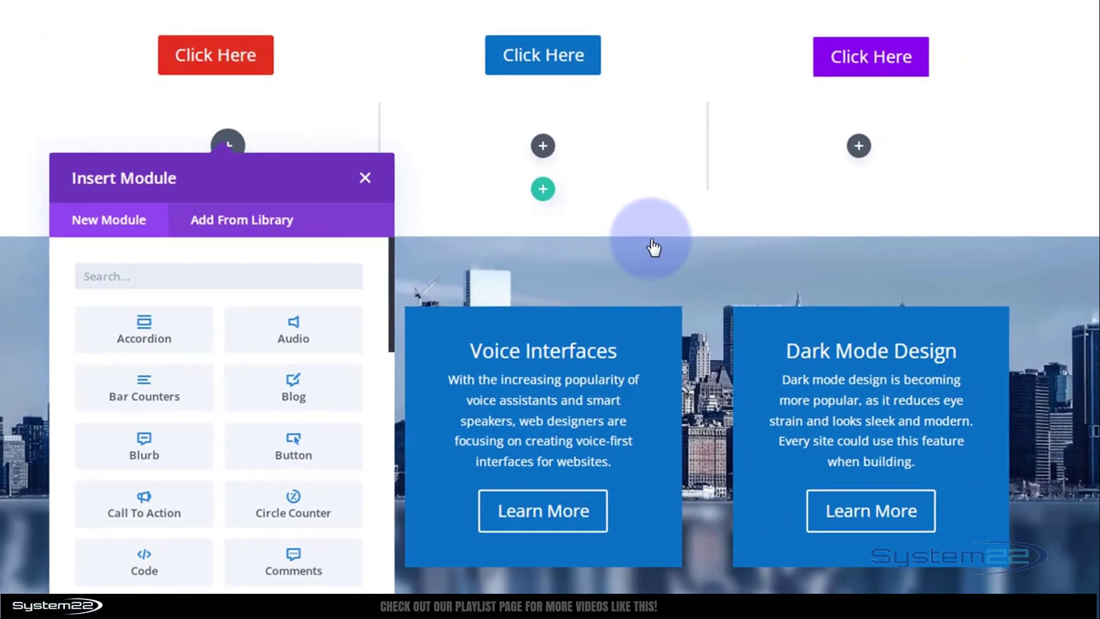
Add a Button module to the new row's first column, center its alignment and save it
{"action": "left_click", "coordinate": [293, 453]}
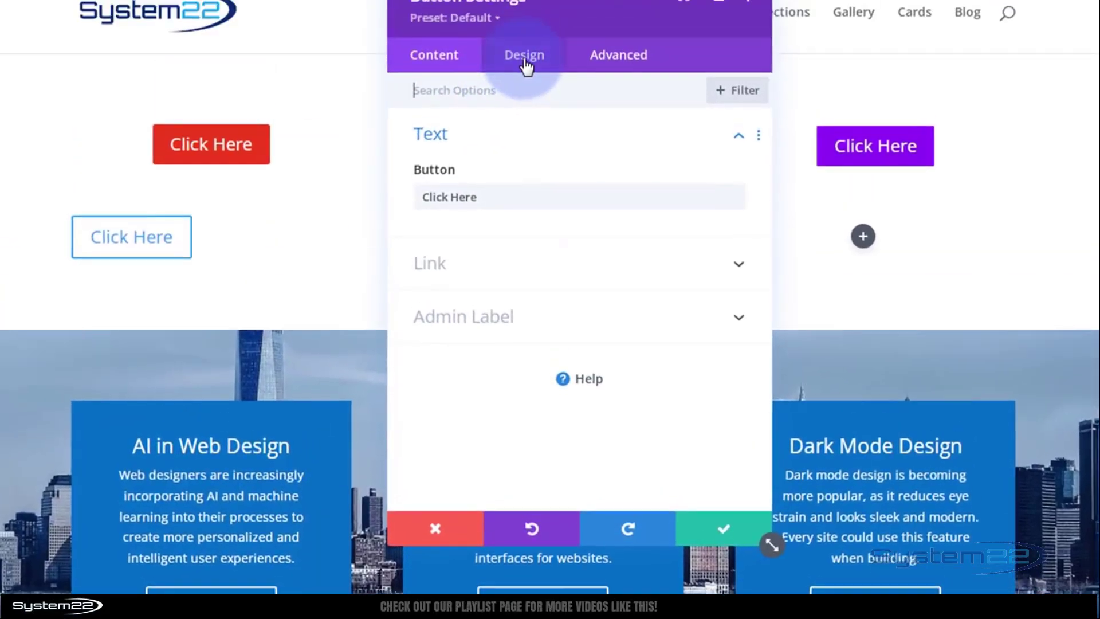
{"action": "left_click", "coordinate": [525, 62]}
{"action": "left_click", "coordinate": [569, 143]}
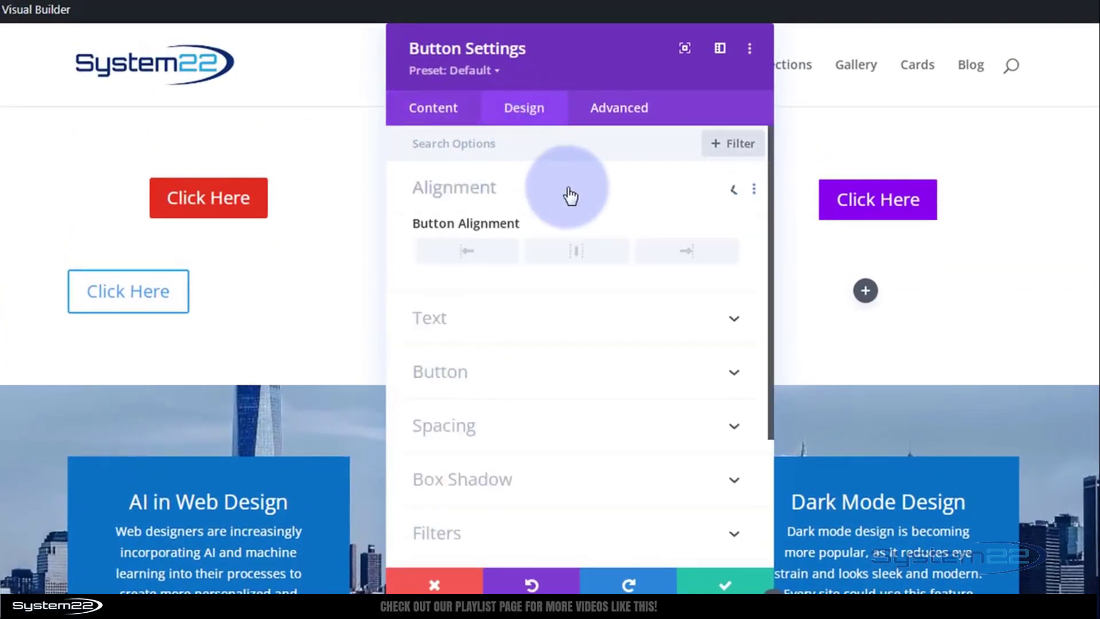
{"action": "left_click", "coordinate": [572, 254]}
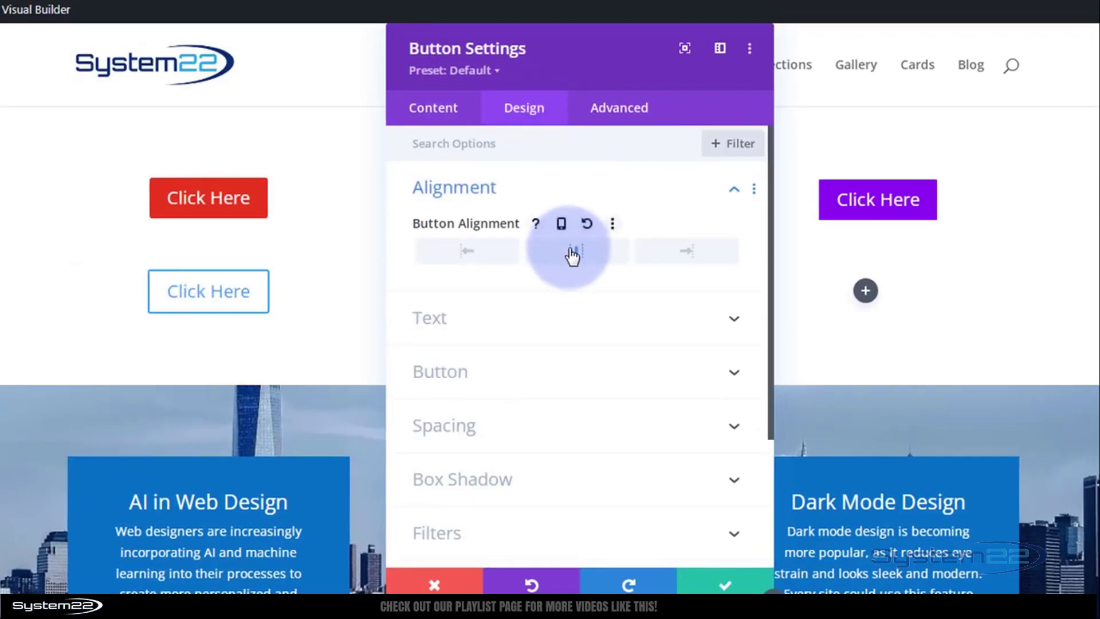
{"action": "left_click", "coordinate": [723, 584]}
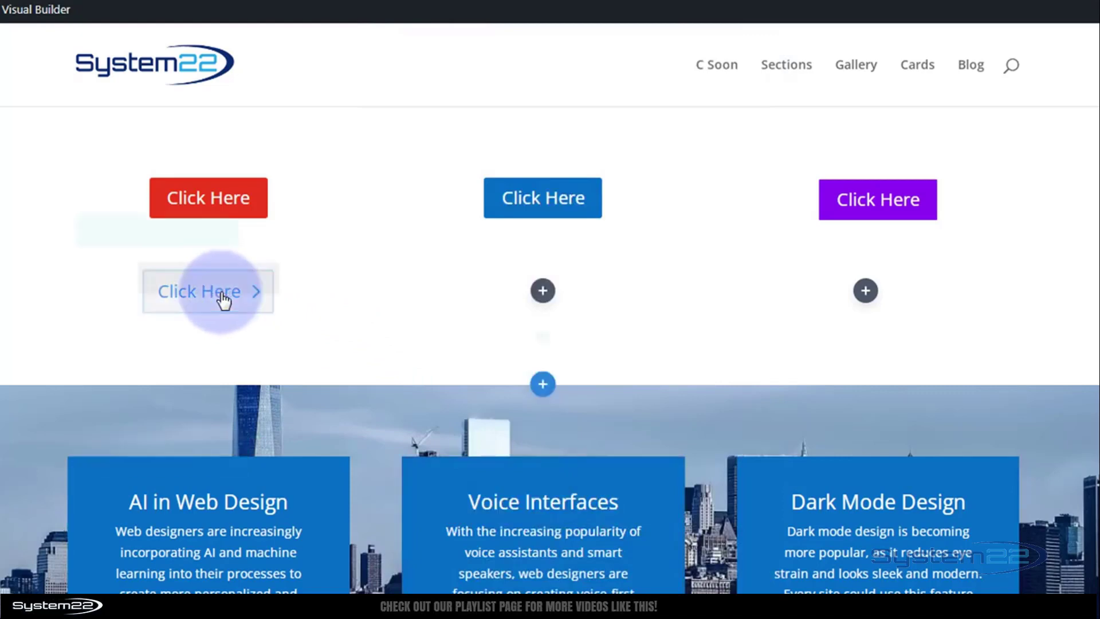
Duplicate the new button twice, moving the copies into the second and third columns, and delete the old row of colored buttons above
{"action": "mouse_move", "coordinate": [223, 299]}
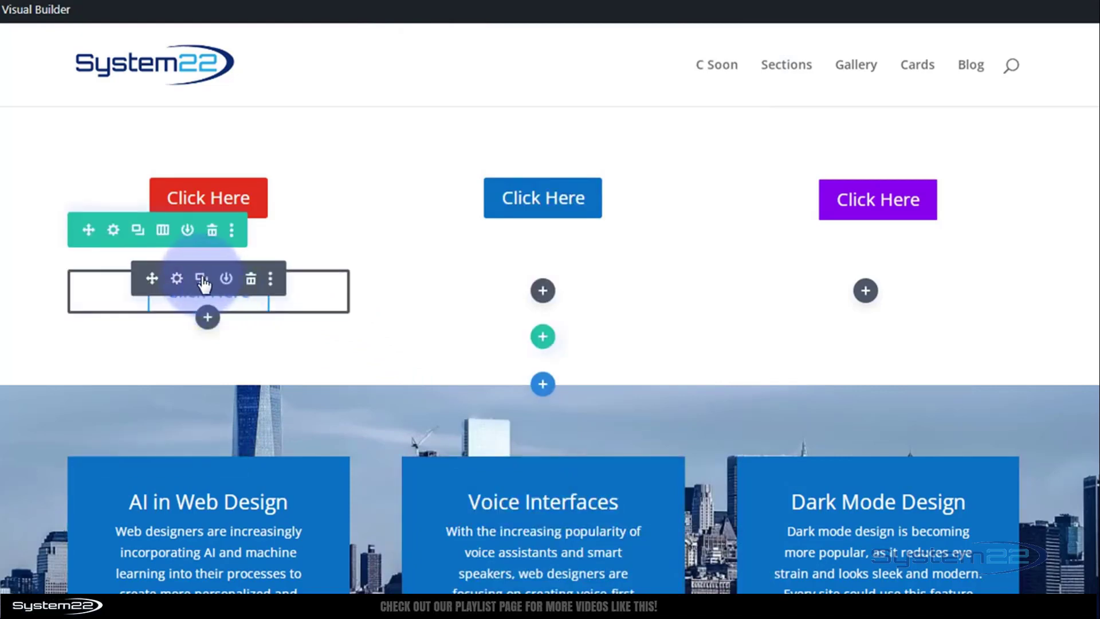
{"action": "left_click", "coordinate": [201, 279]}
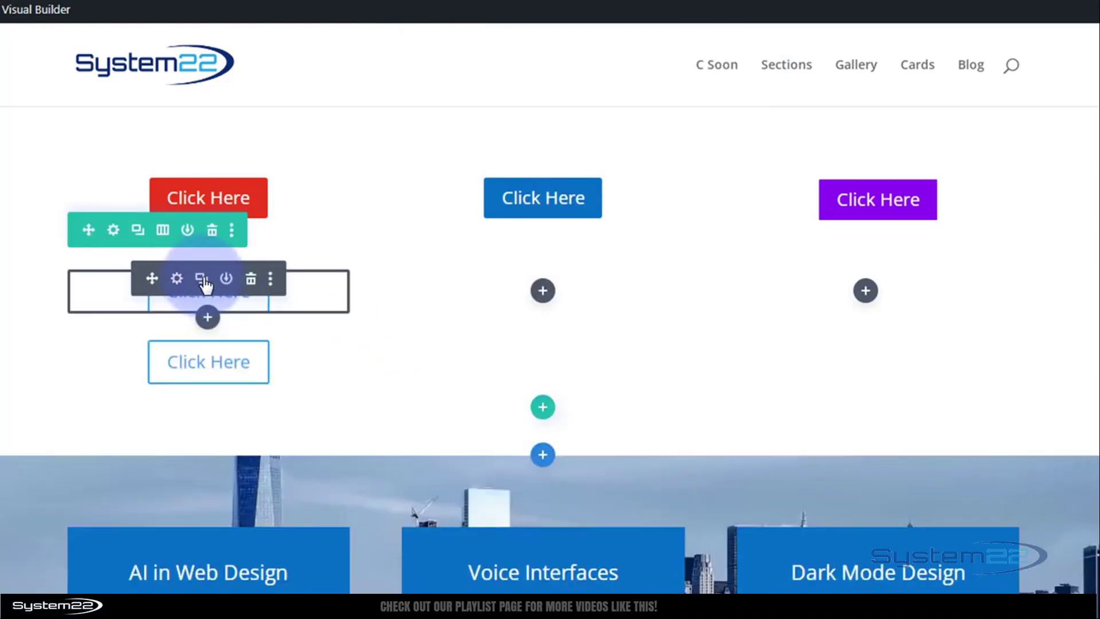
{"action": "left_click", "coordinate": [201, 279]}
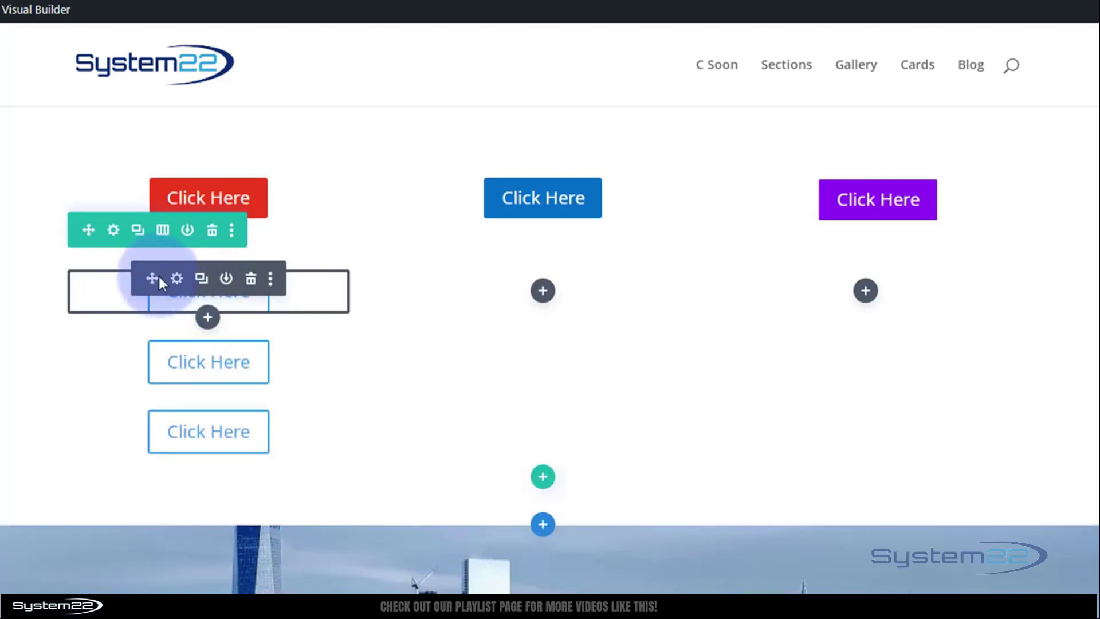
{"action": "left_click_drag", "start_coordinate": [152, 279], "coordinate": [209, 294]}
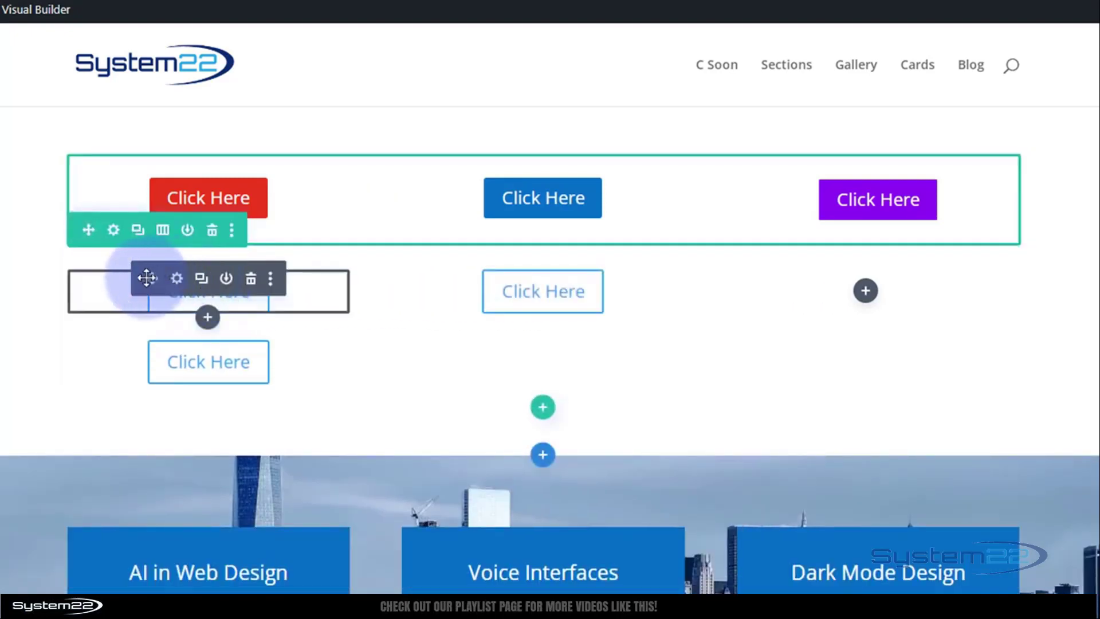
{"action": "left_click_drag", "start_coordinate": [148, 277], "coordinate": [849, 298]}
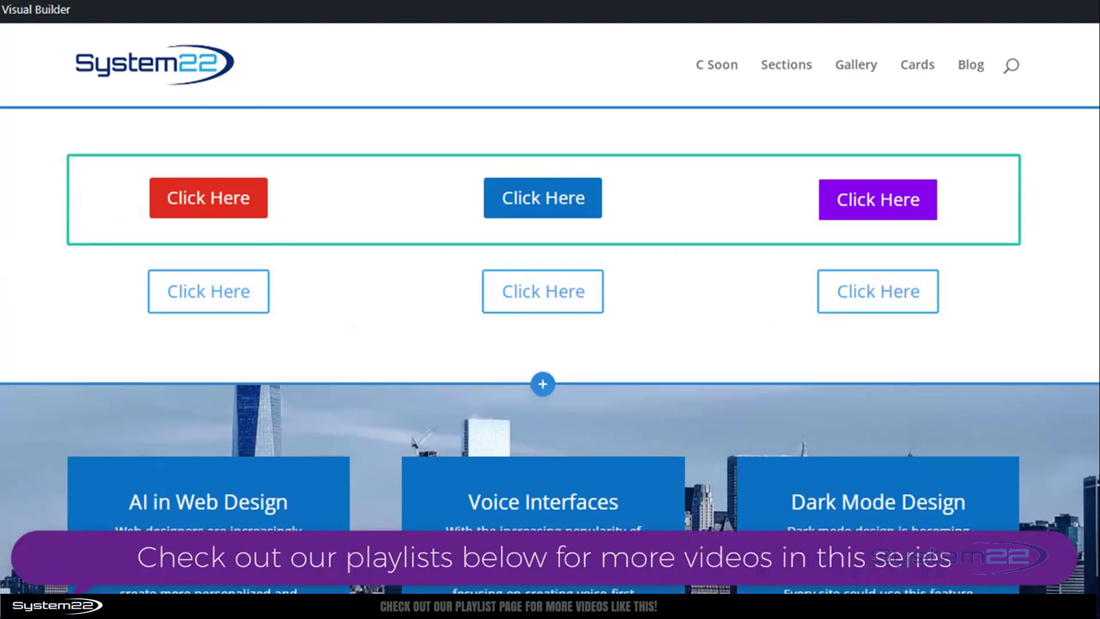
{"action": "mouse_move", "coordinate": [311, 209]}
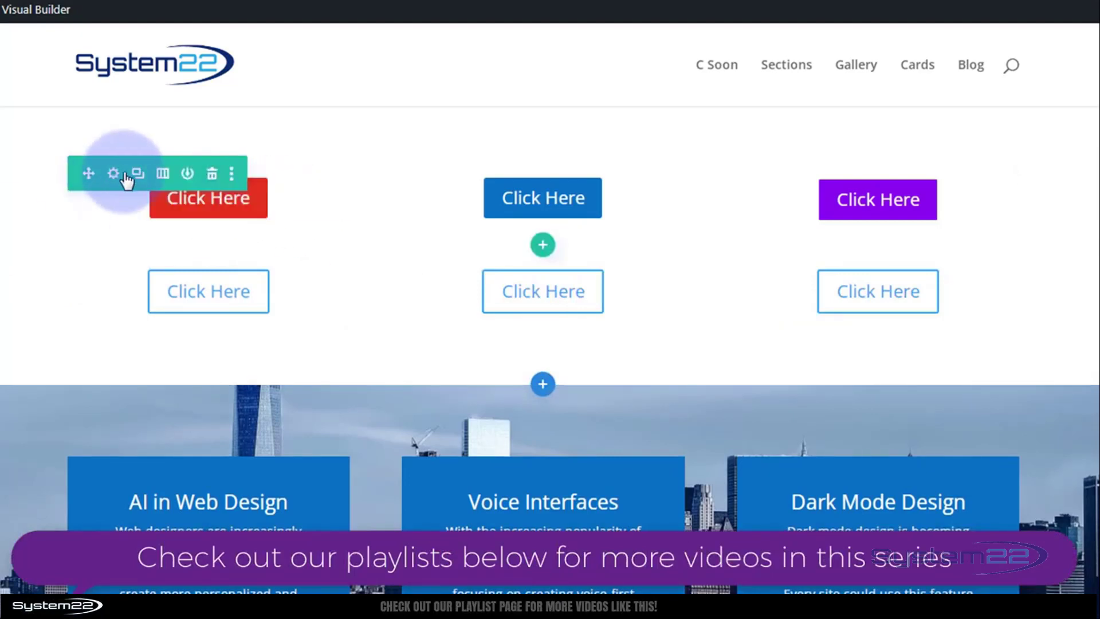
{"action": "left_click", "coordinate": [212, 173]}
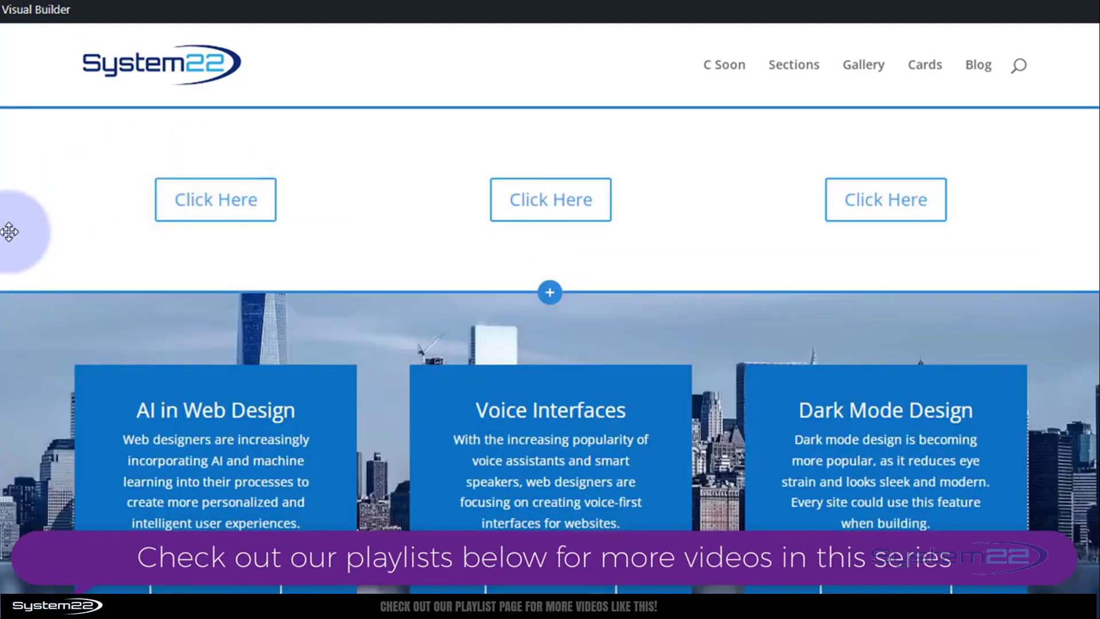
Open the first column's button settings and review its text, link URL and link target options
{"action": "mouse_move", "coordinate": [186, 212]}
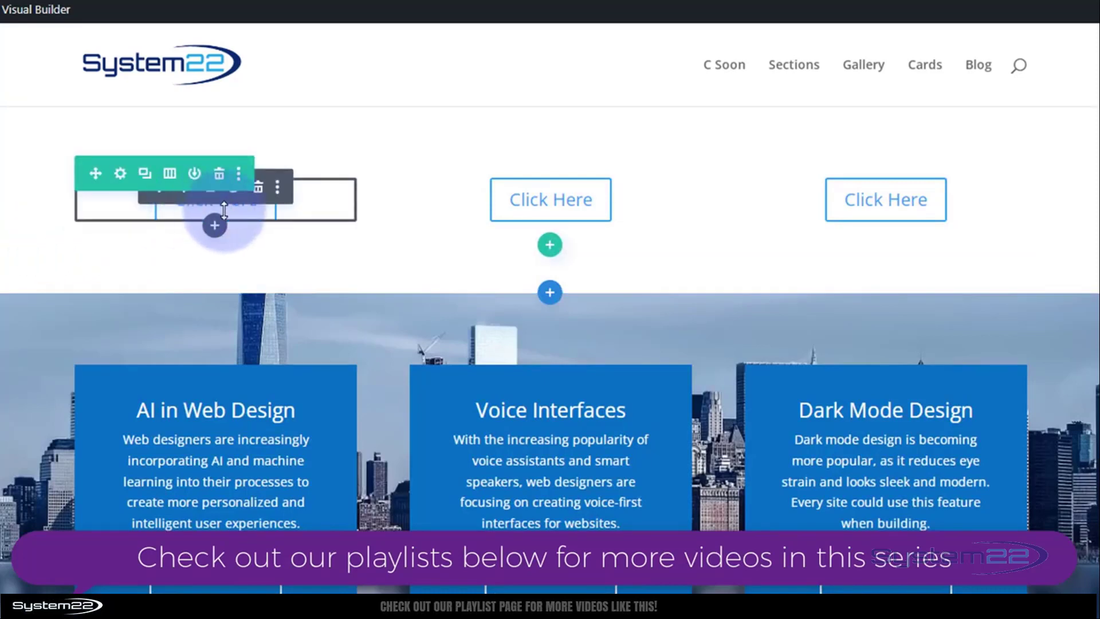
{"action": "left_click", "coordinate": [184, 202]}
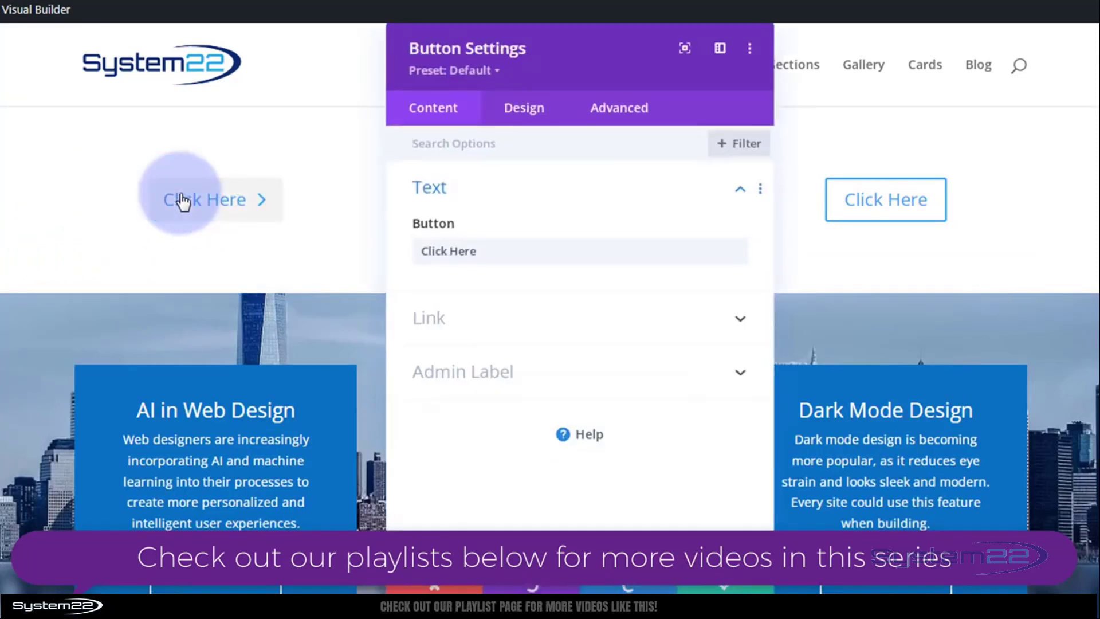
{"action": "left_click_drag", "start_coordinate": [496, 252], "coordinate": [417, 256]}
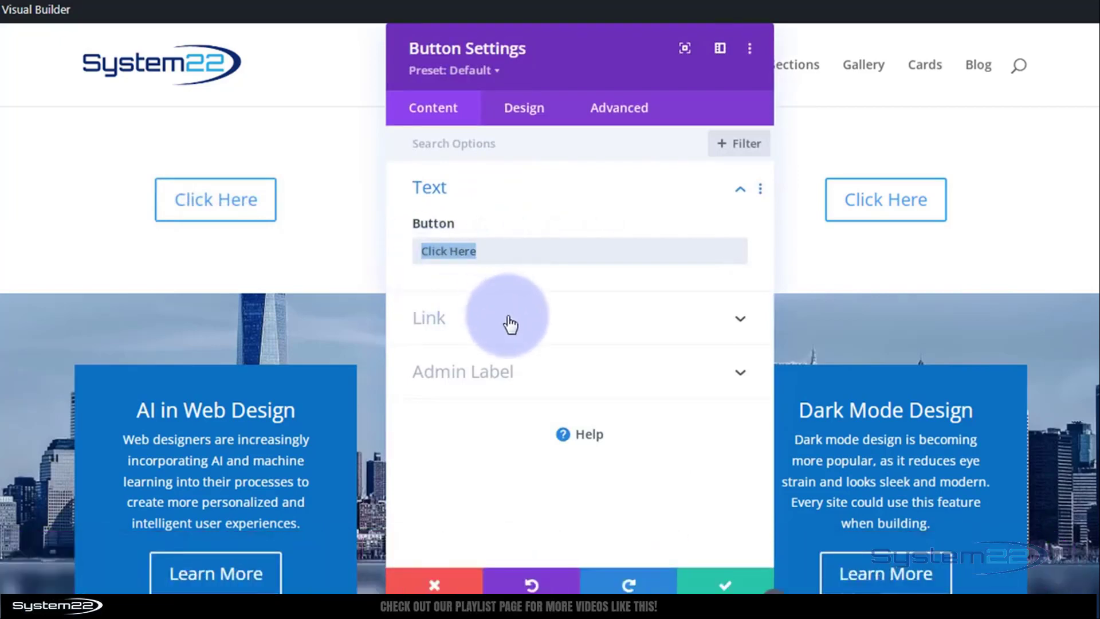
{"action": "left_click", "coordinate": [534, 328]}
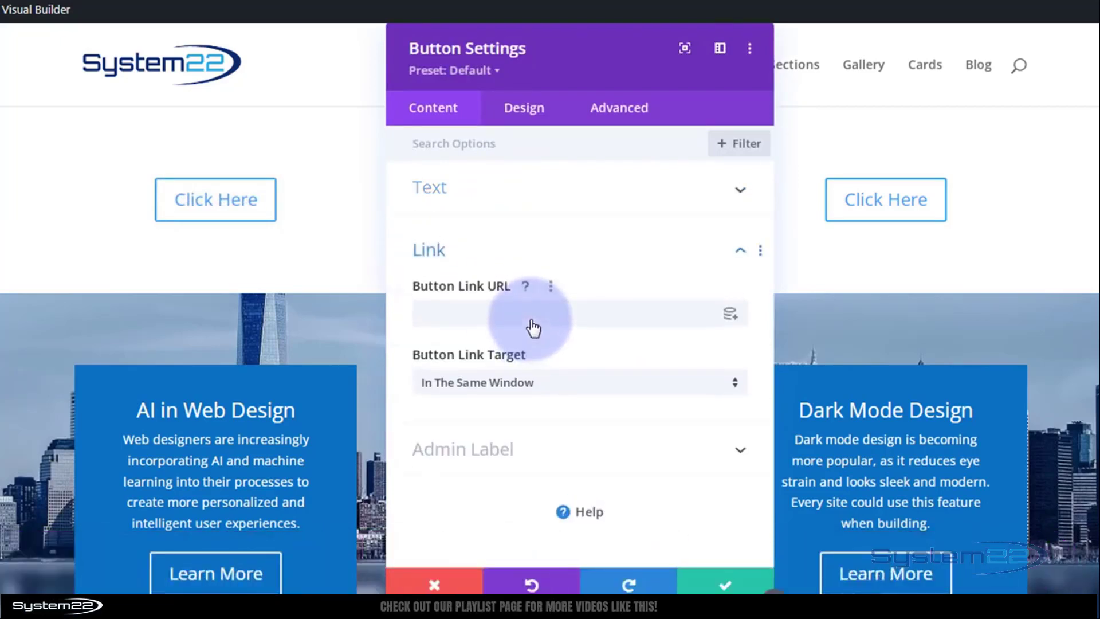
{"action": "left_click", "coordinate": [439, 313]}
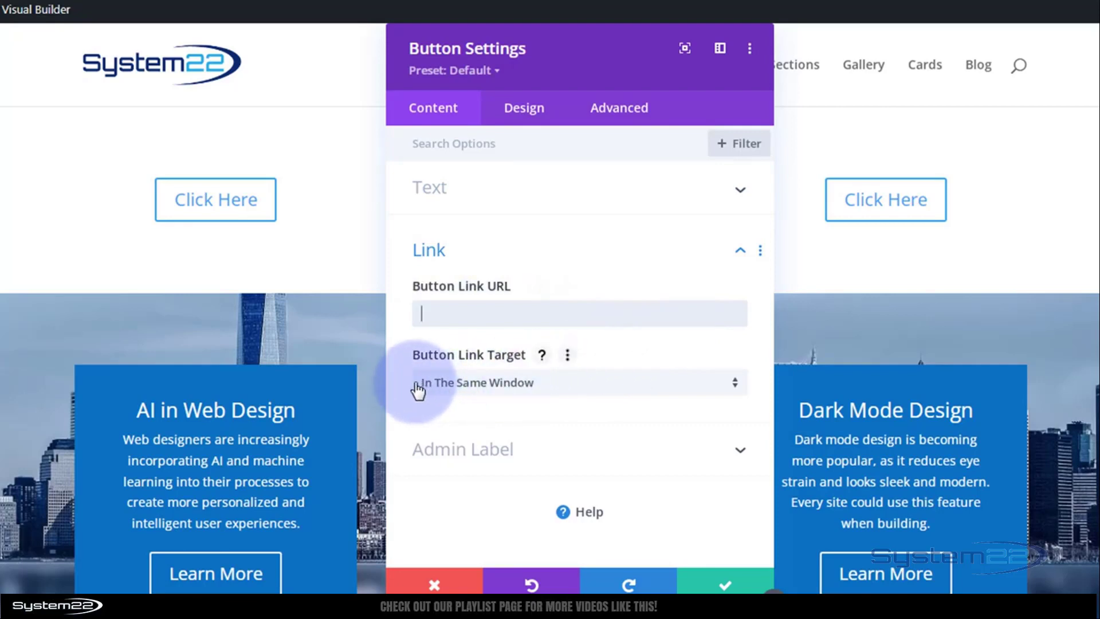
{"action": "left_click", "coordinate": [560, 394]}
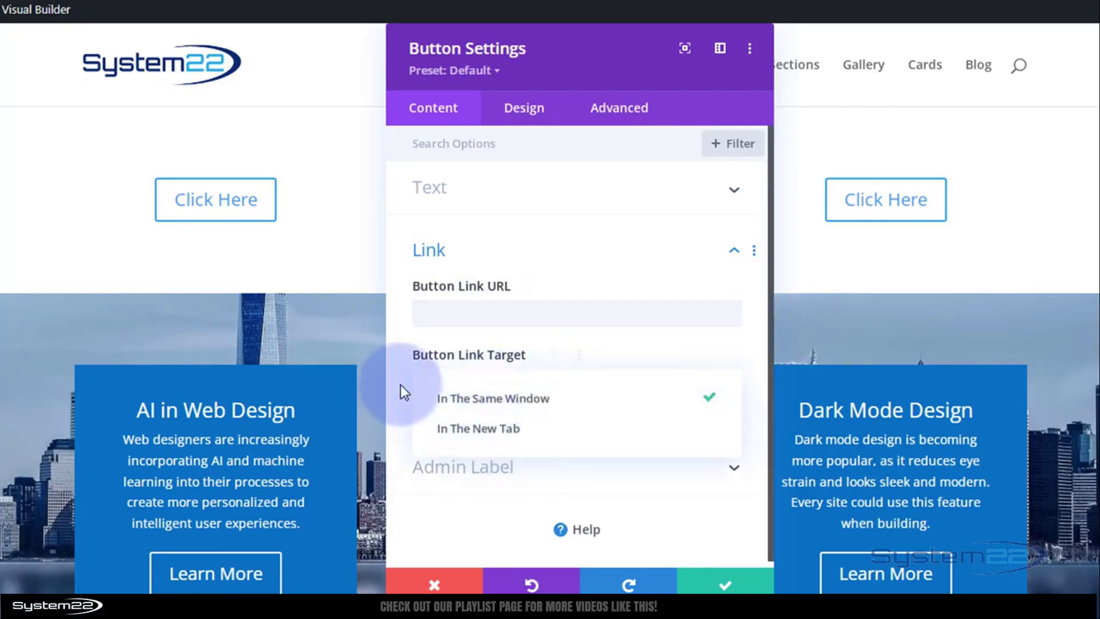
{"action": "left_click", "coordinate": [404, 392]}
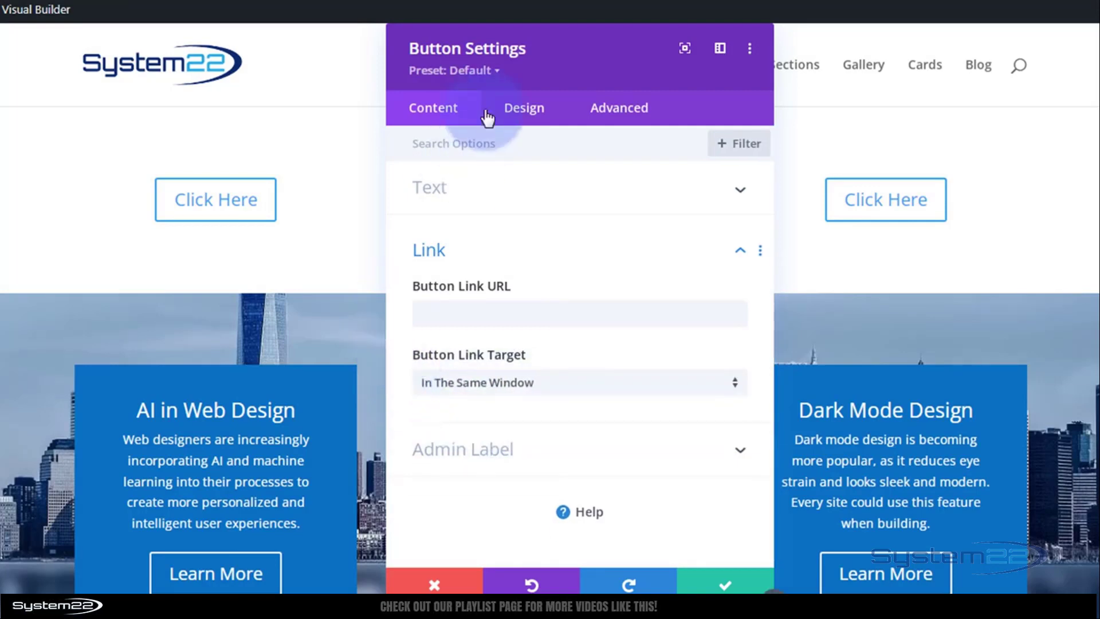
Enable custom styles for the first button and set its text color to white (#ffffff)
{"action": "left_click_drag", "start_coordinate": [572, 63], "coordinate": [650, 79]}
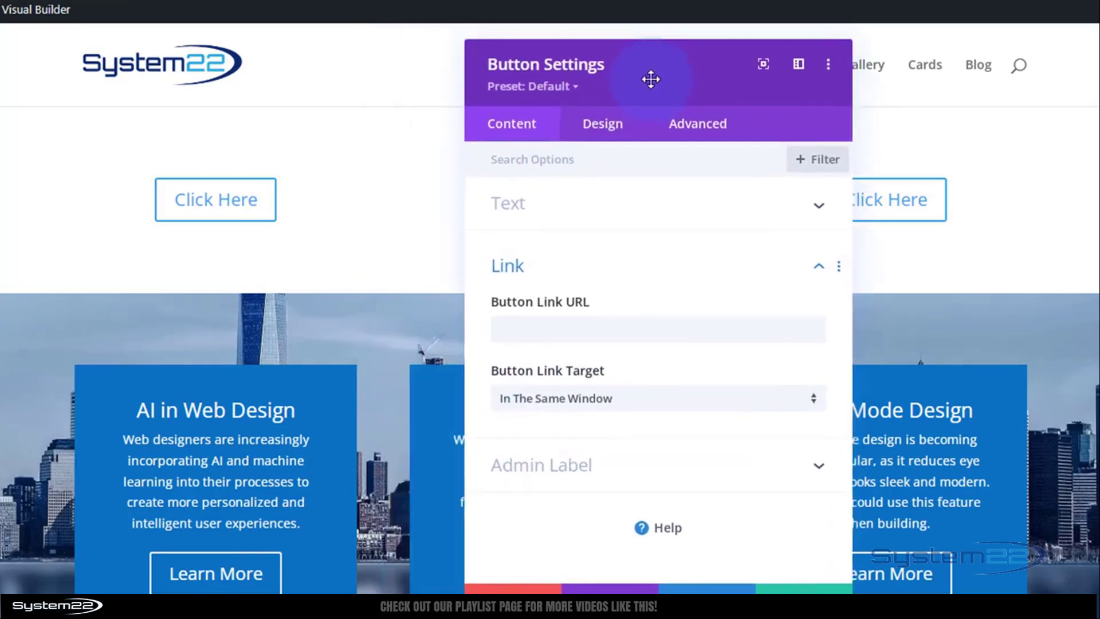
{"action": "left_click", "coordinate": [606, 129]}
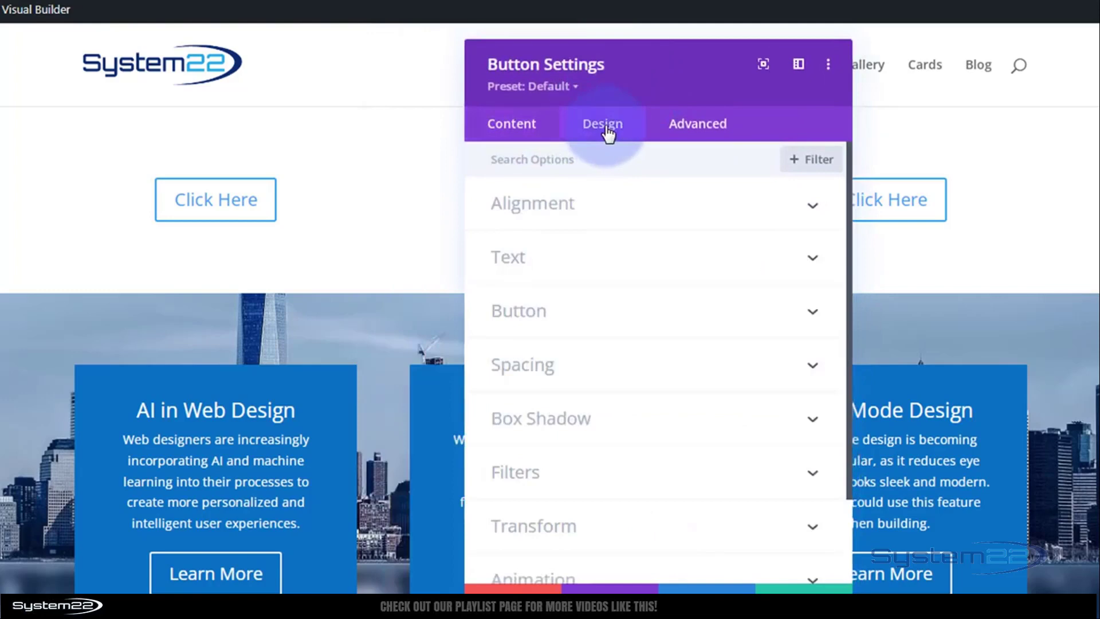
{"action": "left_click", "coordinate": [576, 325]}
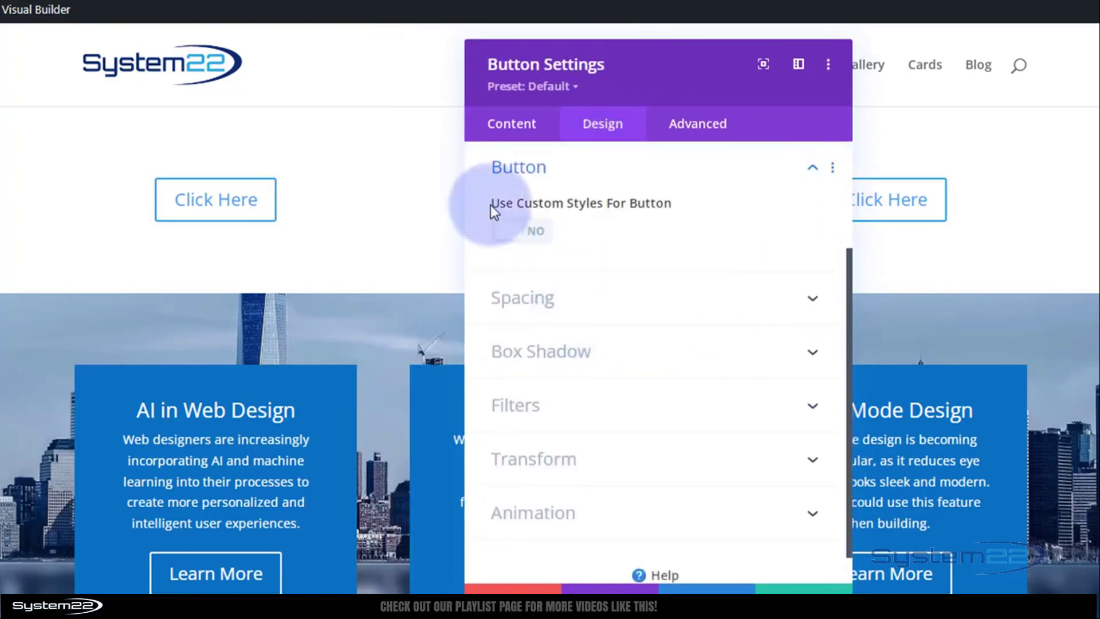
{"action": "left_click", "coordinate": [538, 231]}
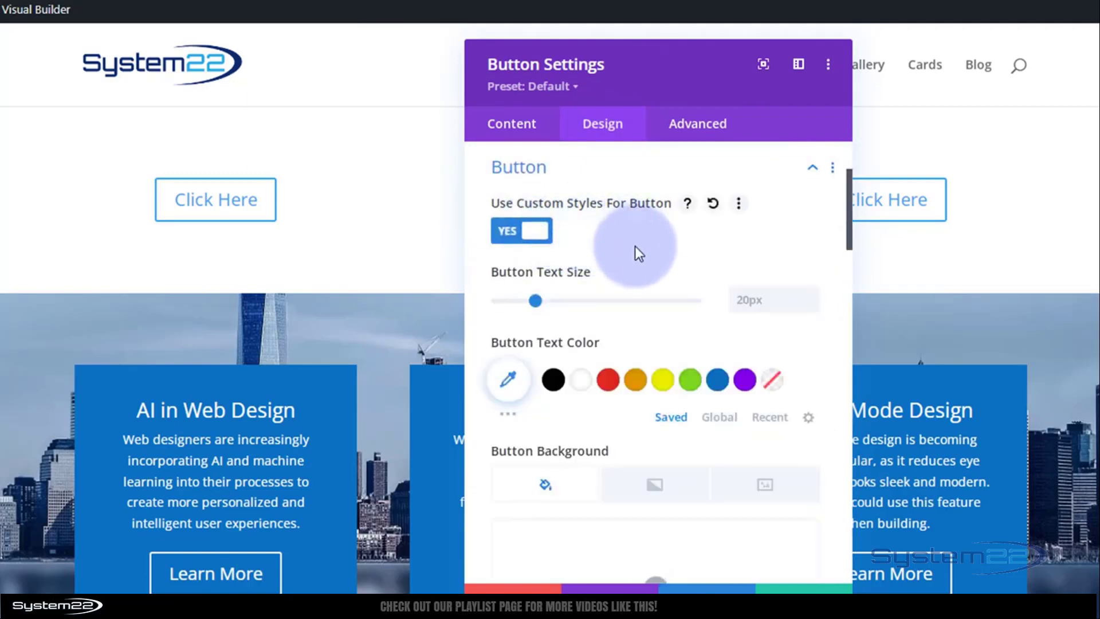
{"action": "scroll", "coordinate": [637, 244], "scroll_direction": "down", "scroll_amount": 2}
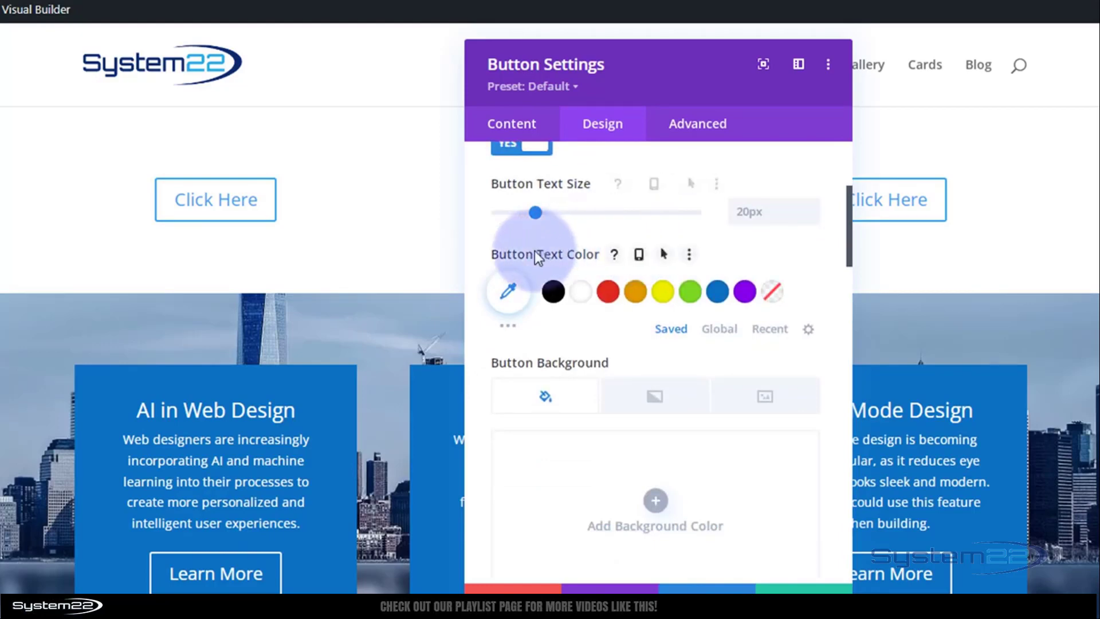
{"action": "left_click", "coordinate": [577, 295]}
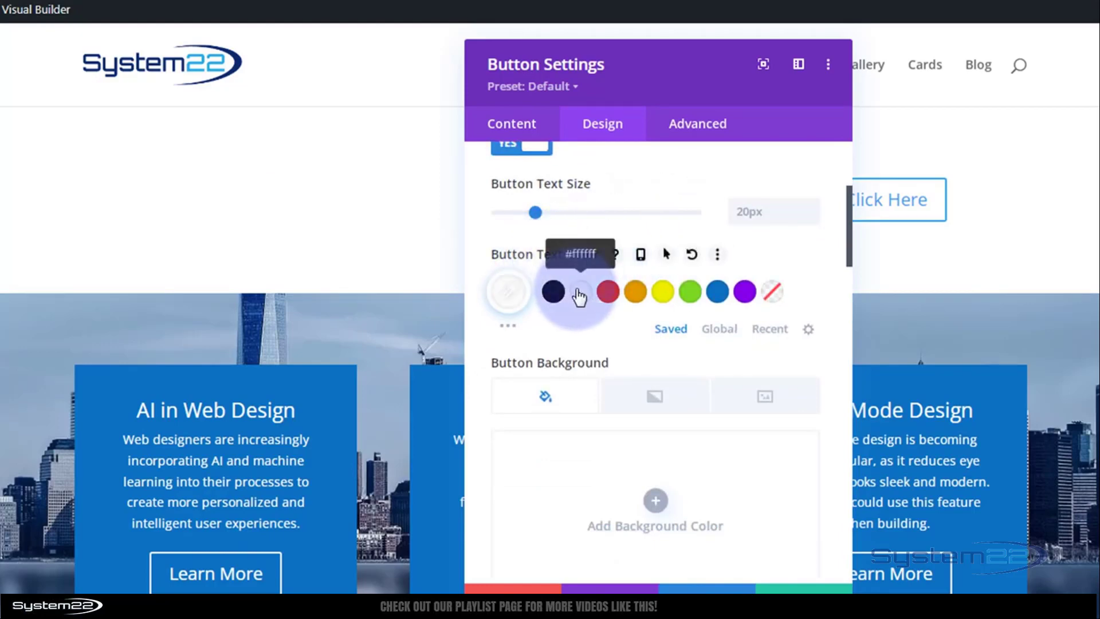
Give the first button a red background (#e02b20) and set its border width to 0px
{"action": "scroll", "coordinate": [579, 296], "scroll_direction": "down", "scroll_amount": 5}
{"action": "scroll", "coordinate": [577, 293], "scroll_direction": "up", "scroll_amount": 2}
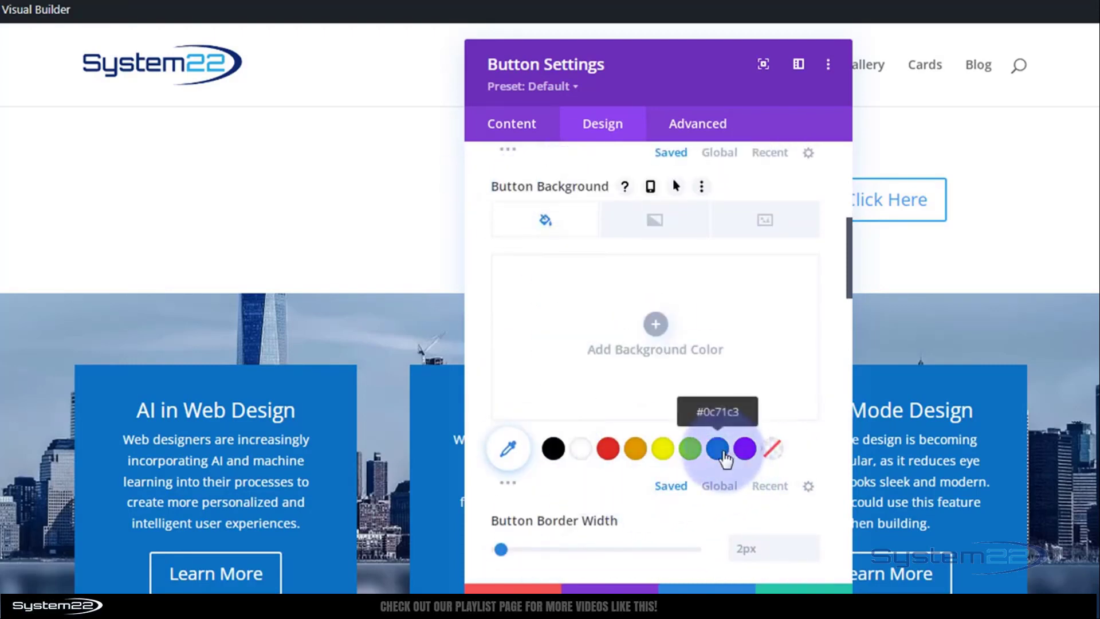
{"action": "left_click", "coordinate": [607, 451]}
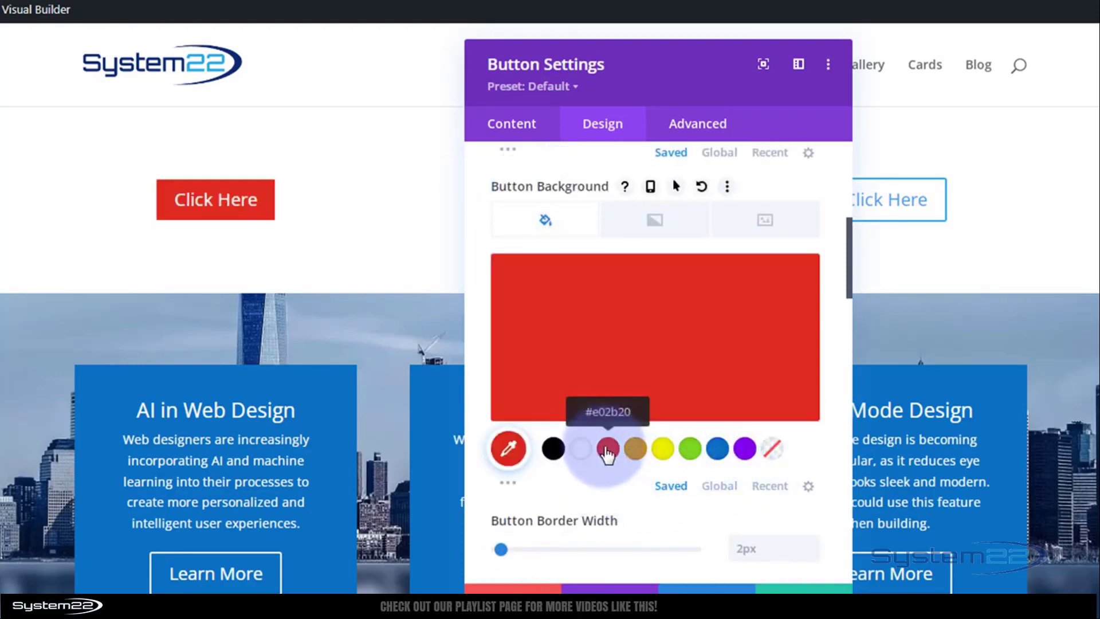
{"action": "left_click", "coordinate": [813, 555]}
{"action": "left_click", "coordinate": [812, 554]}
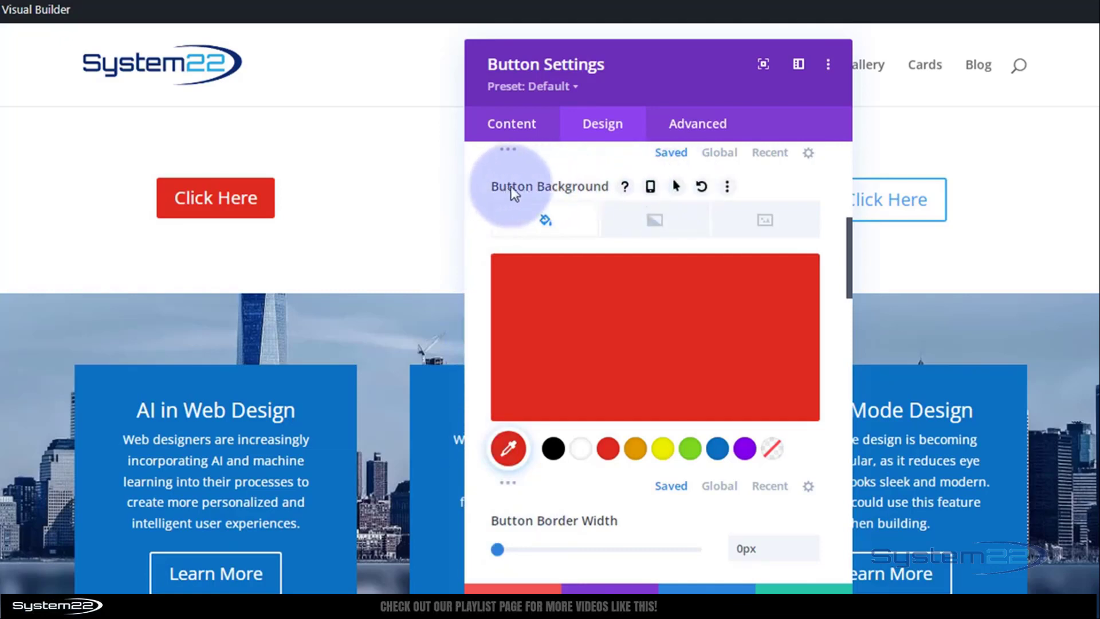
Set the button's hover background color to blue (#0c71c3), return to the desktop state and preview the hover change
{"action": "left_click", "coordinate": [676, 191]}
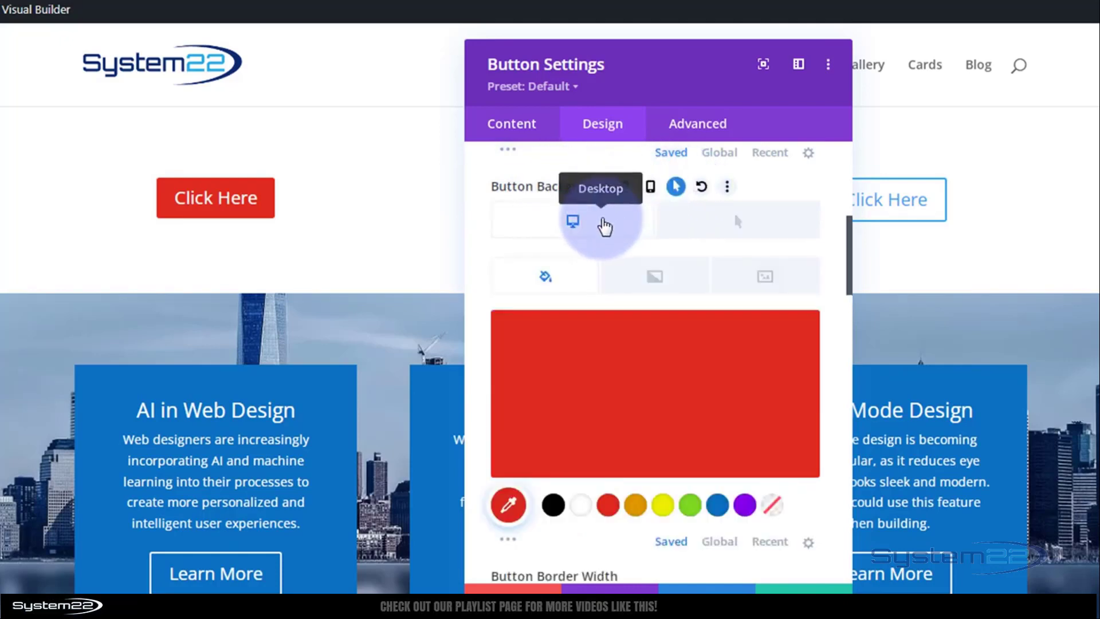
{"action": "left_click", "coordinate": [771, 226]}
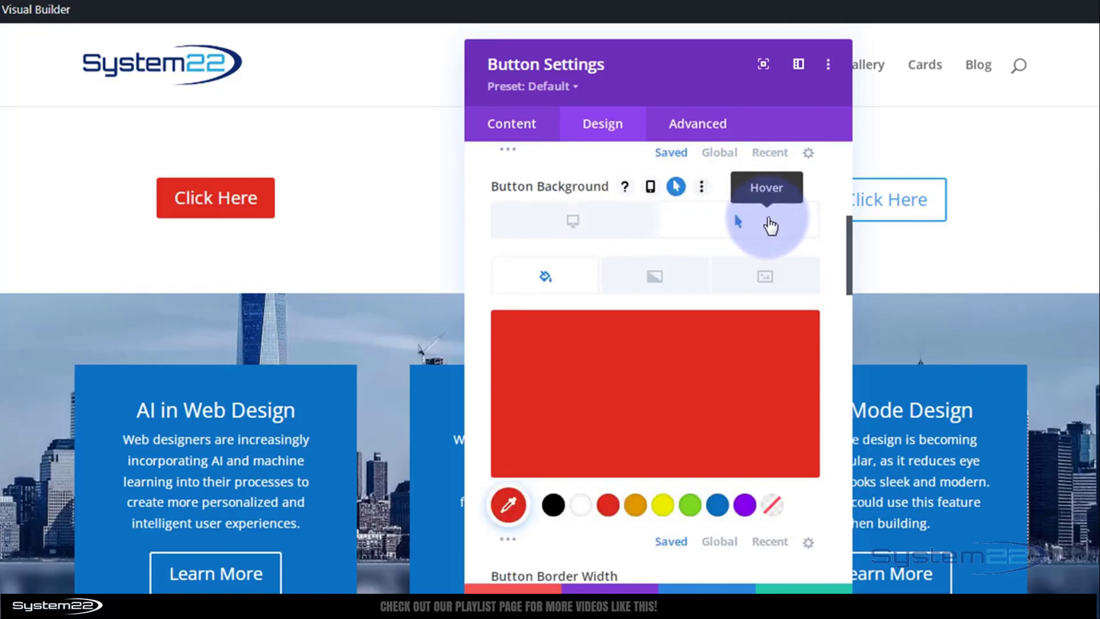
{"action": "left_click", "coordinate": [717, 507]}
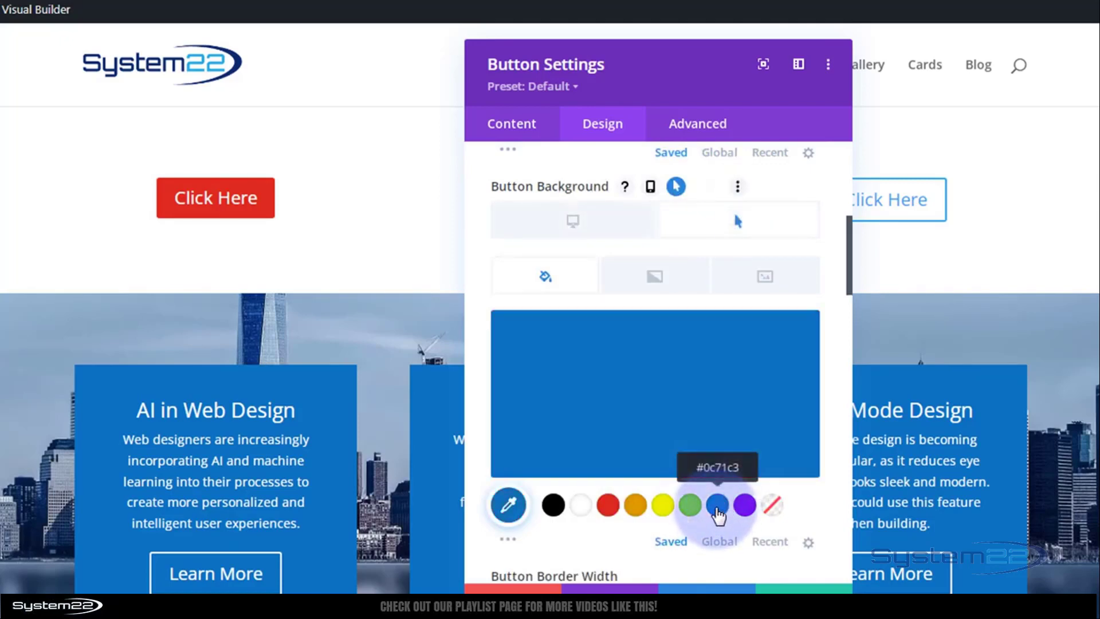
{"action": "left_click", "coordinate": [590, 226]}
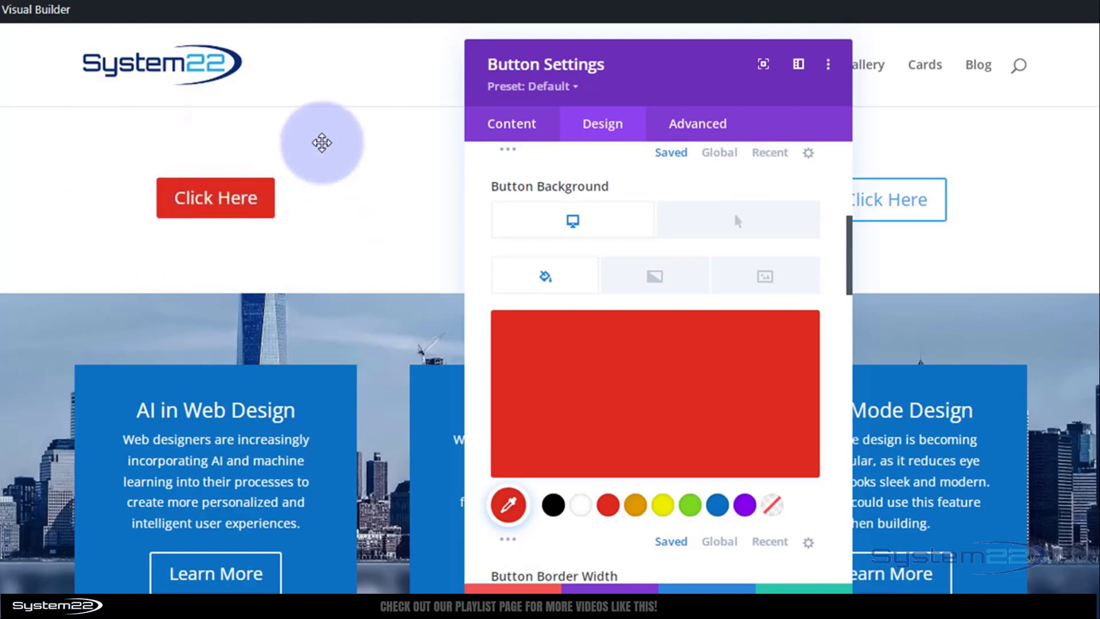
{"action": "mouse_move", "coordinate": [666, 240]}
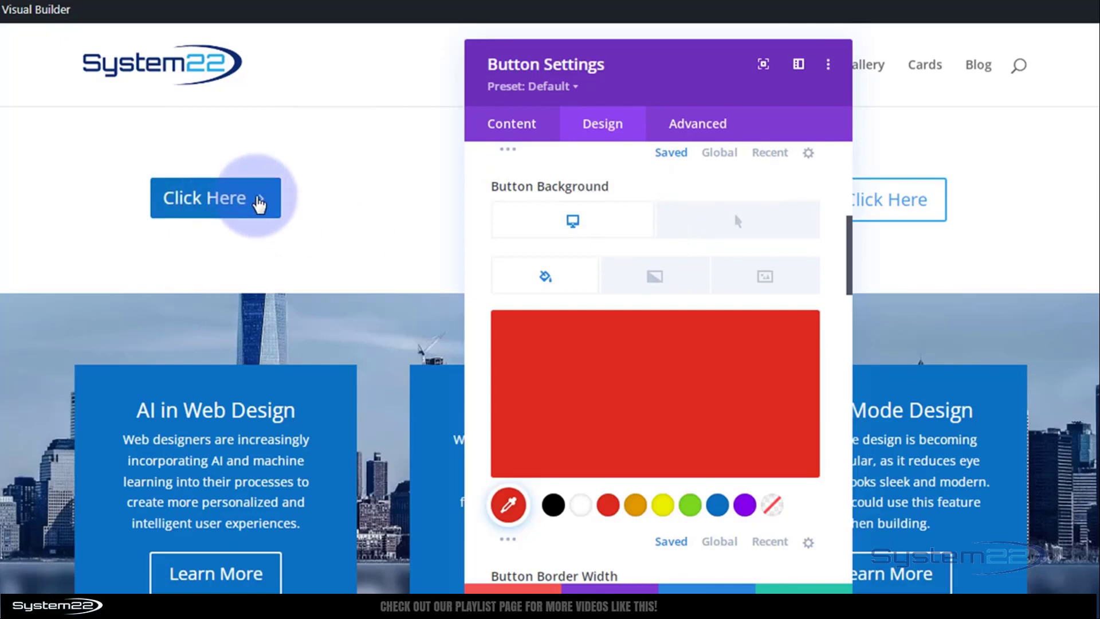
{"action": "mouse_move", "coordinate": [597, 243]}
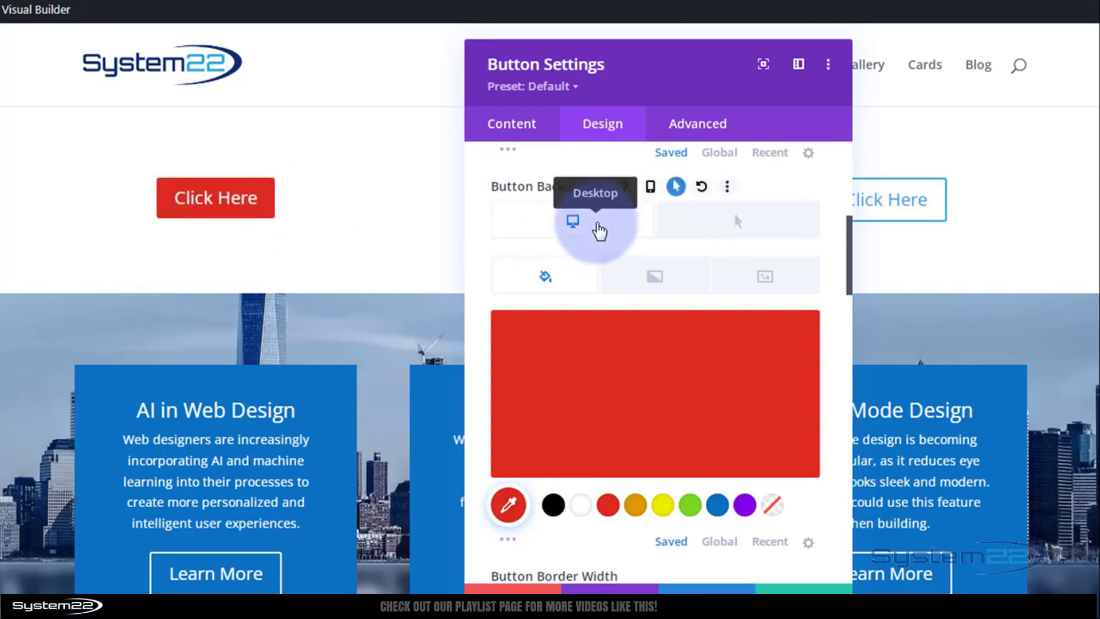
Turn off the hover icon of the first button
{"action": "scroll", "coordinate": [599, 229], "scroll_direction": "down", "scroll_amount": 10}
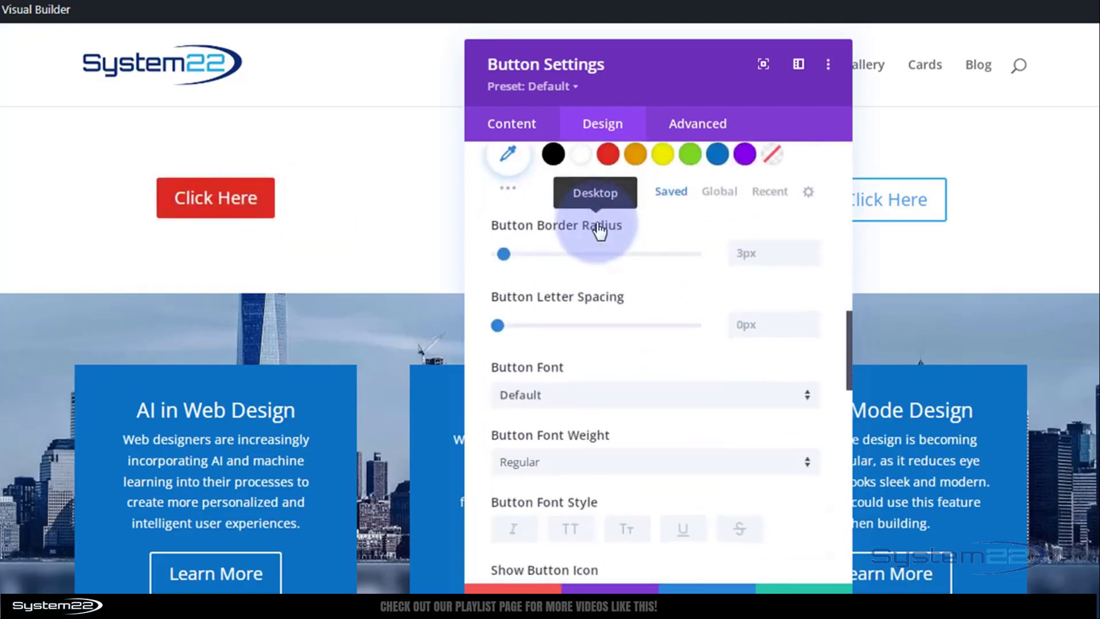
{"action": "scroll", "coordinate": [598, 229], "scroll_direction": "down", "scroll_amount": 5}
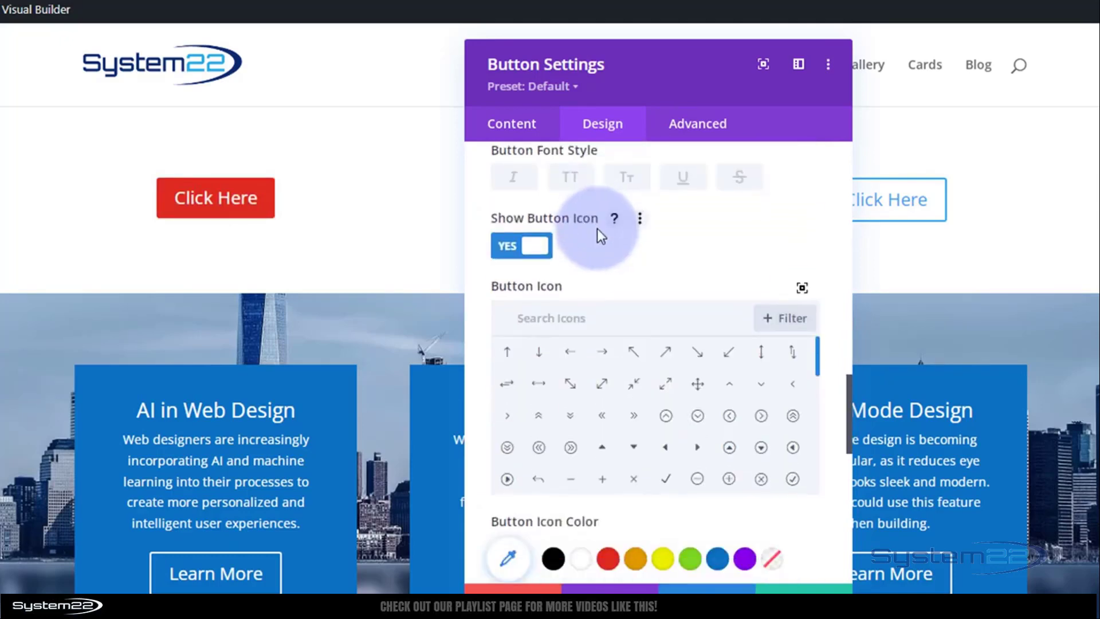
{"action": "scroll", "coordinate": [578, 404], "scroll_direction": "down", "scroll_amount": 5}
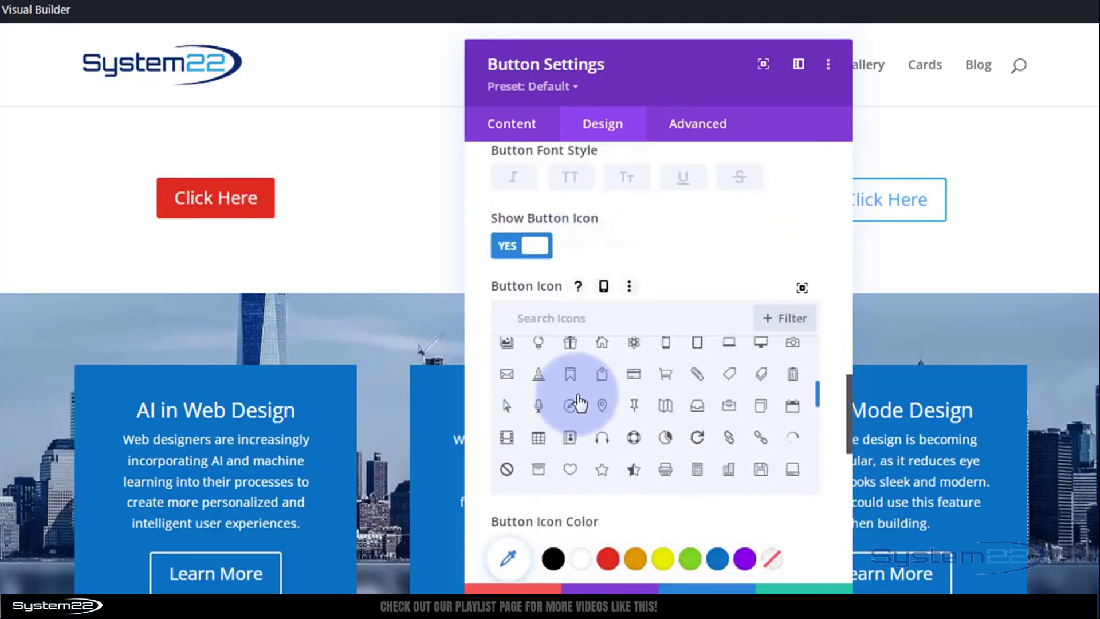
{"action": "left_click", "coordinate": [522, 247]}
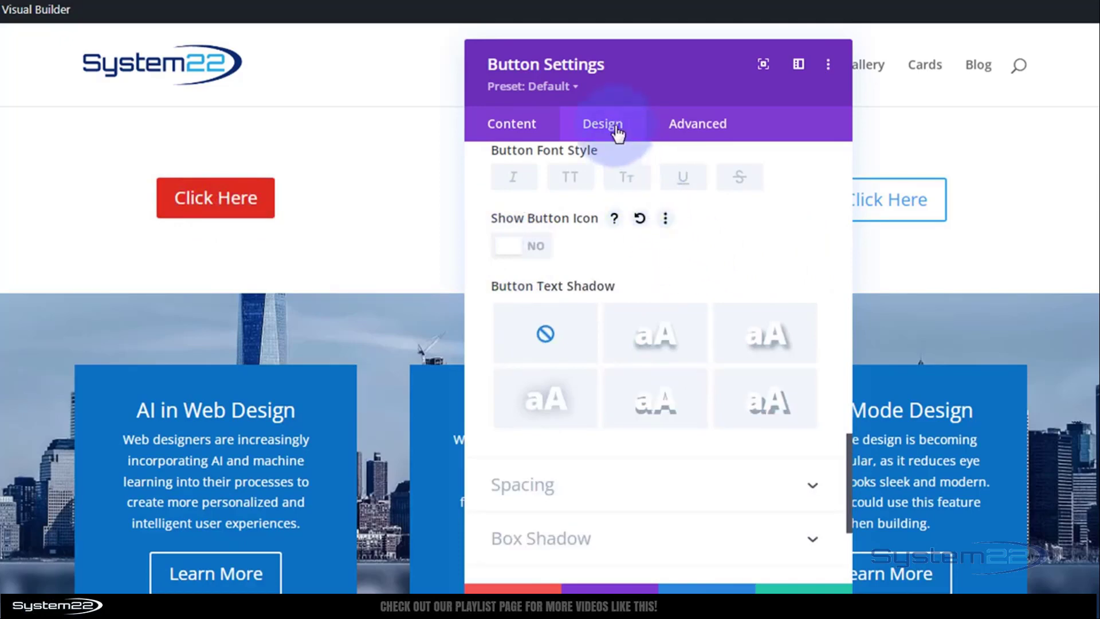
Set the first button's hover transform to a 359deg rotation on the first axis and return to the desktop state
{"action": "scroll", "coordinate": [675, 247], "scroll_direction": "down", "scroll_amount": 4}
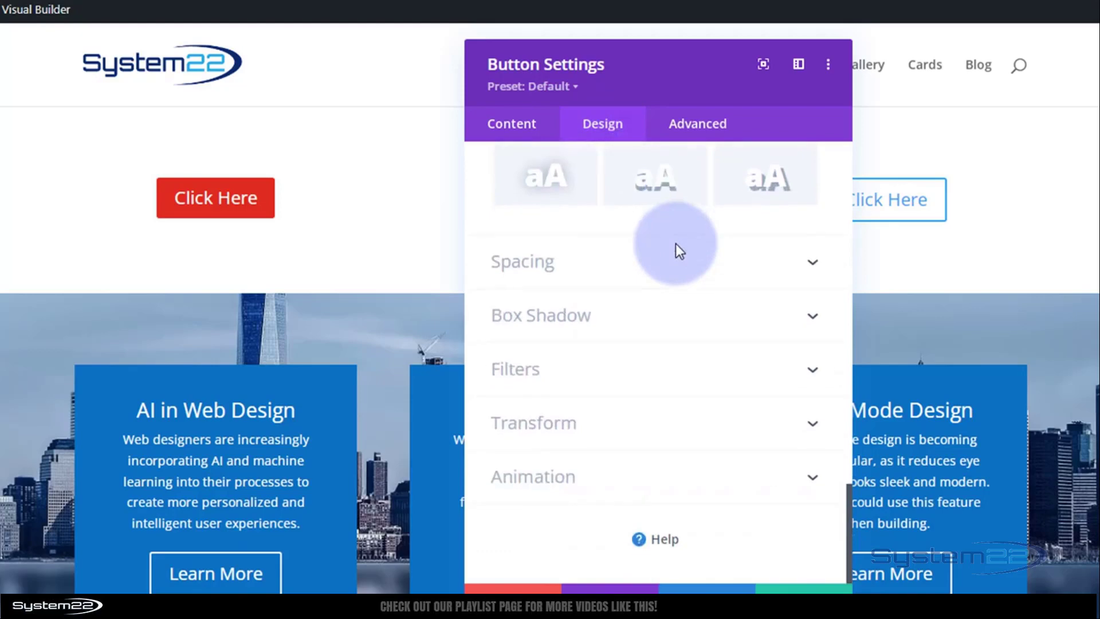
{"action": "left_click", "coordinate": [626, 423]}
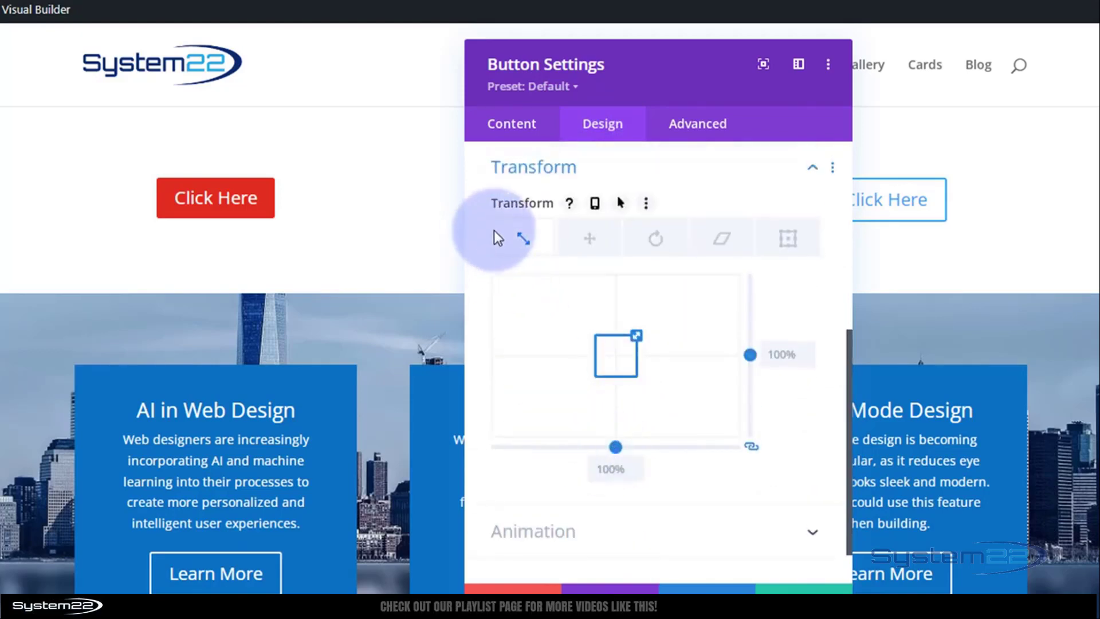
{"action": "left_click", "coordinate": [516, 246]}
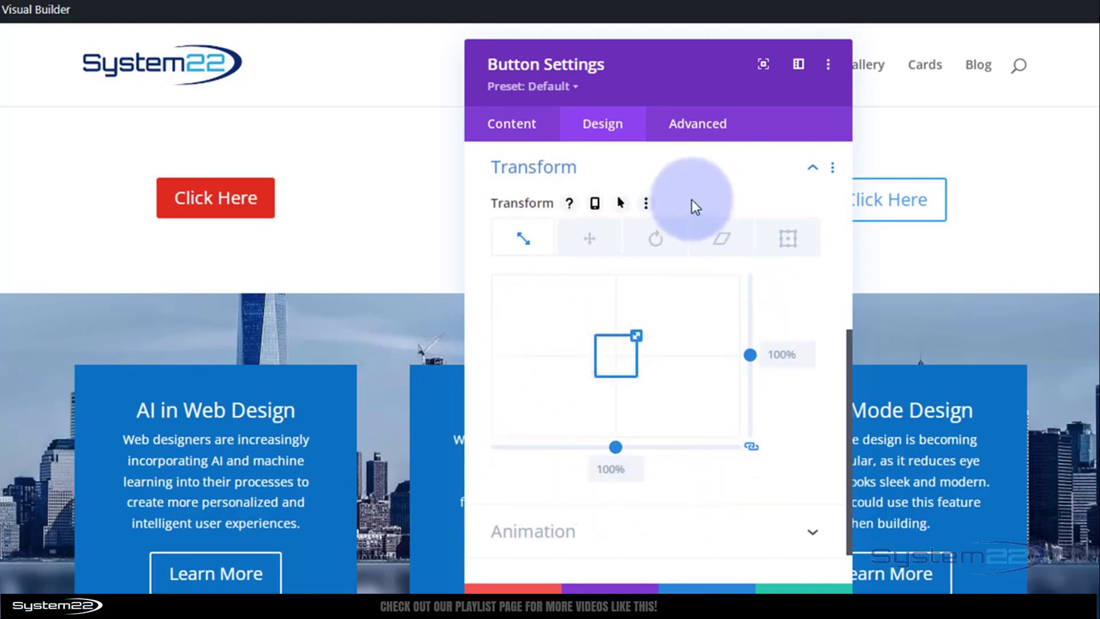
{"action": "left_click", "coordinate": [656, 239]}
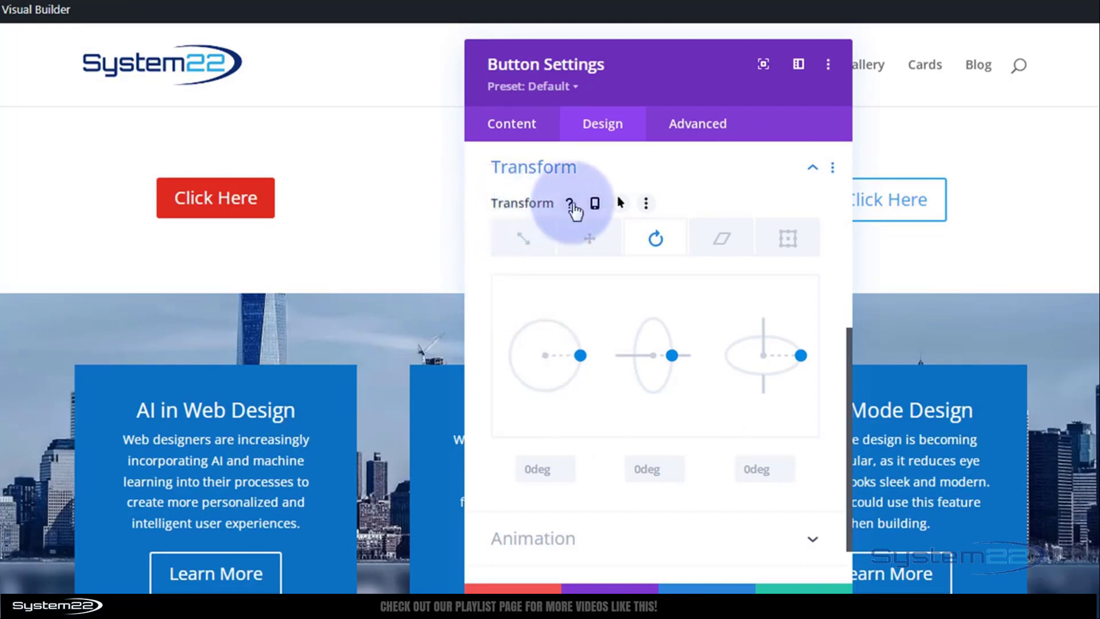
{"action": "left_click", "coordinate": [620, 204]}
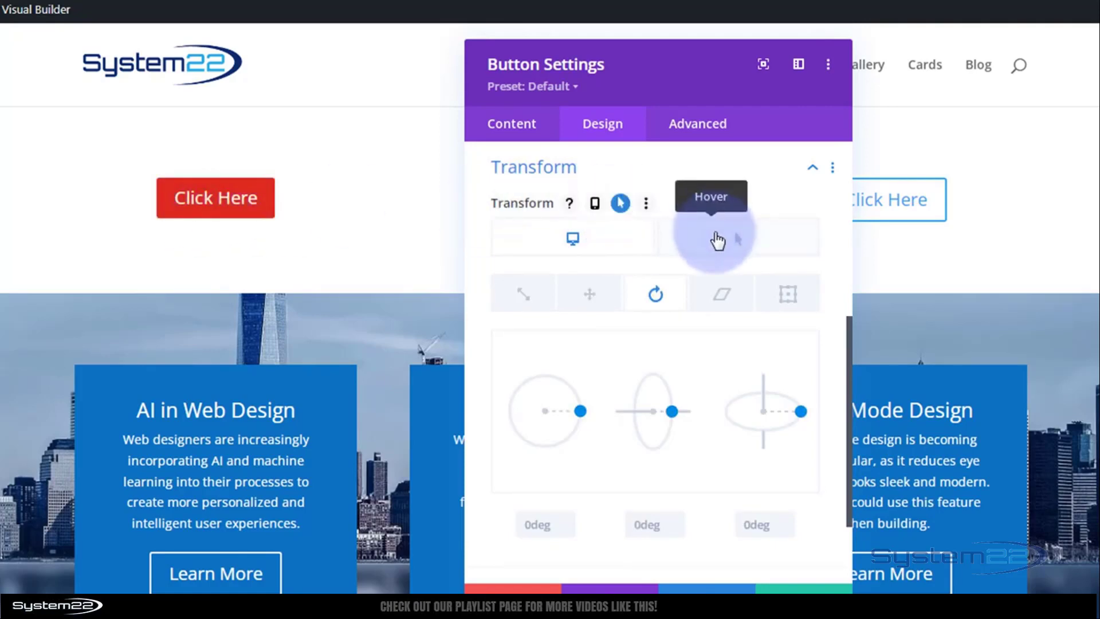
{"action": "left_click", "coordinate": [718, 241]}
{"action": "left_click", "coordinate": [579, 411]}
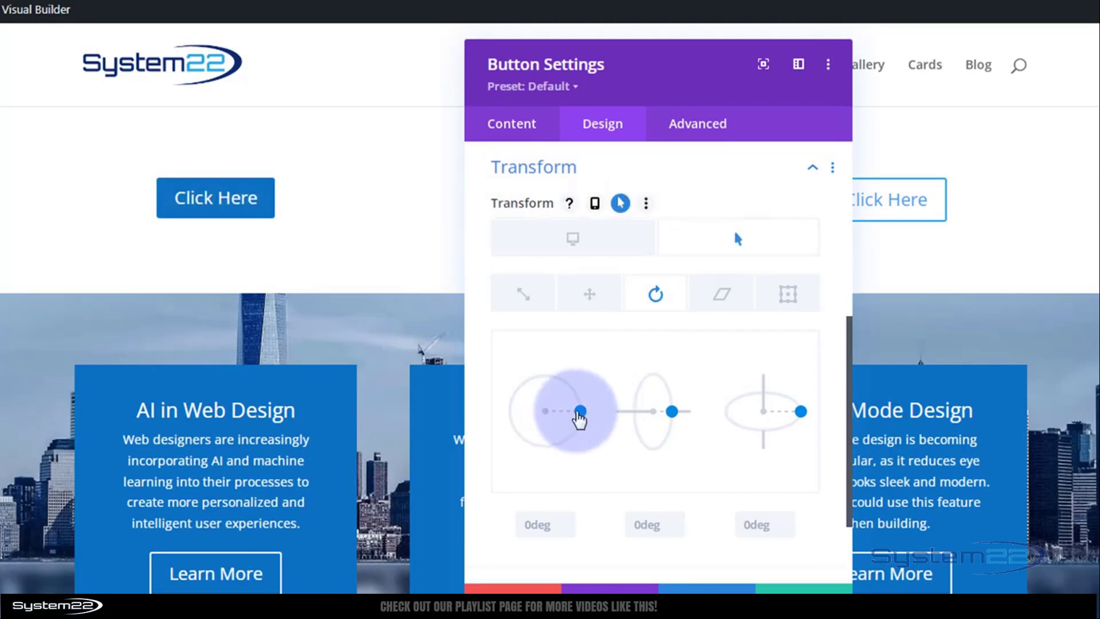
{"action": "mouse_move", "coordinate": [580, 413]}
{"action": "left_mouse_down"}
{"action": "mouse_move", "coordinate": [575, 429]}
{"action": "mouse_move", "coordinate": [527, 446]}
{"action": "mouse_move", "coordinate": [504, 418]}
{"action": "mouse_move", "coordinate": [519, 383]}
{"action": "mouse_move", "coordinate": [557, 378]}
{"action": "mouse_move", "coordinate": [589, 381]}
{"action": "mouse_move", "coordinate": [595, 416]}
{"action": "left_mouse_up"}
{"action": "left_click", "coordinate": [545, 524]}
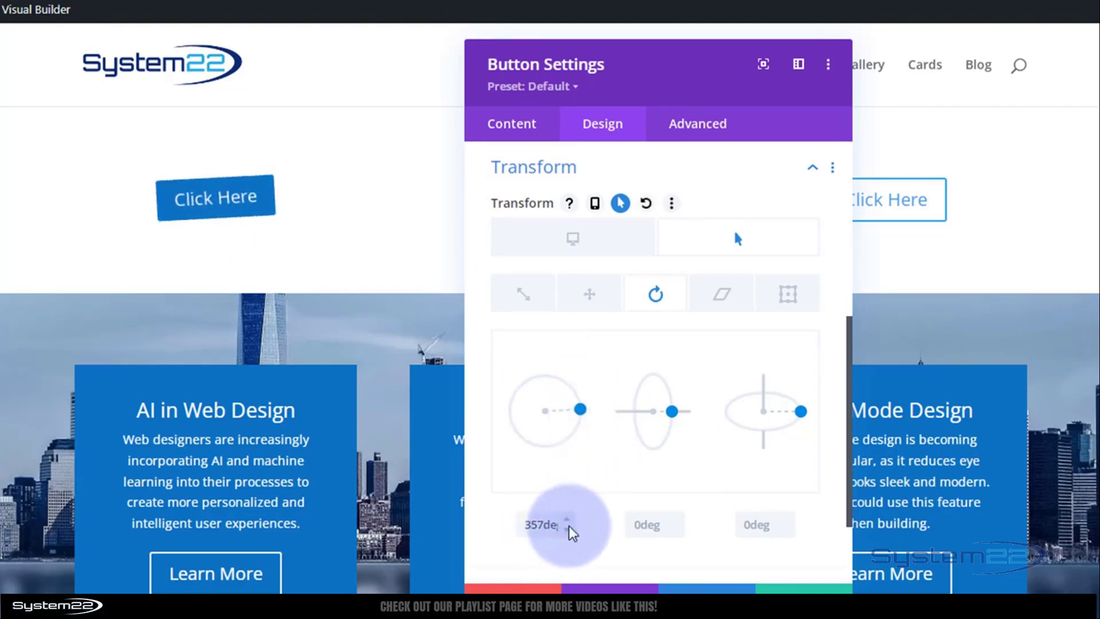
{"action": "left_click", "coordinate": [566, 521]}
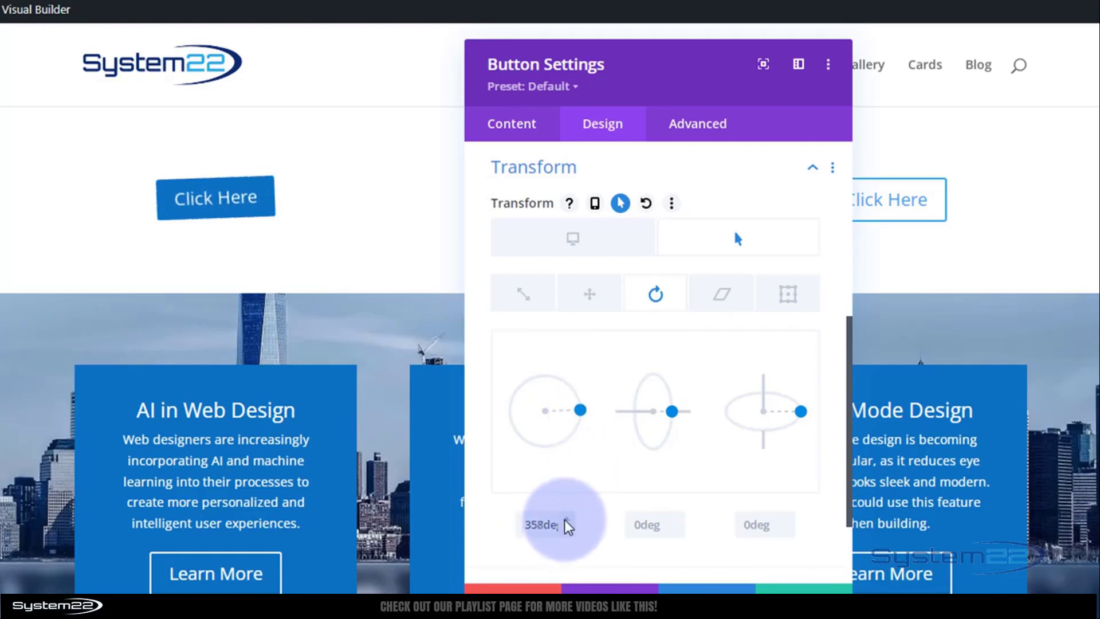
{"action": "left_click", "coordinate": [566, 521]}
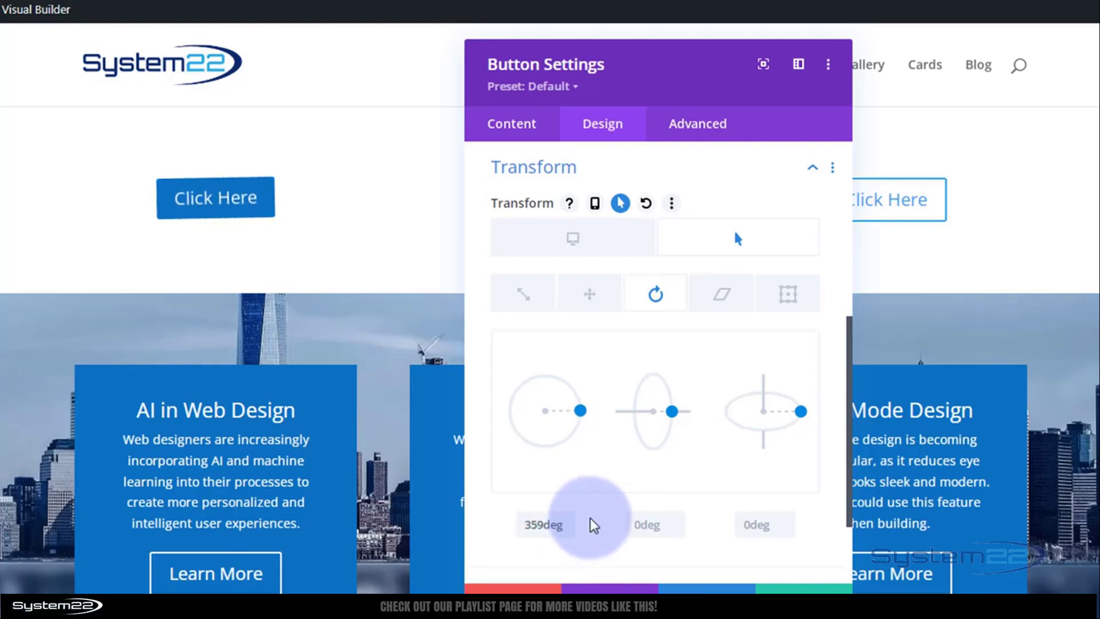
{"action": "left_click", "coordinate": [606, 244]}
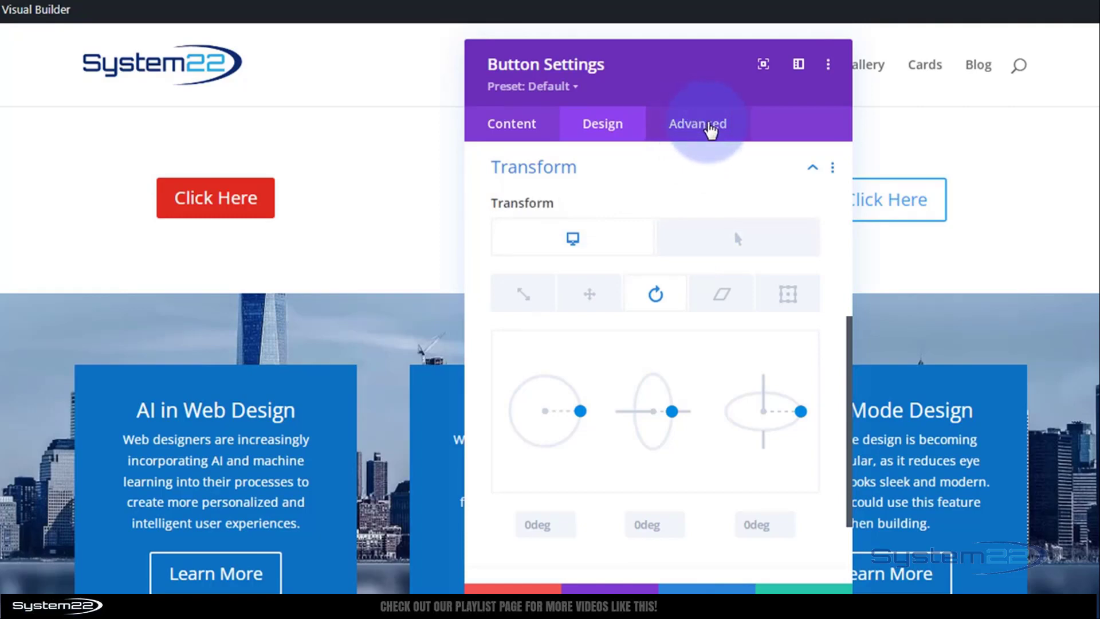
Set the first button's transition duration to 750ms and save its settings
{"action": "left_click", "coordinate": [709, 125]}
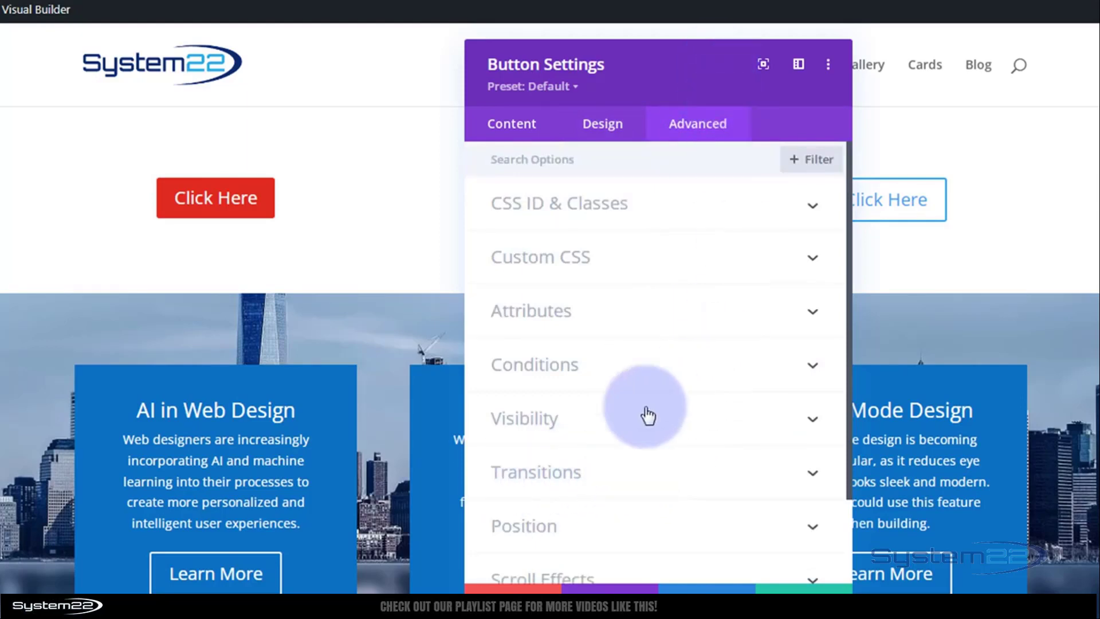
{"action": "left_click", "coordinate": [651, 473]}
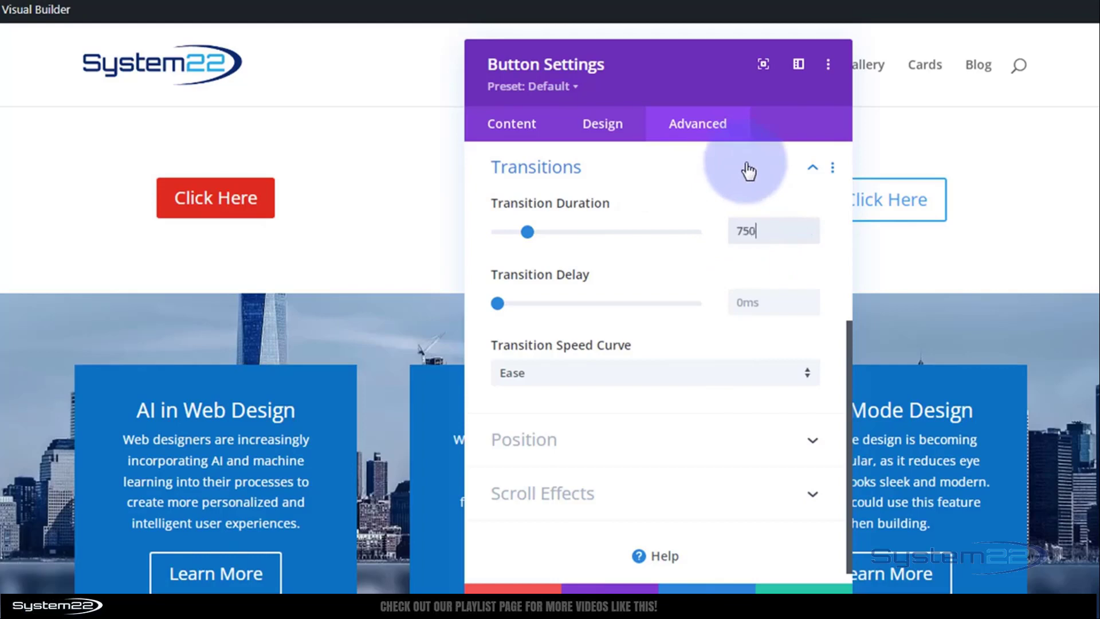
{"action": "type", "text": "ms"}
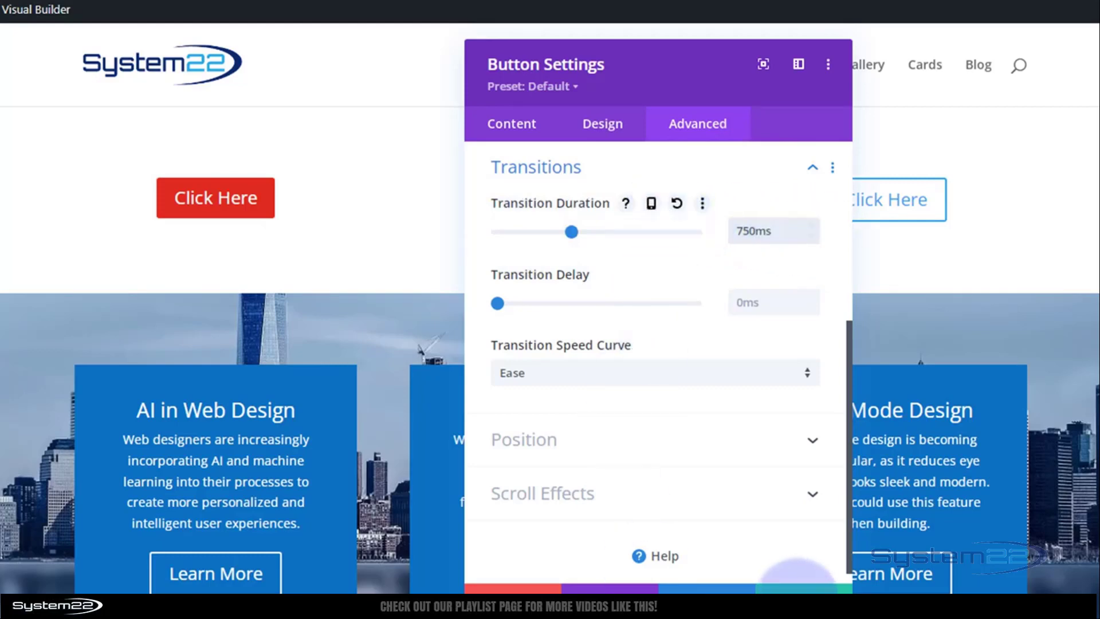
{"action": "left_click", "coordinate": [799, 588]}
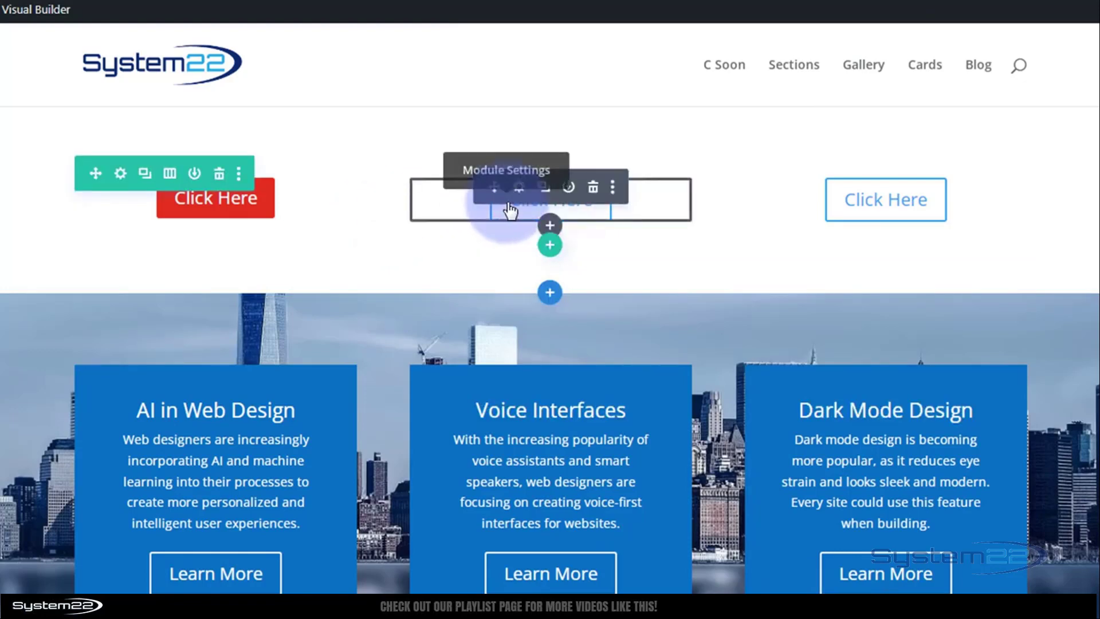
Open the middle button's settings, enable custom button styles and set its text color to white (#ffffff)
{"action": "left_click", "coordinate": [519, 186]}
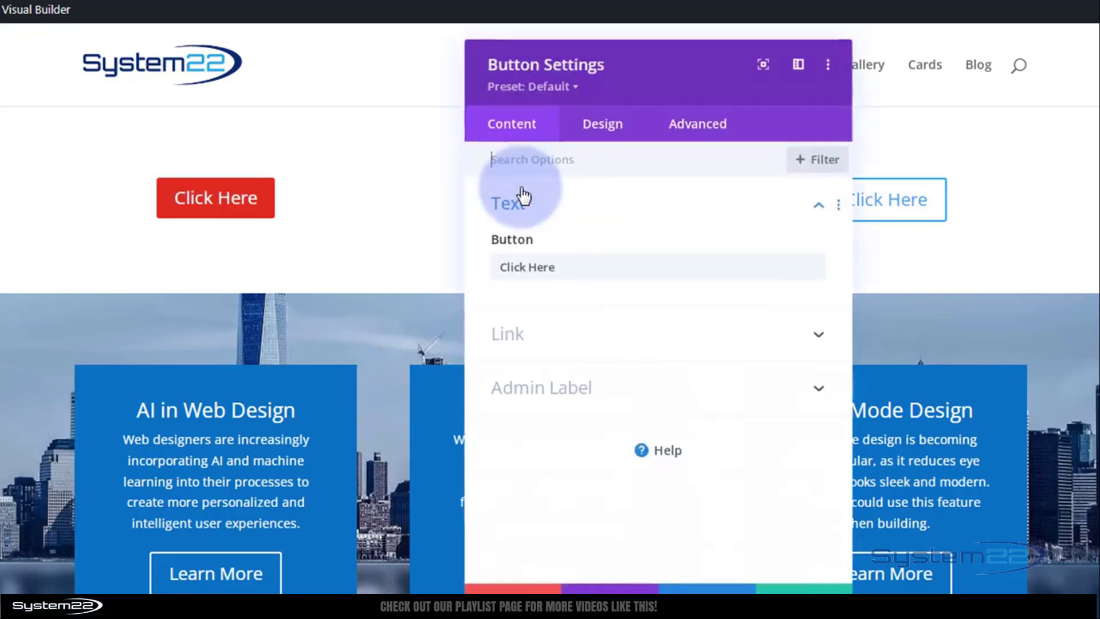
{"action": "left_click_drag", "start_coordinate": [645, 76], "coordinate": [231, 68]}
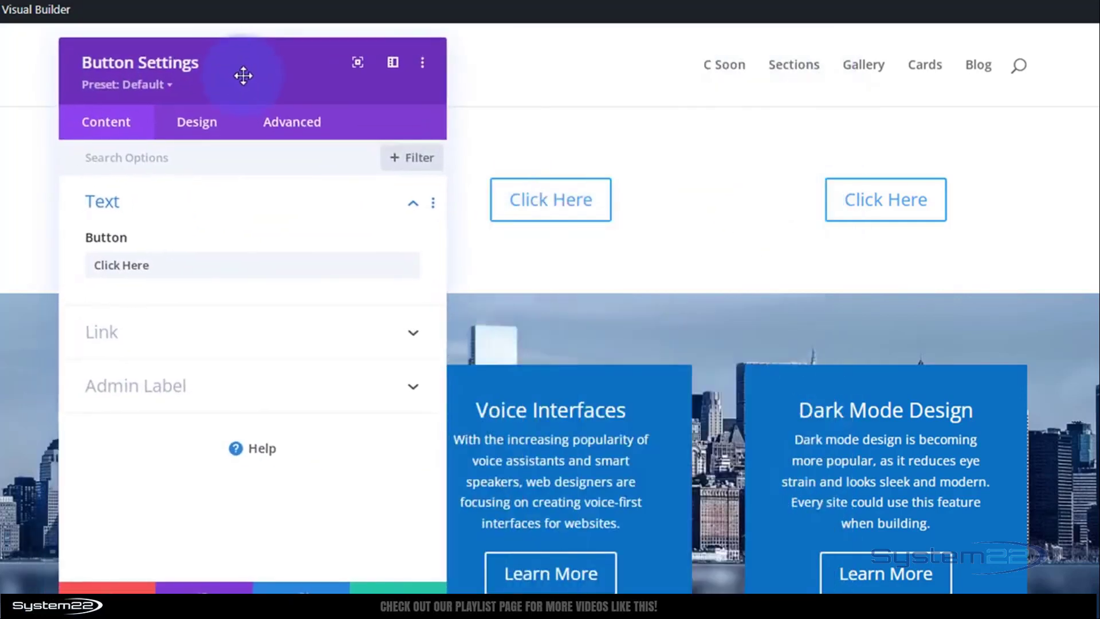
{"action": "left_click", "coordinate": [201, 124]}
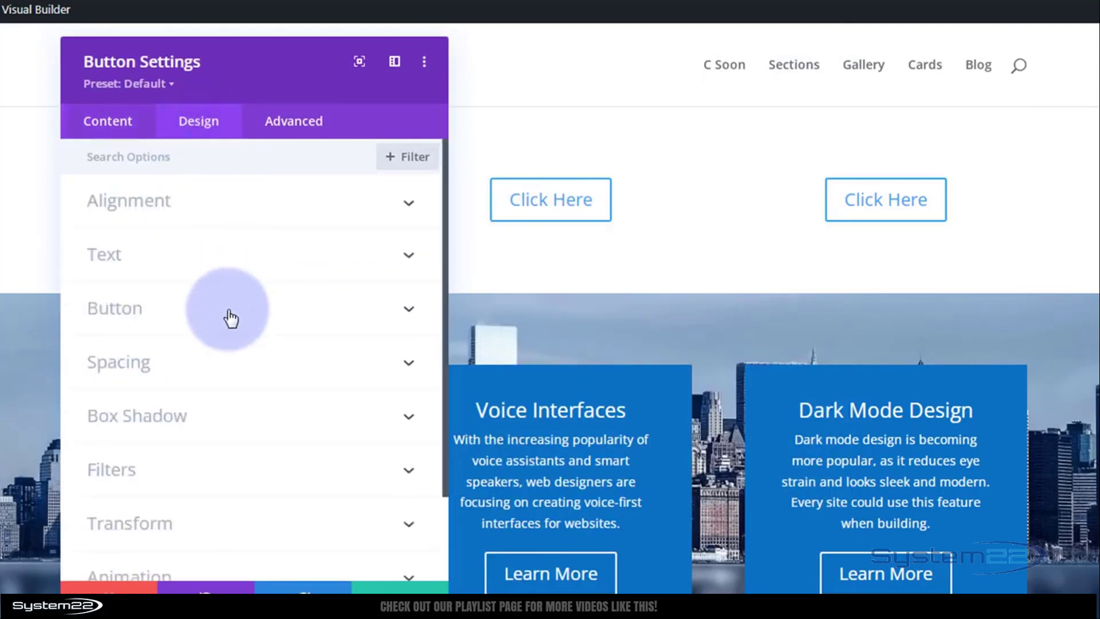
{"action": "left_click", "coordinate": [225, 312]}
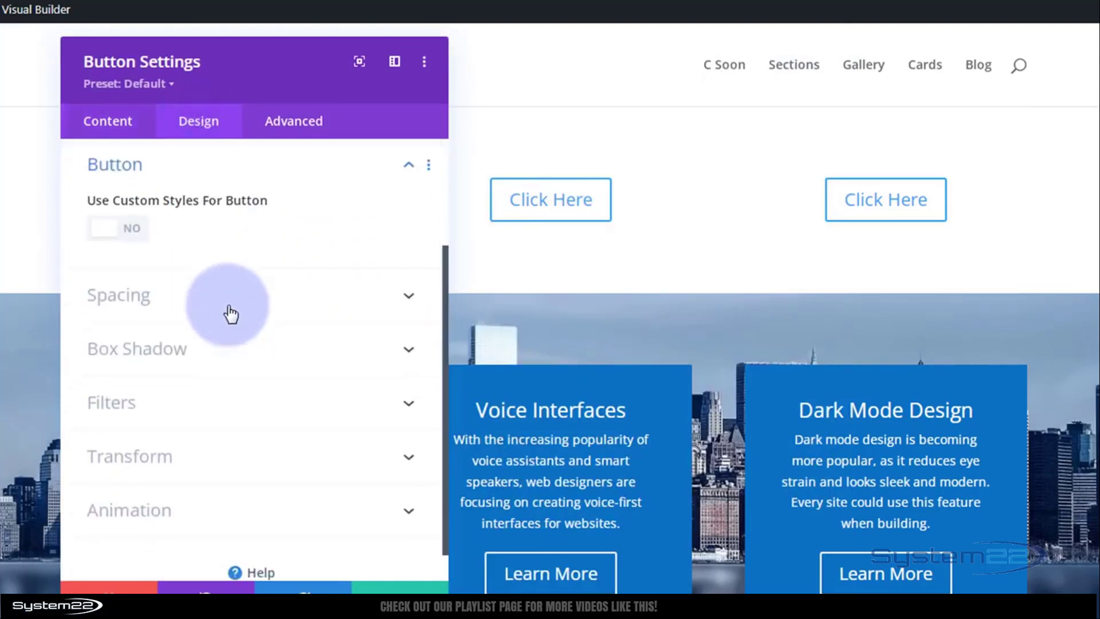
{"action": "left_click", "coordinate": [129, 229]}
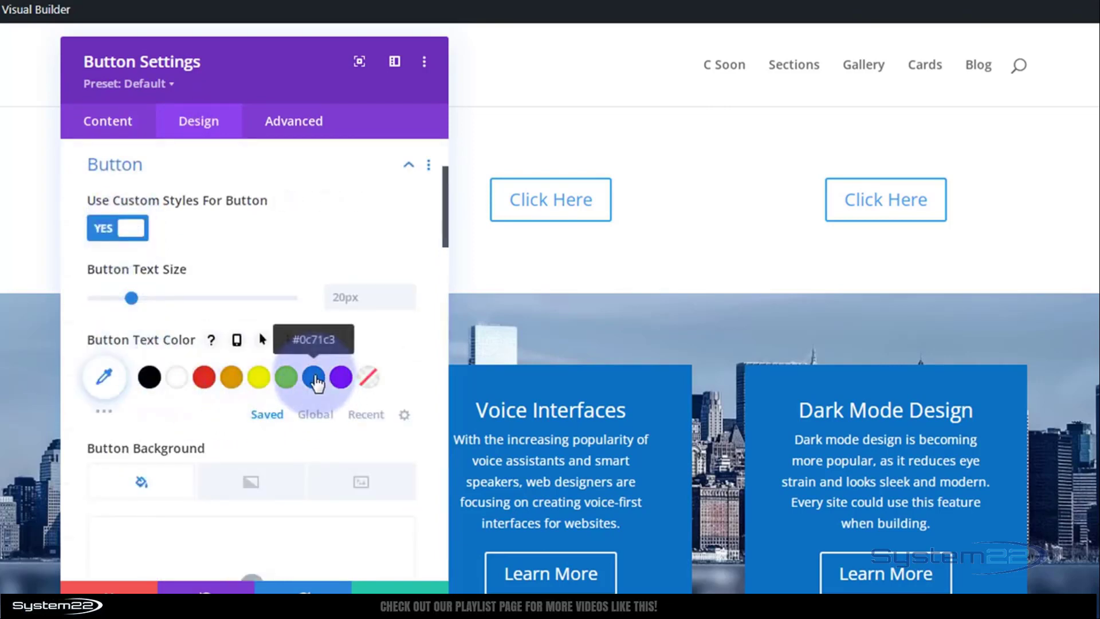
{"action": "left_click", "coordinate": [178, 378]}
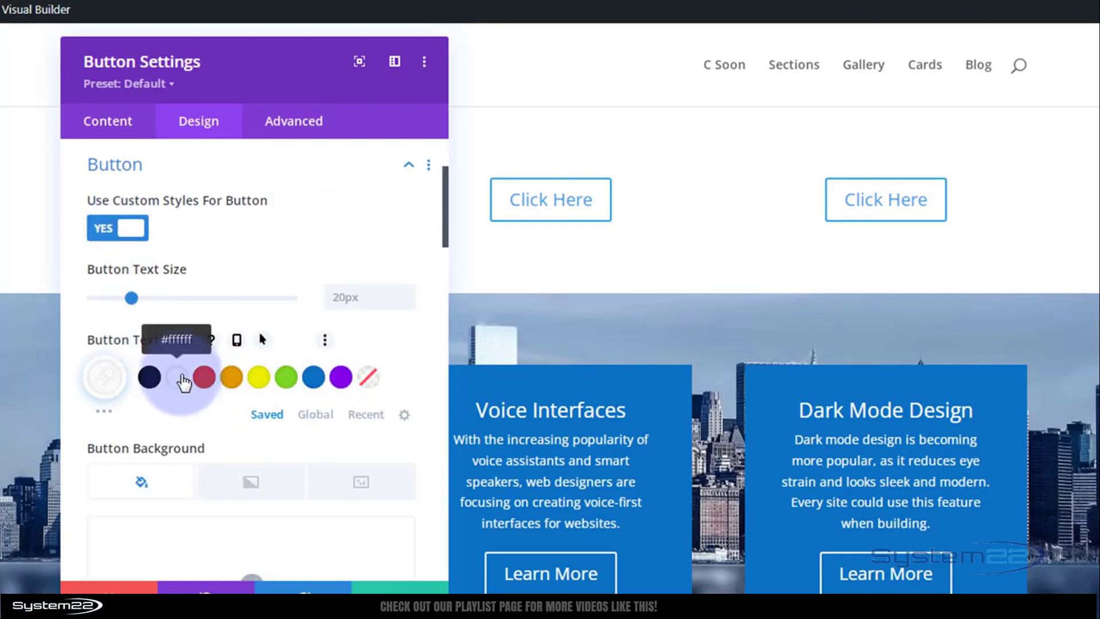
Give the middle button a blue background (#0c71c3) and a purple hover background (#8300e9)
{"action": "scroll", "coordinate": [184, 373], "scroll_direction": "down", "scroll_amount": 2}
{"action": "scroll", "coordinate": [184, 377], "scroll_direction": "down", "scroll_amount": 5}
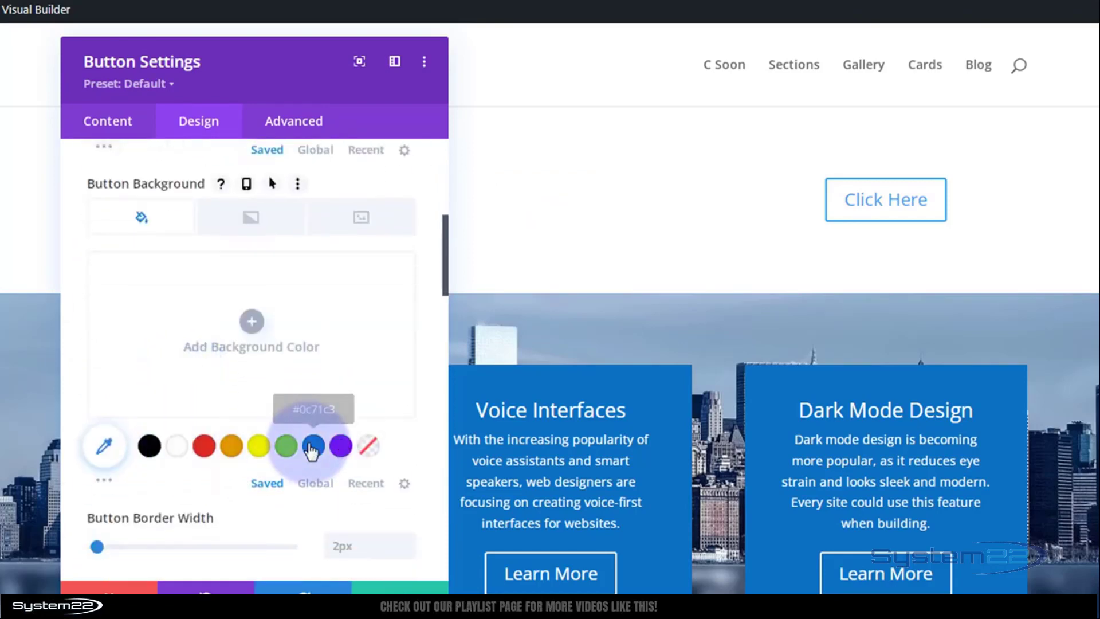
{"action": "left_click", "coordinate": [313, 450]}
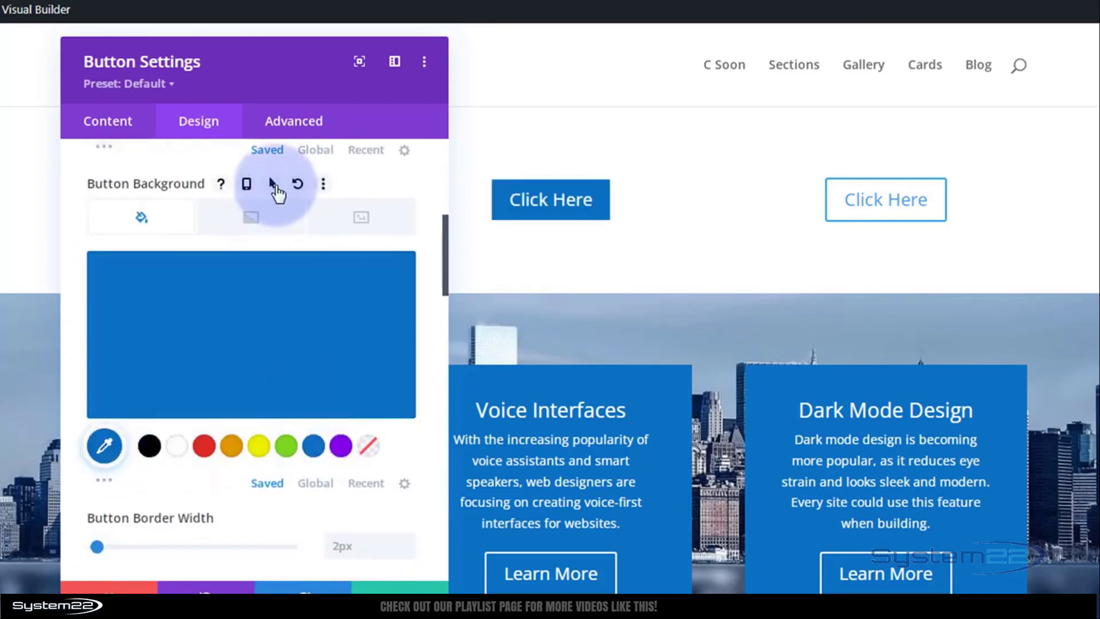
{"action": "left_click", "coordinate": [274, 184]}
{"action": "left_click", "coordinate": [335, 222]}
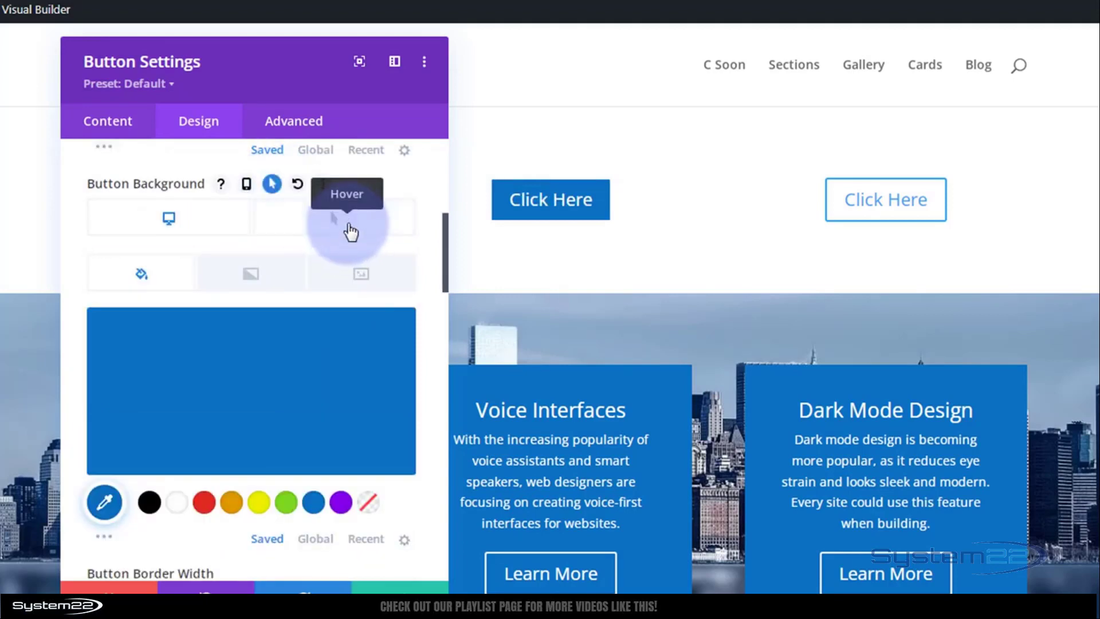
{"action": "left_click", "coordinate": [341, 503]}
{"action": "left_click", "coordinate": [340, 504]}
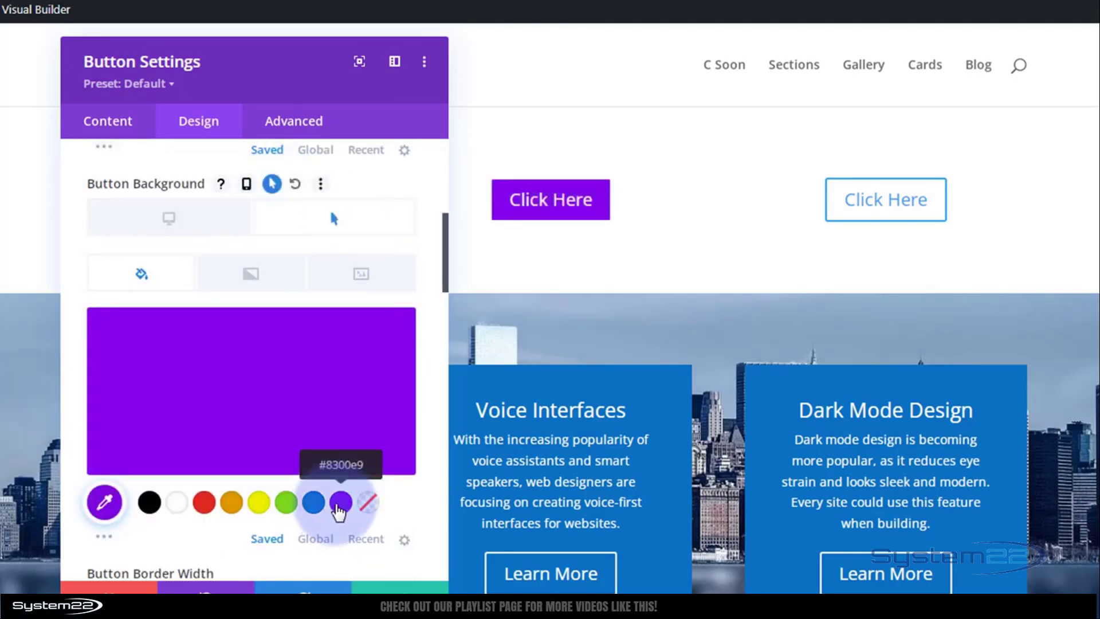
Set the middle button's border width to 0px and turn off its button icon
{"action": "scroll", "coordinate": [319, 410], "scroll_direction": "down", "scroll_amount": 5}
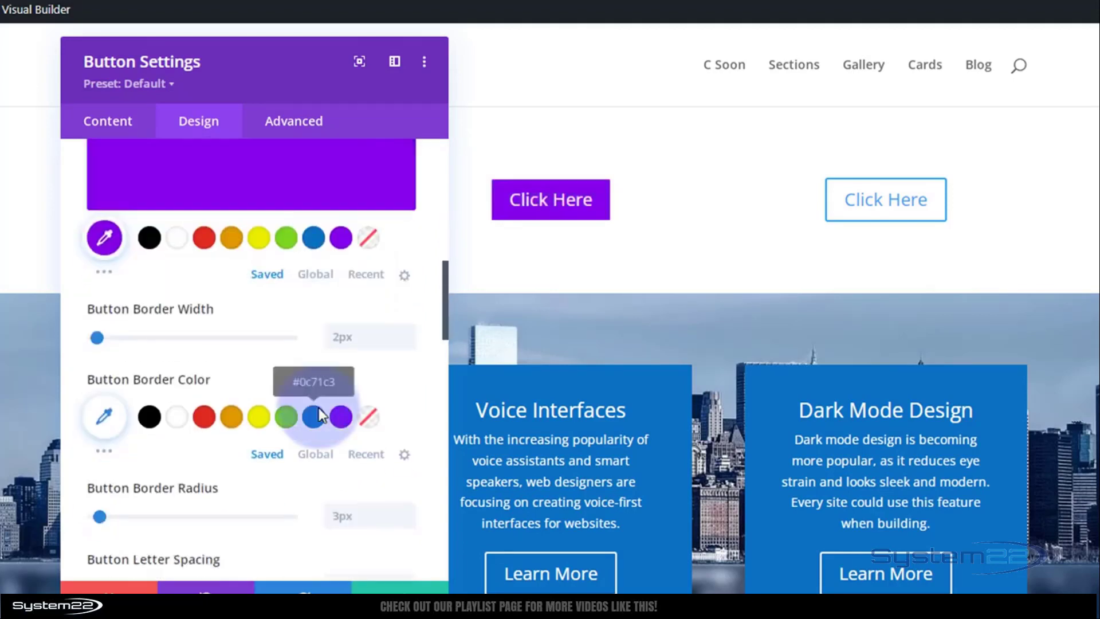
{"action": "left_click", "coordinate": [405, 343]}
{"action": "left_click", "coordinate": [406, 343]}
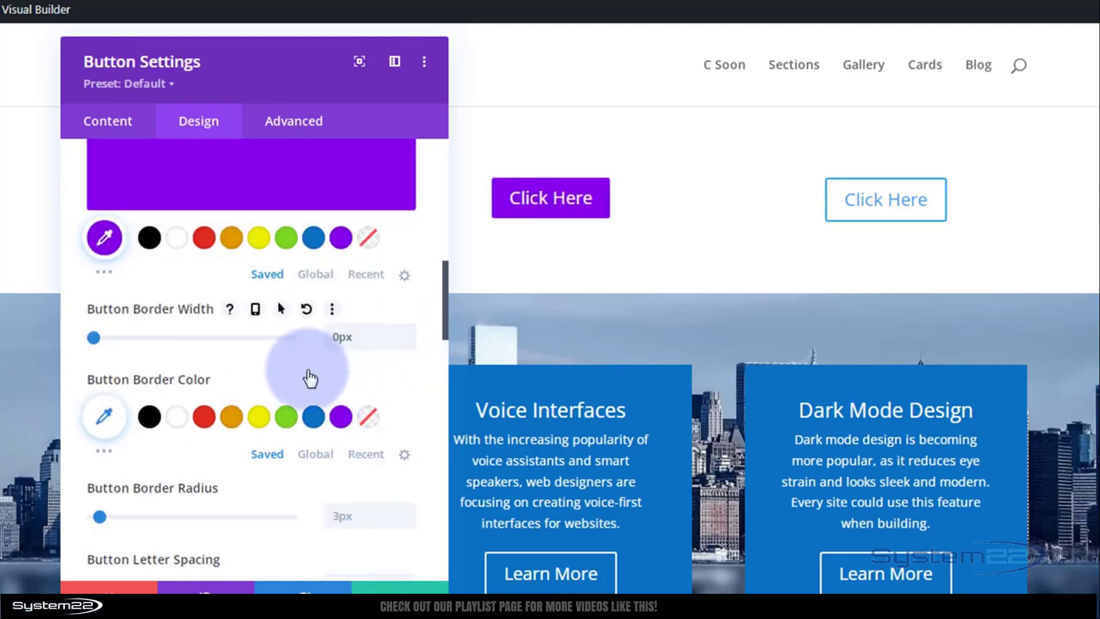
{"action": "scroll", "coordinate": [307, 370], "scroll_direction": "down", "scroll_amount": 9}
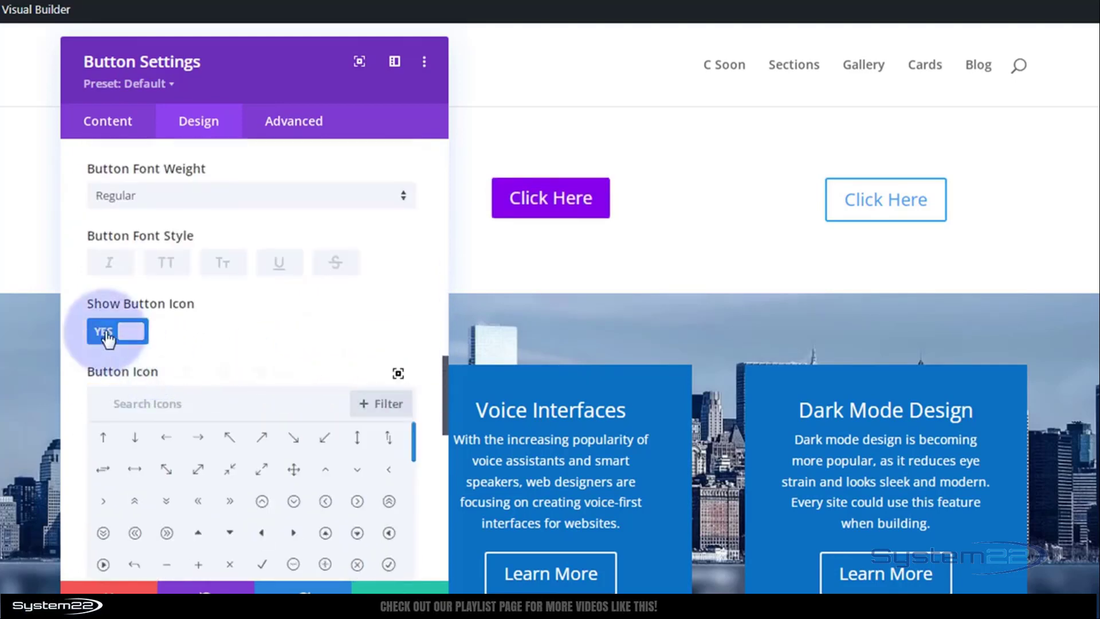
{"action": "left_click", "coordinate": [107, 337]}
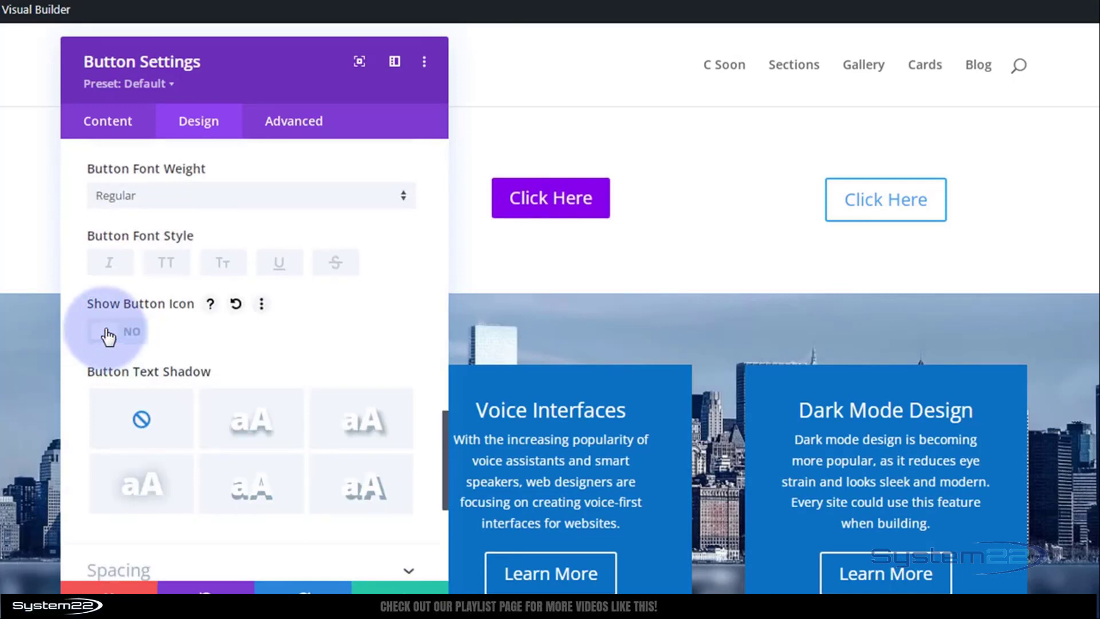
Set the middle button's hover transform scale to 125% in both directions and return to the desktop state
{"action": "left_click_drag", "start_coordinate": [304, 69], "coordinate": [257, 70]}
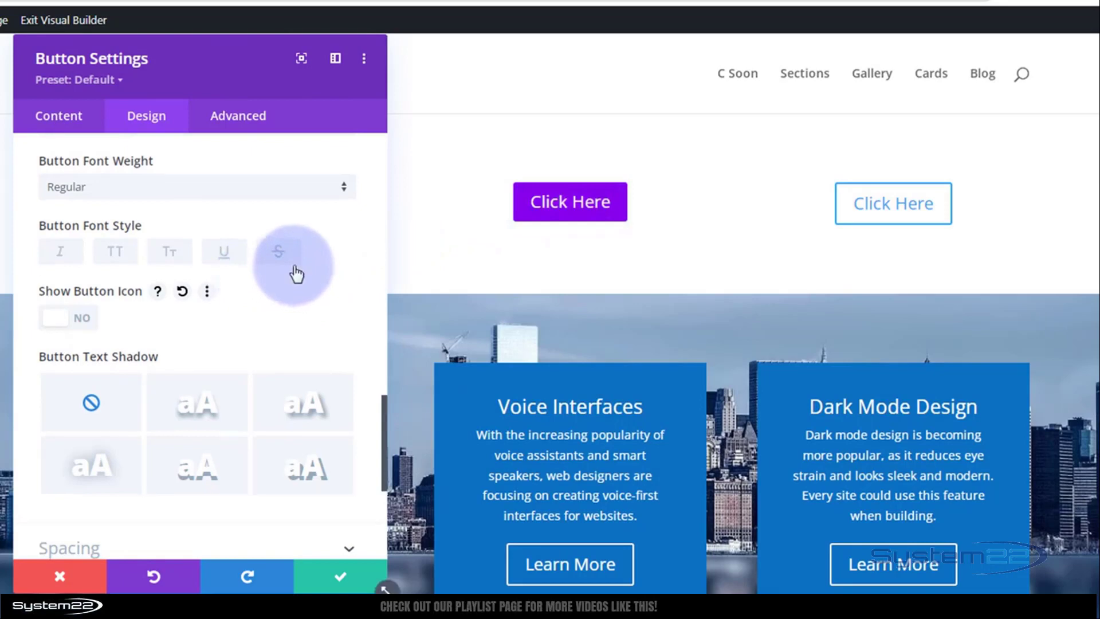
{"action": "scroll", "coordinate": [294, 270], "scroll_direction": "down", "scroll_amount": 5}
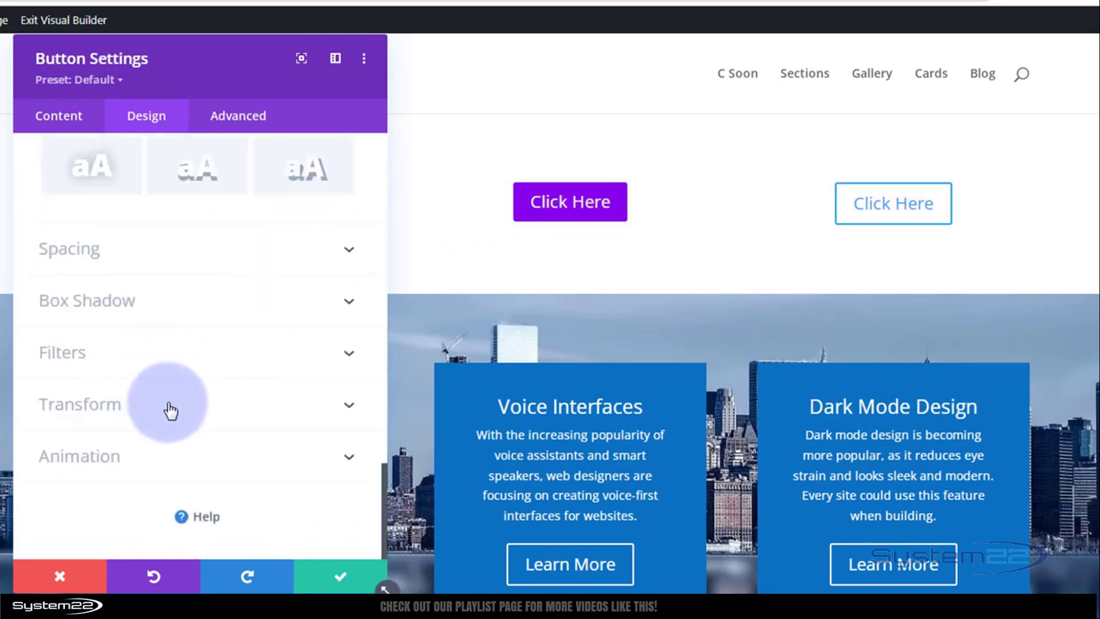
{"action": "left_click", "coordinate": [170, 410]}
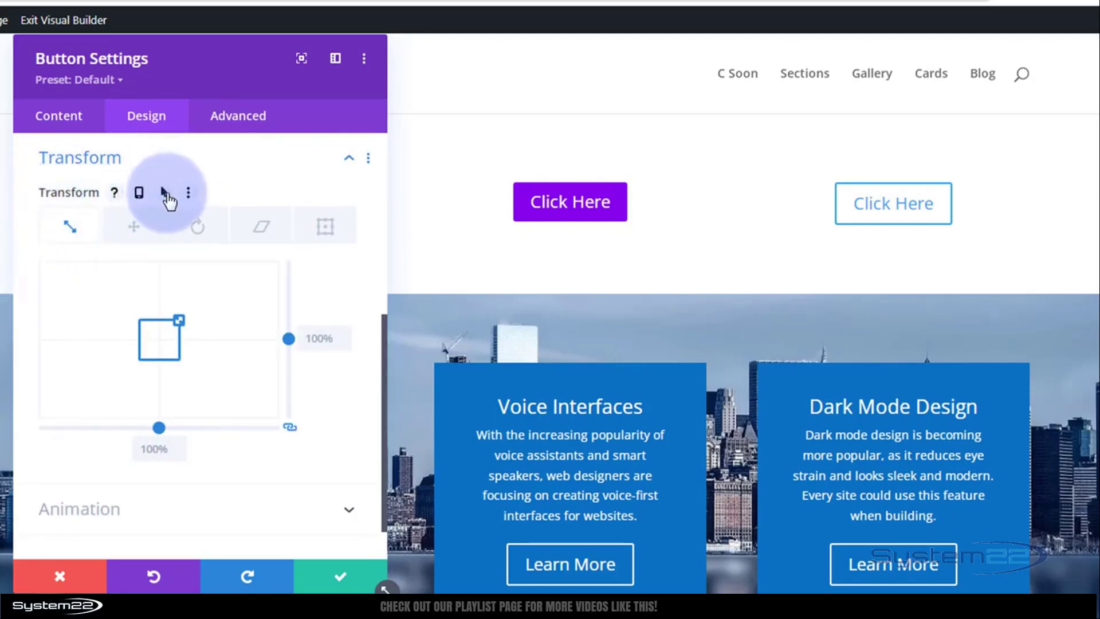
{"action": "left_click", "coordinate": [165, 193]}
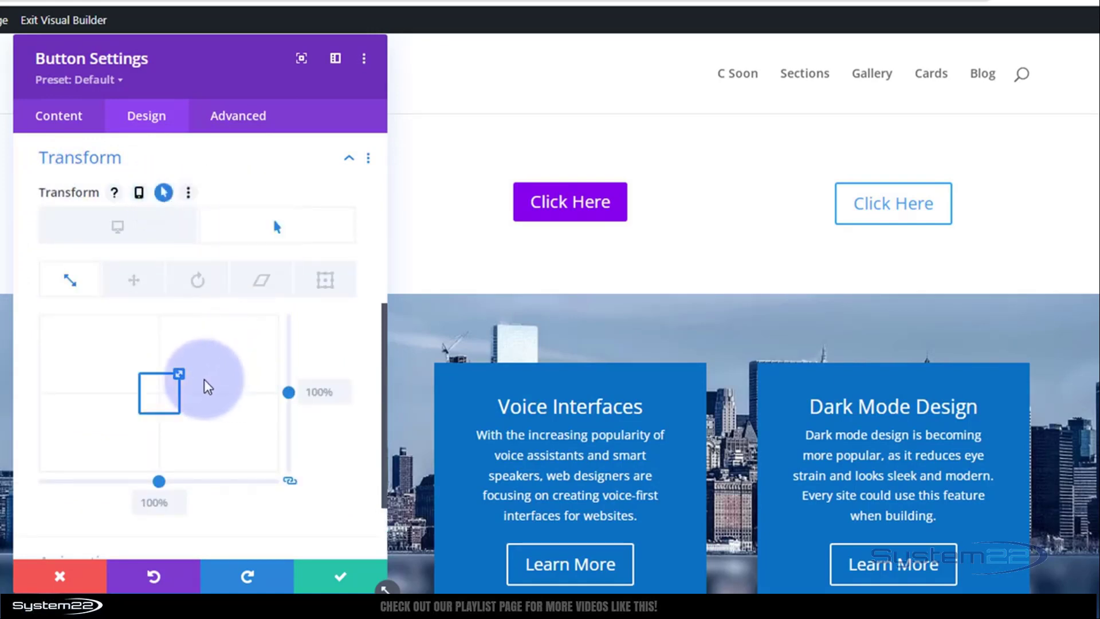
{"action": "left_click_drag", "start_coordinate": [179, 373], "coordinate": [190, 377]}
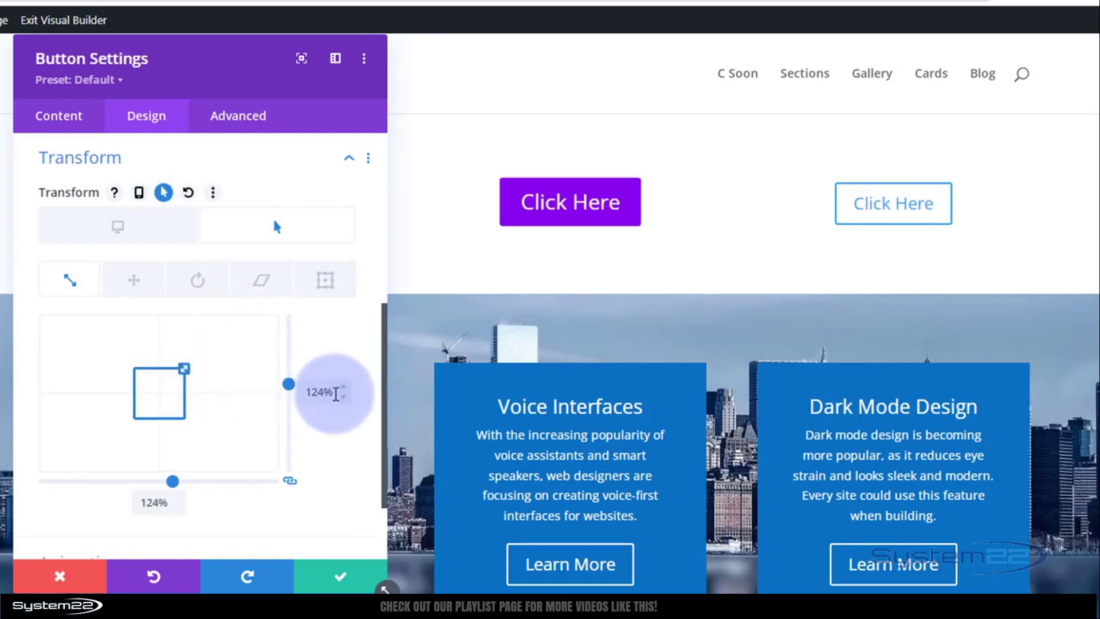
{"action": "left_click", "coordinate": [342, 386]}
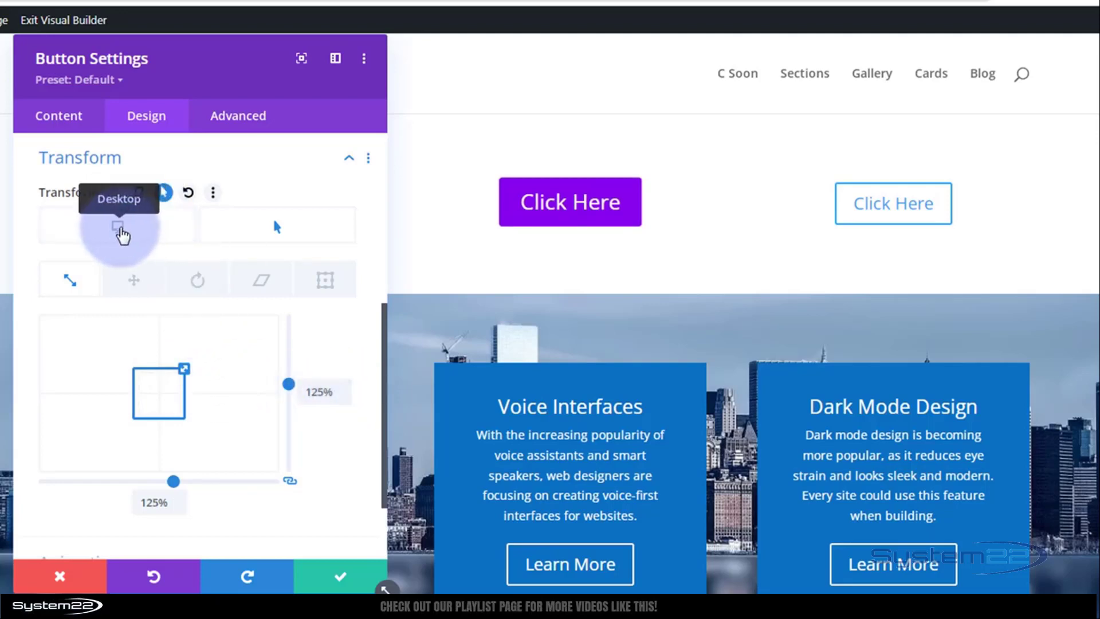
{"action": "left_click", "coordinate": [121, 231]}
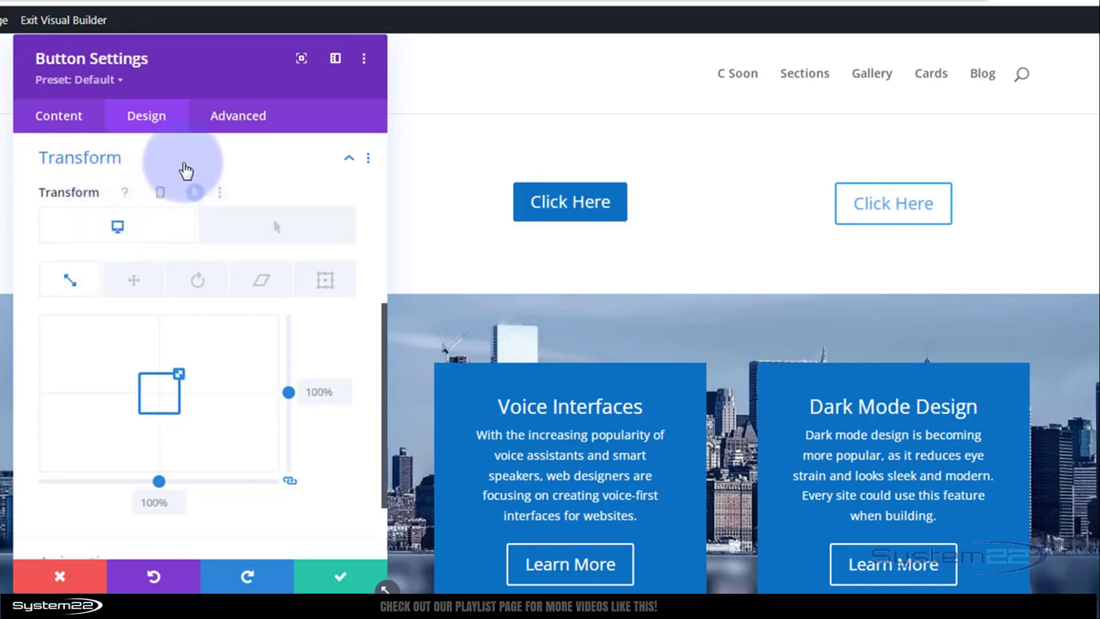
Add a box shadow to the middle button using the preset with a soft shadow below it
{"action": "left_click", "coordinate": [185, 167]}
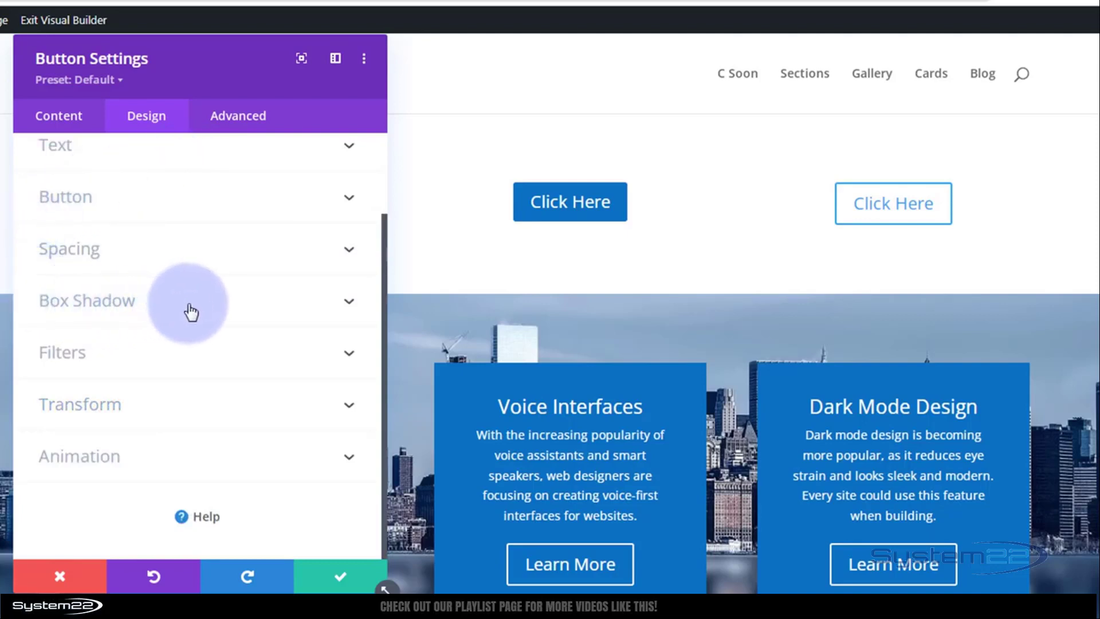
{"action": "left_click", "coordinate": [191, 311]}
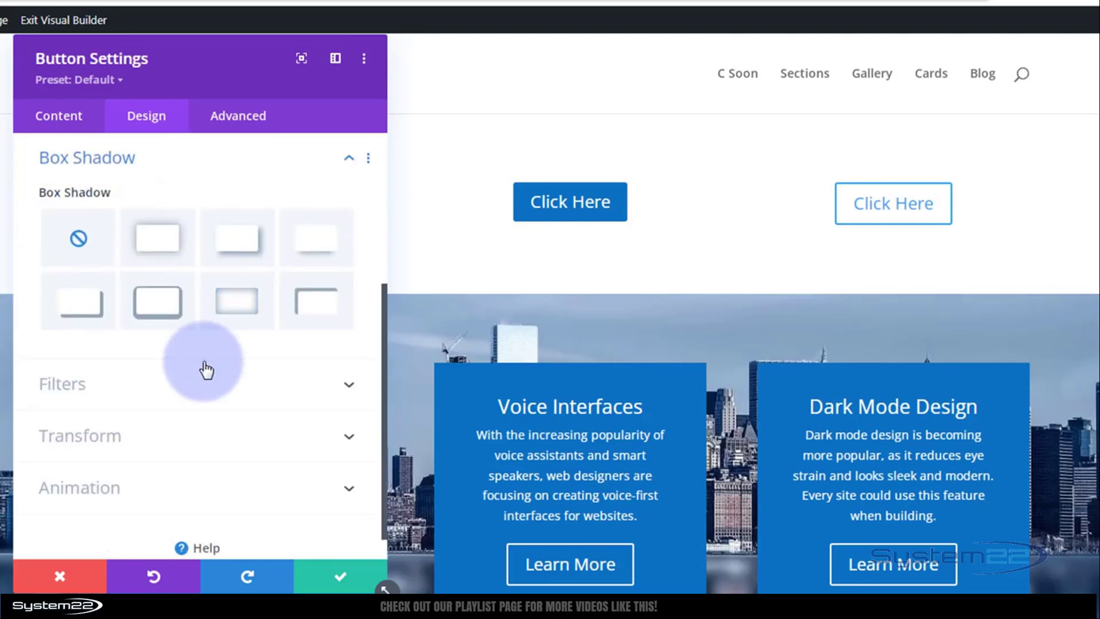
{"action": "left_click", "coordinate": [313, 247]}
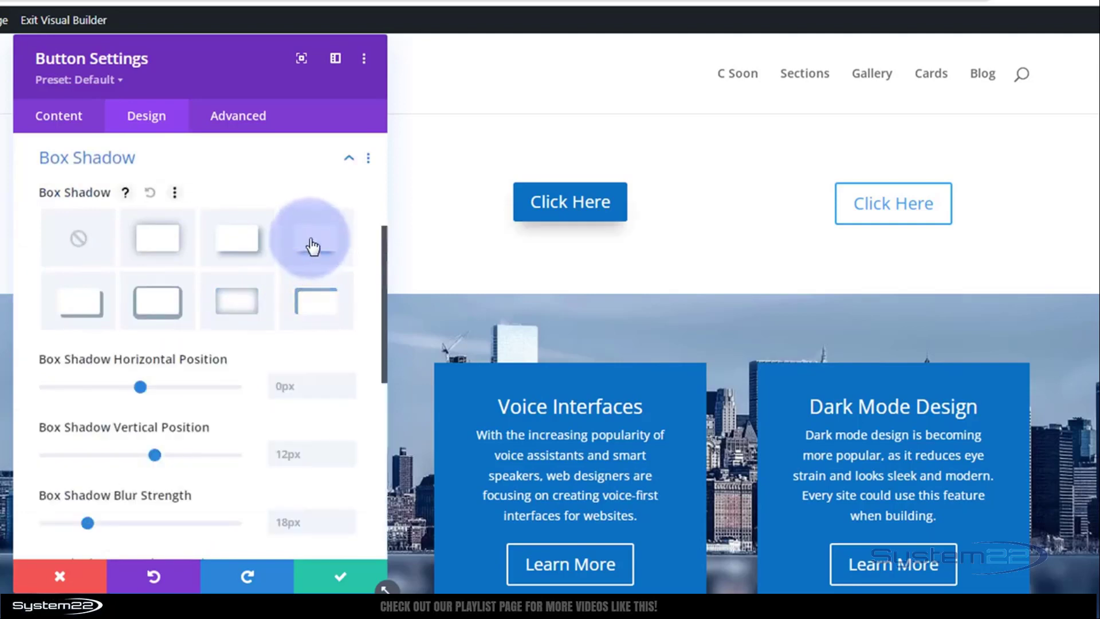
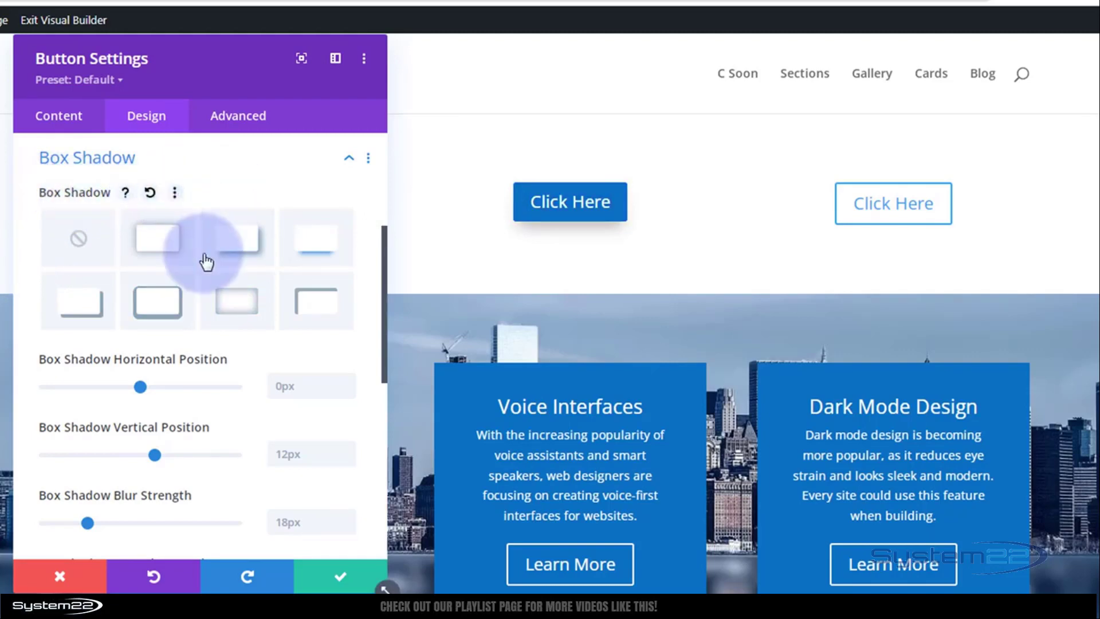
Enable hover options for the middle button's shadow color and make the desktop shadow fully transparent, rgba(0,0,0,0)
{"action": "scroll", "coordinate": [203, 249], "scroll_direction": "down", "scroll_amount": 6}
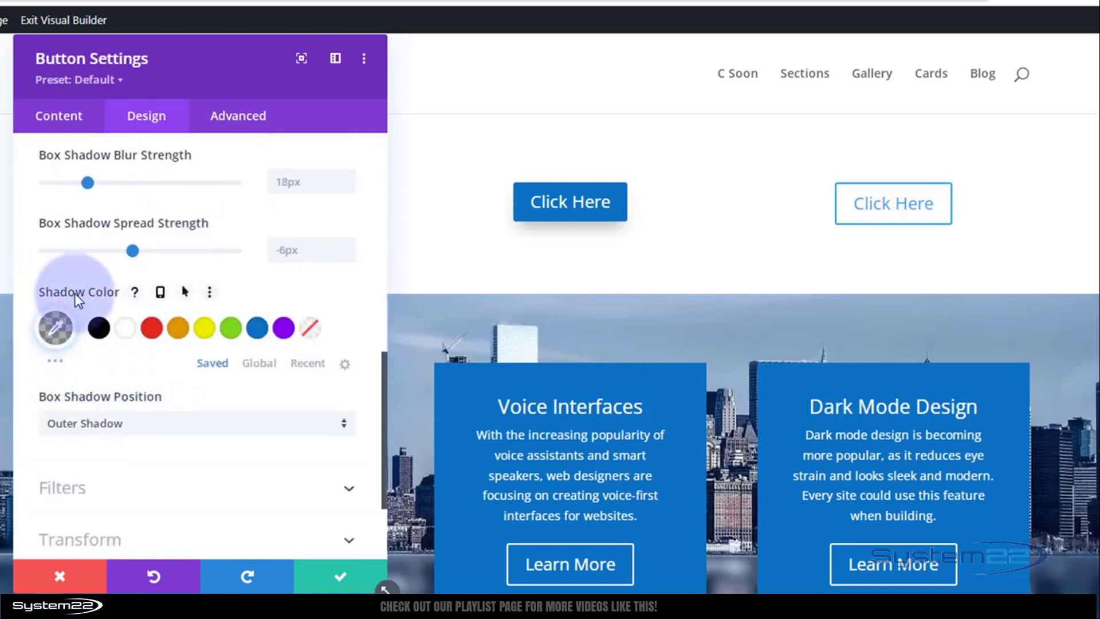
{"action": "left_click", "coordinate": [185, 294]}
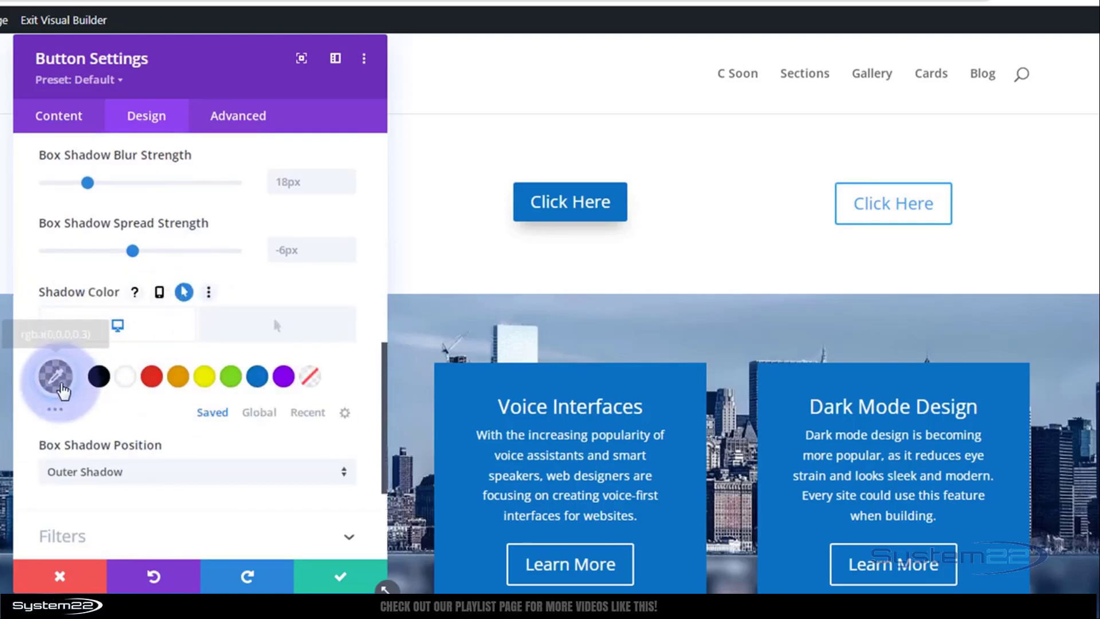
{"action": "left_click", "coordinate": [56, 376]}
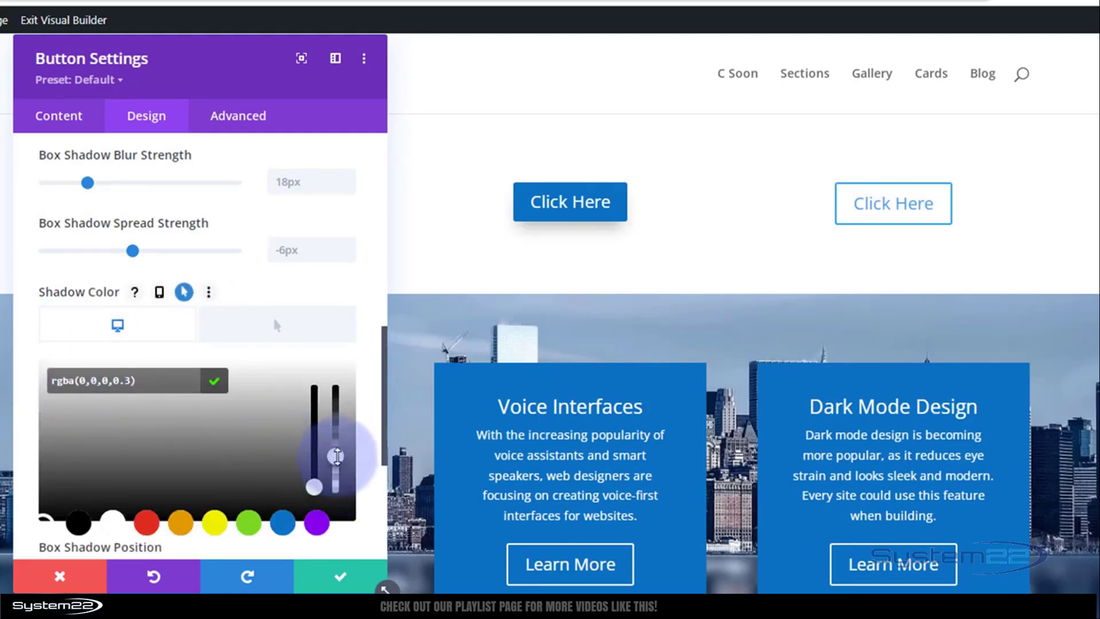
{"action": "left_click_drag", "start_coordinate": [337, 455], "coordinate": [333, 514]}
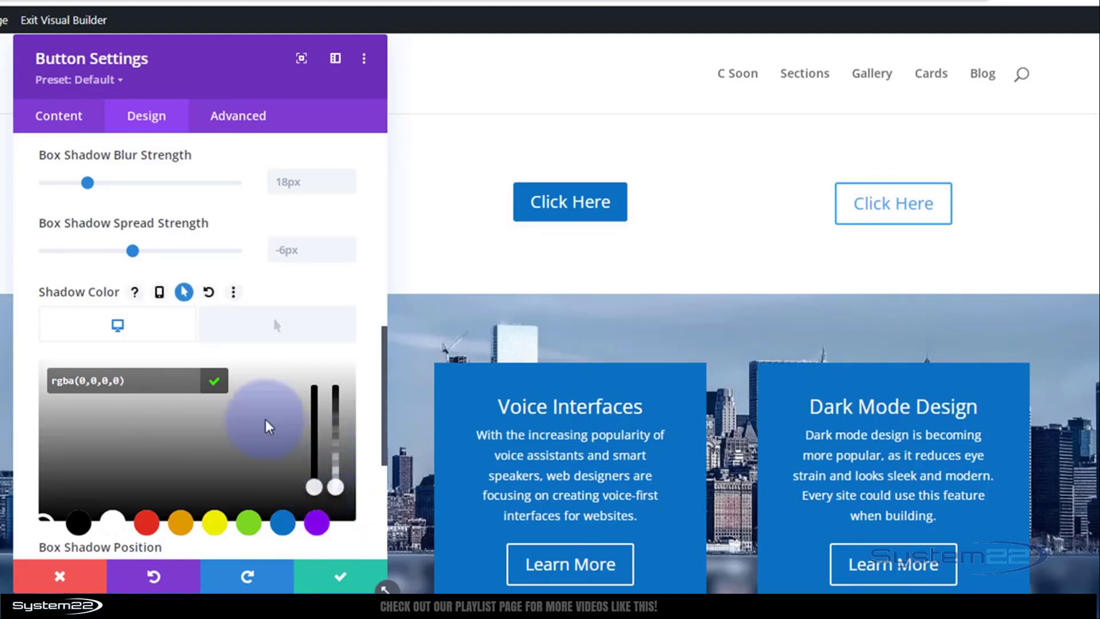
Set the middle button's hover shadow color to rgba(0,0,0,0.47), return to the desktop state and save the button settings
{"action": "left_click", "coordinate": [276, 331]}
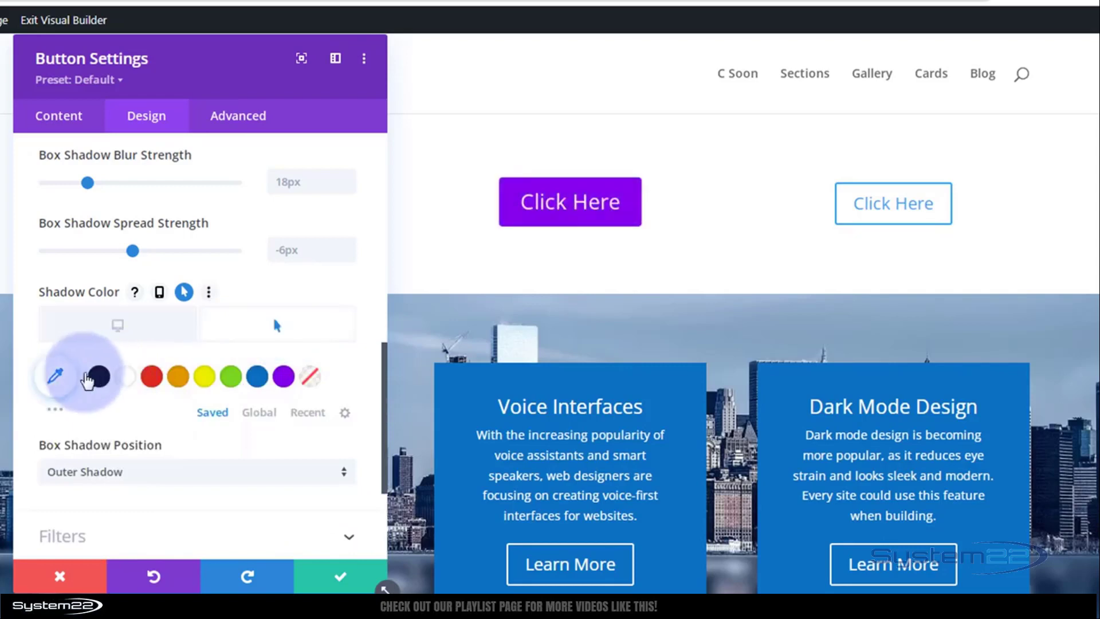
{"action": "left_click", "coordinate": [54, 379]}
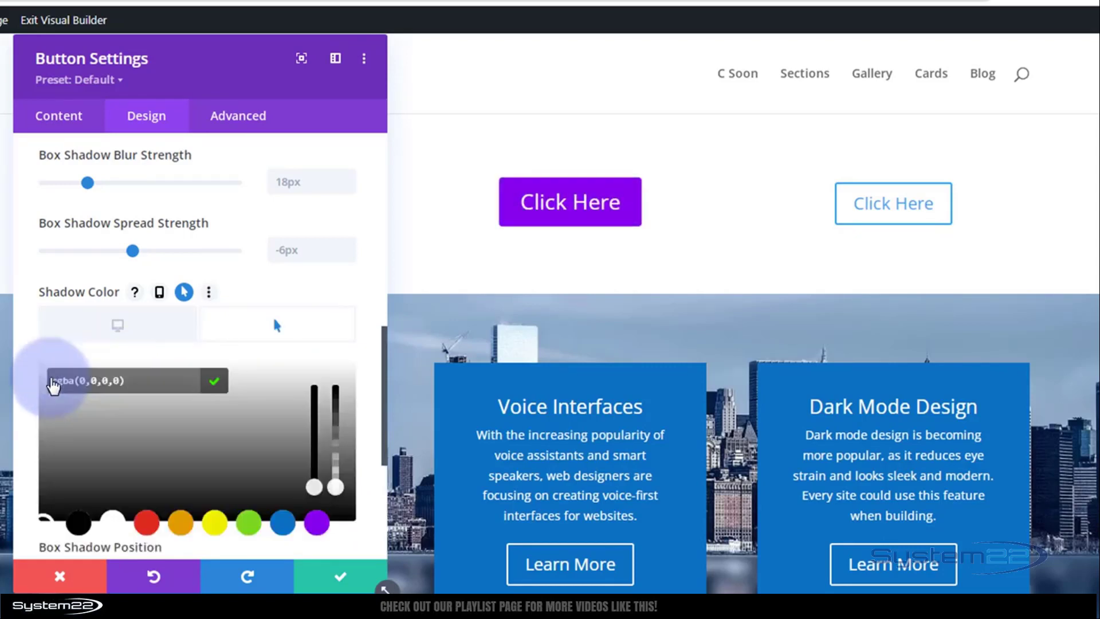
{"action": "left_click_drag", "start_coordinate": [334, 484], "coordinate": [334, 440]}
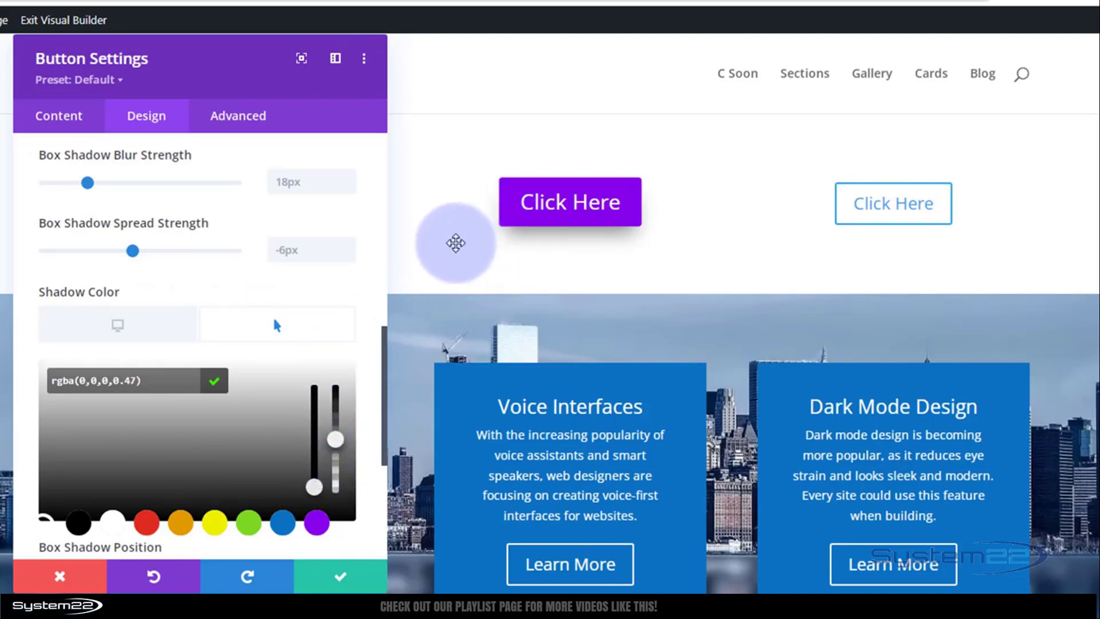
{"action": "left_click", "coordinate": [129, 331]}
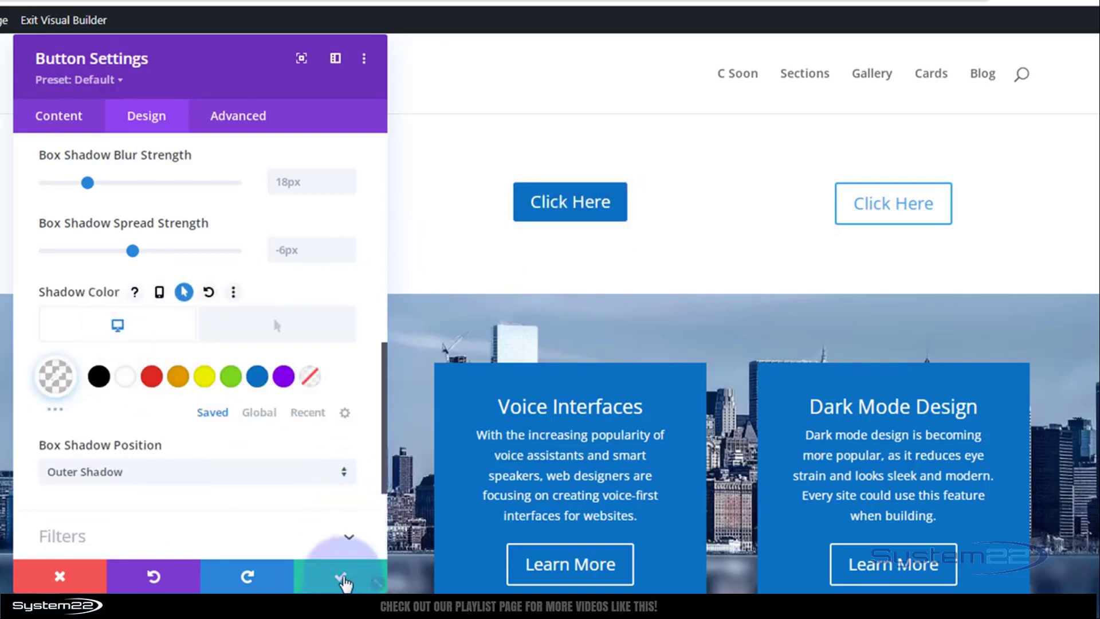
{"action": "left_click", "coordinate": [344, 583]}
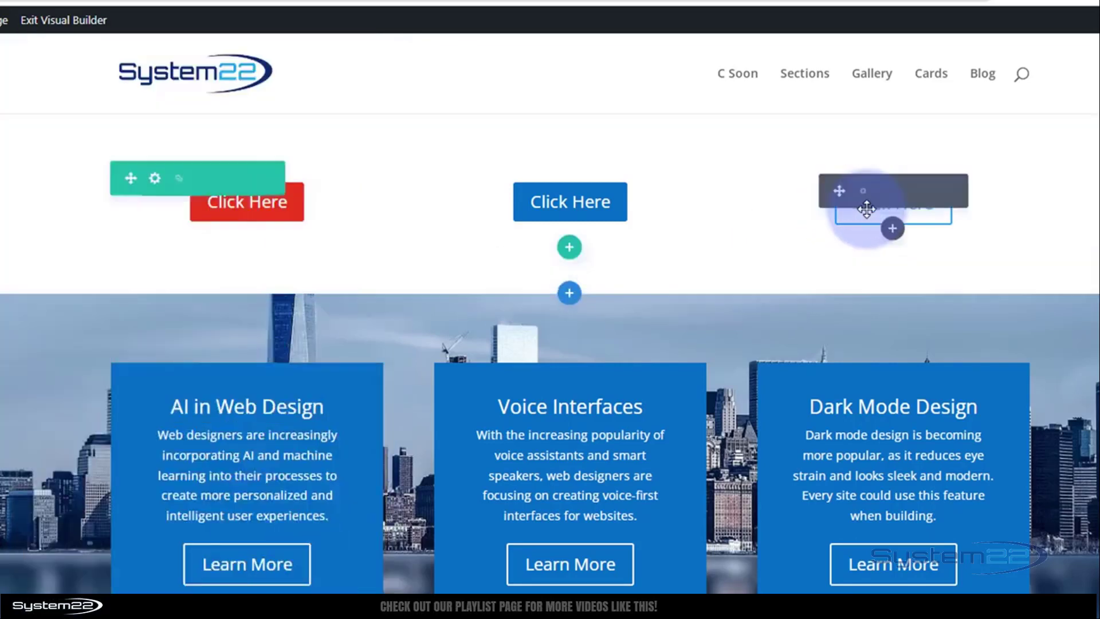
Open the third column's button settings, enable custom button styles and set the text color to white
{"action": "left_click", "coordinate": [864, 192]}
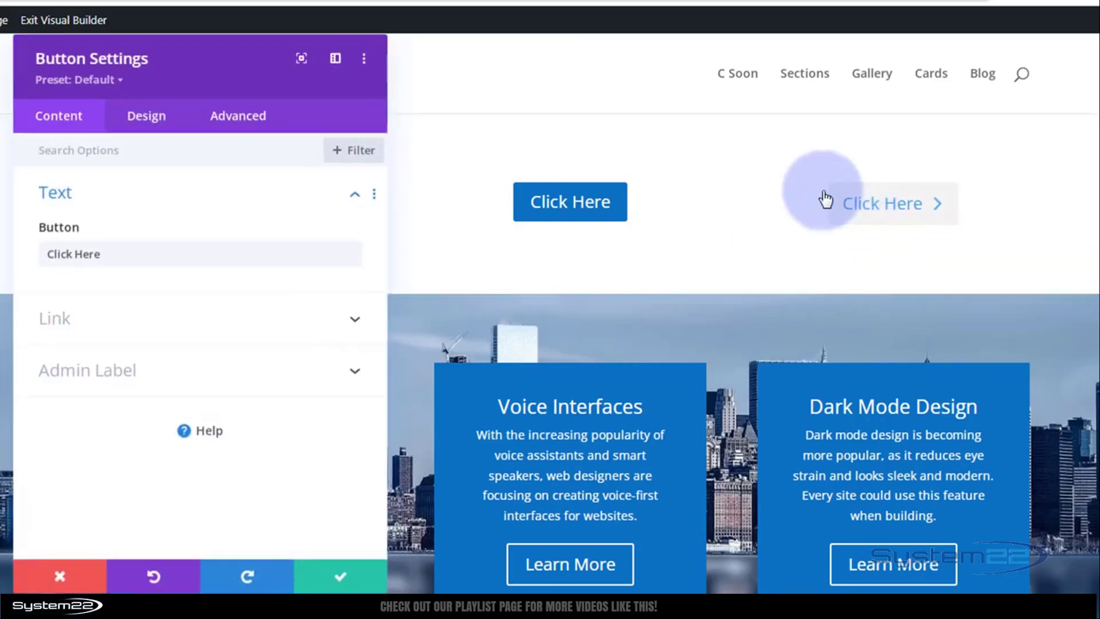
{"action": "left_click", "coordinate": [148, 120]}
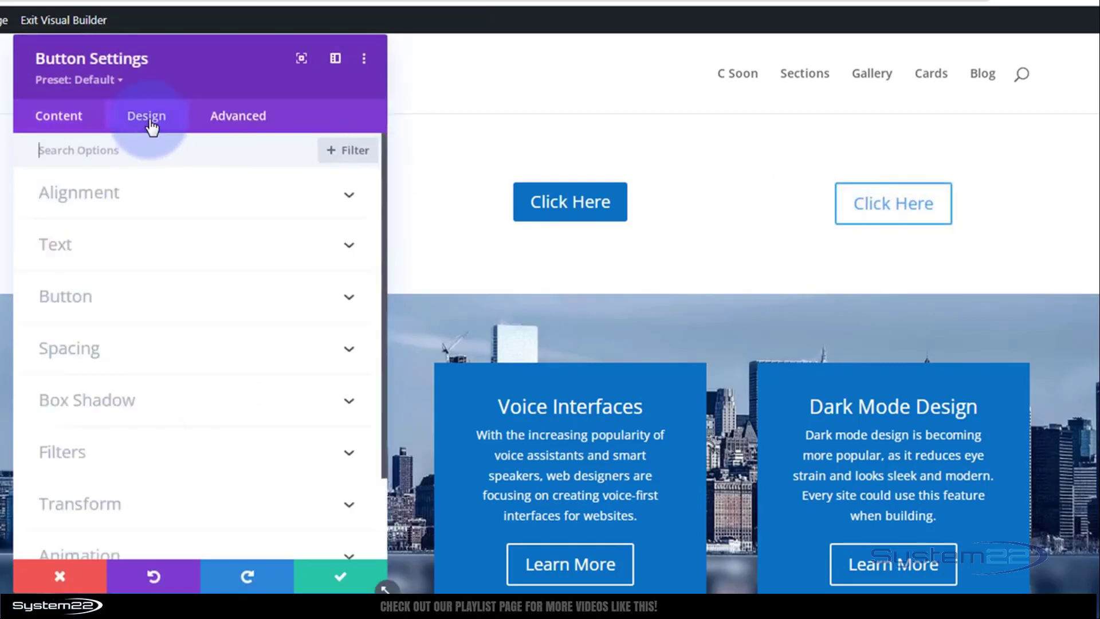
{"action": "left_click_drag", "start_coordinate": [196, 93], "coordinate": [562, 92]}
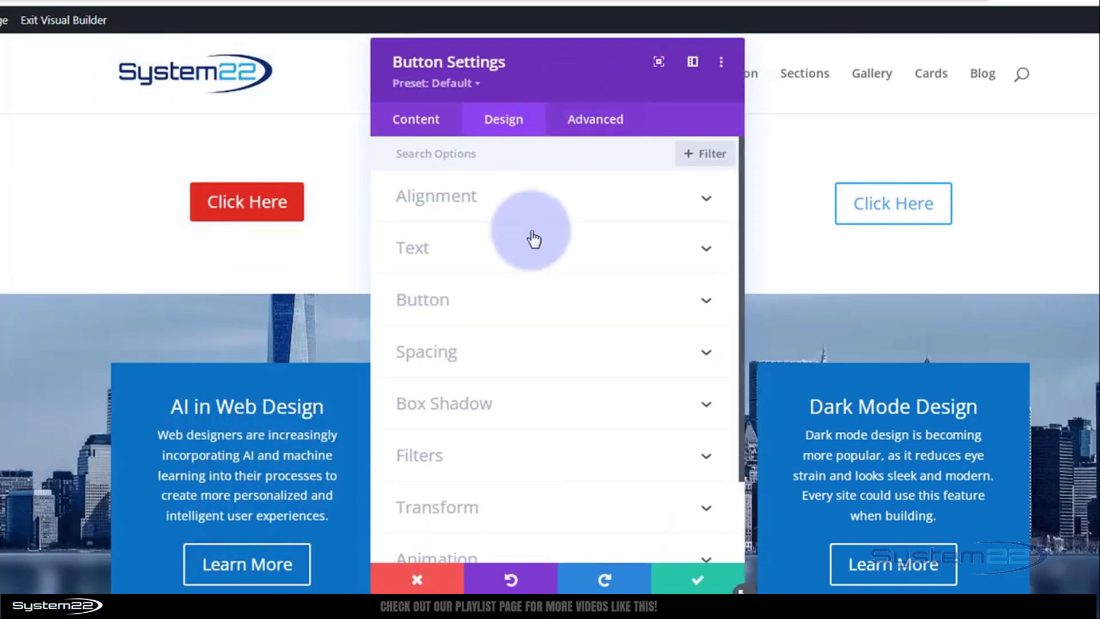
{"action": "left_click", "coordinate": [517, 310]}
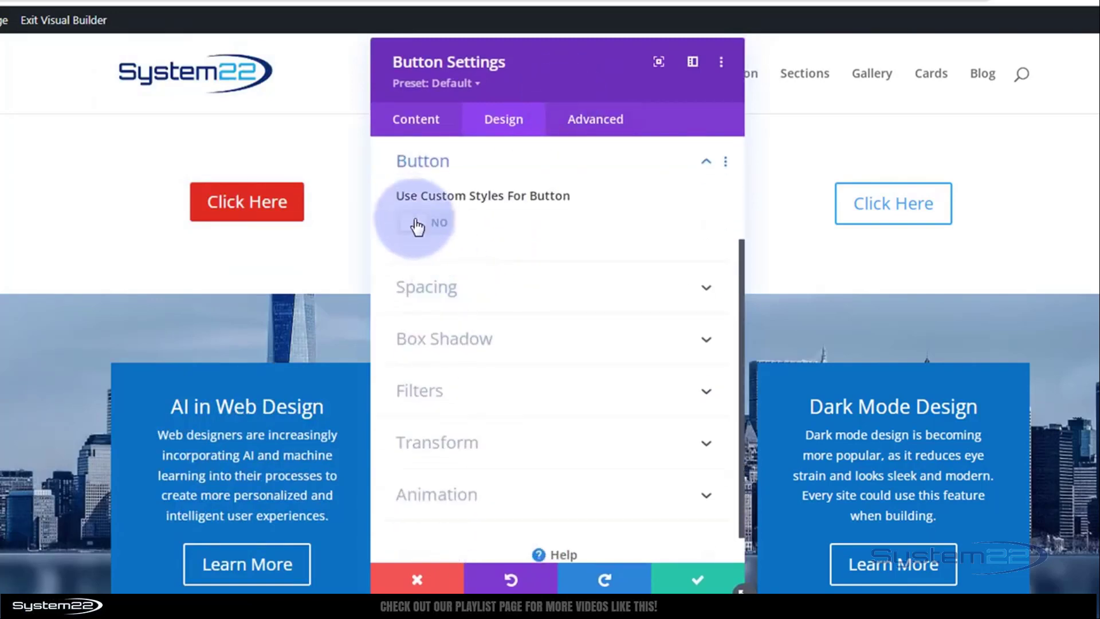
{"action": "left_click", "coordinate": [433, 224]}
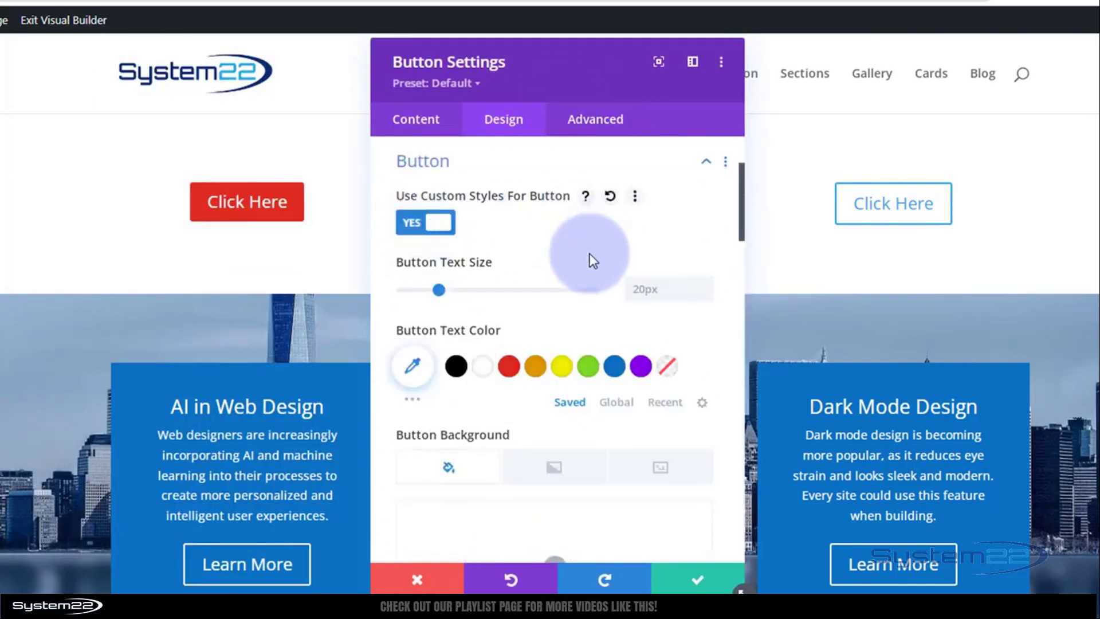
{"action": "left_click", "coordinate": [483, 372]}
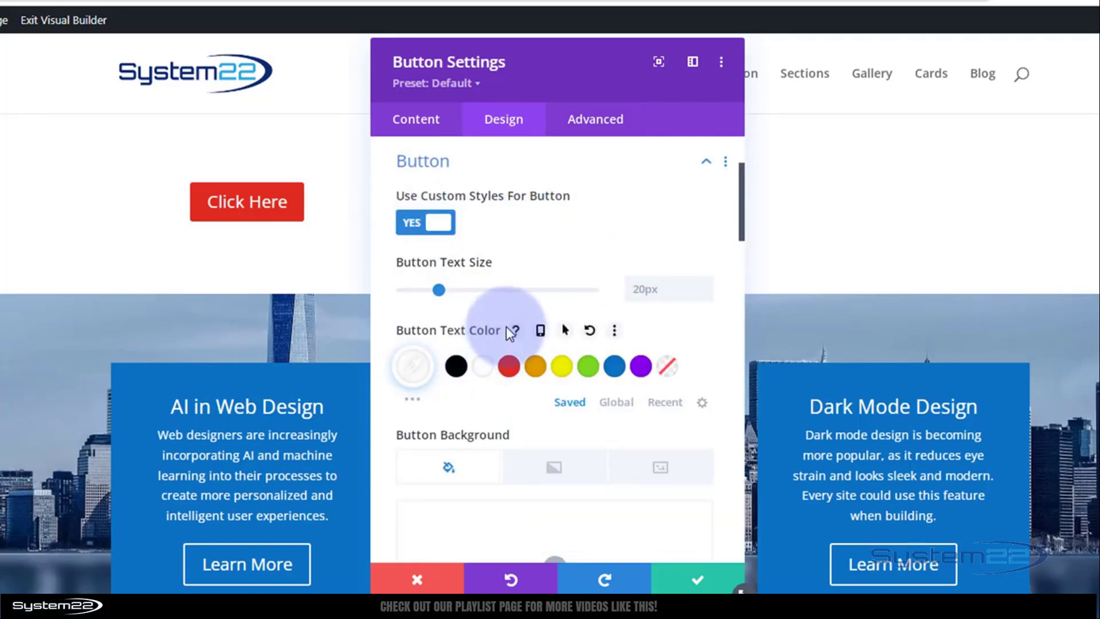
Give the third button a purple background and a green hover background (#7cda24)
{"action": "scroll", "coordinate": [507, 326], "scroll_direction": "down", "scroll_amount": 5}
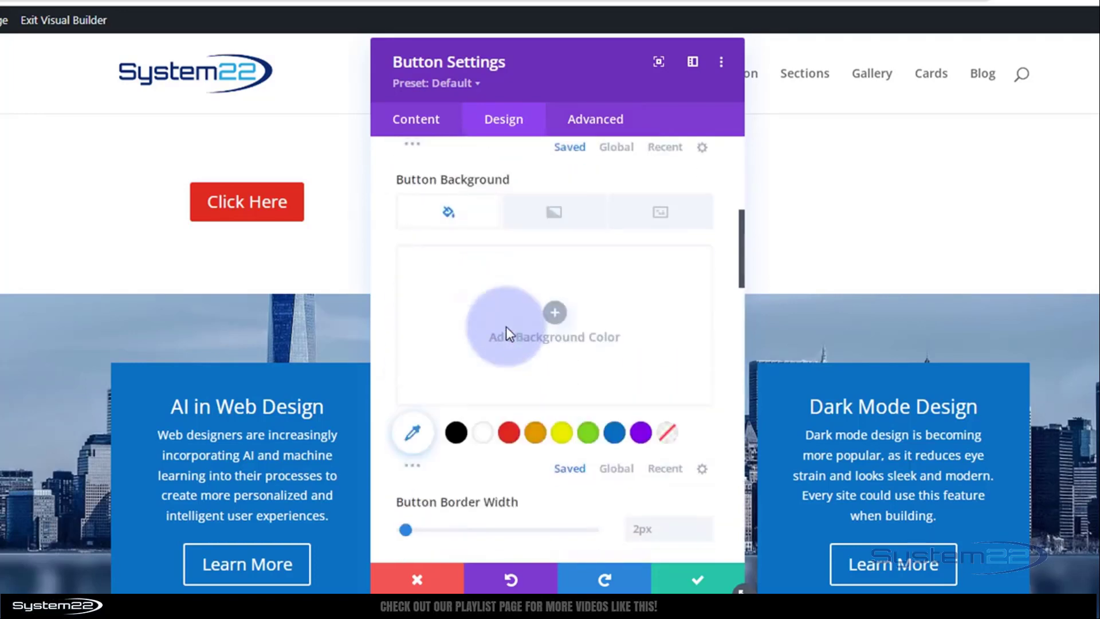
{"action": "left_click", "coordinate": [641, 433]}
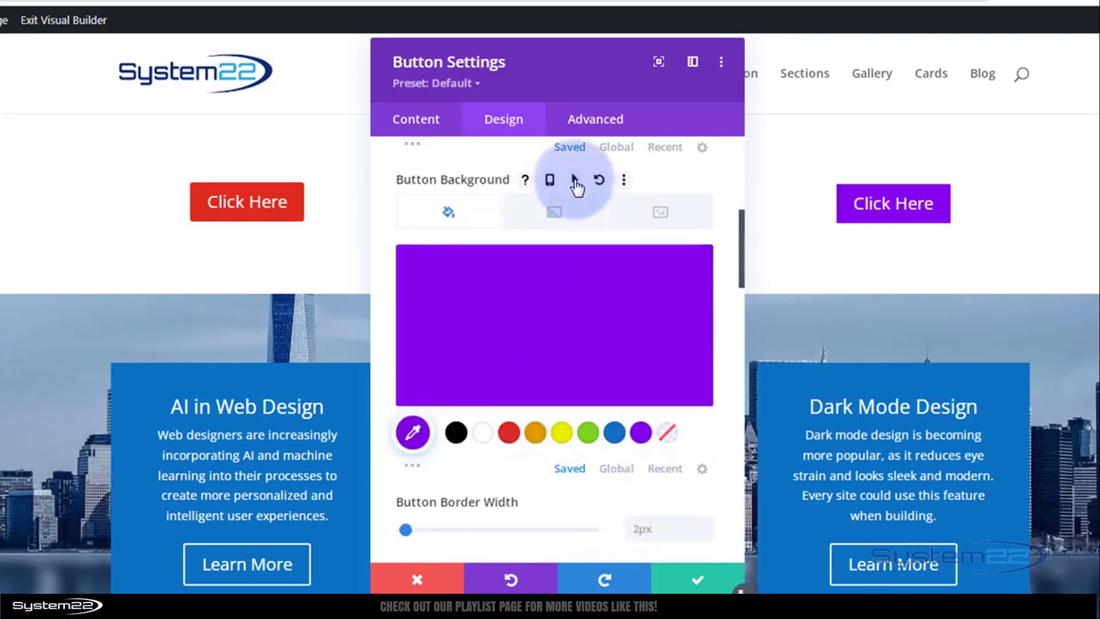
{"action": "left_click", "coordinate": [575, 181]}
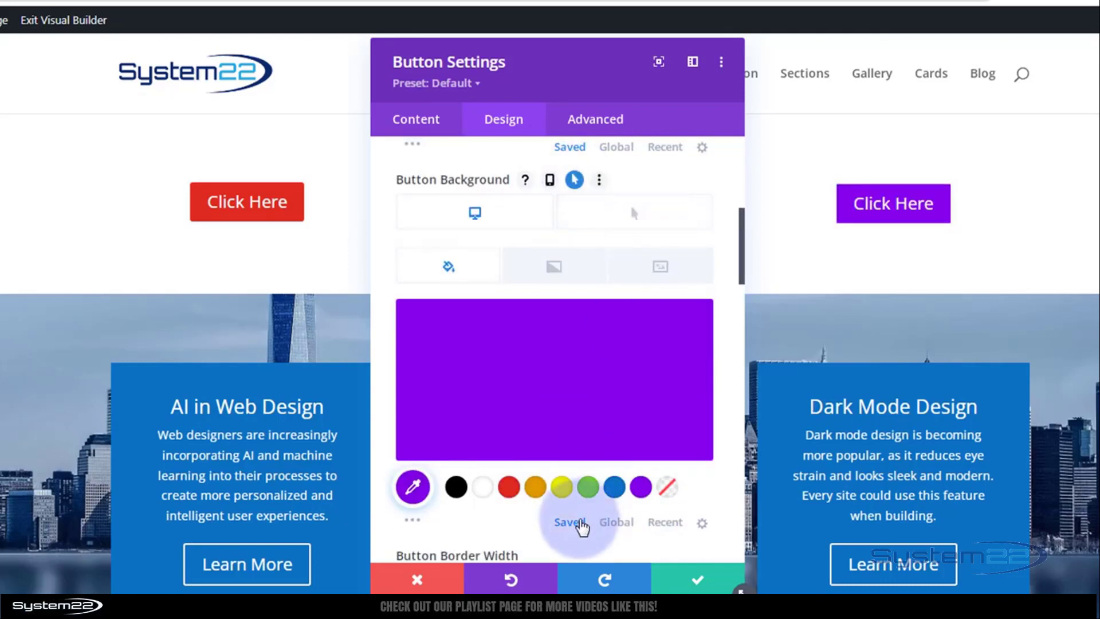
{"action": "left_click", "coordinate": [587, 488]}
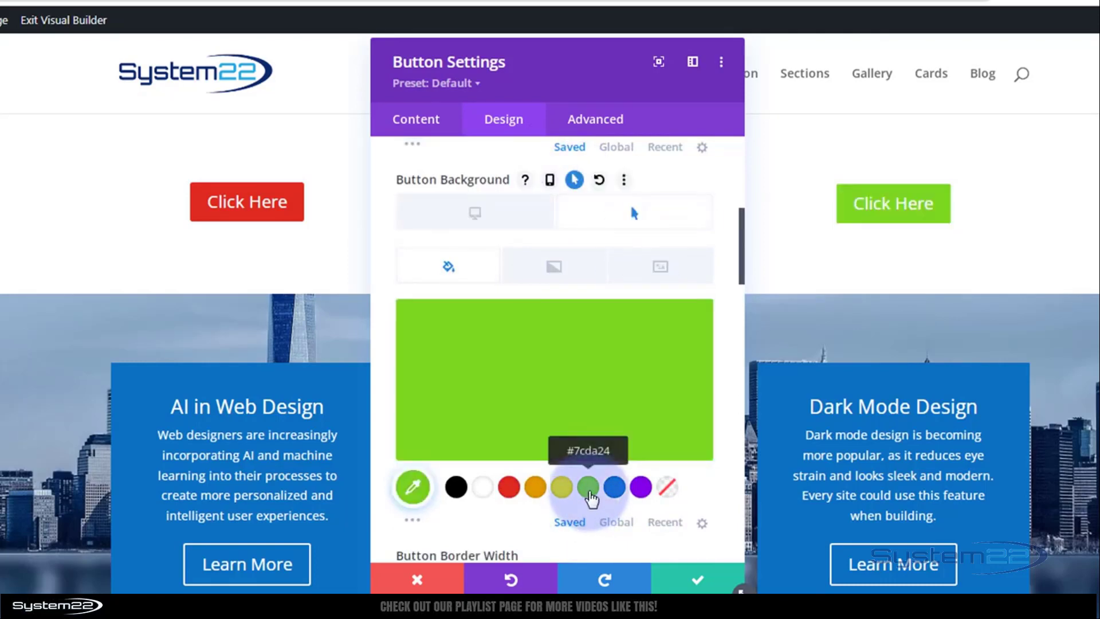
Set the third button's border width to 0px and turn off its button icon
{"action": "scroll", "coordinate": [558, 255], "scroll_direction": "down", "scroll_amount": 5}
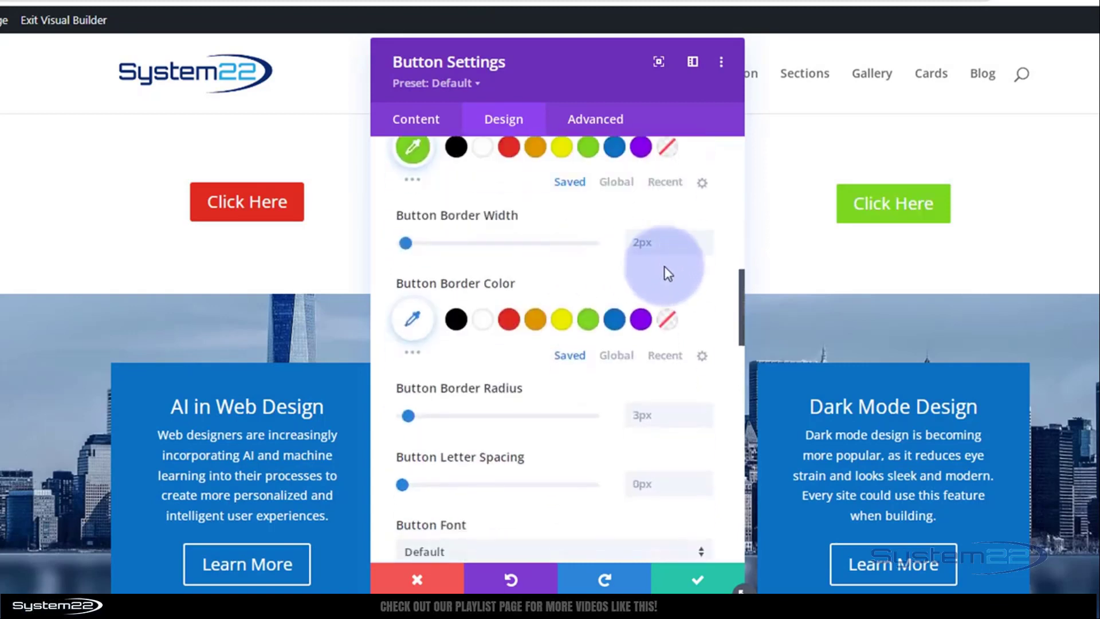
{"action": "left_click", "coordinate": [704, 248]}
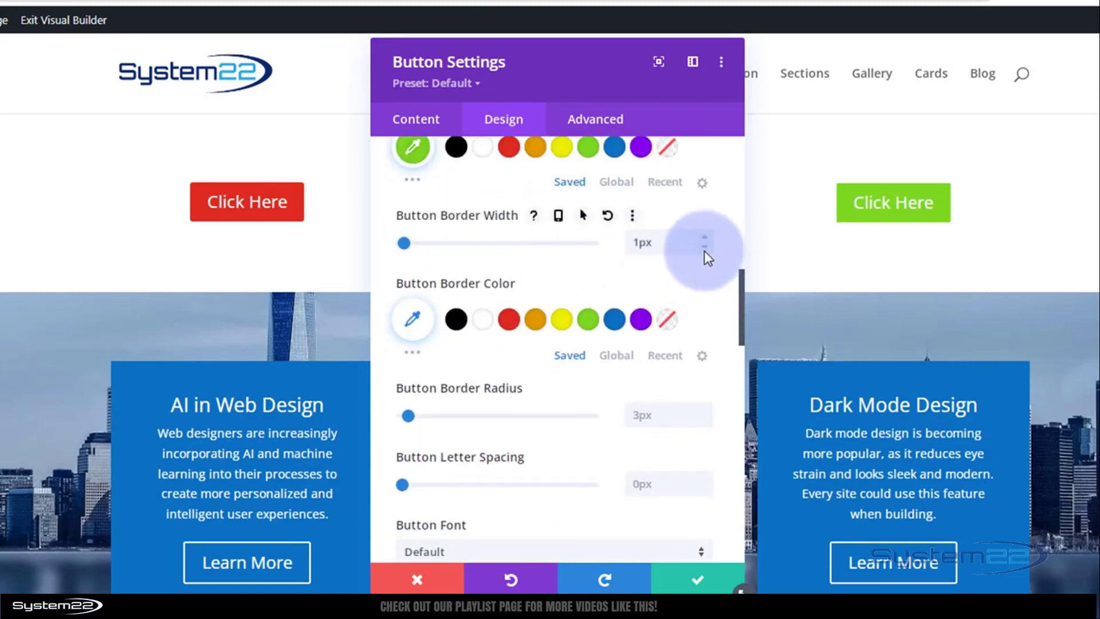
{"action": "left_click", "coordinate": [704, 248]}
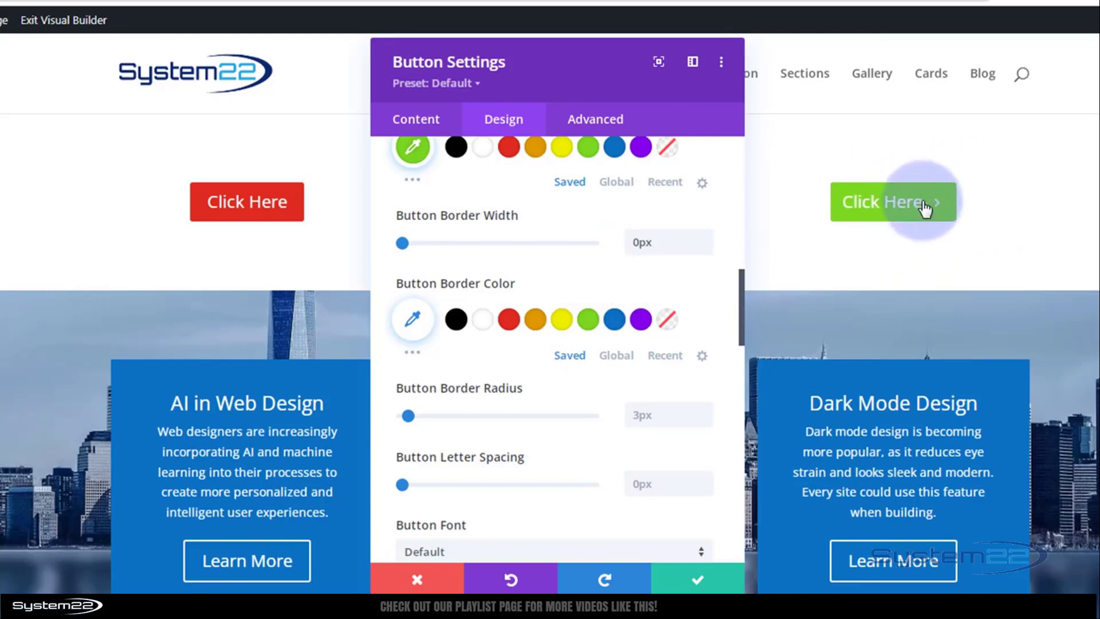
{"action": "scroll", "coordinate": [458, 332], "scroll_direction": "down", "scroll_amount": 6}
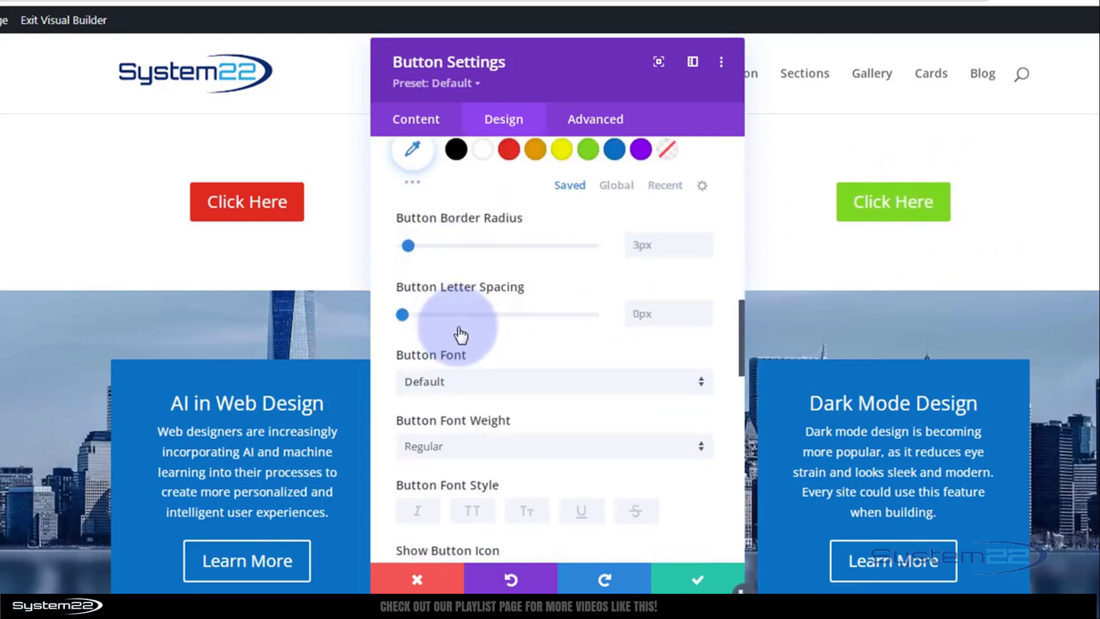
{"action": "scroll", "coordinate": [459, 333], "scroll_direction": "down", "scroll_amount": 2}
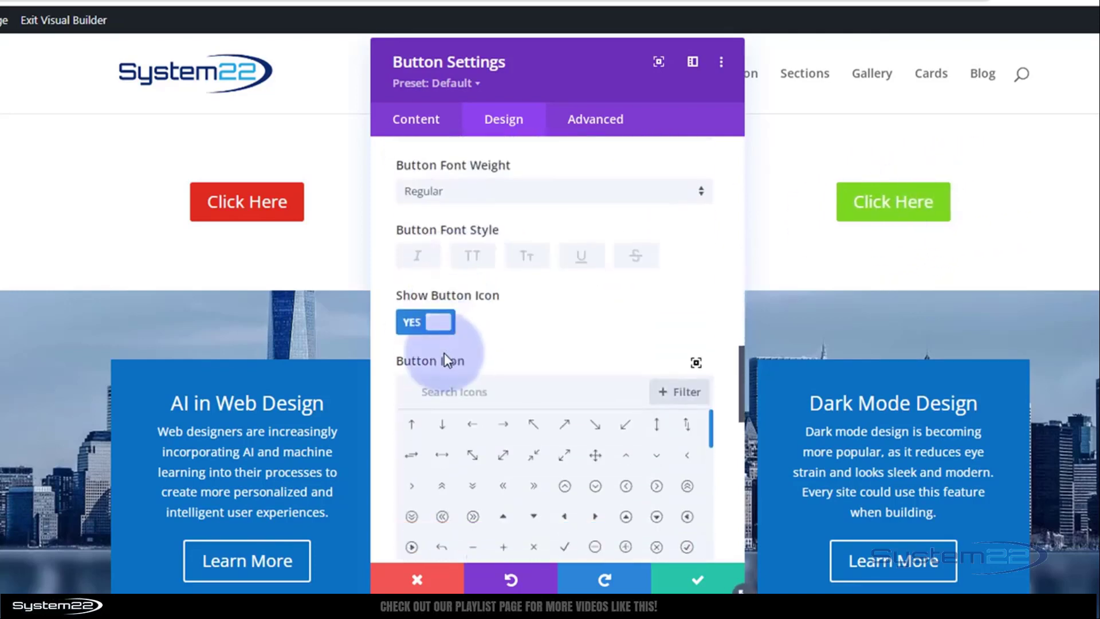
{"action": "left_click", "coordinate": [427, 326]}
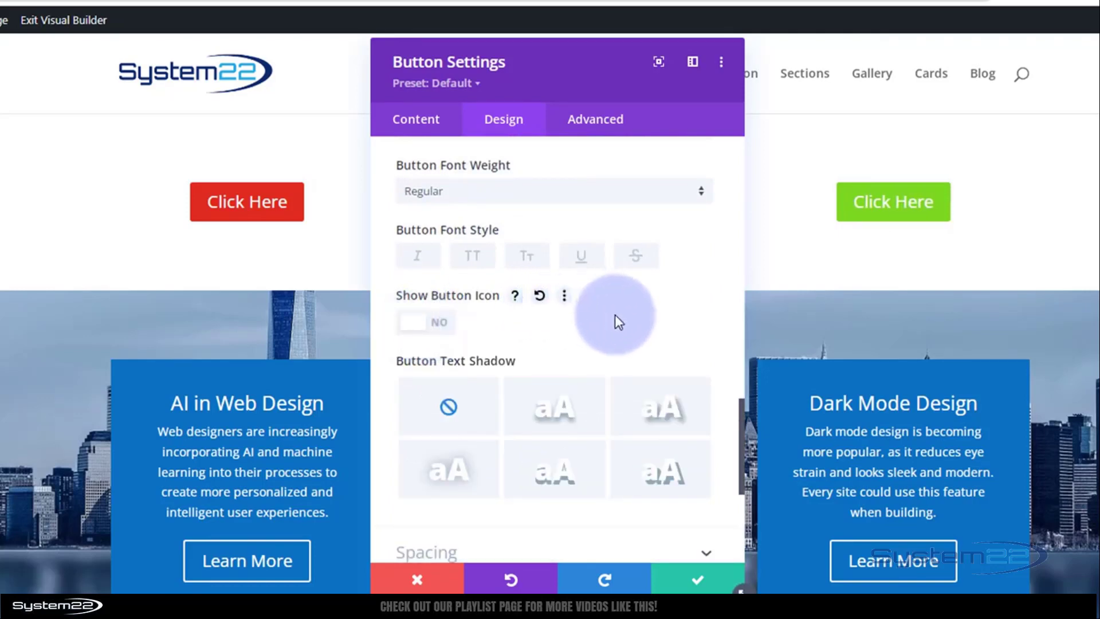
Enable hover options for the third button's padding and set linked desktop left and right padding to 20px
{"action": "scroll", "coordinate": [614, 314], "scroll_direction": "down", "scroll_amount": 4}
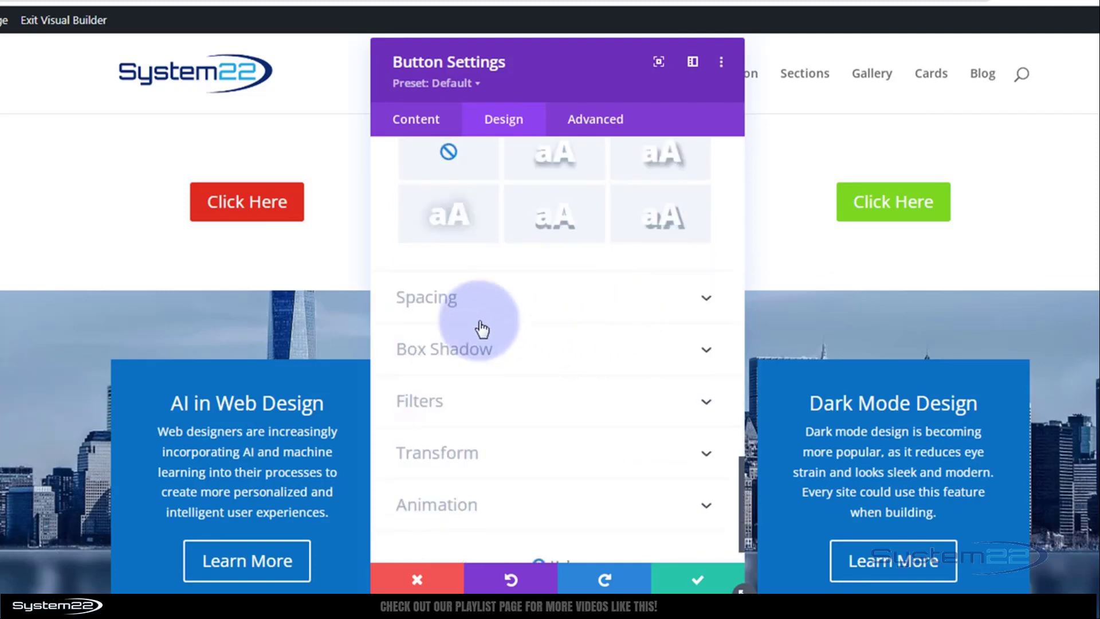
{"action": "left_click", "coordinate": [515, 309]}
{"action": "scroll", "coordinate": [504, 321], "scroll_direction": "up", "scroll_amount": 2}
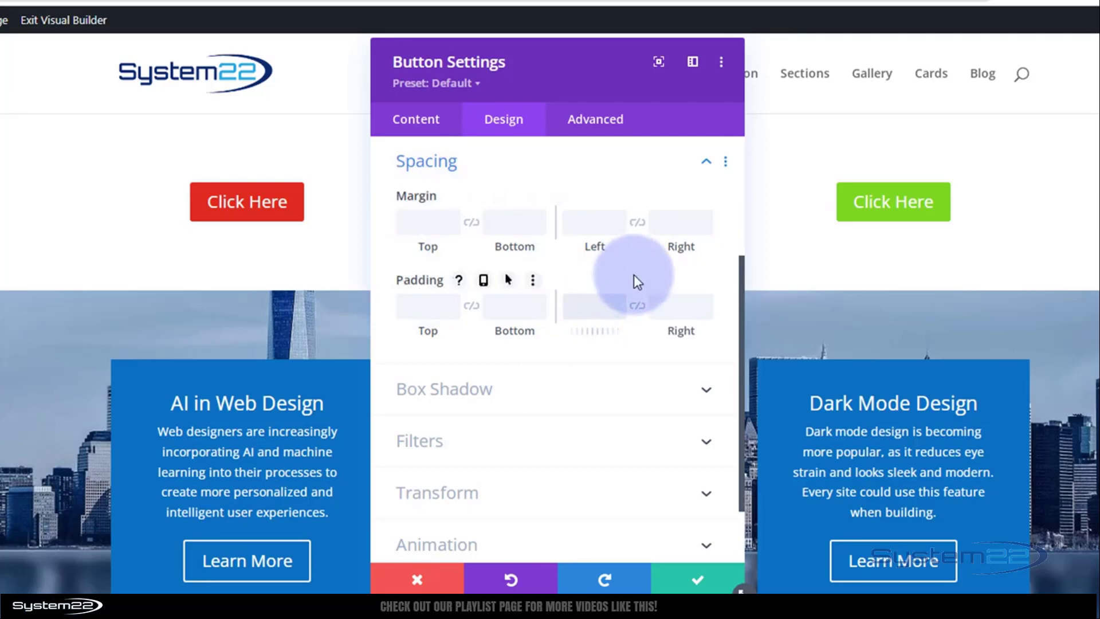
{"action": "left_click", "coordinate": [509, 283]}
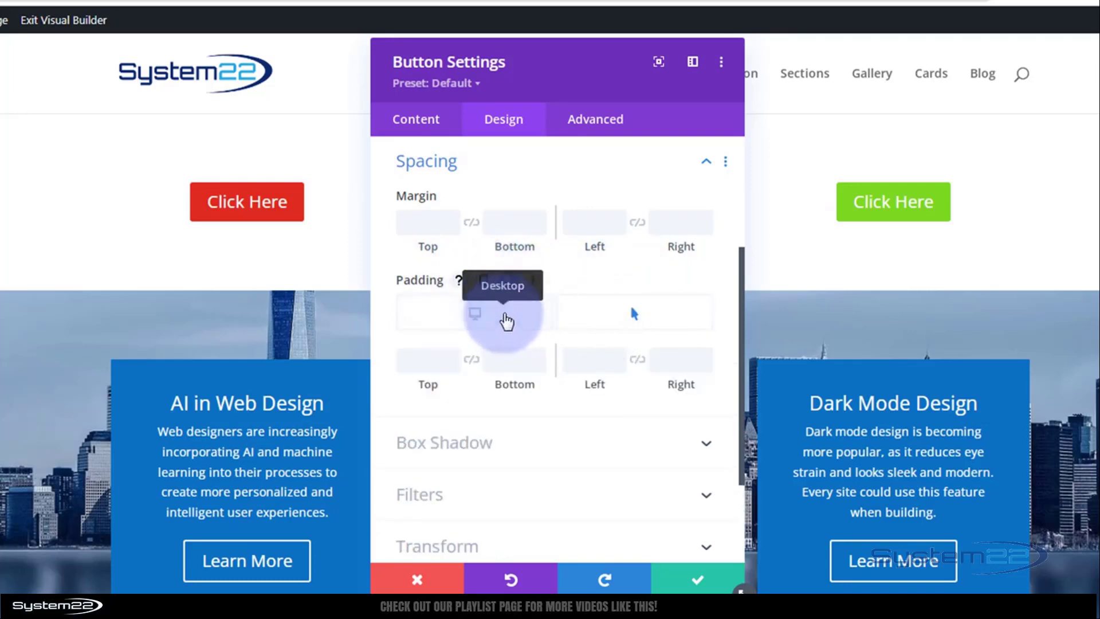
{"action": "left_click", "coordinate": [506, 322]}
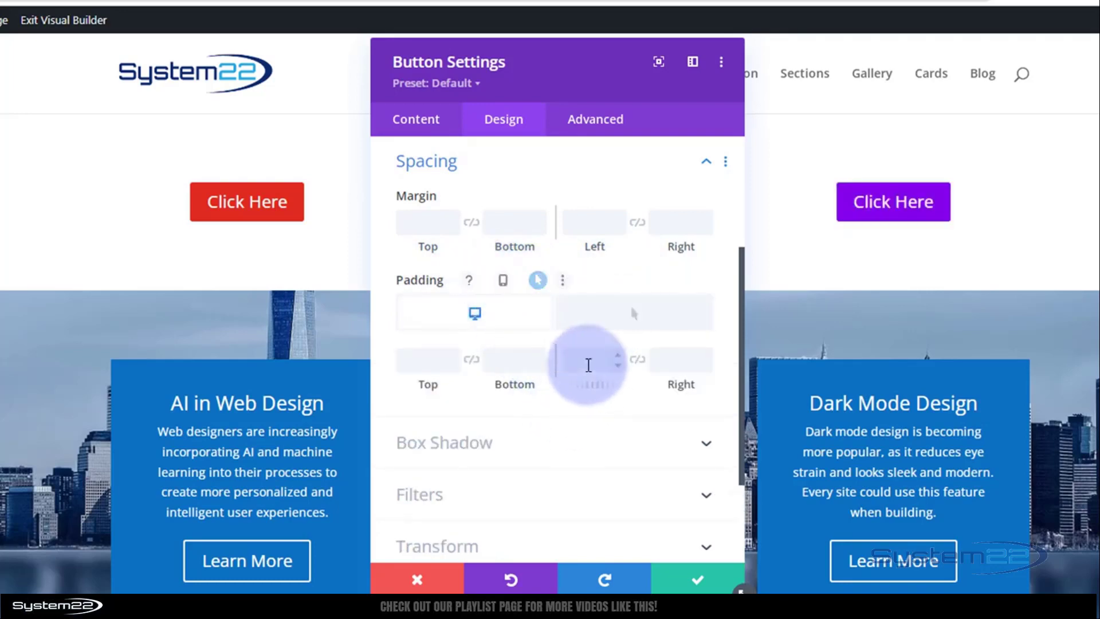
{"action": "left_click", "coordinate": [586, 362]}
{"action": "type", "text": "20px"}
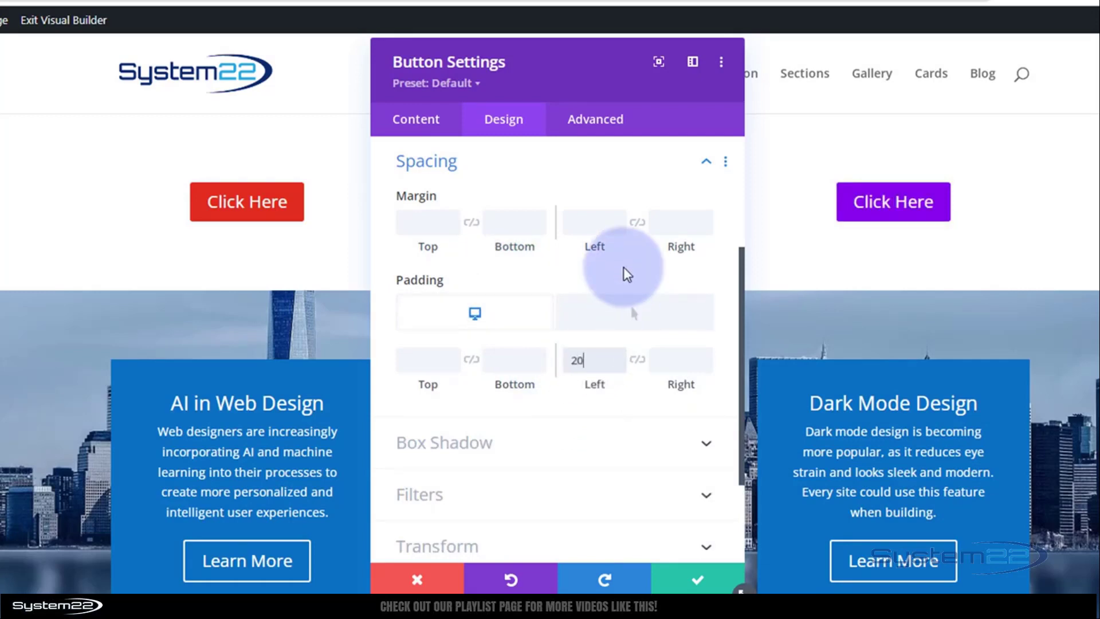
{"action": "left_click", "coordinate": [636, 359]}
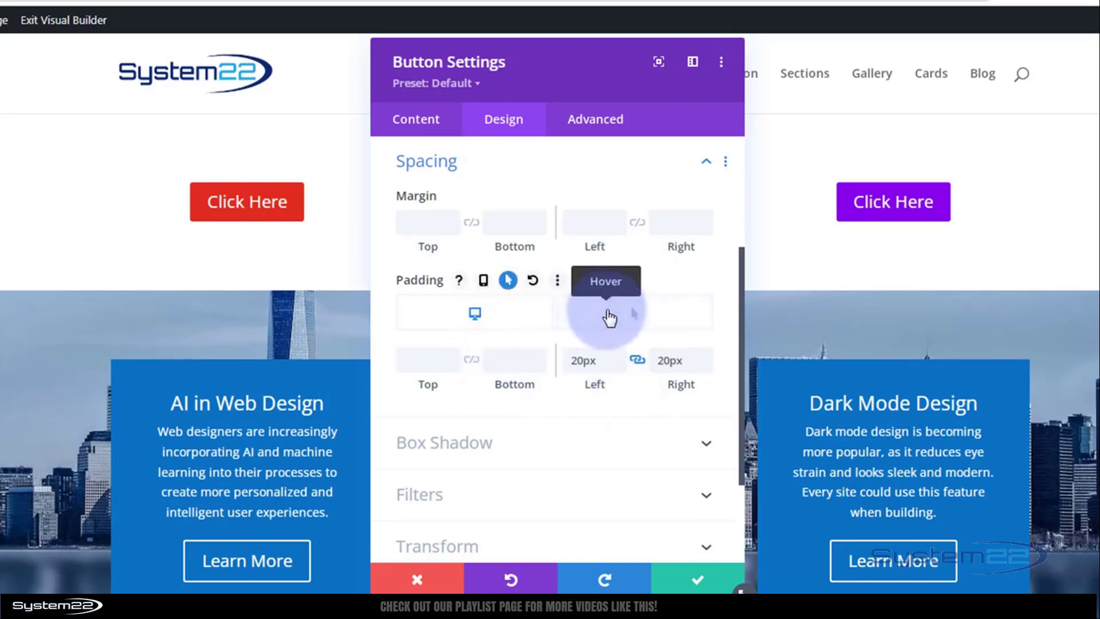
Set the third button's linked left and right hover padding to 60px
{"action": "left_click", "coordinate": [609, 316]}
{"action": "left_click", "coordinate": [573, 361]}
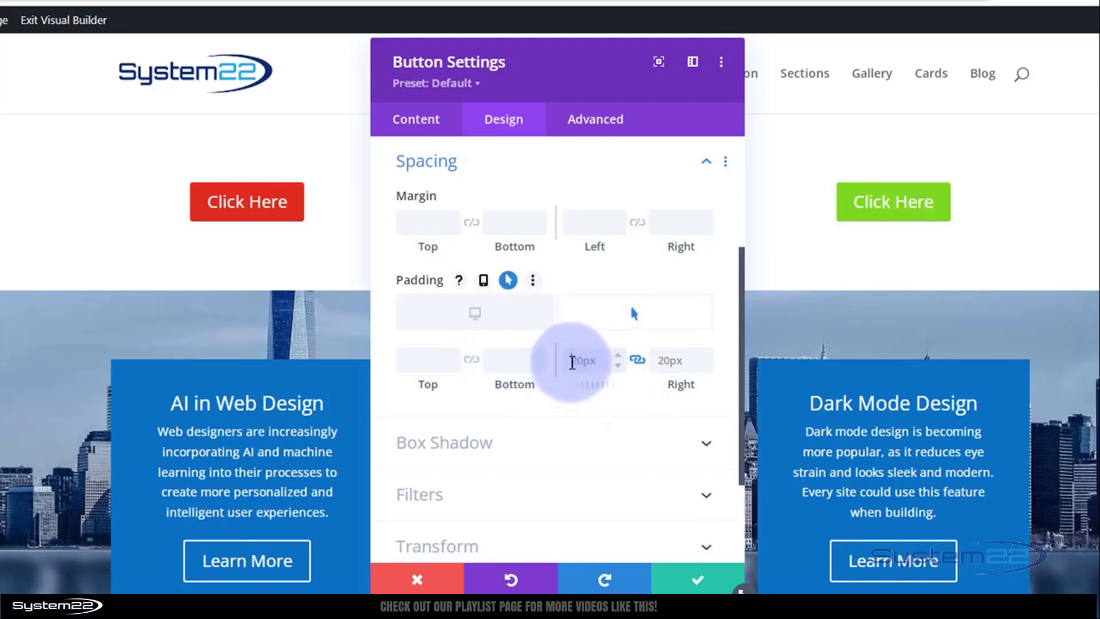
{"action": "type", "text": "50"}
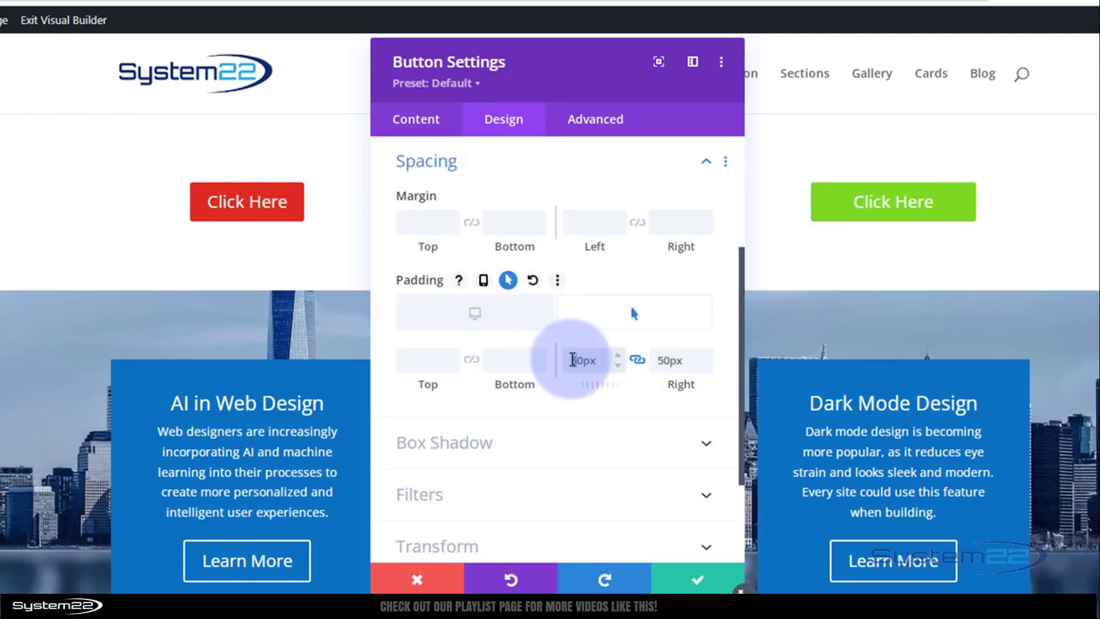
{"action": "type", "text": "6"}
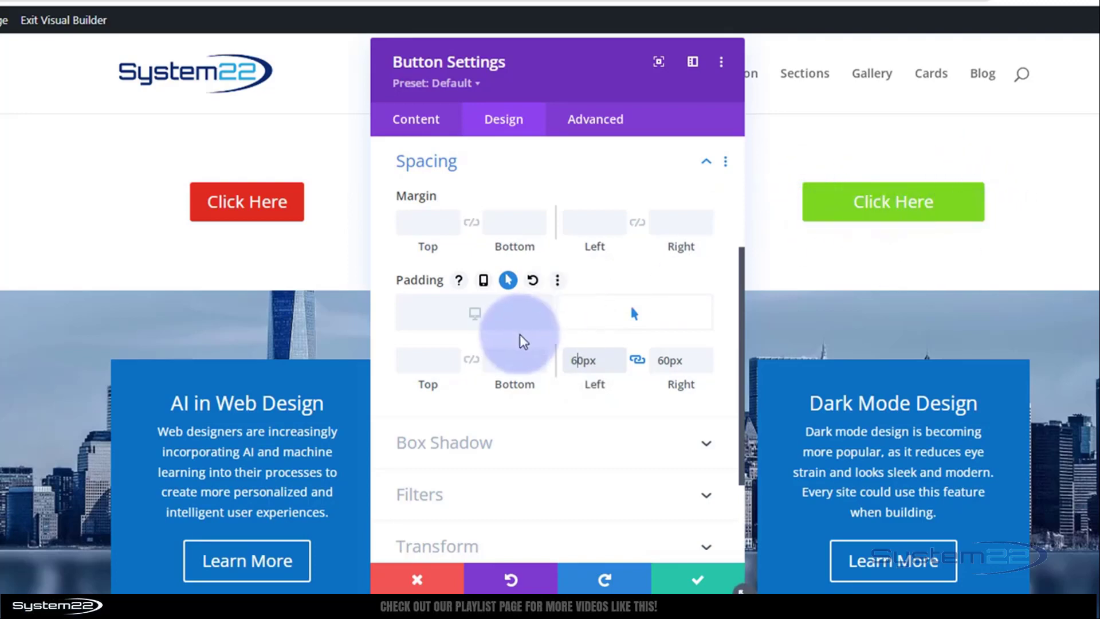
Enable hover options for the third button's border radius, set the hover radius to 50px and compare the desktop and hover states
{"action": "scroll", "coordinate": [517, 385], "scroll_direction": "up", "scroll_amount": 3}
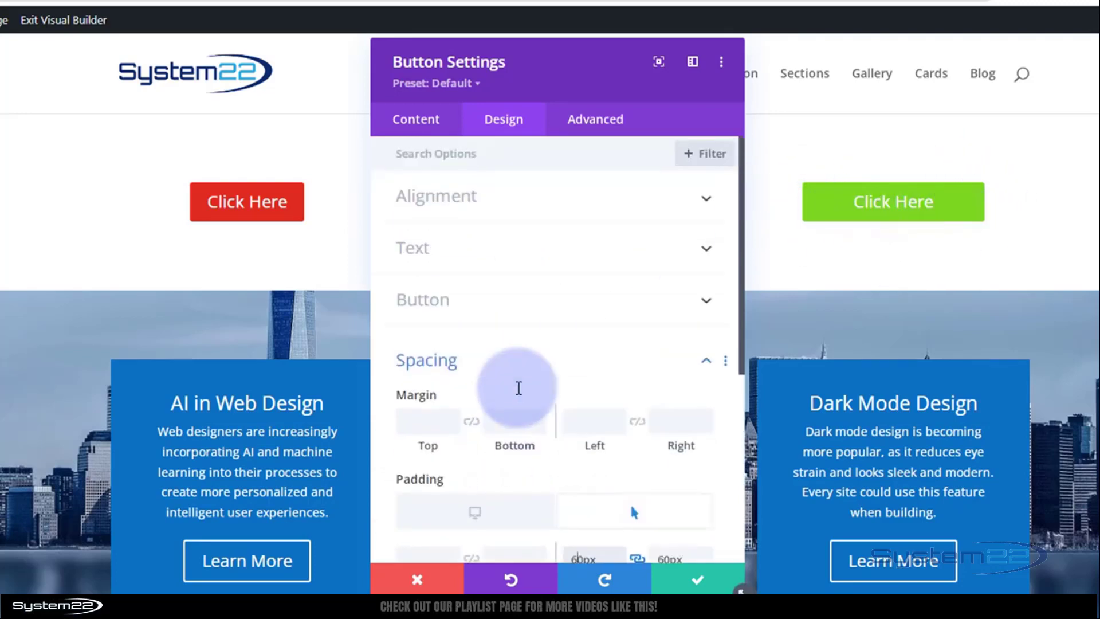
{"action": "left_click", "coordinate": [534, 302]}
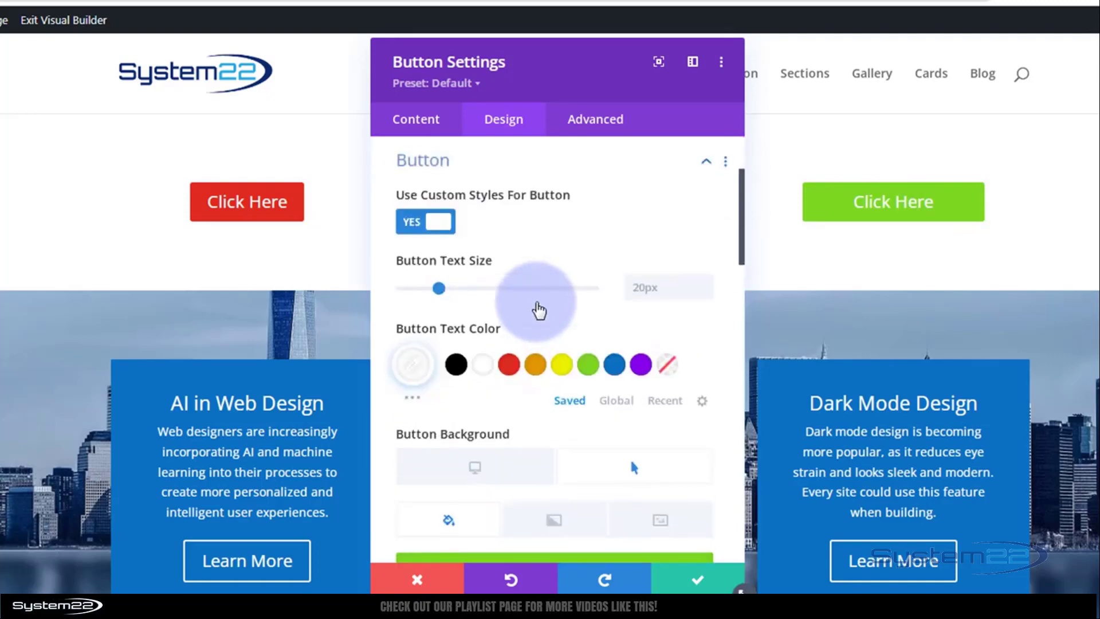
{"action": "scroll", "coordinate": [547, 329], "scroll_direction": "down", "scroll_amount": 10}
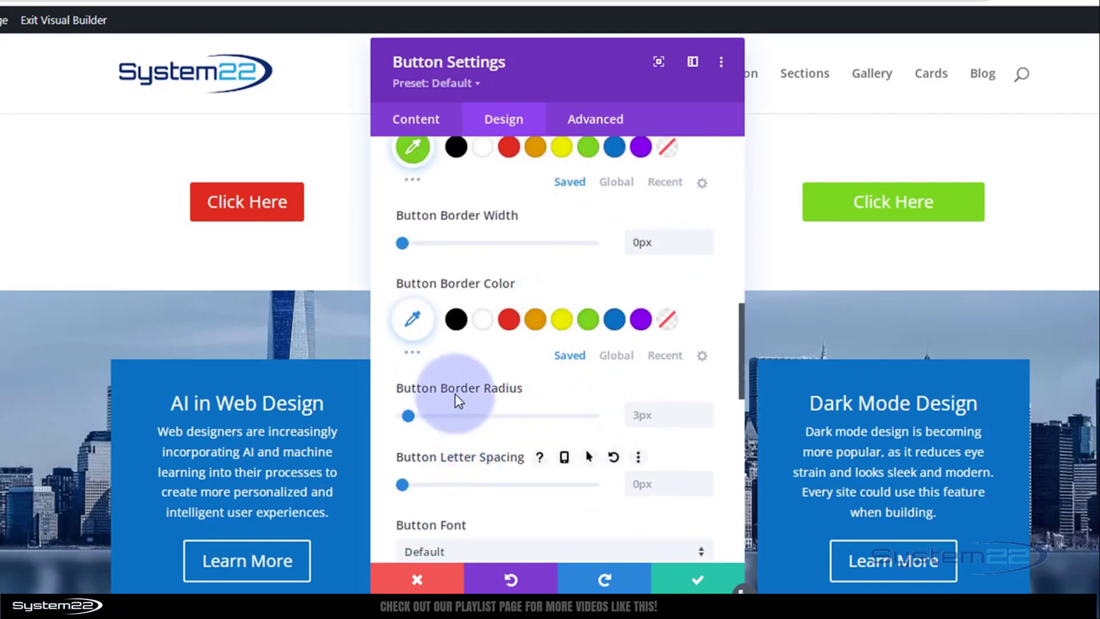
{"action": "left_click", "coordinate": [588, 389]}
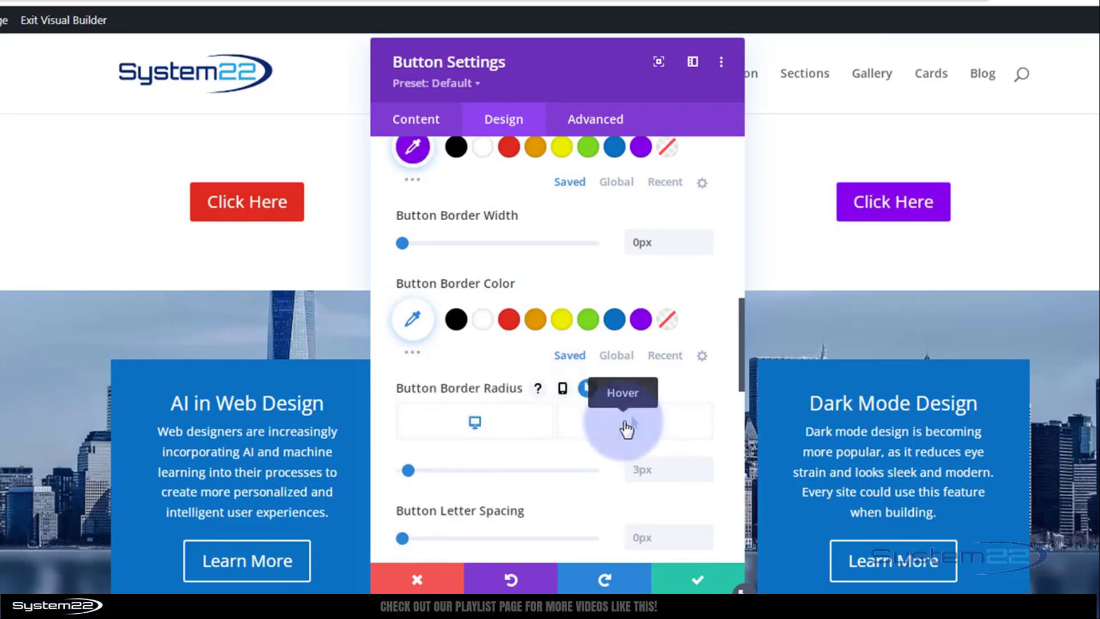
{"action": "left_click", "coordinate": [627, 429]}
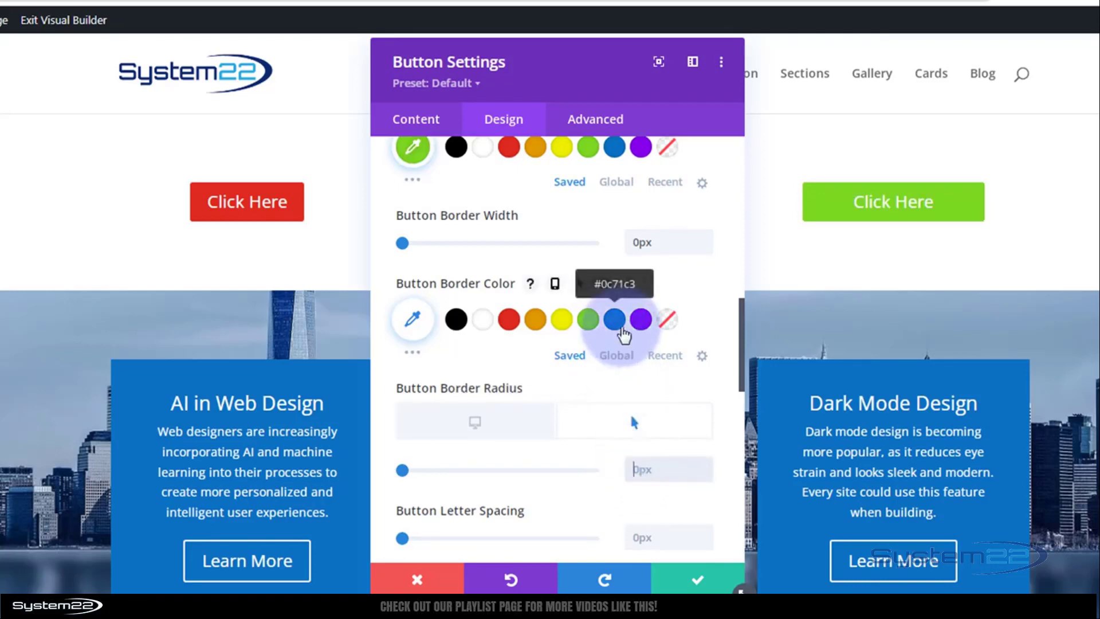
{"action": "type", "text": "50"}
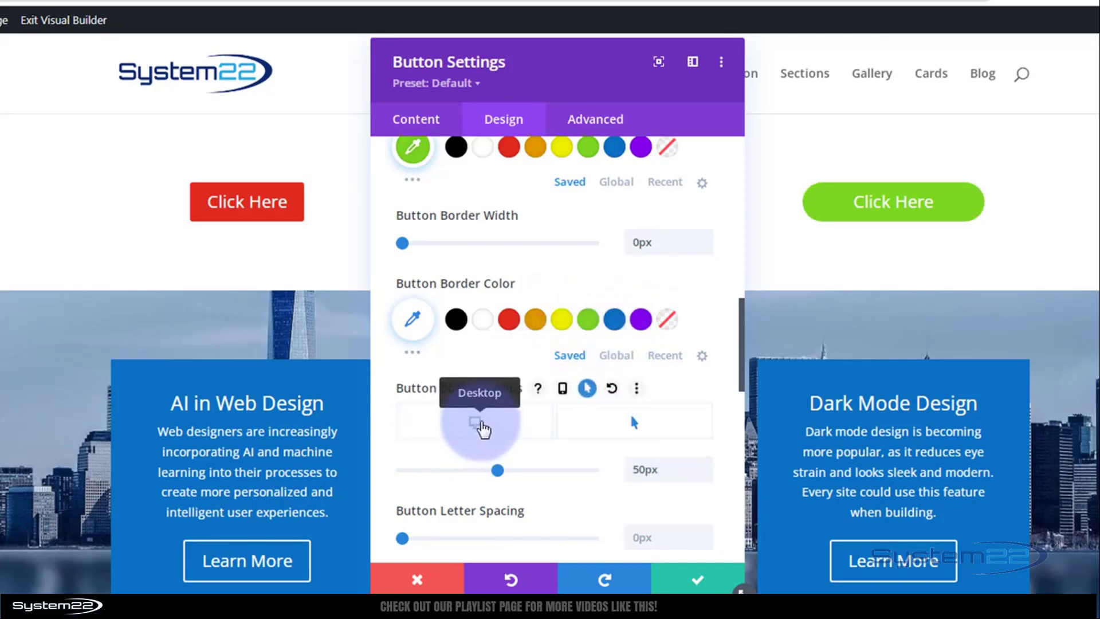
{"action": "left_click", "coordinate": [481, 427]}
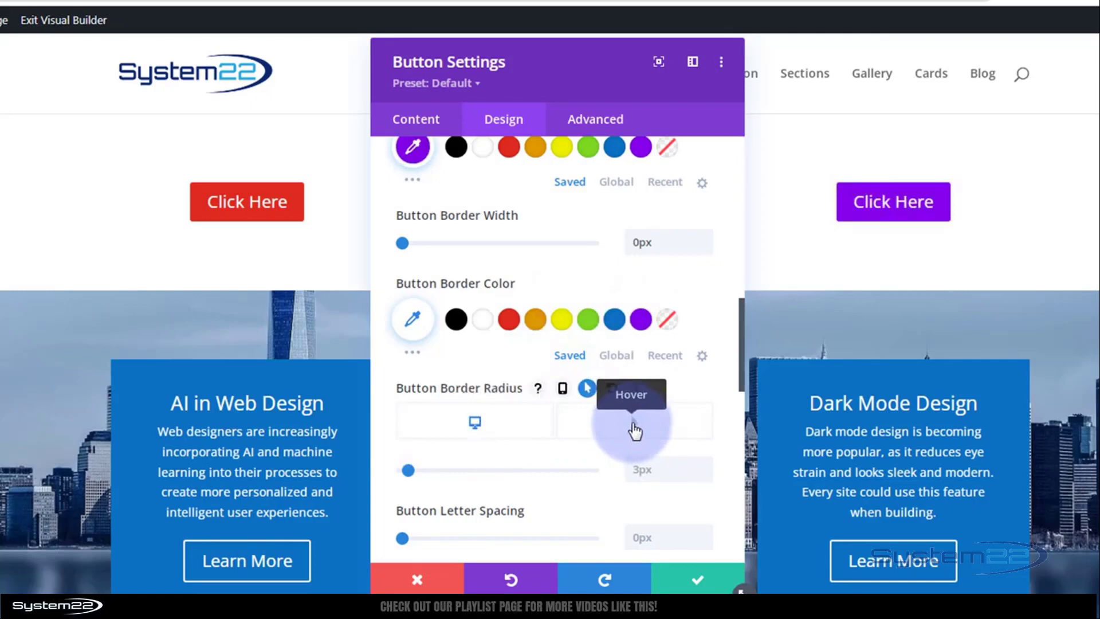
{"action": "left_click", "coordinate": [634, 430]}
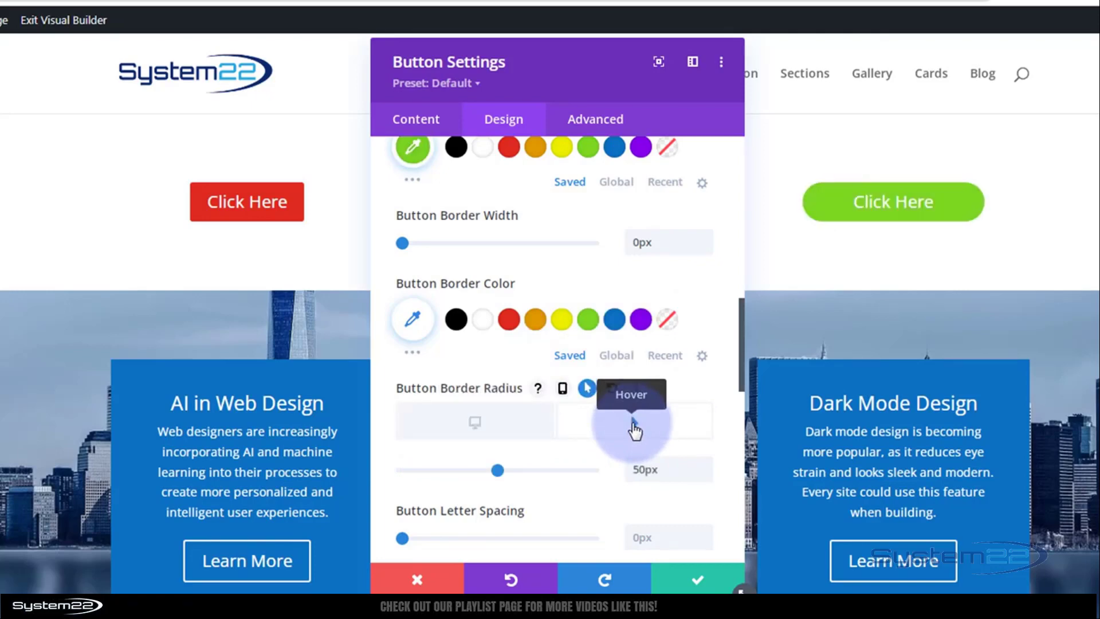
Set the third button's transition duration to 1000ms and speed curve to Ease-In-Out, and save its settings
{"action": "left_click", "coordinate": [595, 120]}
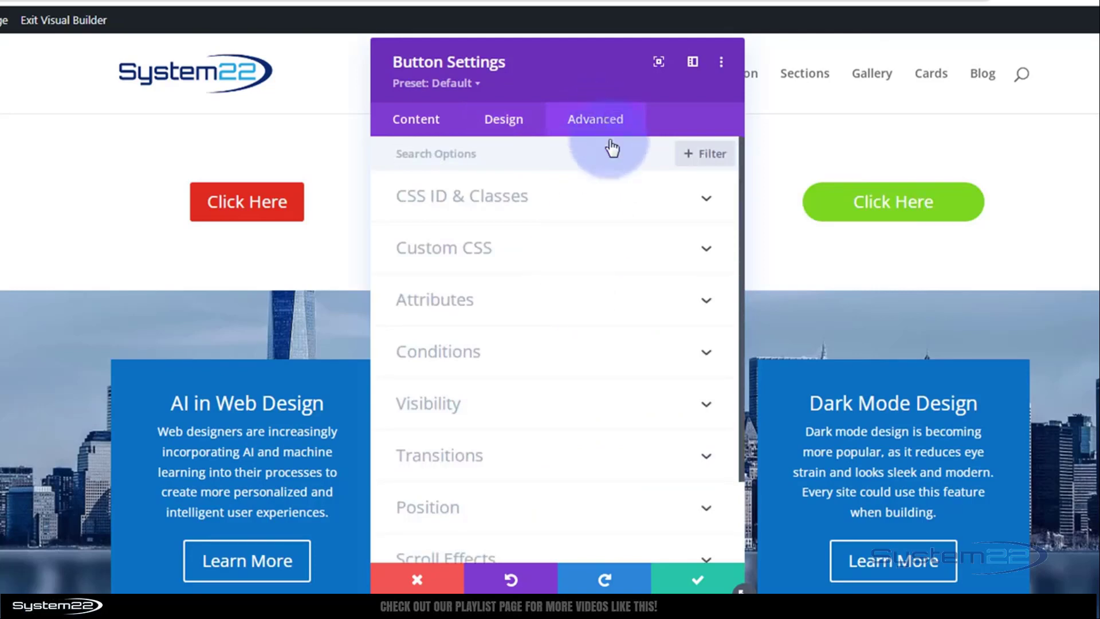
{"action": "left_click", "coordinate": [575, 458]}
{"action": "scroll", "coordinate": [575, 461], "scroll_direction": "down", "scroll_amount": 5}
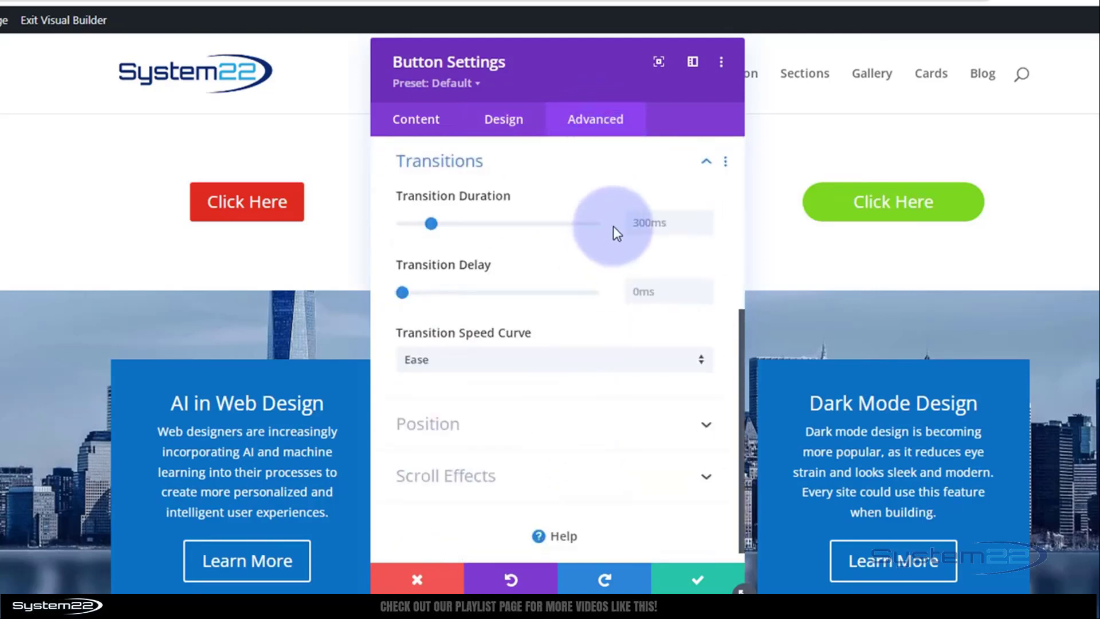
{"action": "left_click", "coordinate": [634, 222]}
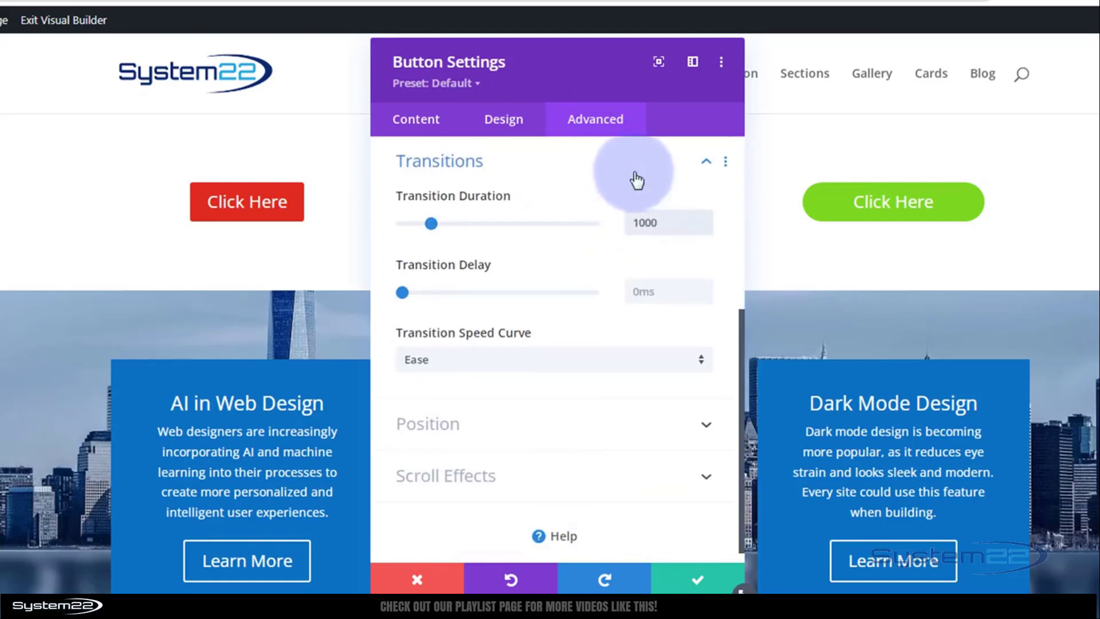
{"action": "left_click", "coordinate": [523, 360]}
{"action": "left_click", "coordinate": [504, 382]}
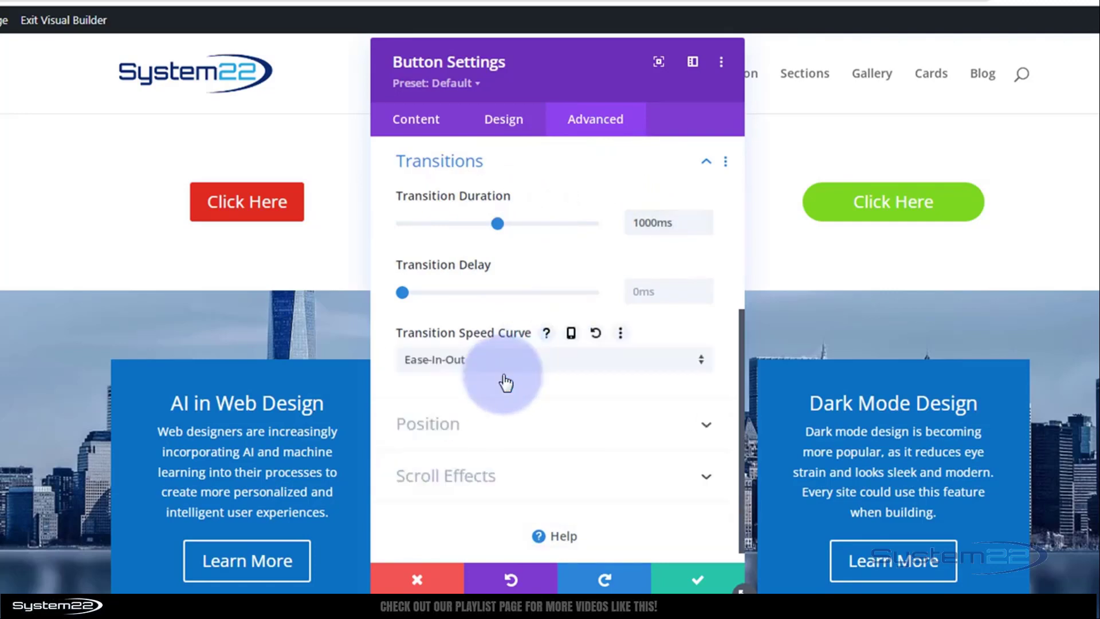
{"action": "left_click", "coordinate": [692, 583]}
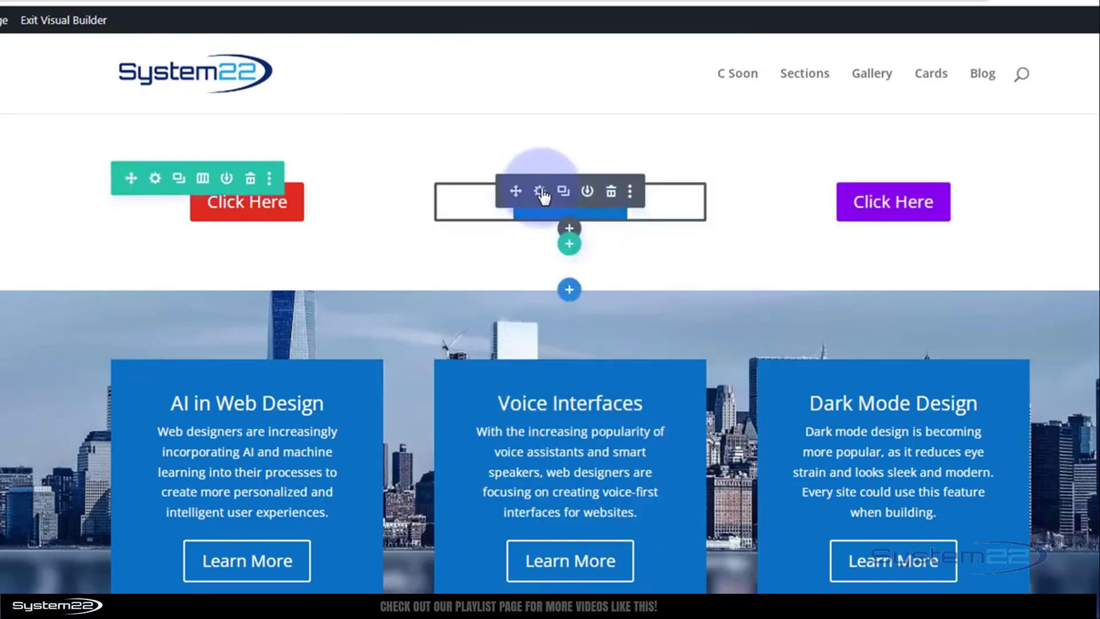
Set the middle button's transition duration to 600ms with an Ease-In-Out speed curve, and save its settings
{"action": "left_click", "coordinate": [541, 195]}
{"action": "left_click", "coordinate": [586, 125]}
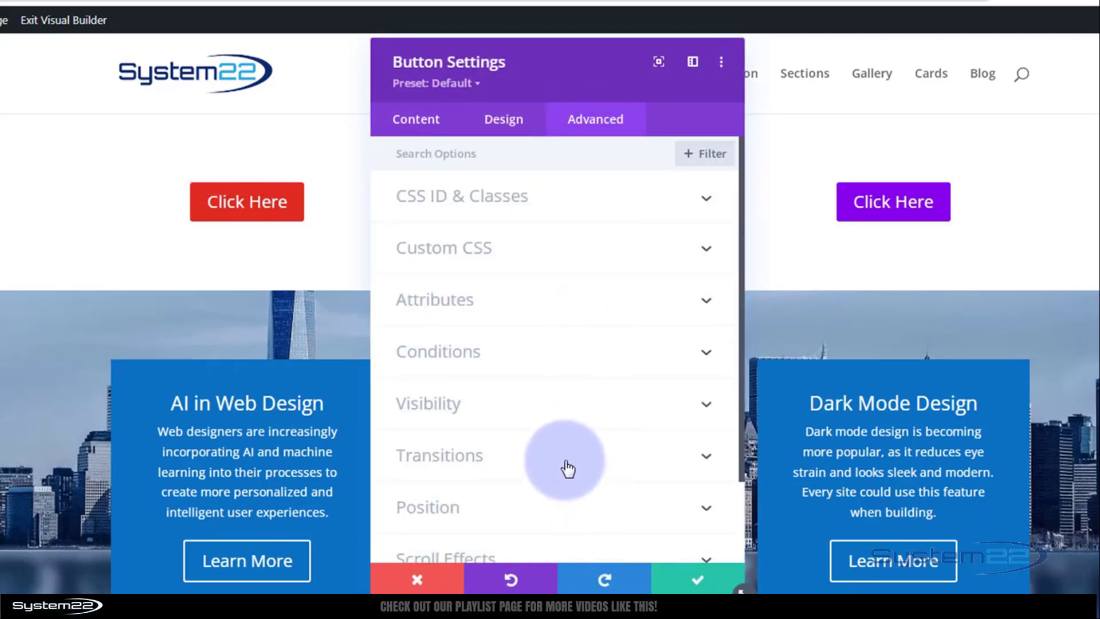
{"action": "left_click", "coordinate": [569, 468]}
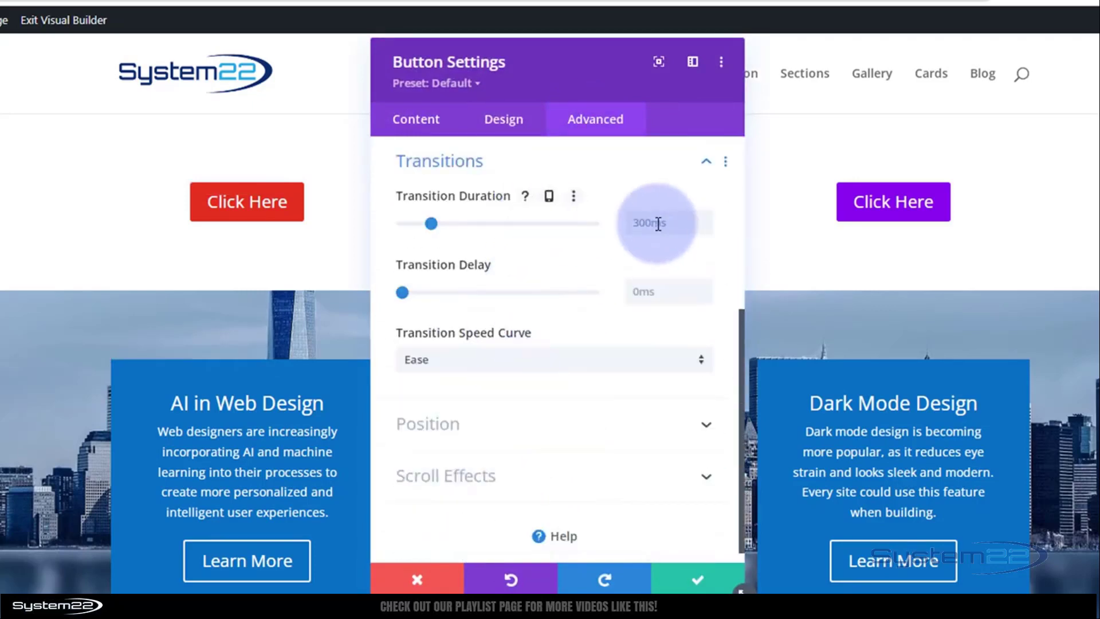
{"action": "left_click", "coordinate": [632, 224]}
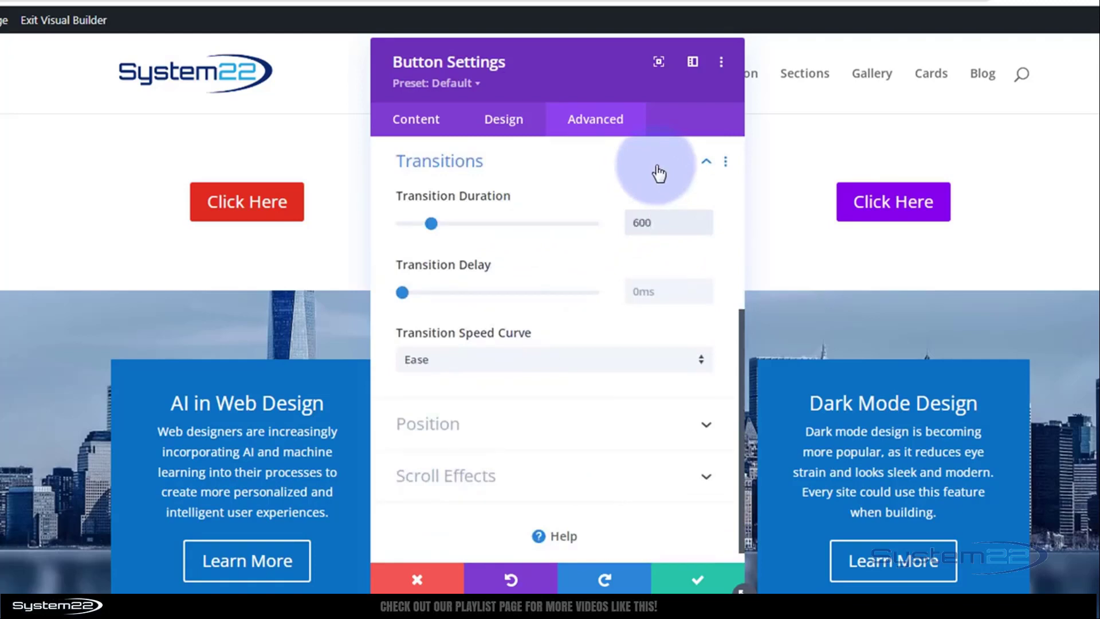
{"action": "left_click", "coordinate": [503, 362]}
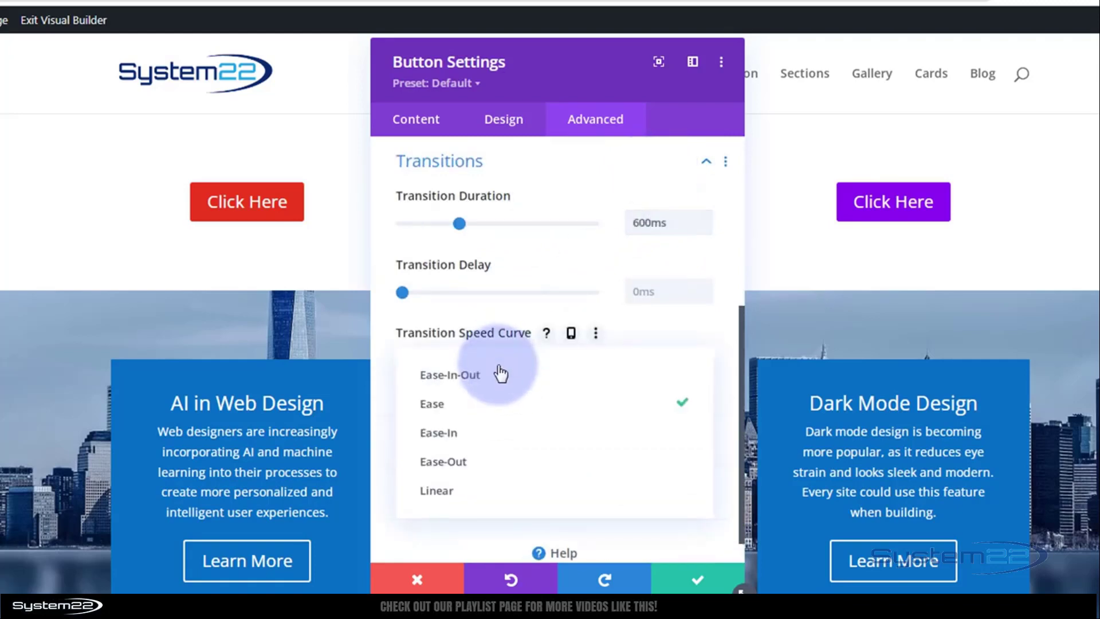
{"action": "left_click", "coordinate": [496, 375]}
{"action": "left_click", "coordinate": [697, 579]}
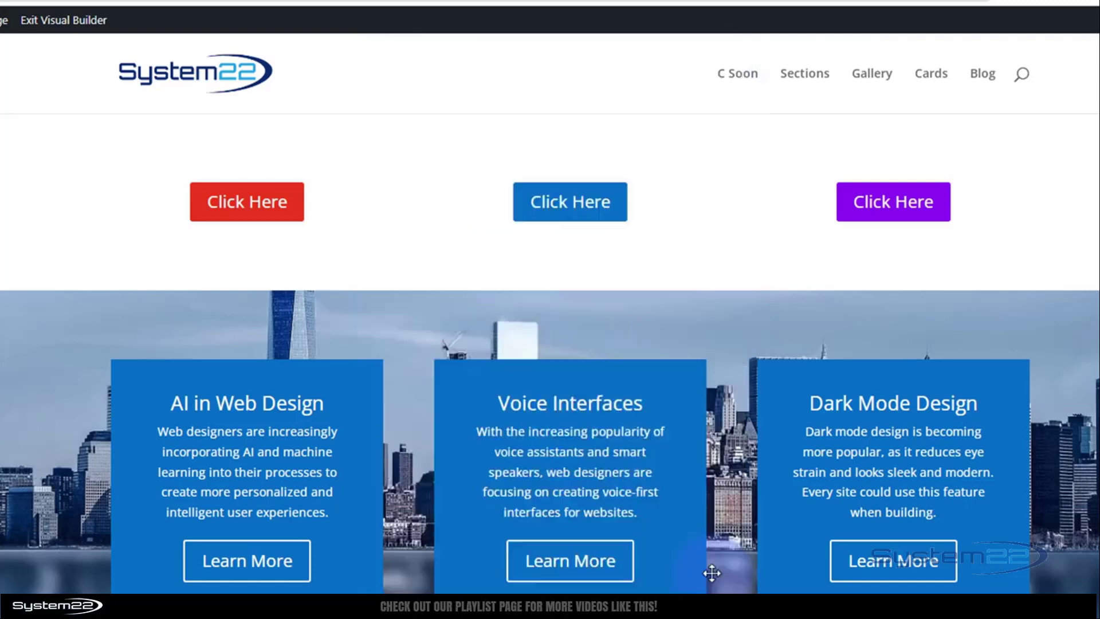
Change the red first button's transition speed curve to Ease-In-Out and save its settings
{"action": "left_click", "coordinate": [219, 213]}
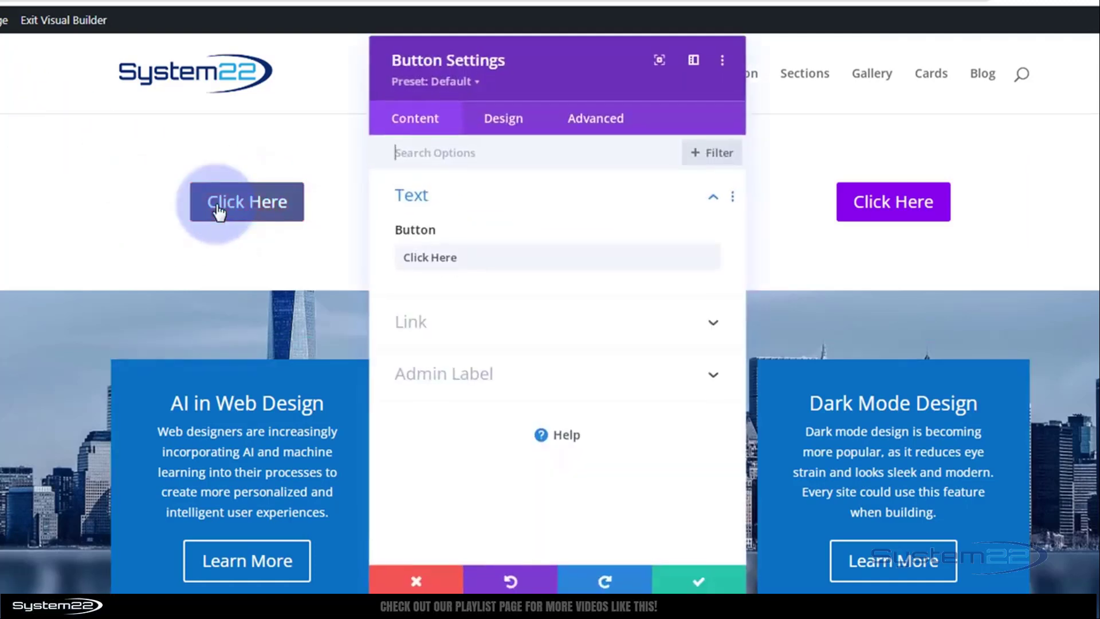
{"action": "left_click", "coordinate": [590, 123]}
{"action": "left_click", "coordinate": [533, 446]}
{"action": "scroll", "coordinate": [533, 444], "scroll_direction": "down", "scroll_amount": 5}
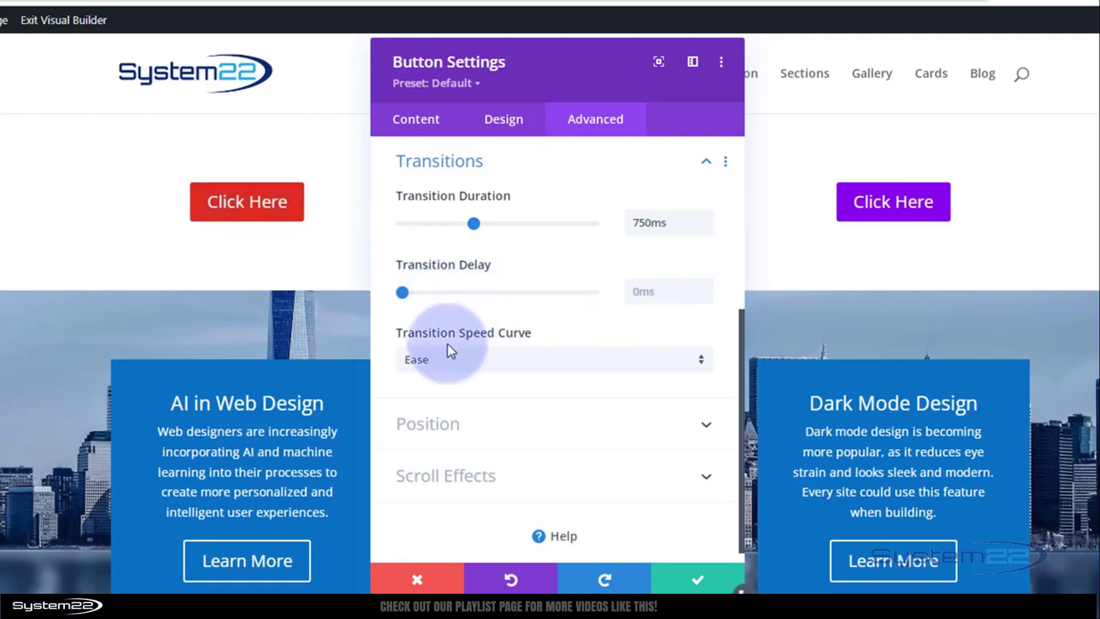
{"action": "left_click", "coordinate": [455, 366]}
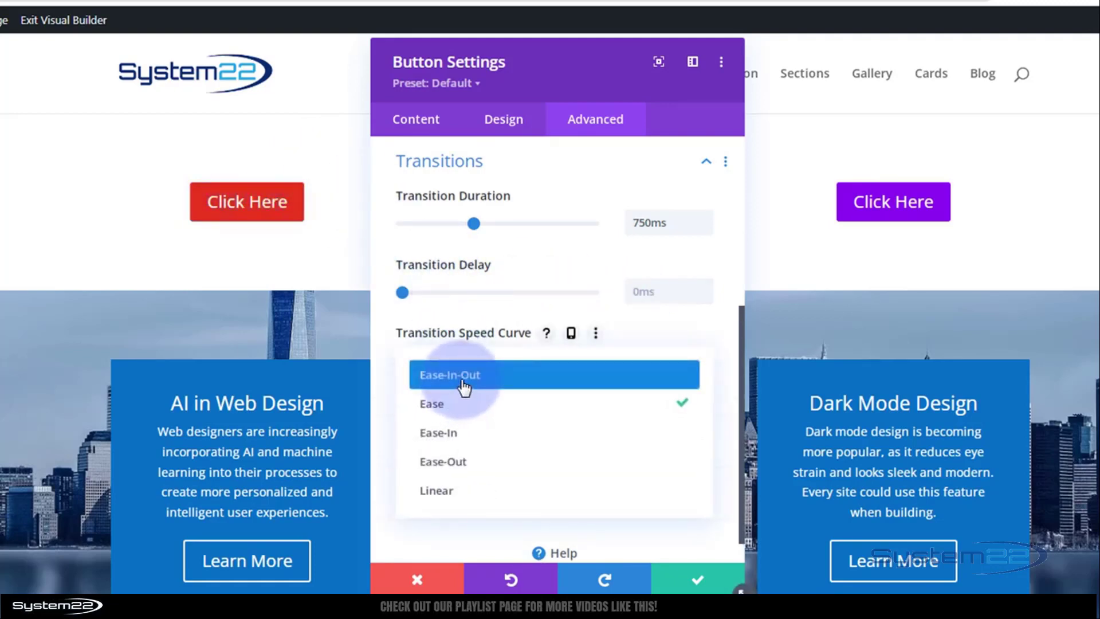
{"action": "left_click", "coordinate": [463, 378]}
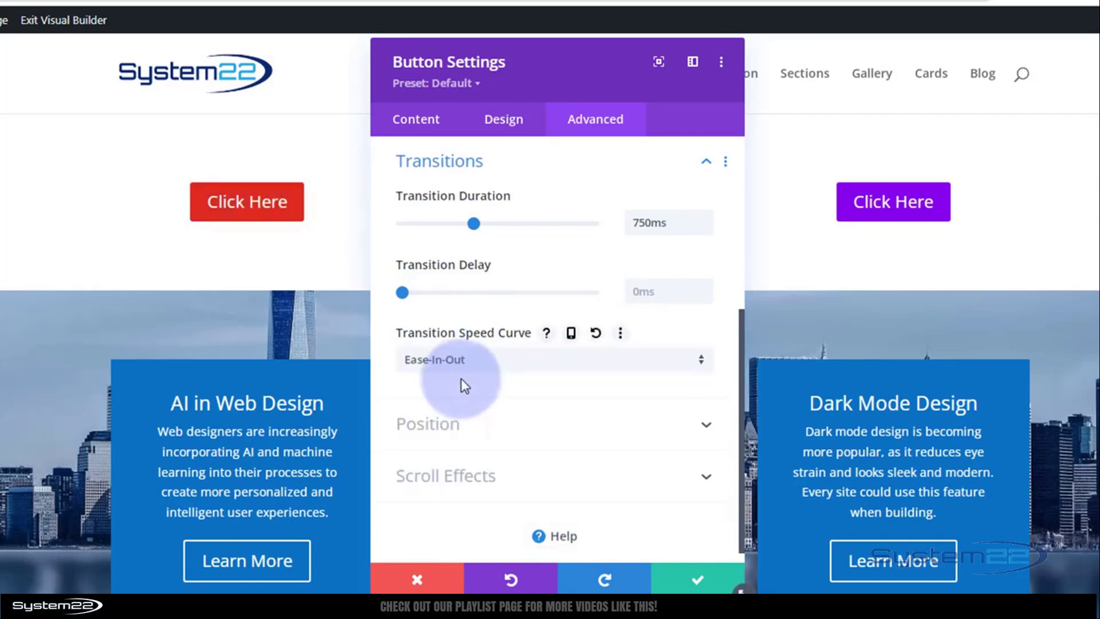
{"action": "left_click", "coordinate": [530, 366]}
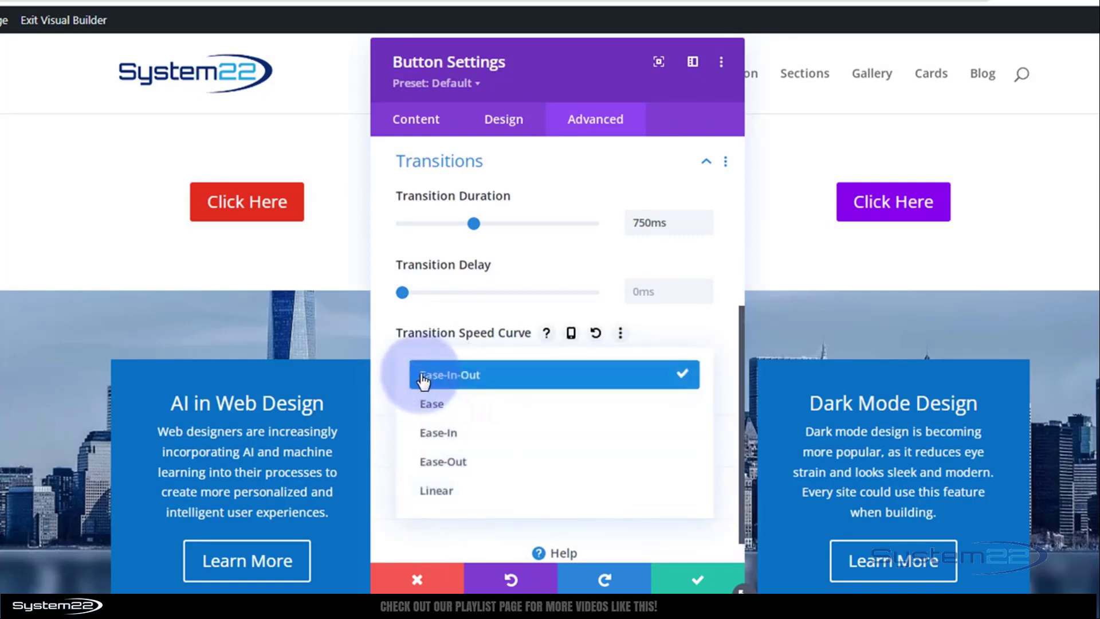
{"action": "left_click", "coordinate": [467, 375]}
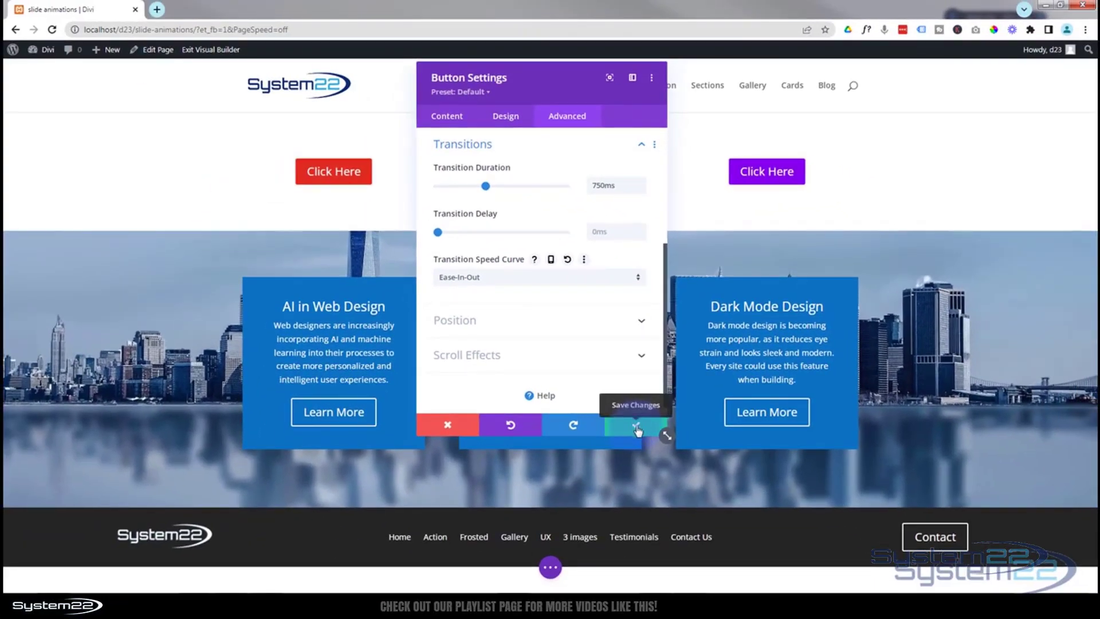
{"action": "left_click", "coordinate": [637, 428]}
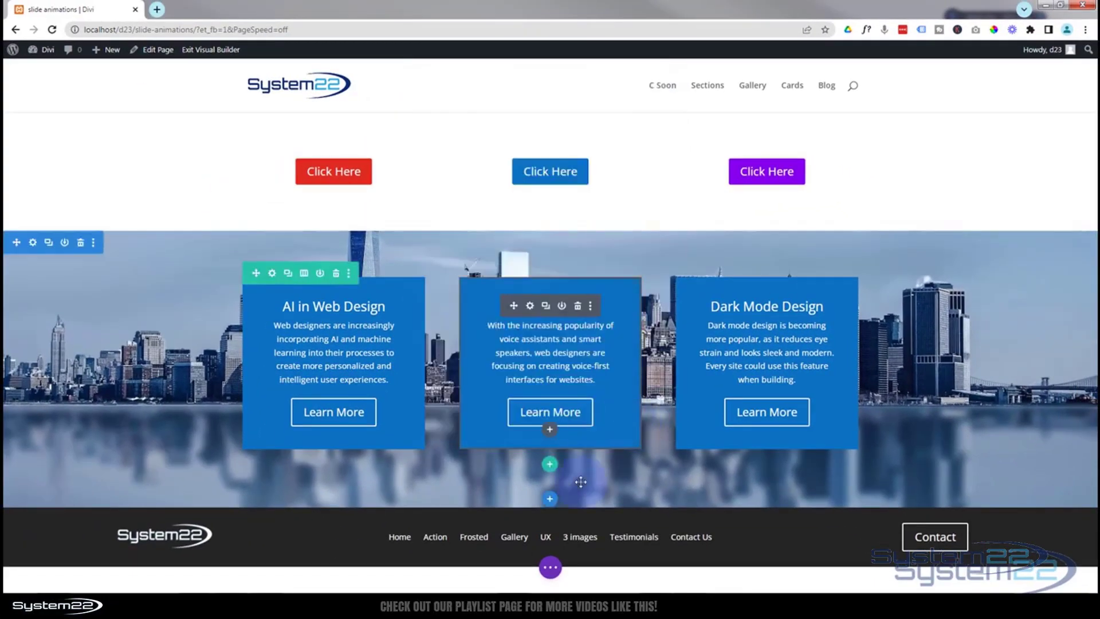
Save the slide animations page and exit the Visual Builder
{"action": "left_click", "coordinate": [550, 567]}
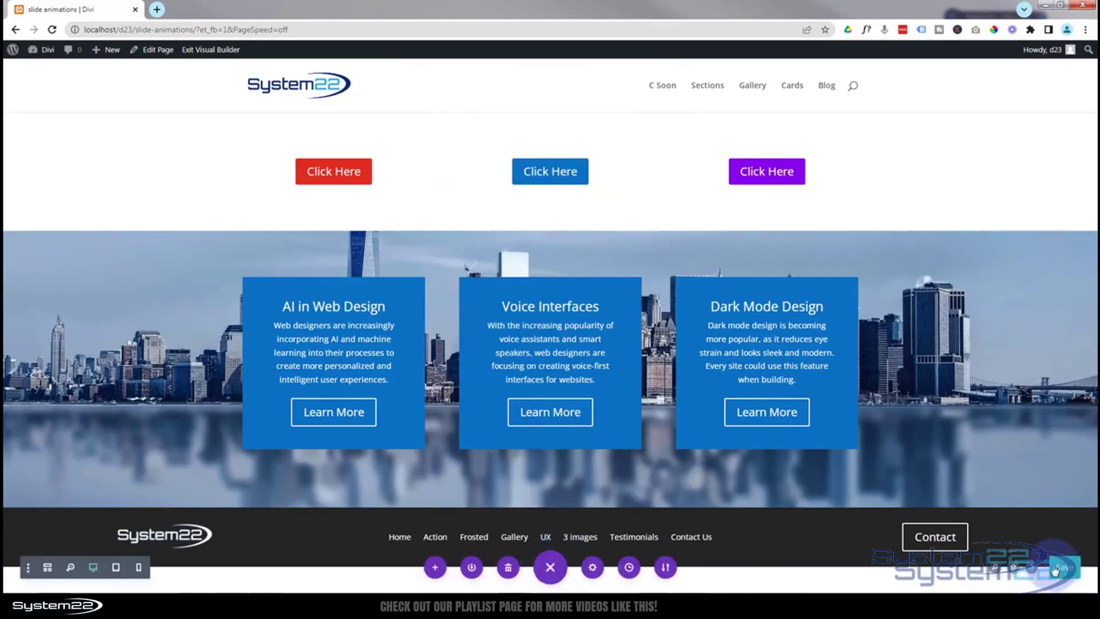
{"action": "left_click", "coordinate": [202, 51]}
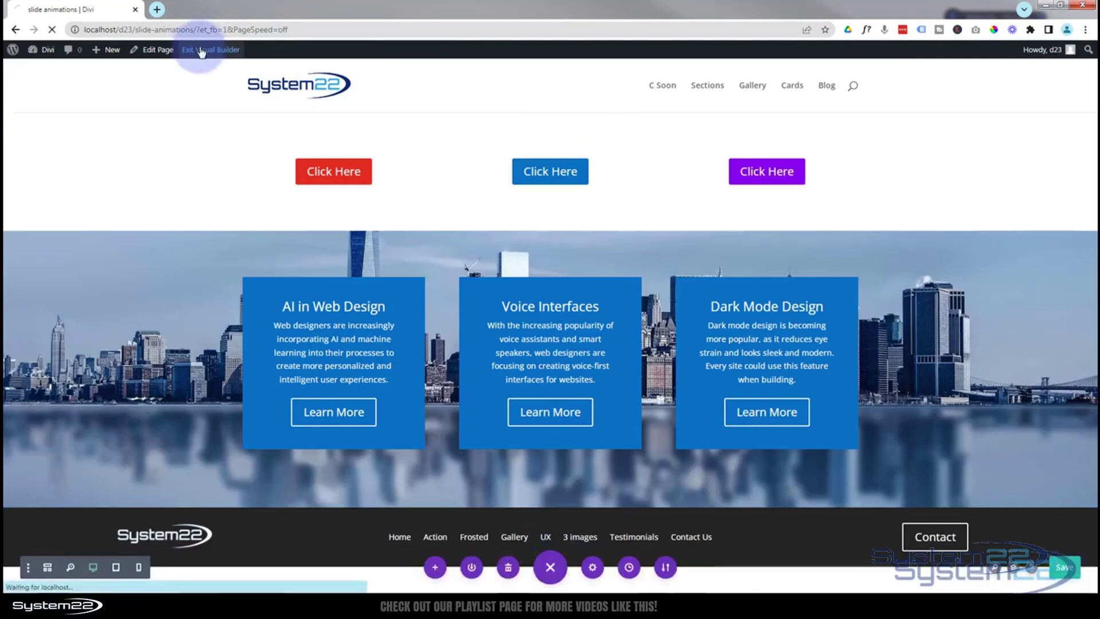